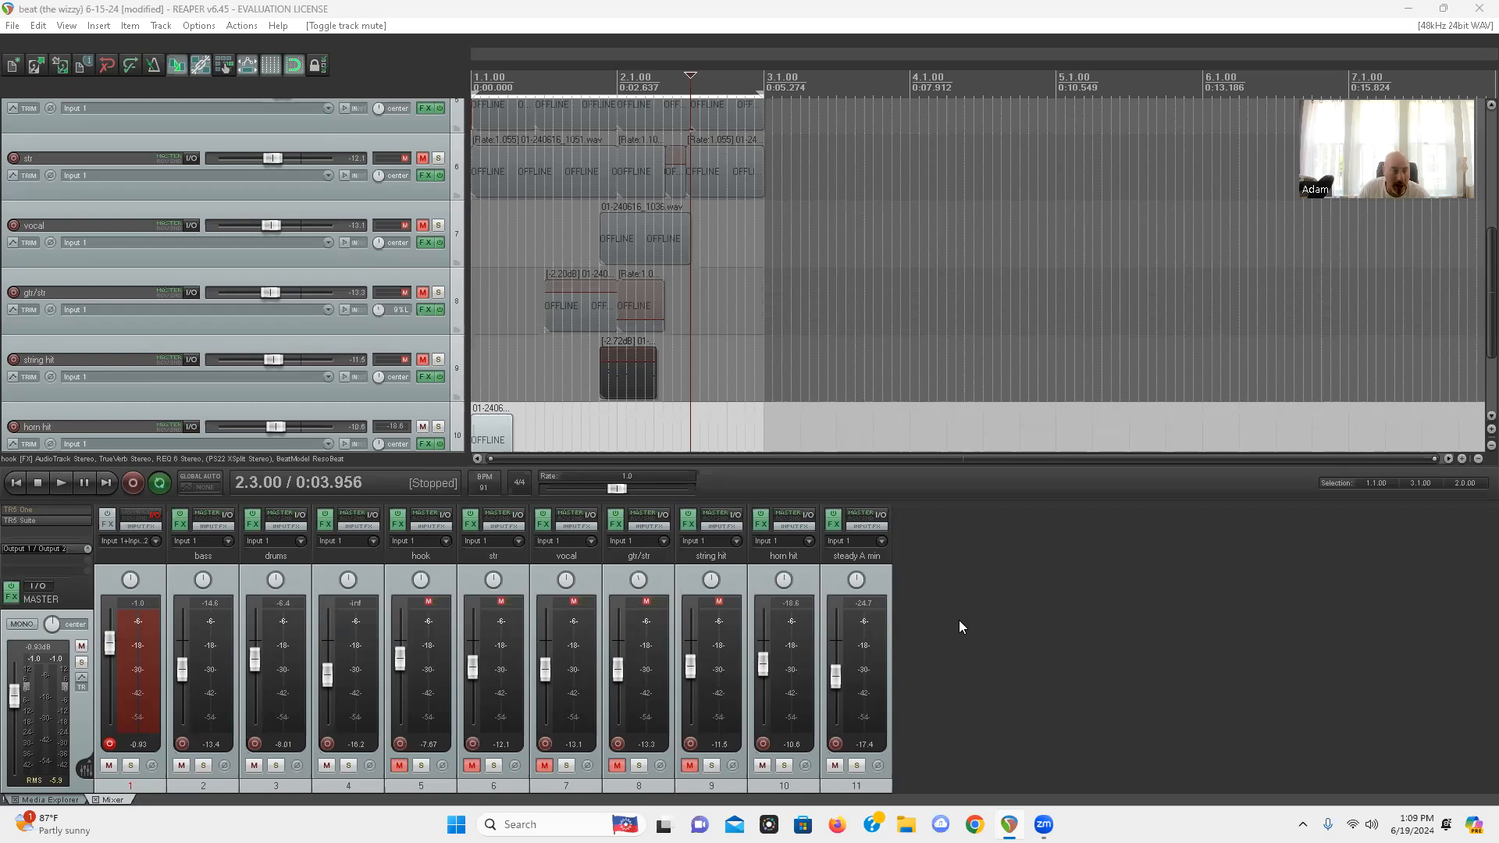
pyautogui.scroll(5, 8, 173)
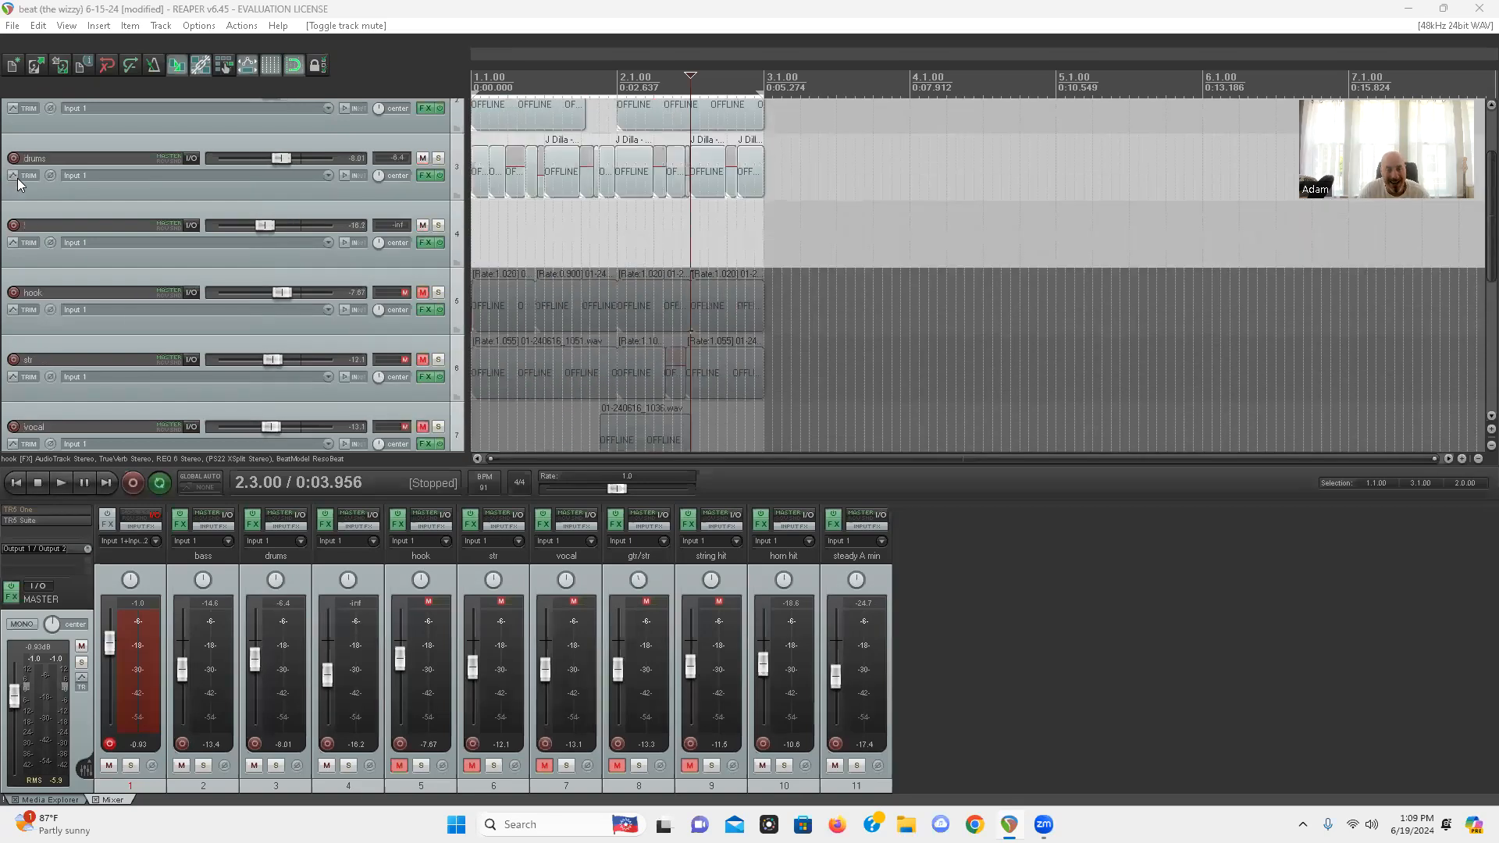
pyautogui.scroll(-3, 24, 202)
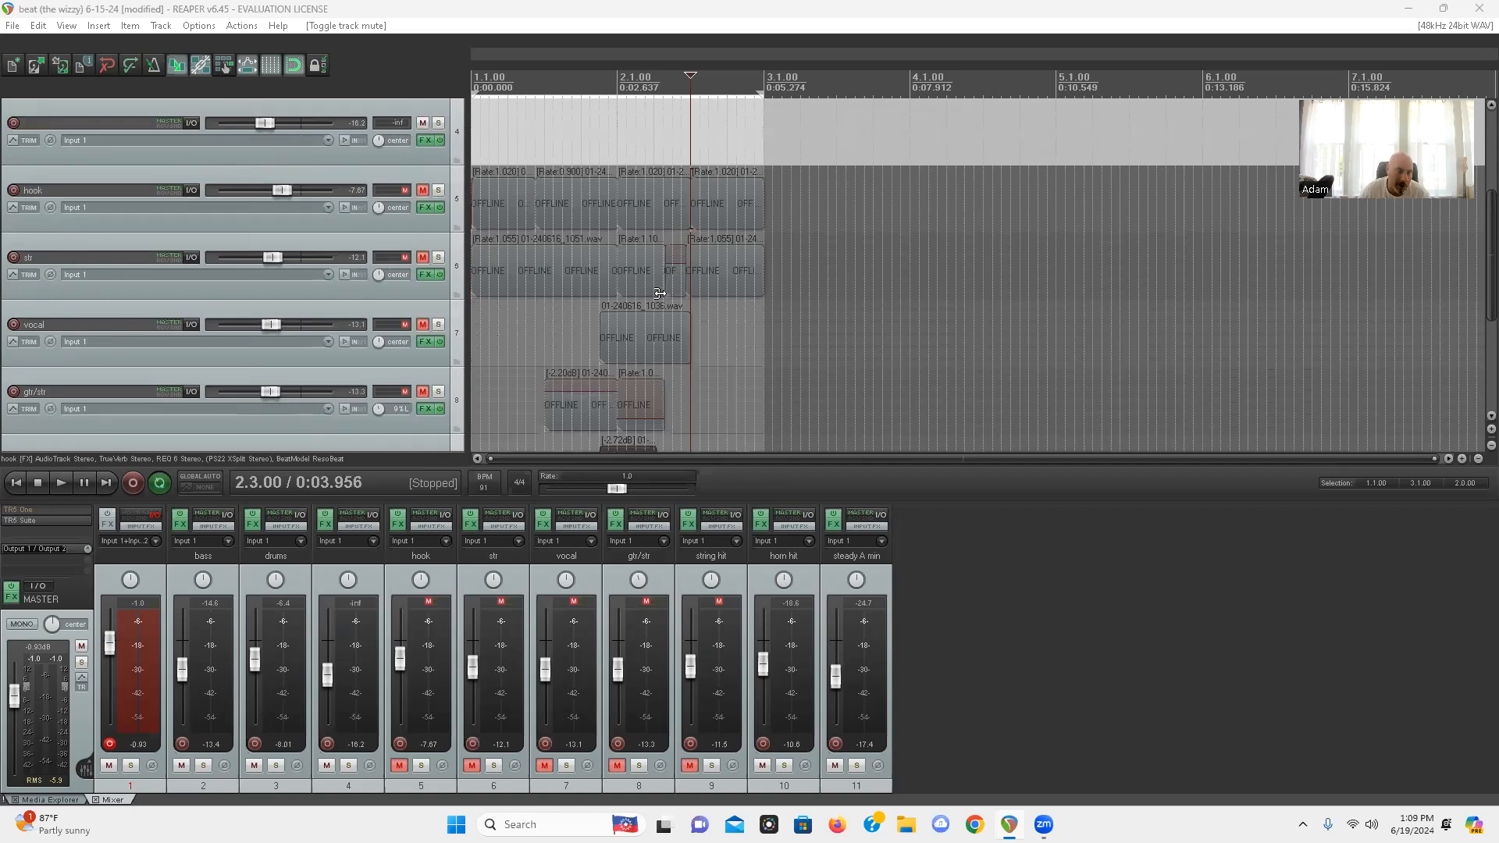
pyautogui.scroll(3, 660, 293)
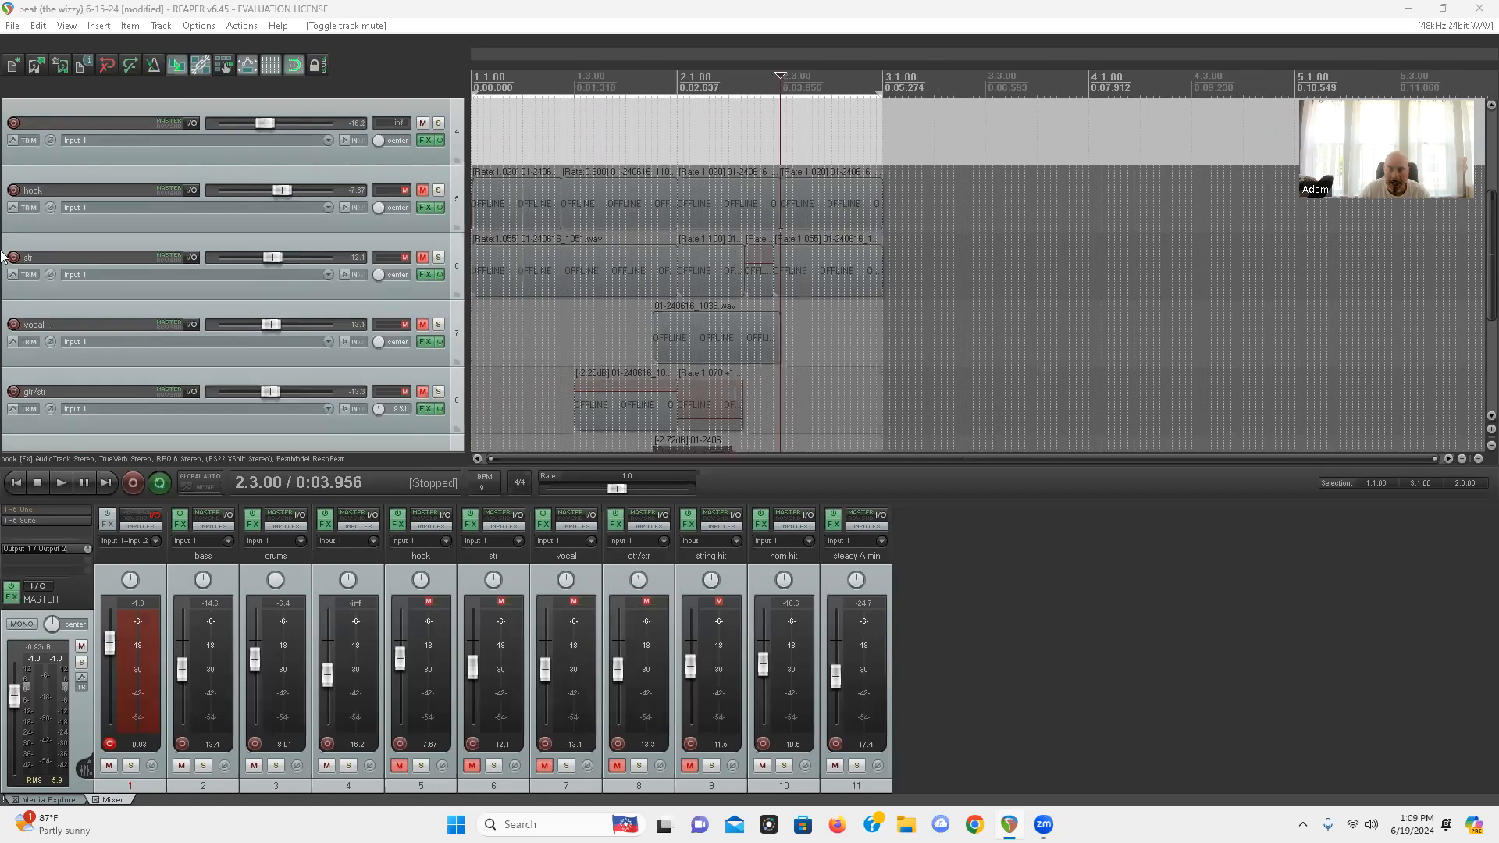
pyautogui.scroll(-3, 3, 292)
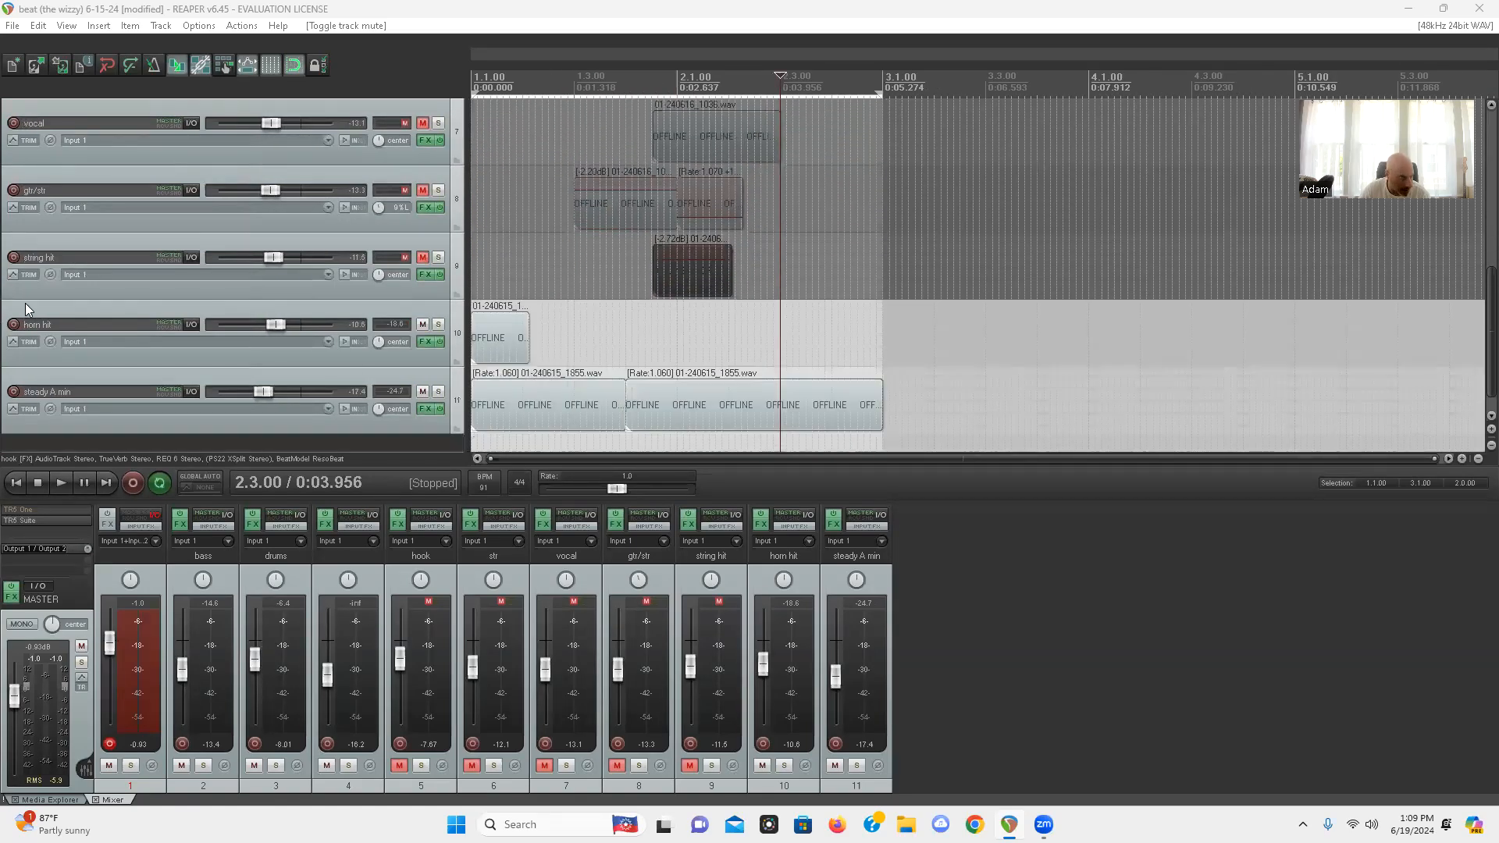
pyautogui.scroll(4, 25, 303)
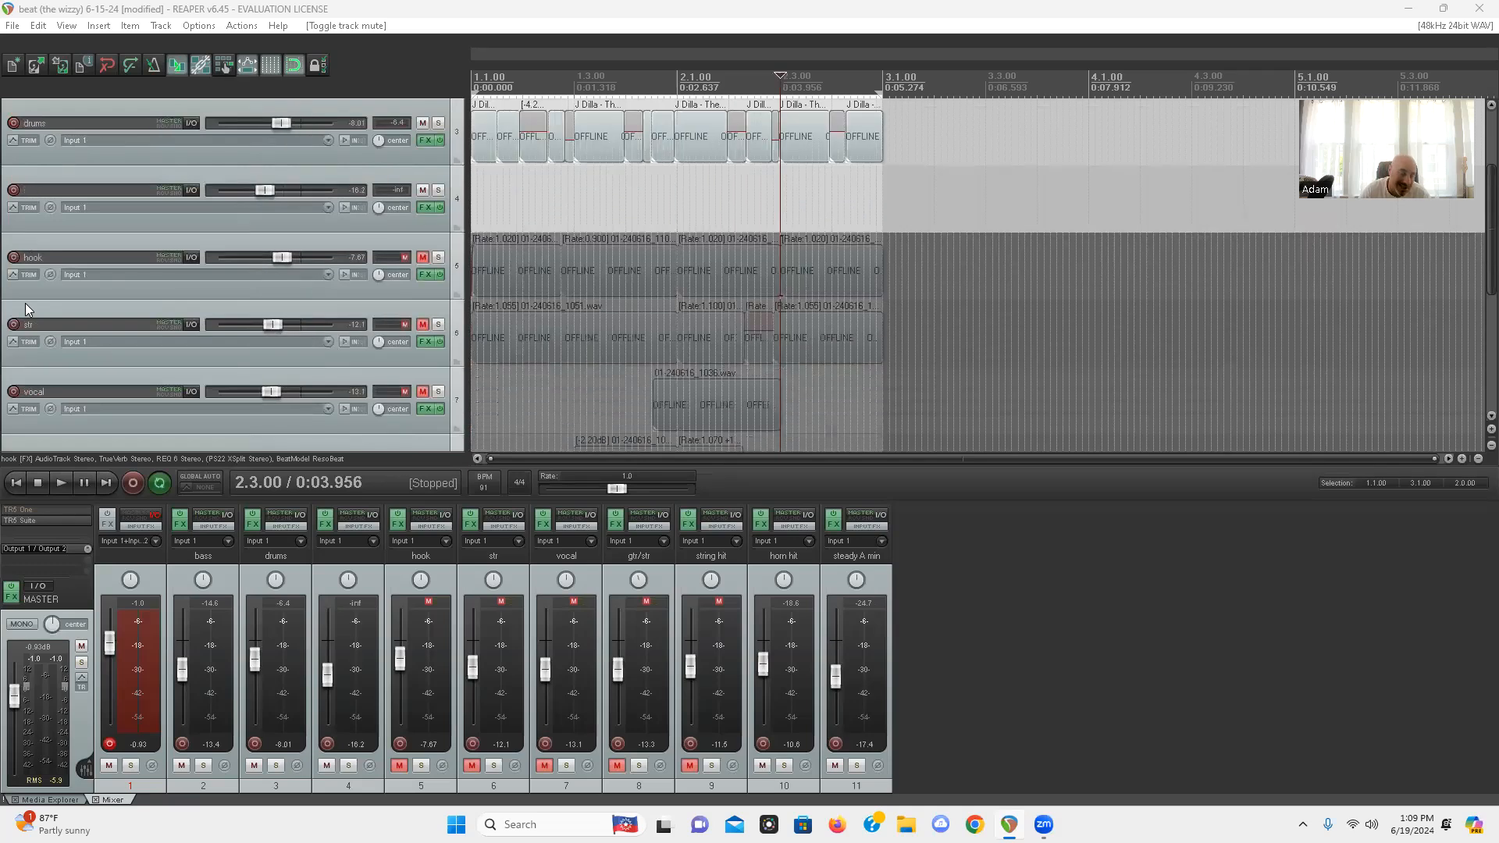
pyautogui.scroll(-4, 25, 303)
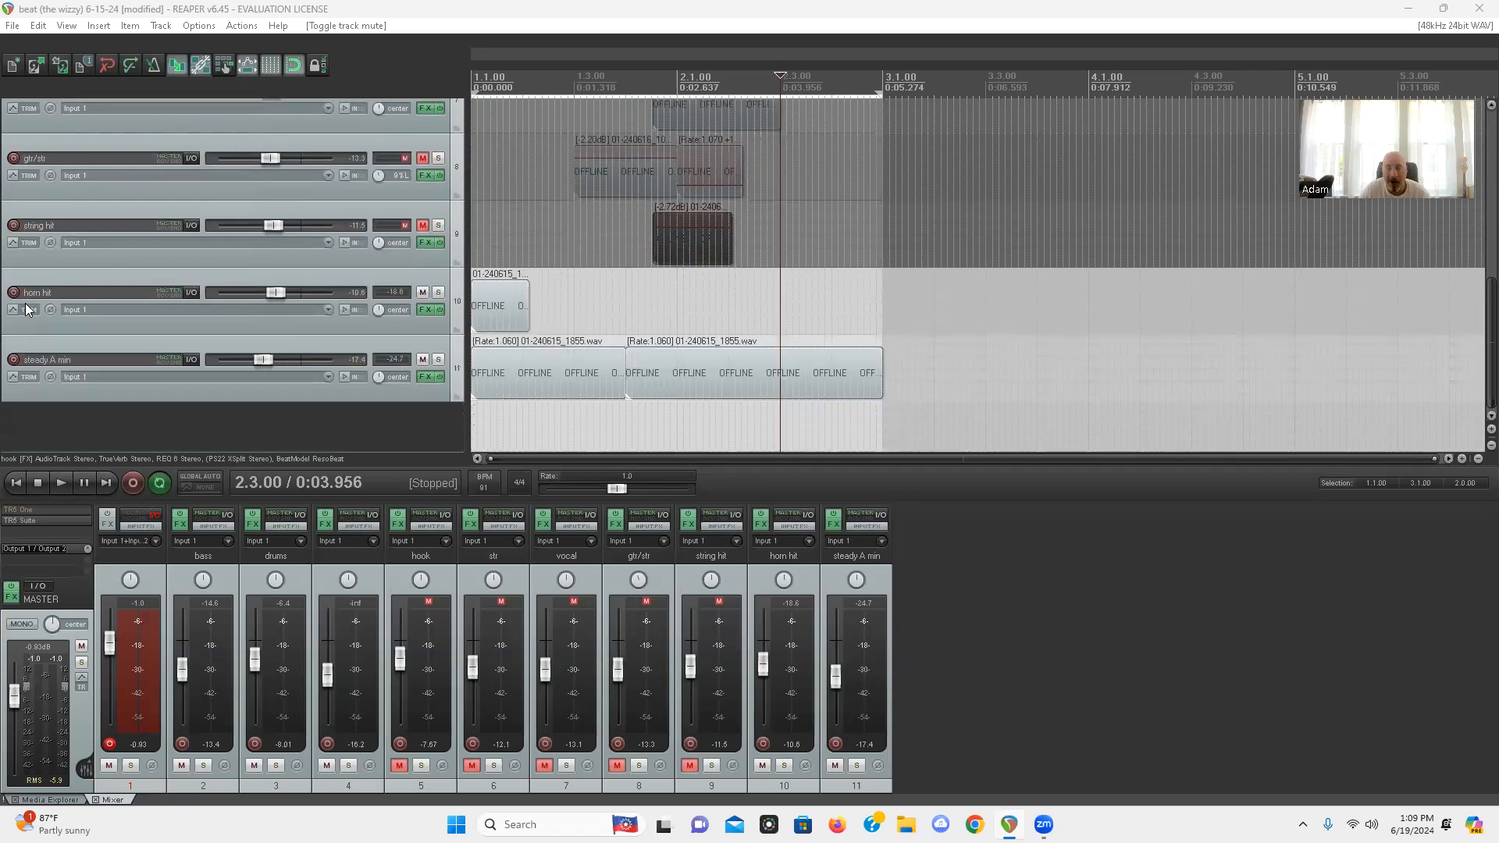
# Play the two-bar loop from the project start and audition it with the gtr/str track unmuted
pyautogui.scroll(1, 25, 309)
pyautogui.click(523, 375)
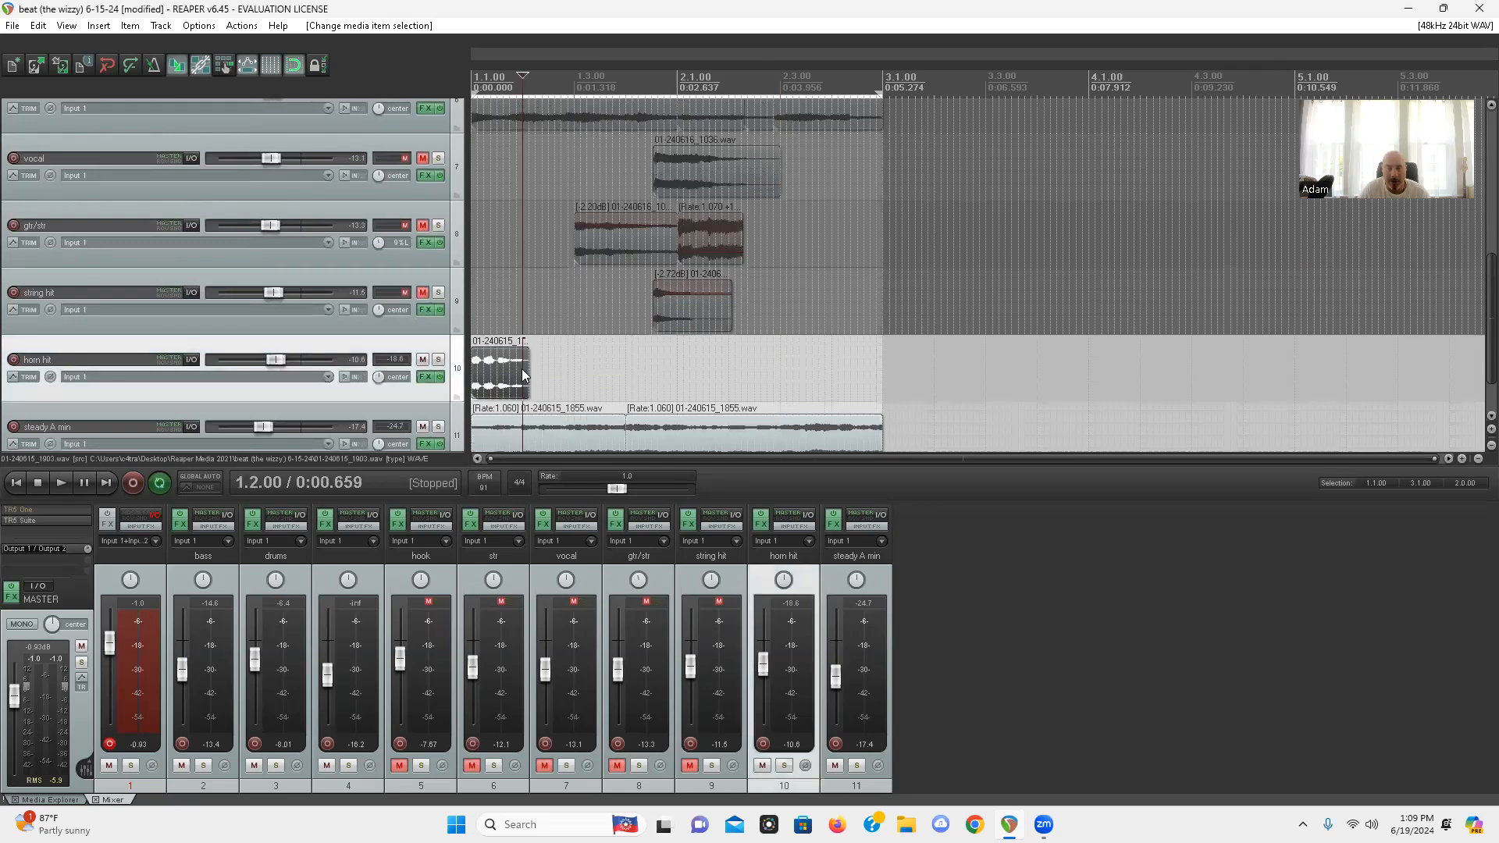
pyautogui.press('Home')
pyautogui.press('space')
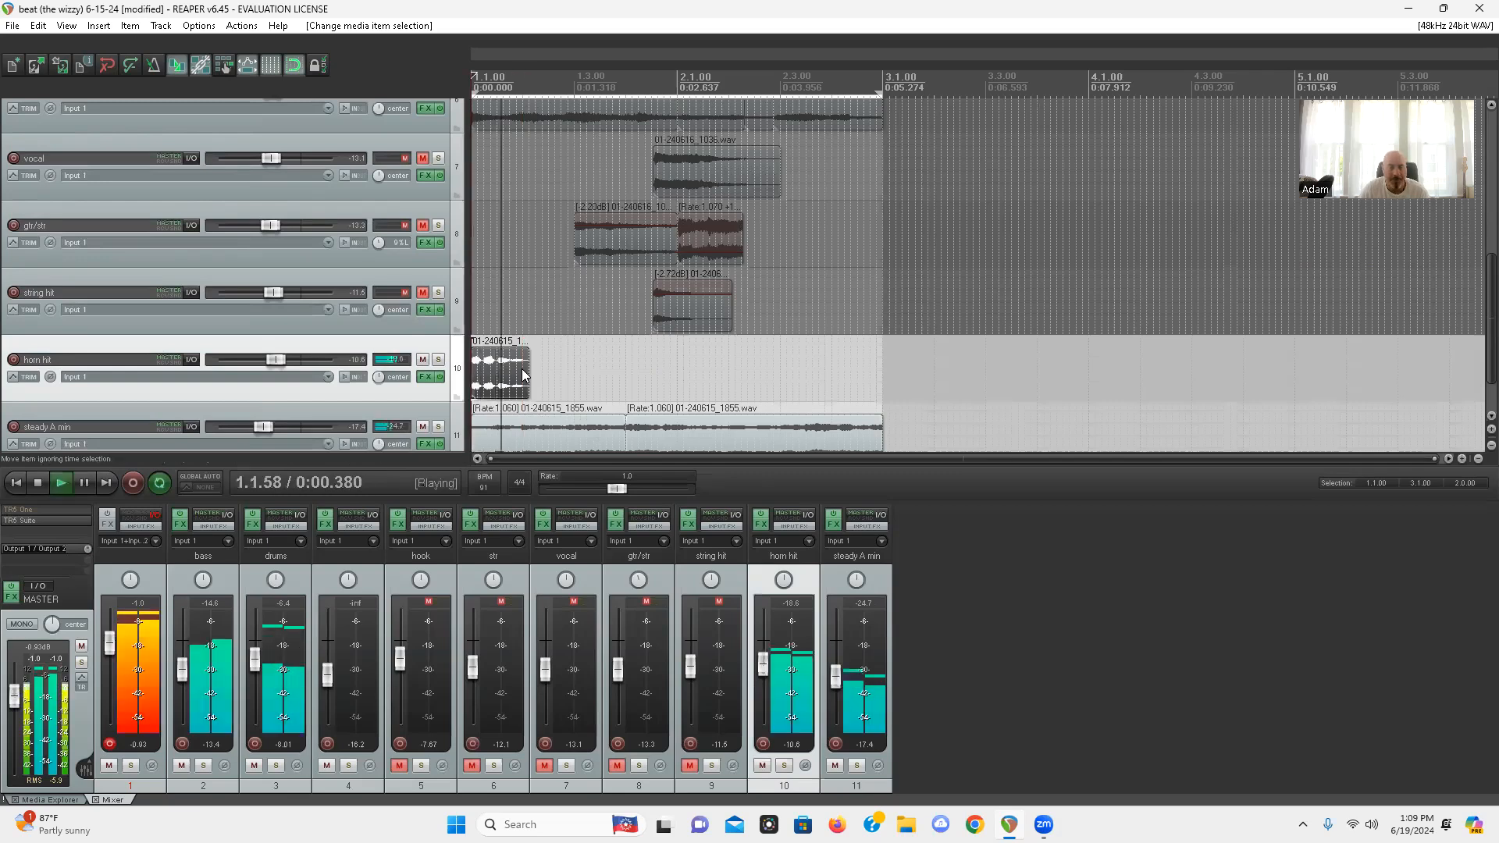
pyautogui.click(424, 226)
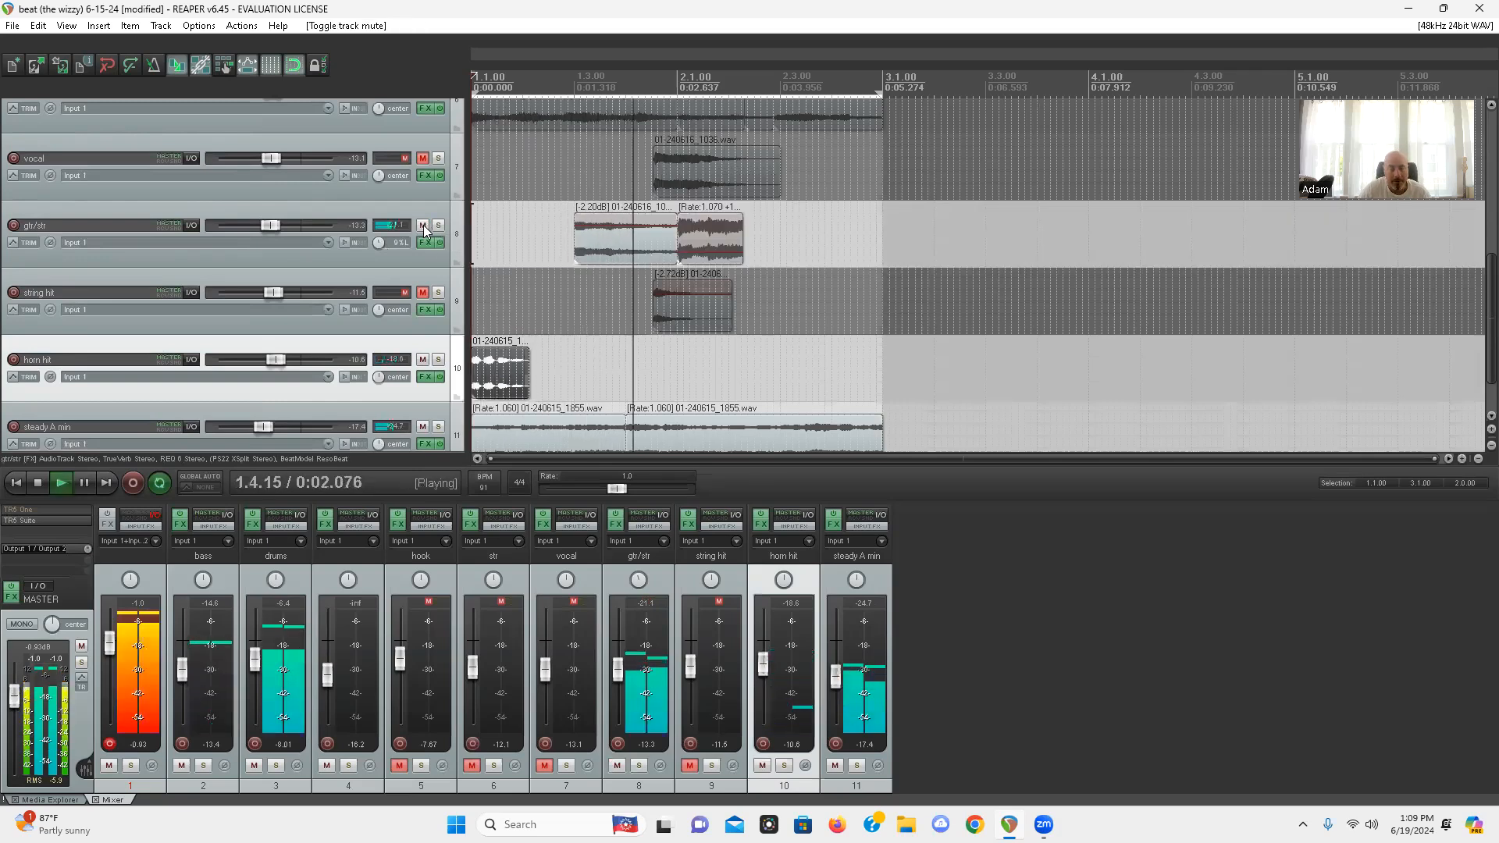
pyautogui.press('space')
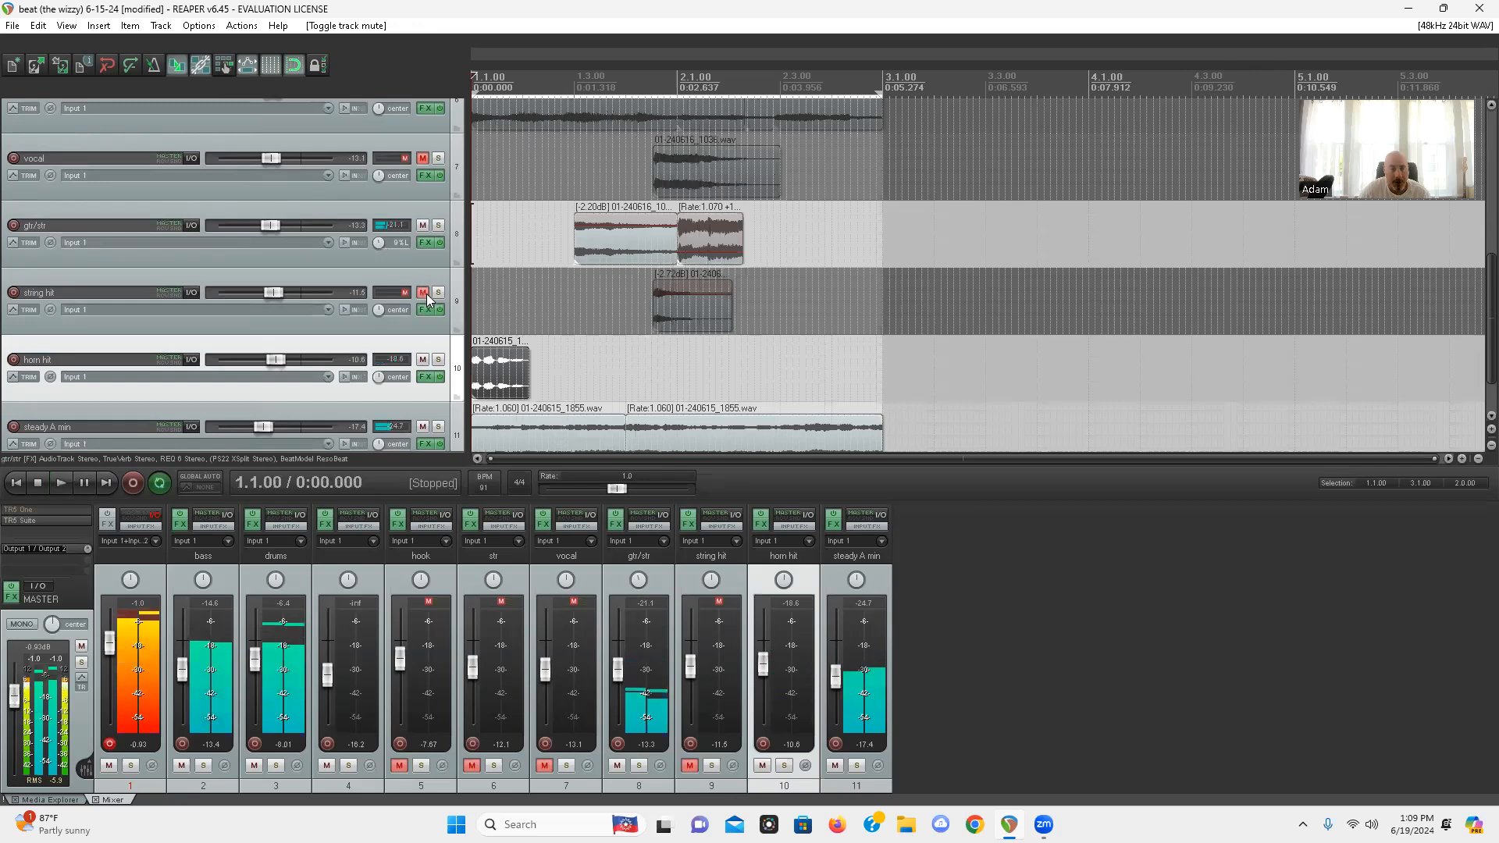
# Audition the loop with the string hit track unmuted and the gtr/str track muted
pyautogui.click(422, 293)
pyautogui.click(422, 225)
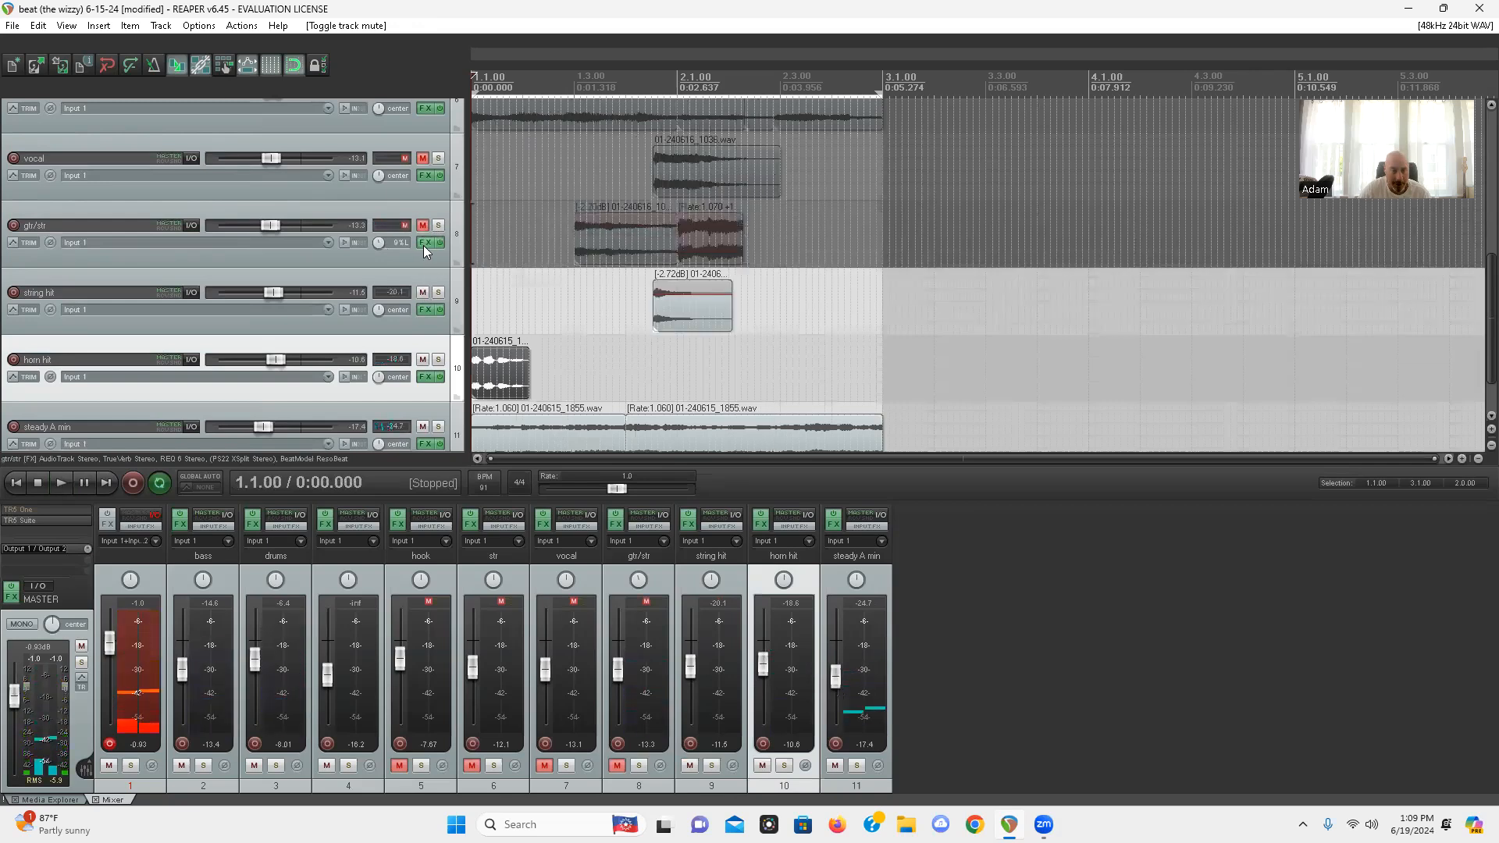
pyautogui.press('space')
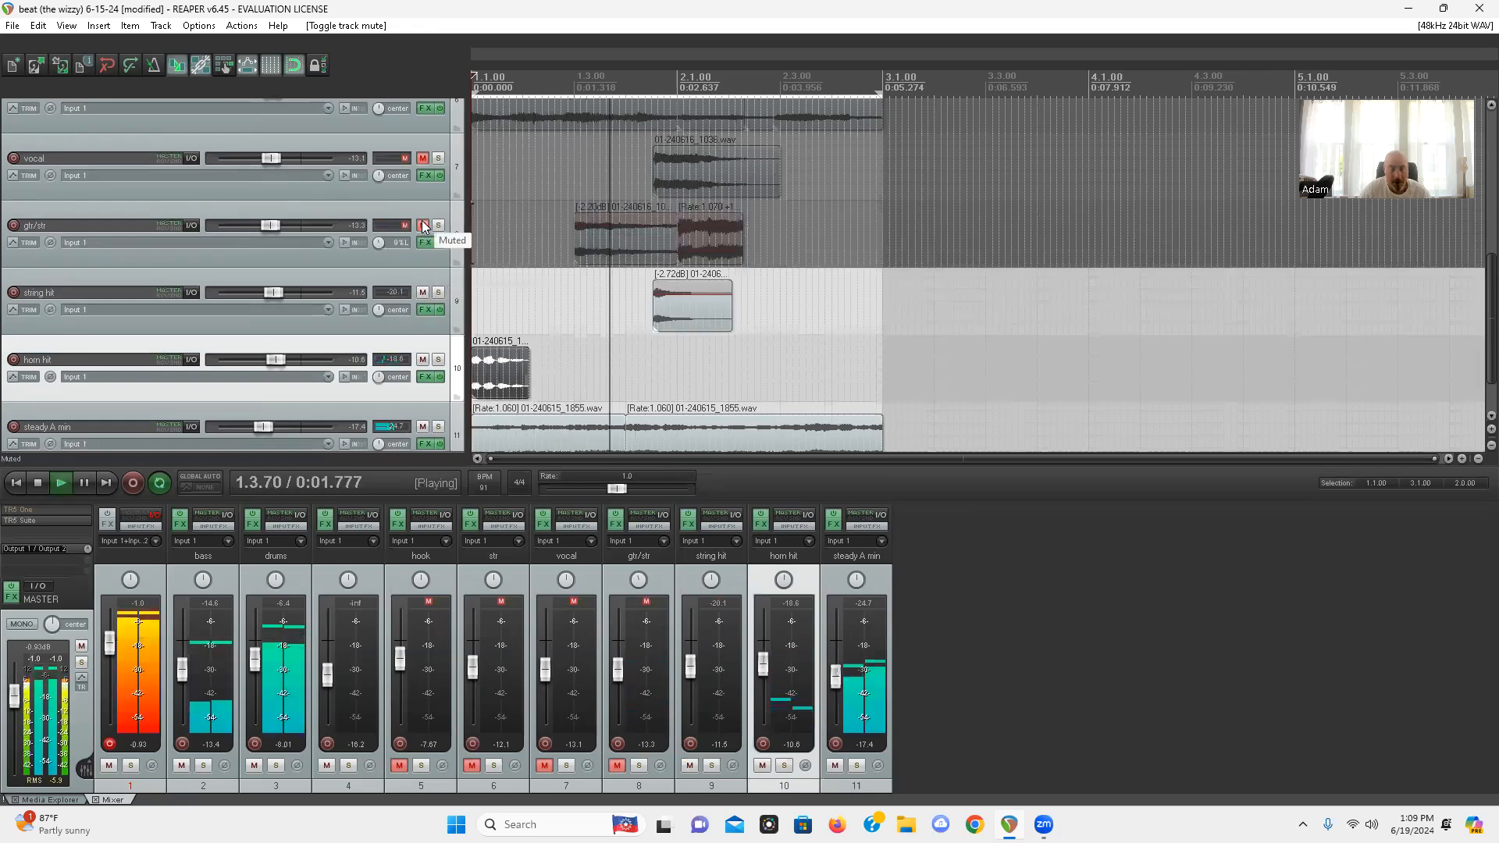
# Unmute the gtr/str and vocal tracks and audition the loop with both added to the string hit
pyautogui.click(422, 225)
pyautogui.press('space')
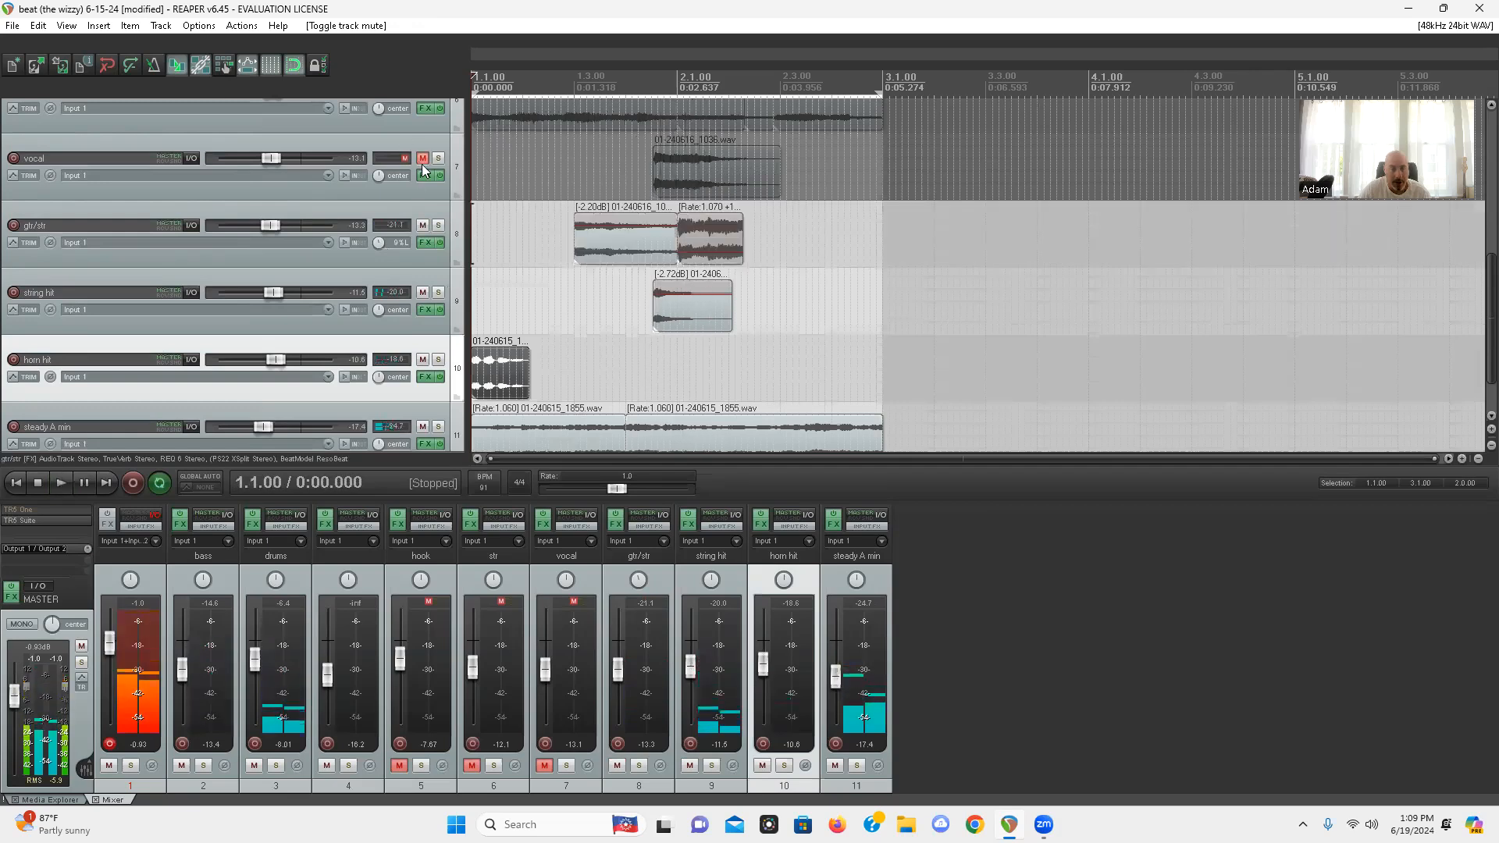
pyautogui.click(422, 158)
pyautogui.press('space')
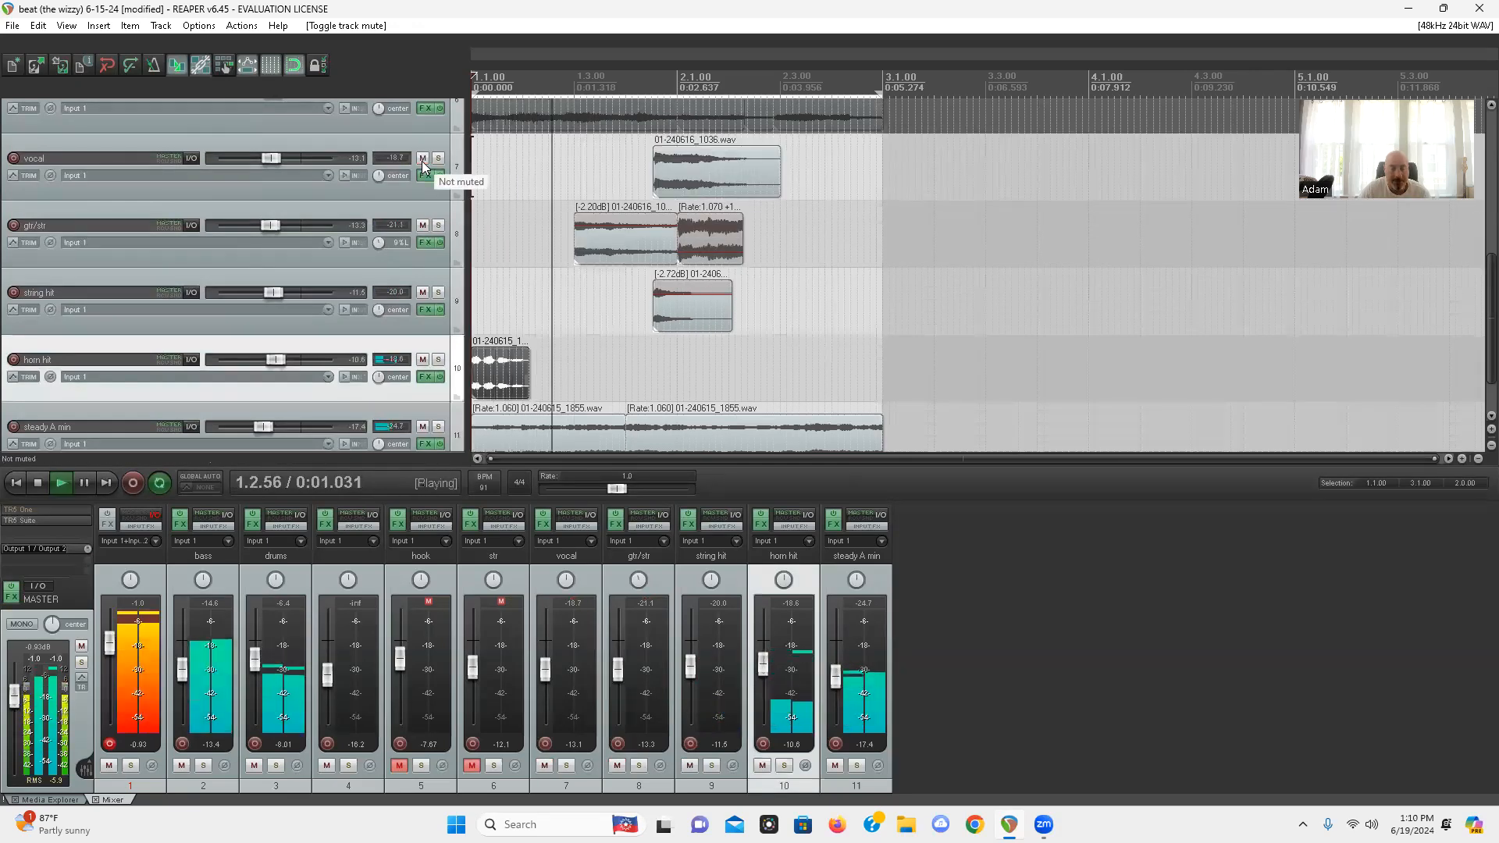
pyautogui.scroll(1, 2, 238)
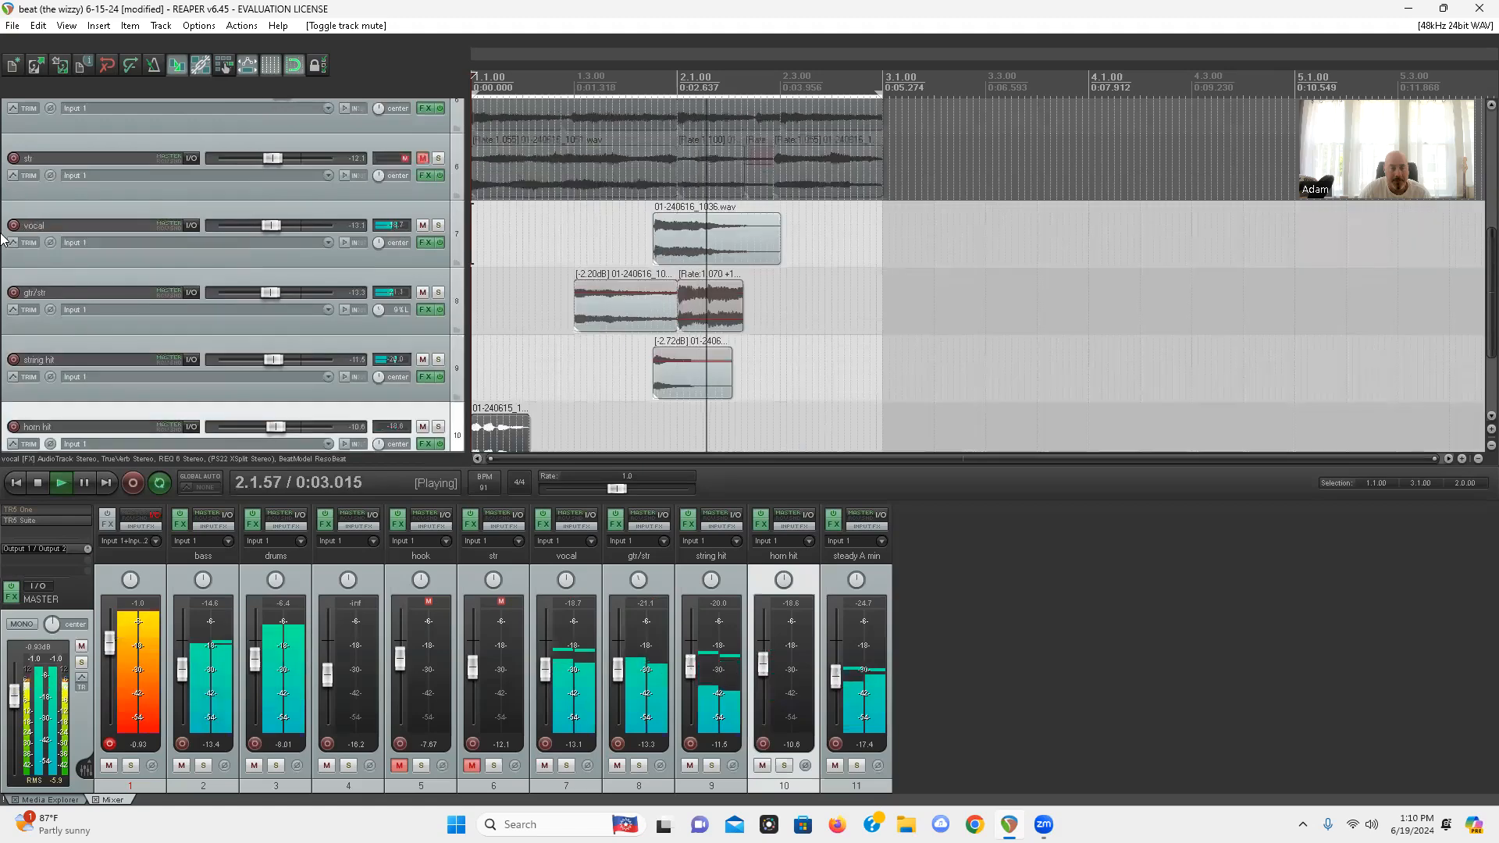
pyautogui.press('space')
# Mute the string hit, gtr/str and vocal tracks
pyautogui.click(422, 359)
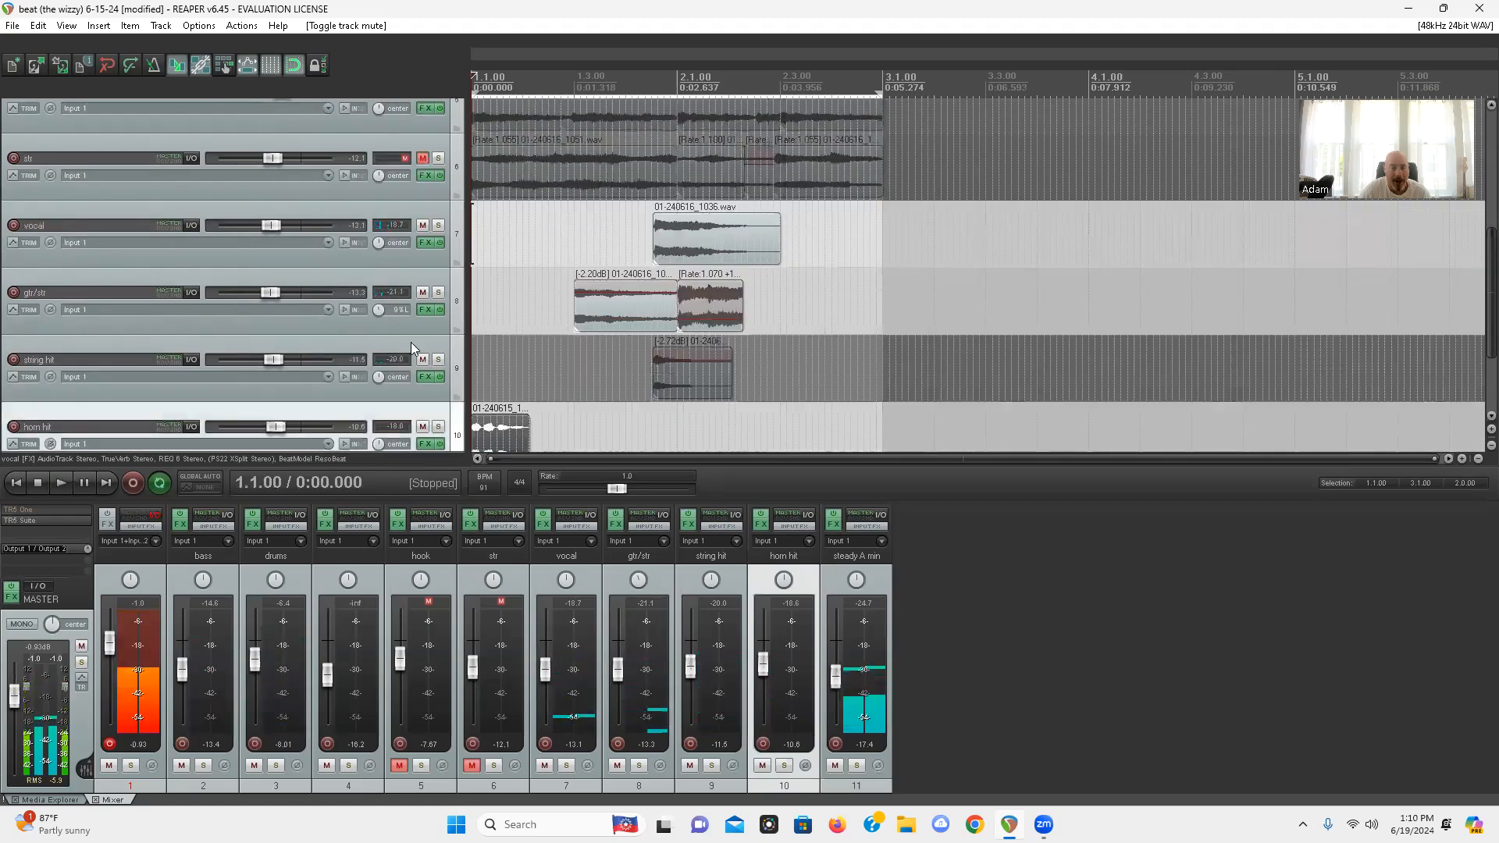
pyautogui.click(423, 292)
pyautogui.click(422, 225)
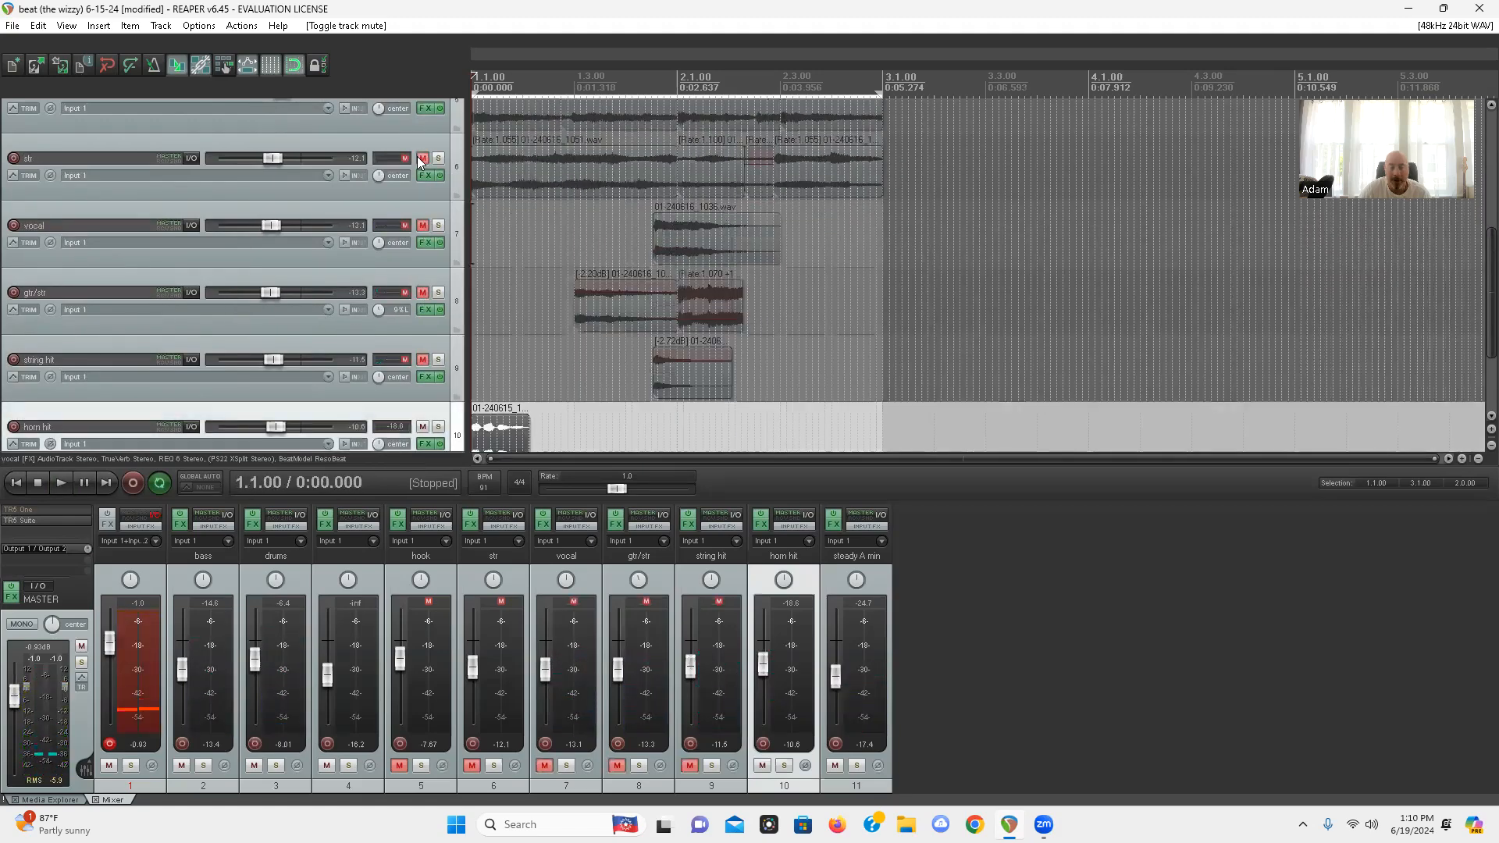
# Audition the loop with the str track unmuted, and mute that track again
pyautogui.click(422, 158)
pyautogui.press('space')
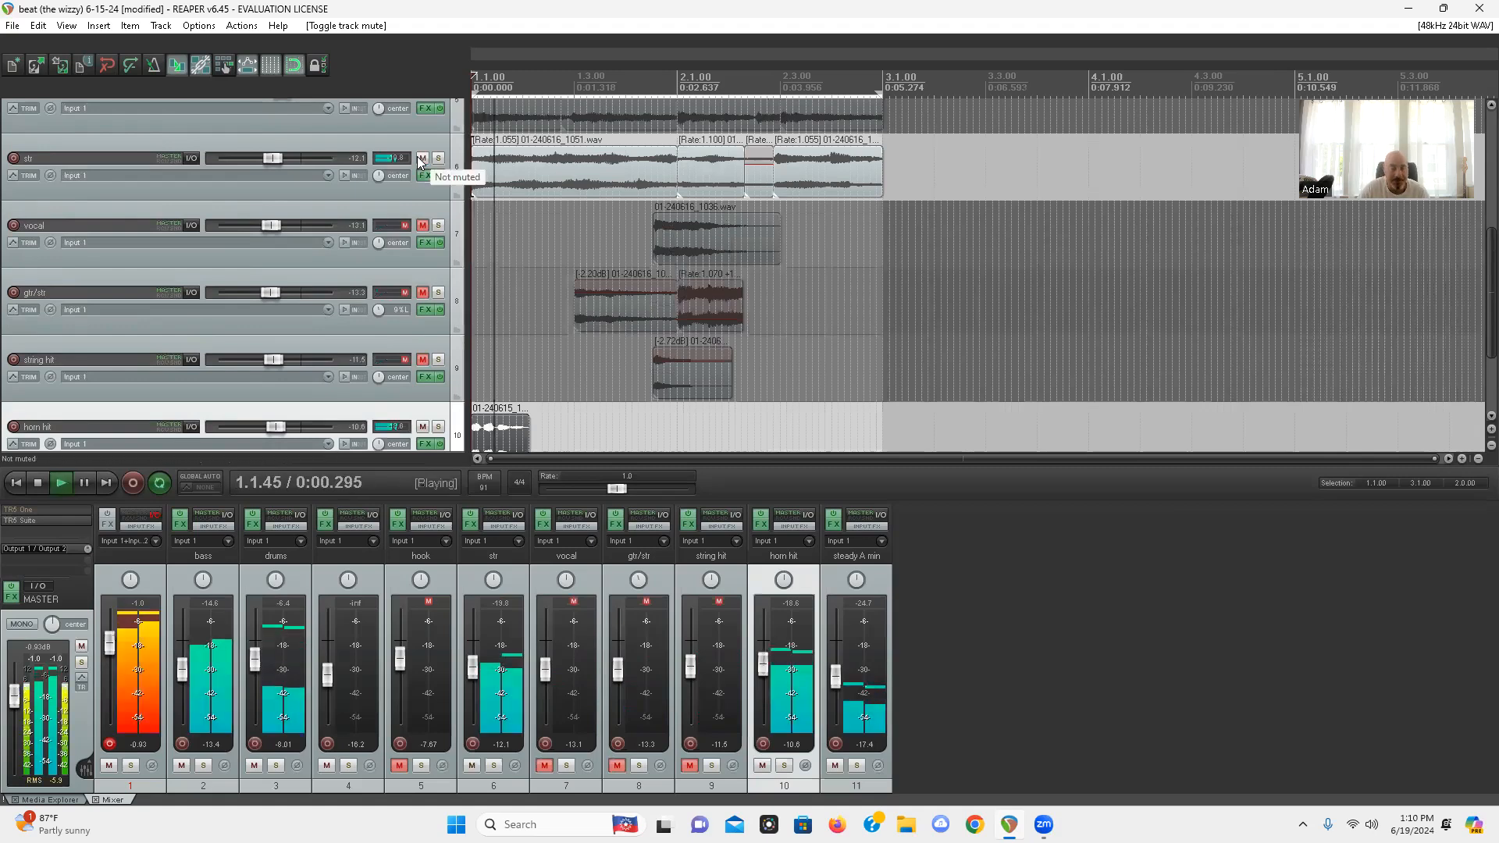
pyautogui.scroll(1, 2, 283)
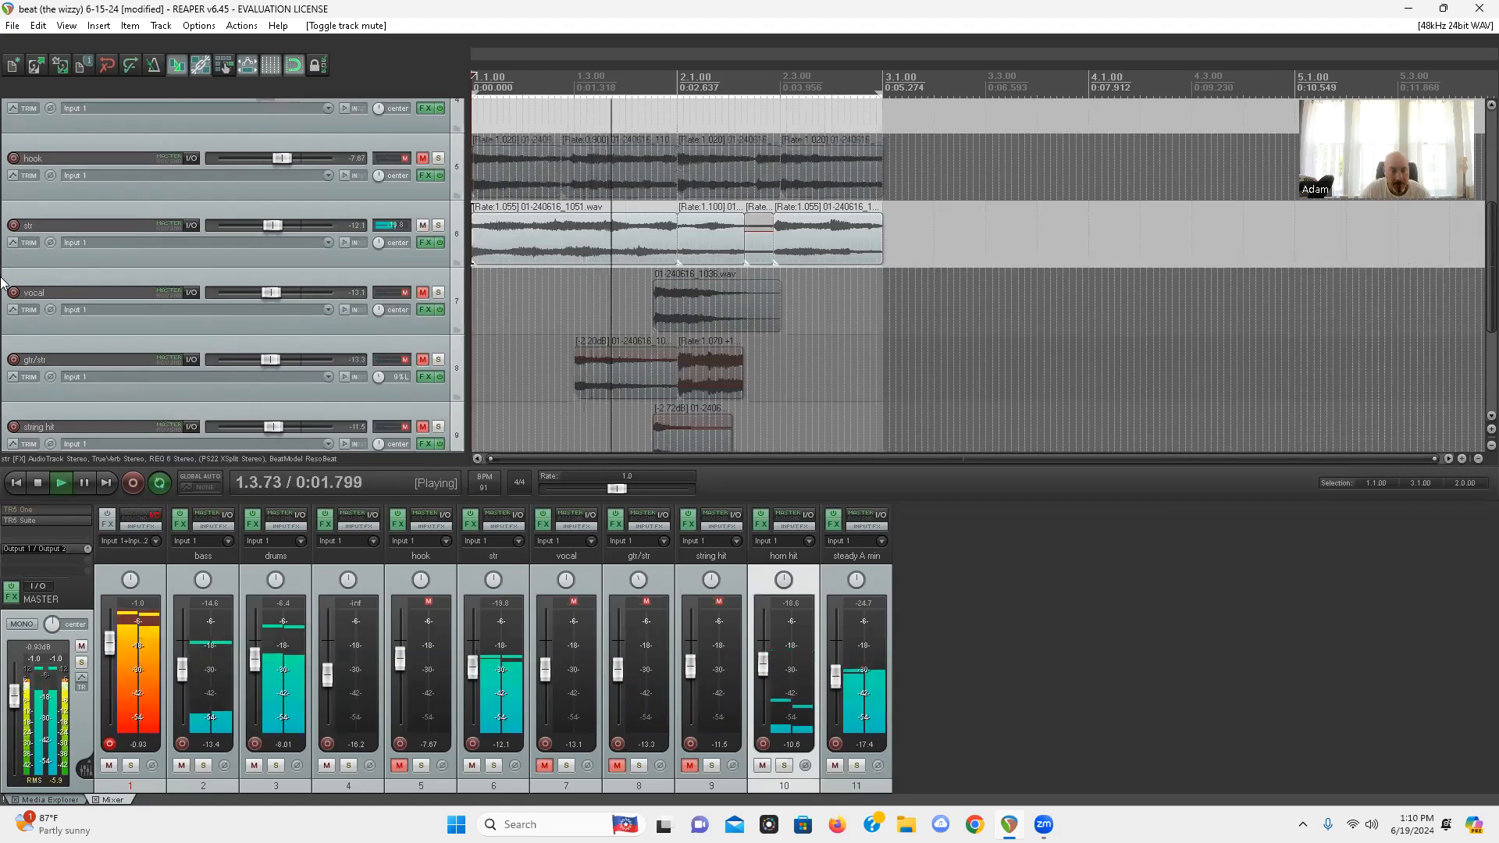
pyautogui.click(422, 226)
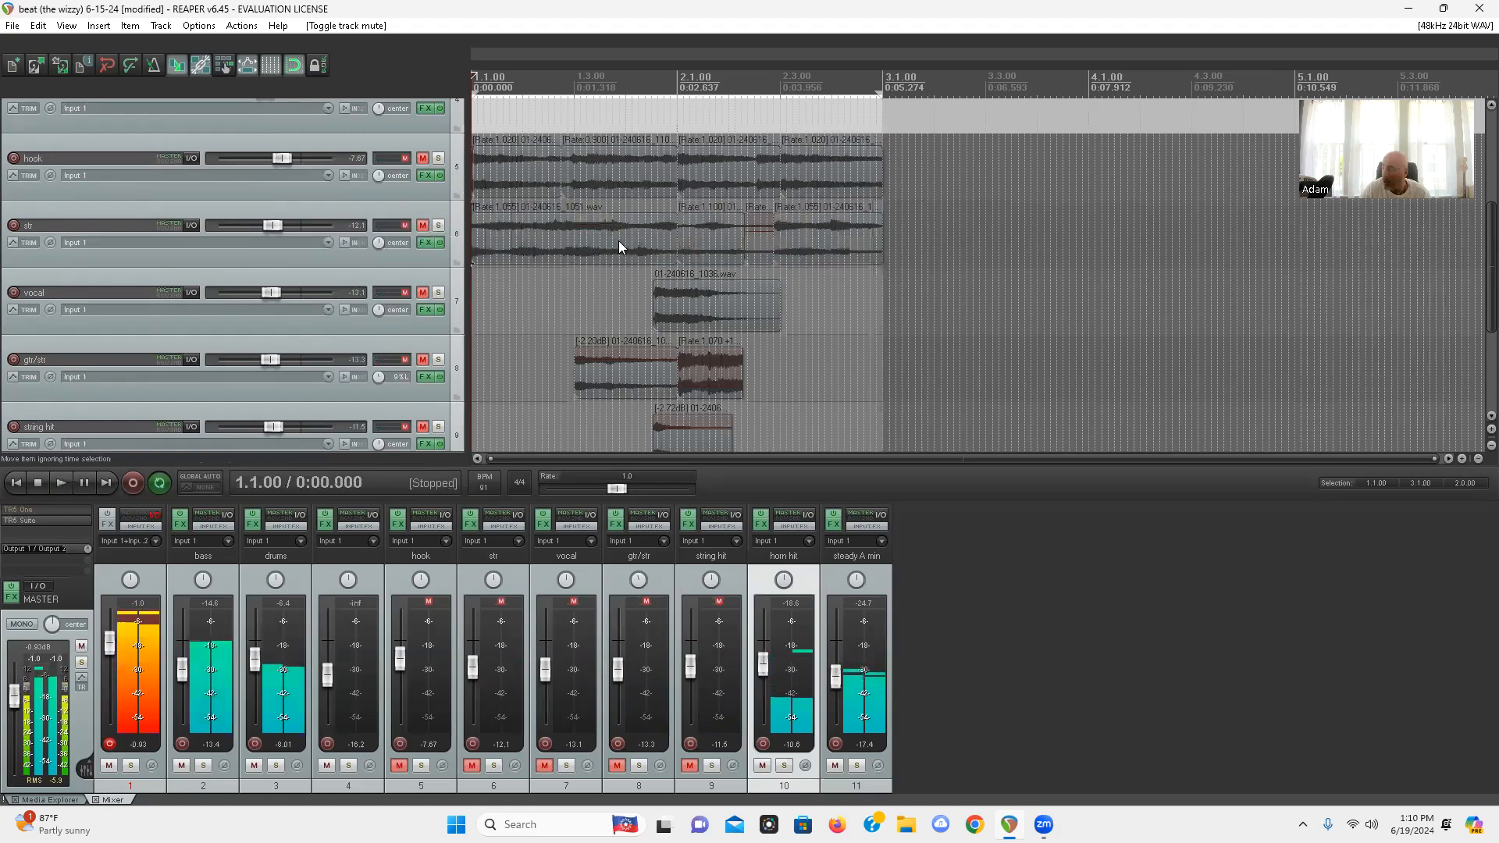
pyautogui.press('space')
# Audition the loop with the hook track unmuted, and mute that track again
pyautogui.click(423, 158)
pyautogui.press('space')
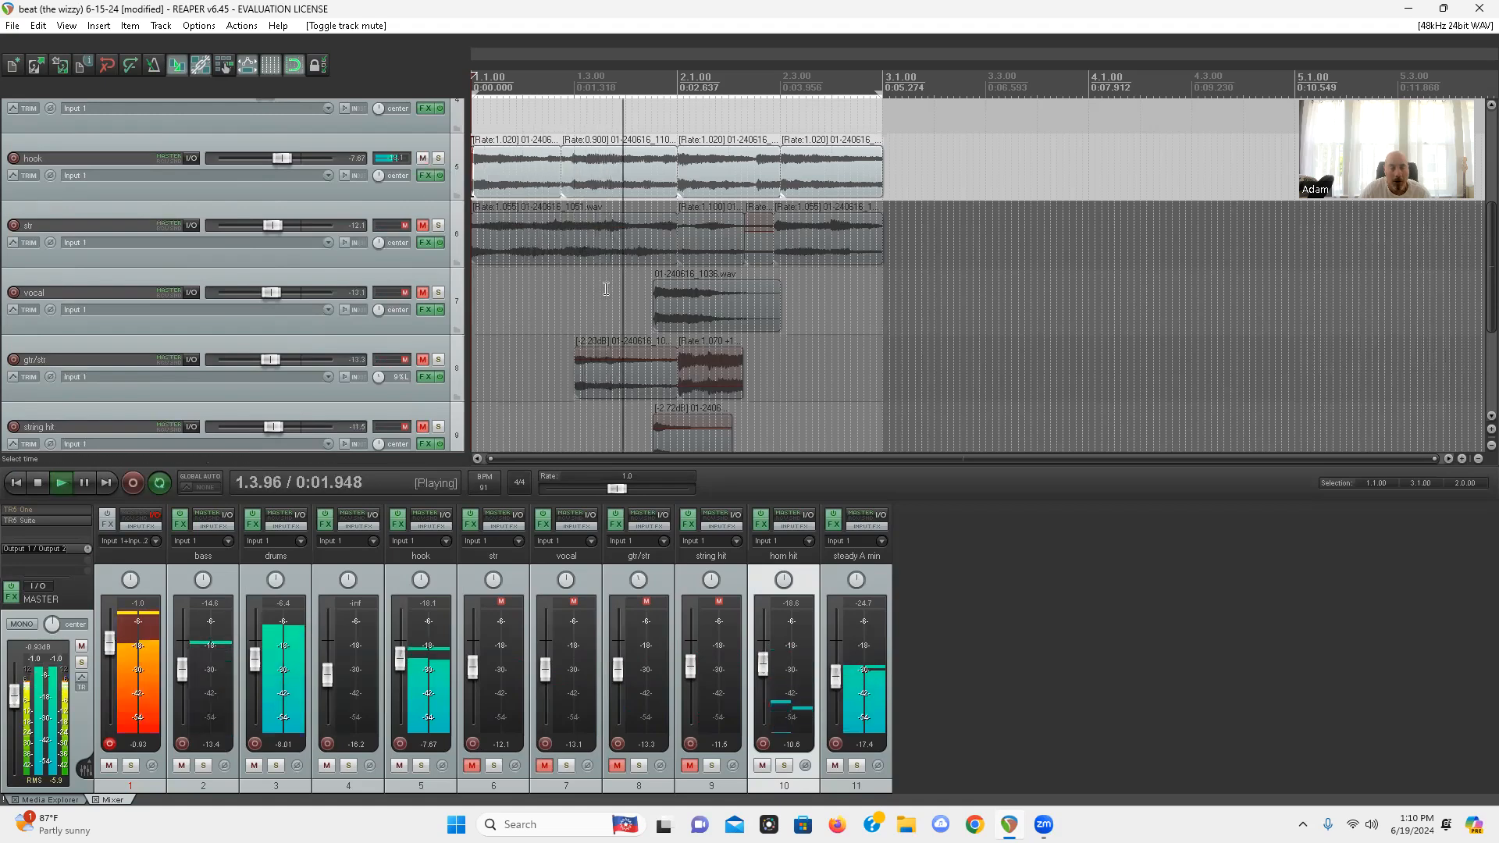
pyautogui.click(422, 159)
pyautogui.press('space')
# Place the edit cursor at 3.1.00, exactly at the end of the second bass clip where the loop ends
pyautogui.scroll(3, 2, 267)
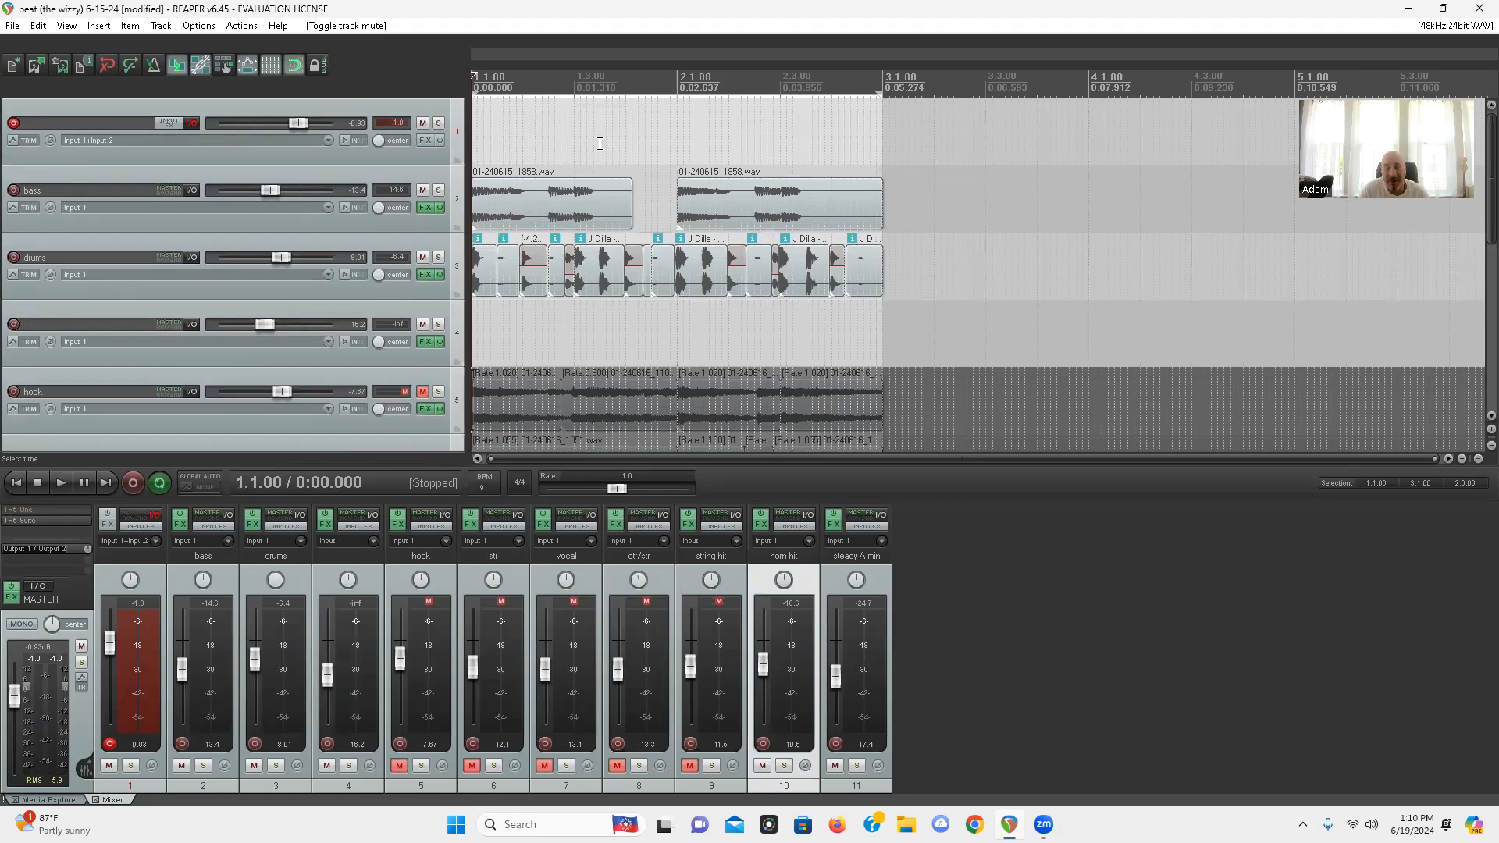
pyautogui.click(880, 197)
pyautogui.scroll(10, 1015, 205)
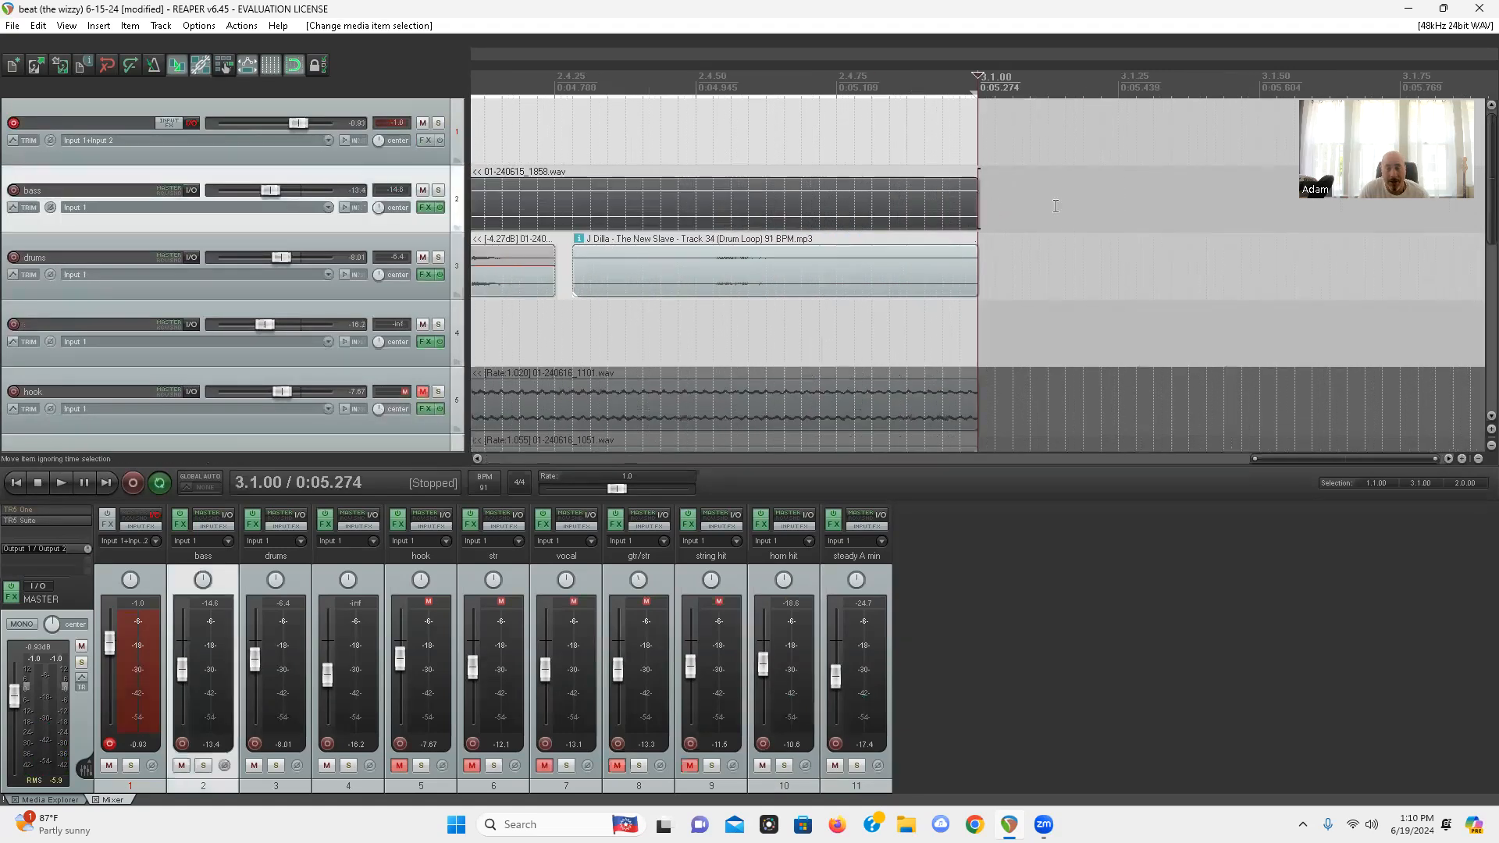
pyautogui.scroll(-2, 11, 208)
pyautogui.scroll(-3, 11, 209)
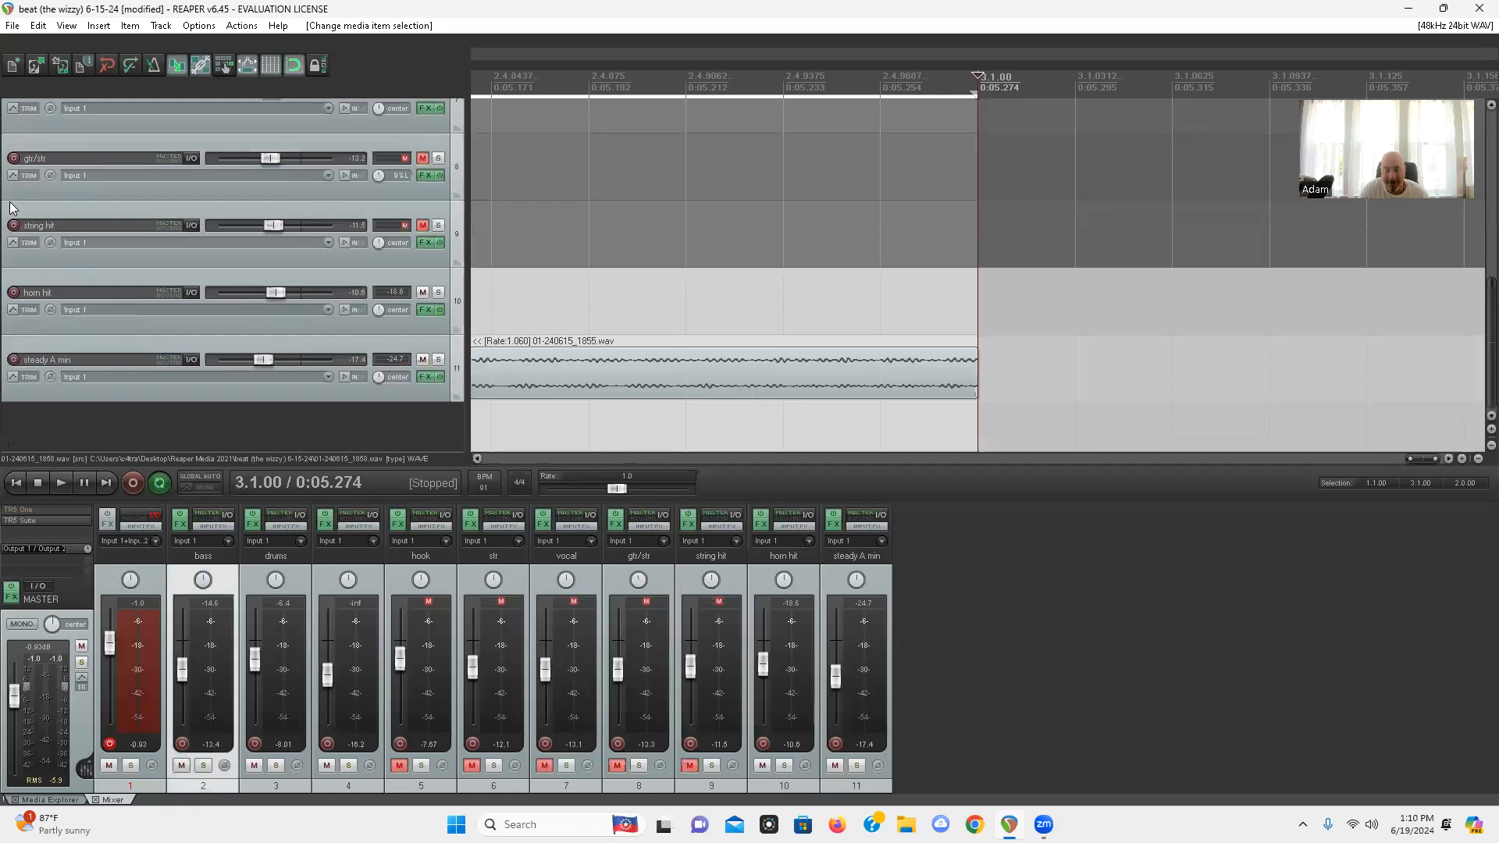
pyautogui.scroll(-5, 1070, 218)
pyautogui.scroll(-5, 1371, 237)
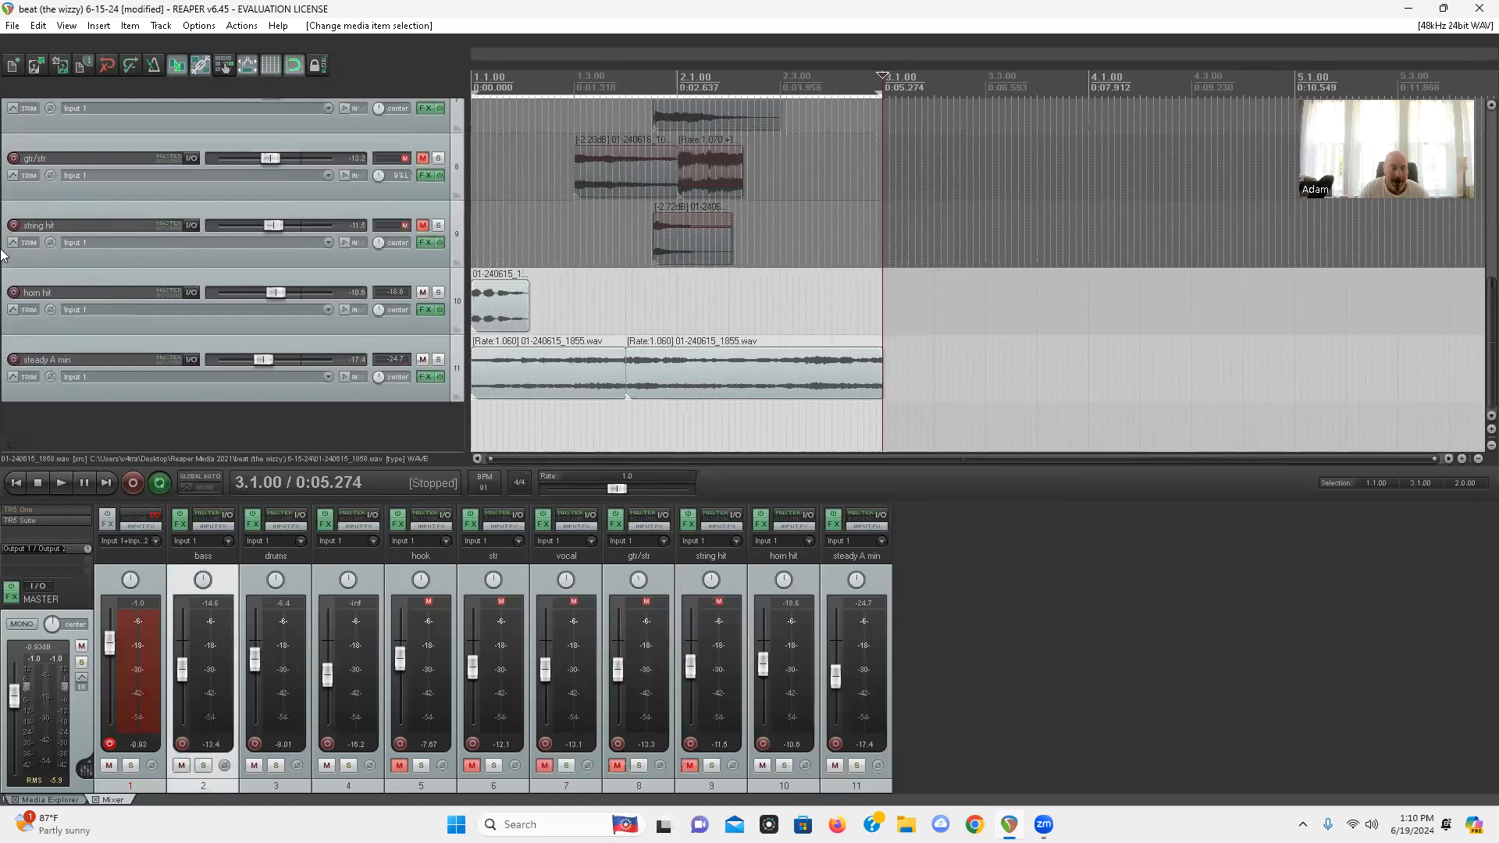
pyautogui.scroll(4, 3, 282)
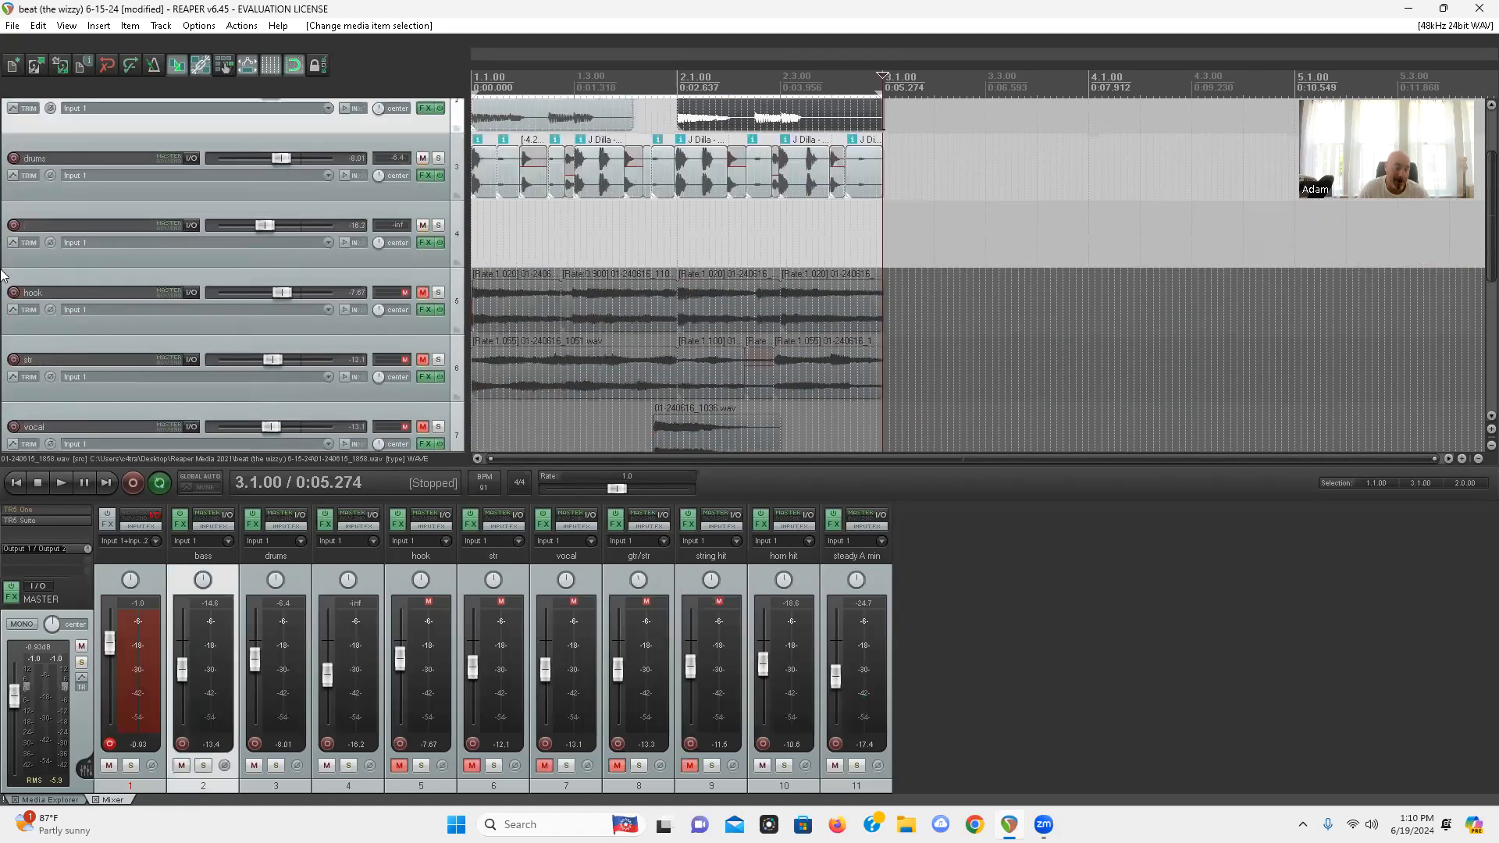
pyautogui.scroll(2, 4, 275)
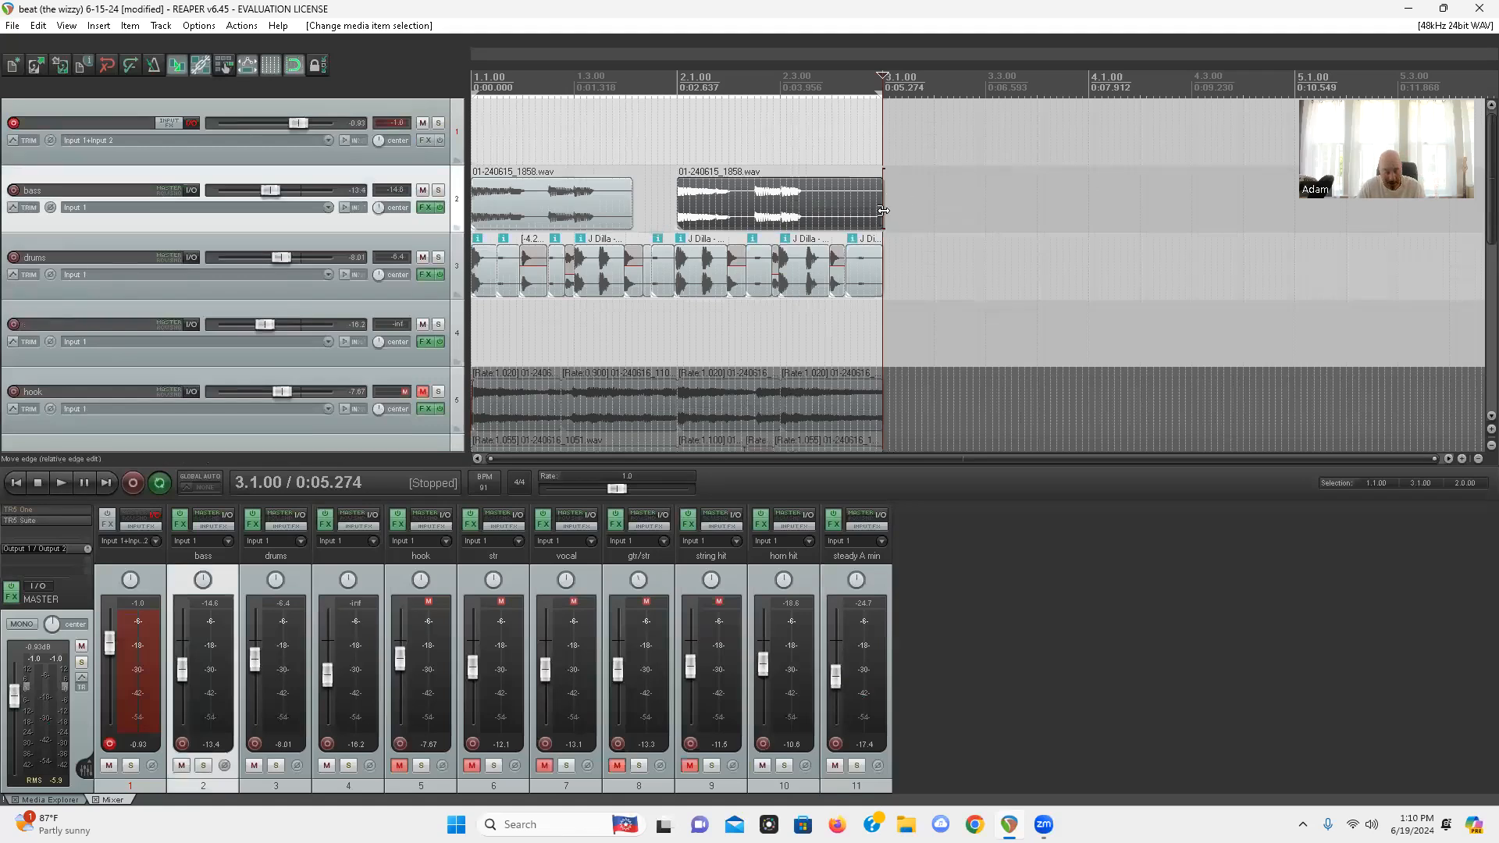
# Copy all items of the two-bar loop and paste them back to back 16 times, extending the arrangement to 35.1.00
pyautogui.hotkey('ctrl', 'a')
pyautogui.scroll(-4, 884, 211)
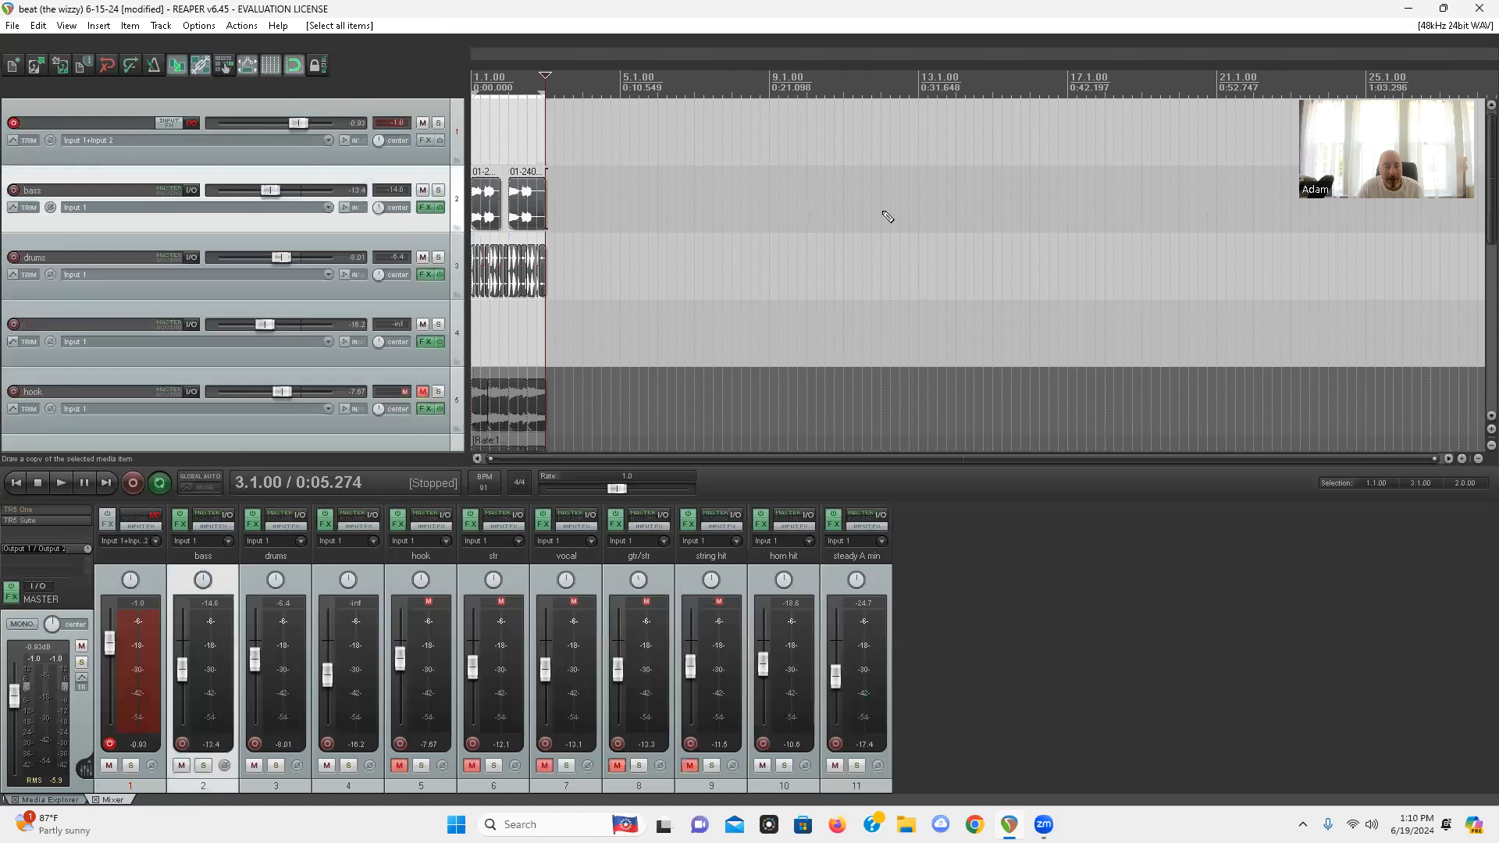
pyautogui.hotkey('ctrl', 'v')
pyautogui.hotkey('ctrl', 'v')
pyautogui.hotkey('ctrl', 'v')
pyautogui.hotkey('ctrl', 'v')
pyautogui.hotkey('ctrl', 'v')
pyautogui.hotkey('ctrl', 'v')
pyautogui.hotkey('ctrl', 'v')
pyautogui.hotkey('ctrl', 'v')
pyautogui.hotkey('ctrl', 'v')
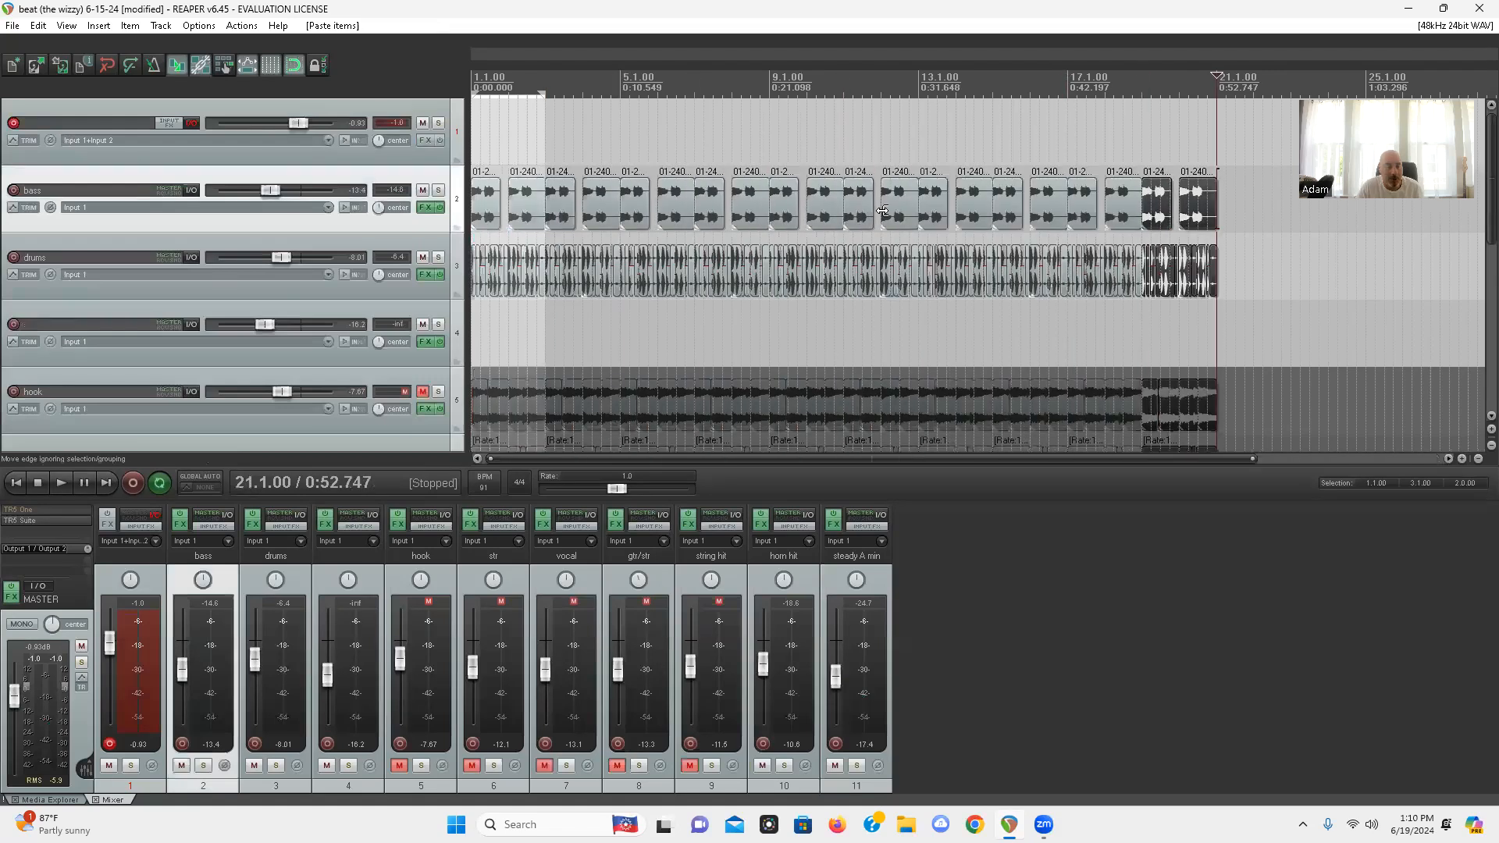
pyautogui.hotkey('ctrl', 'v')
pyautogui.hotkey('ctrl', 'v')
pyautogui.hotkey('ctrl', 'v')
pyautogui.hotkey('ctrl', 'v')
pyautogui.hotkey('ctrl', 'v')
pyautogui.hotkey('ctrl', 'v')
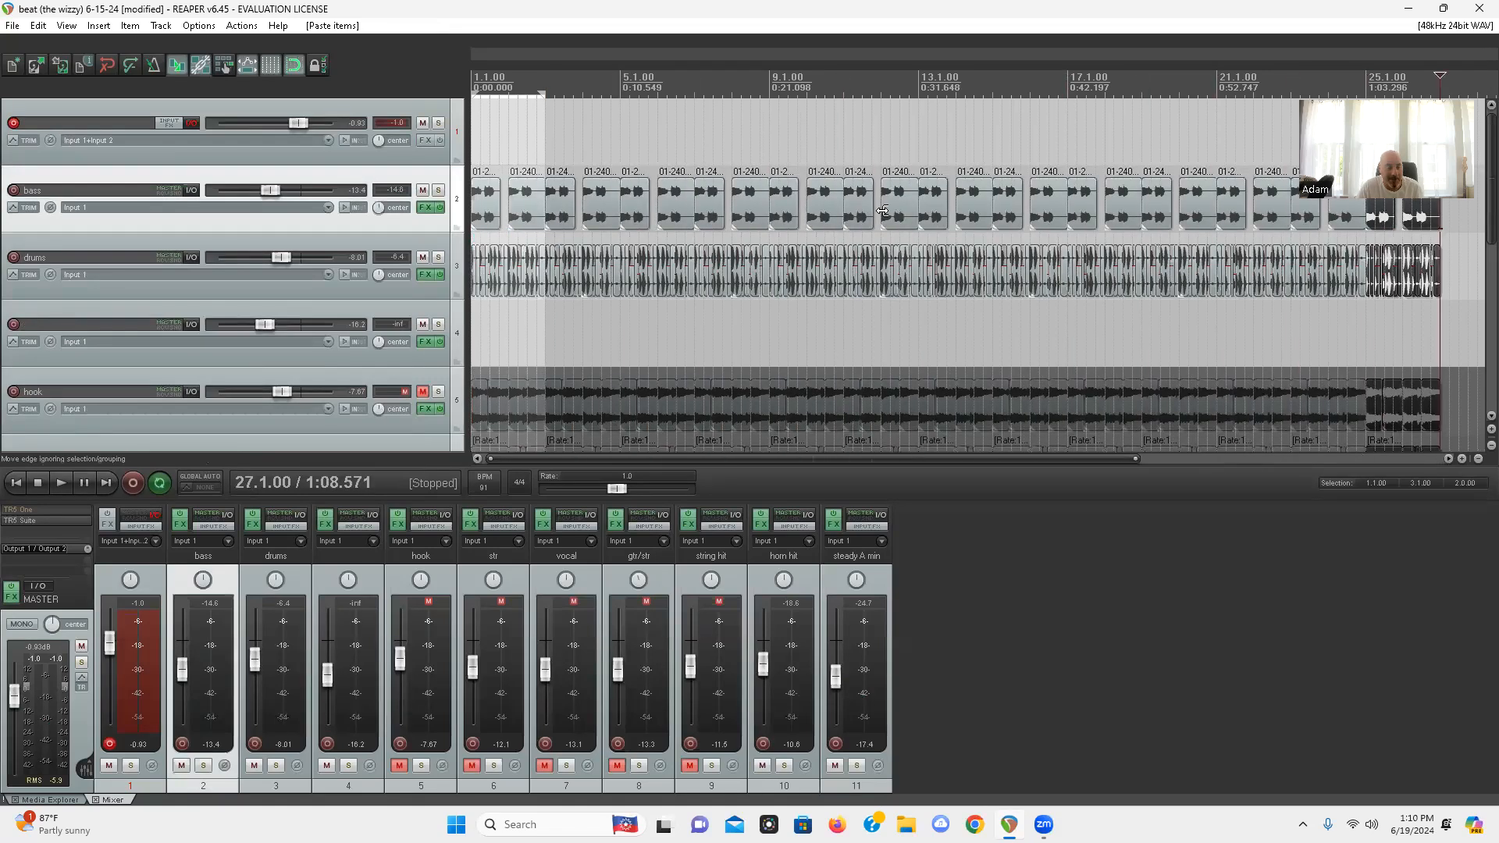
pyautogui.hotkey('ctrl', 'v')
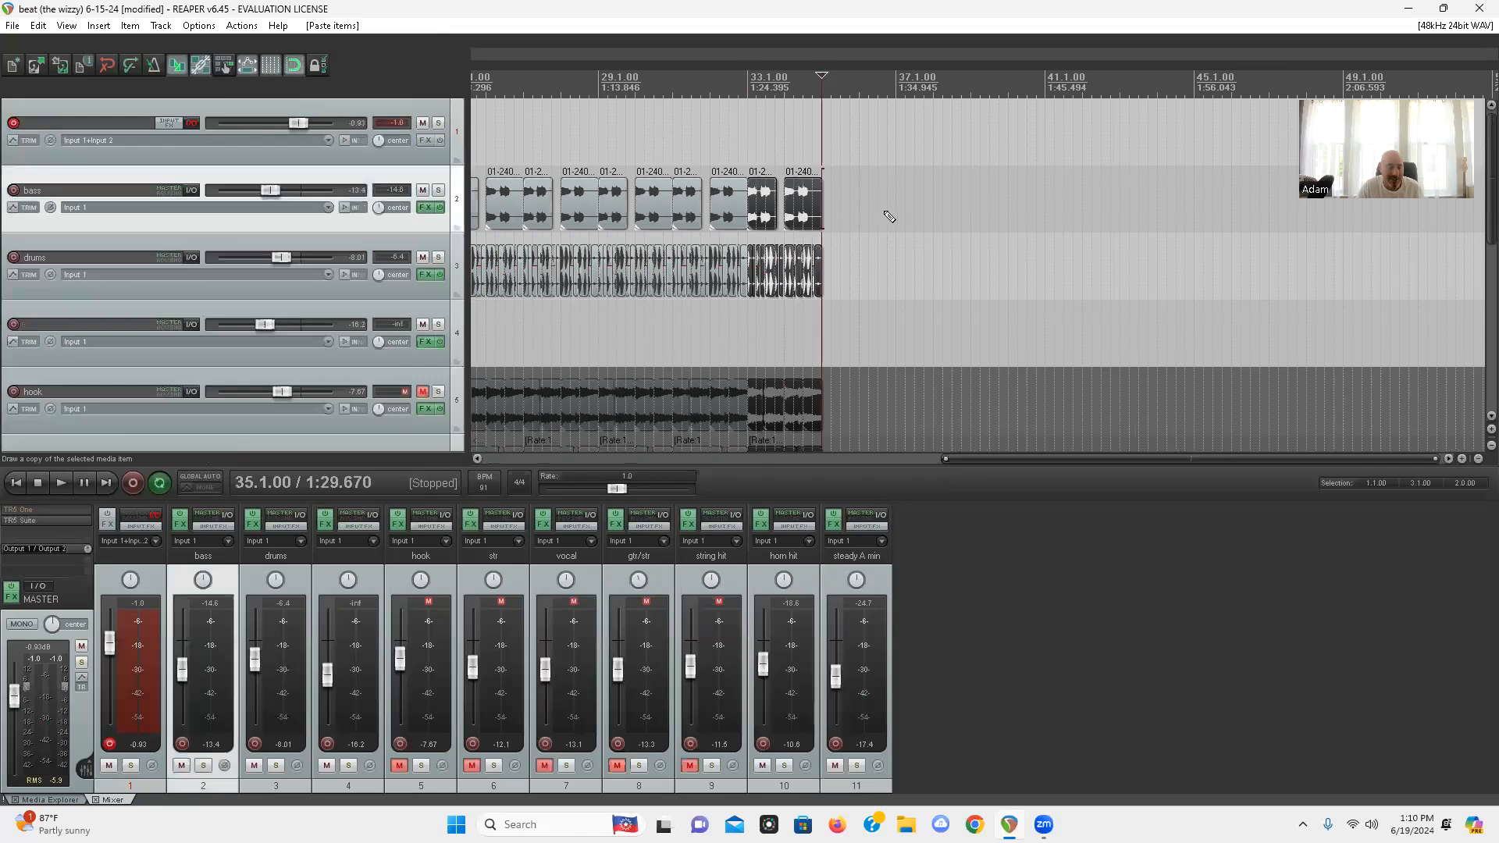
# Return the edit cursor to 3.1.00 on the drums track and examine the repeated sections across all tracks
pyautogui.scroll(-5, 3, 249)
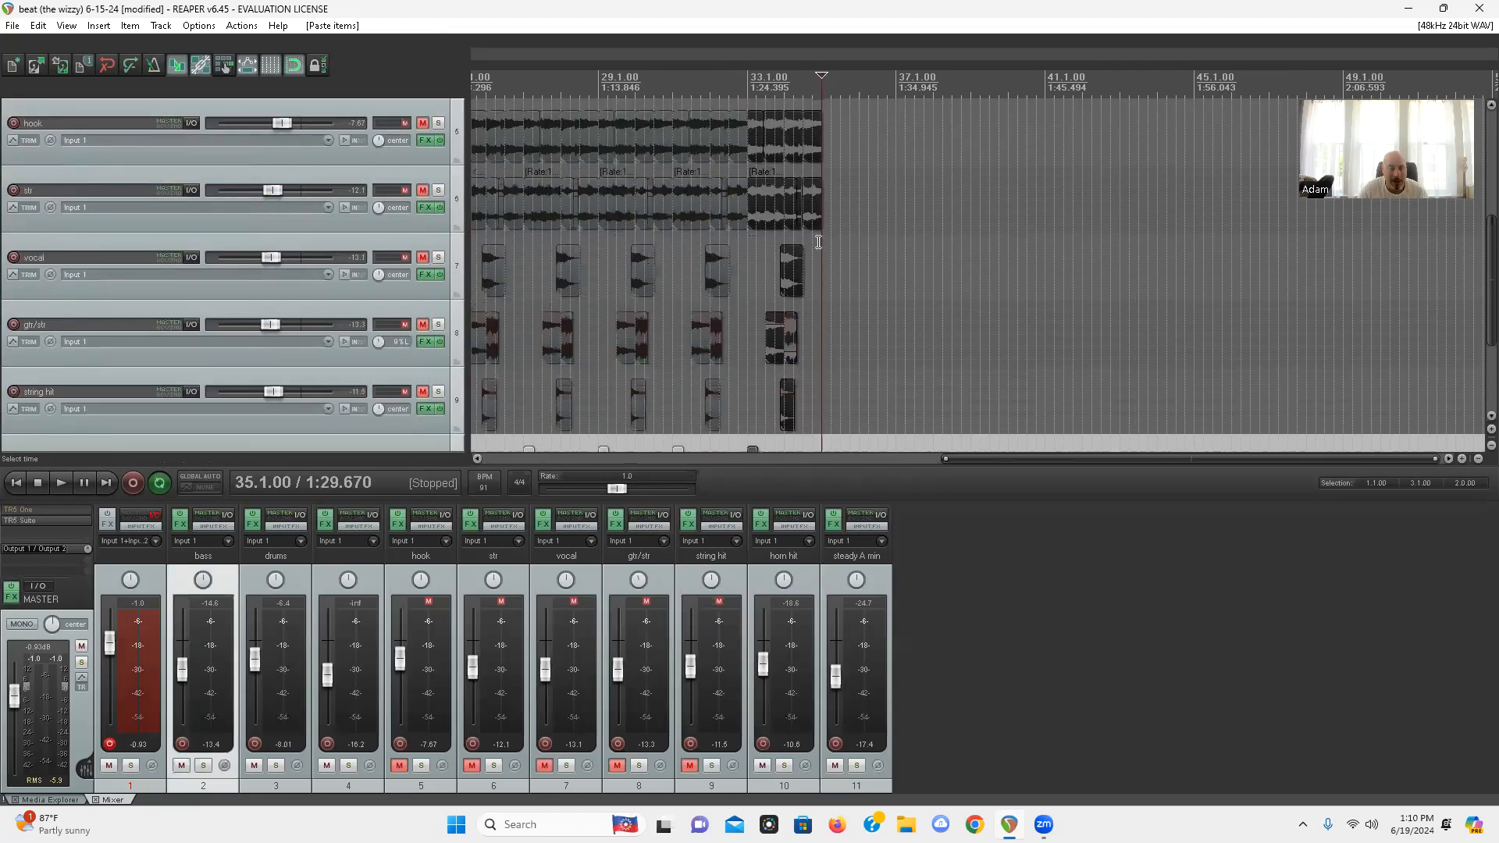
pyautogui.scroll(-2, 3, 248)
pyautogui.scroll(3, 3, 248)
pyautogui.click(501, 223)
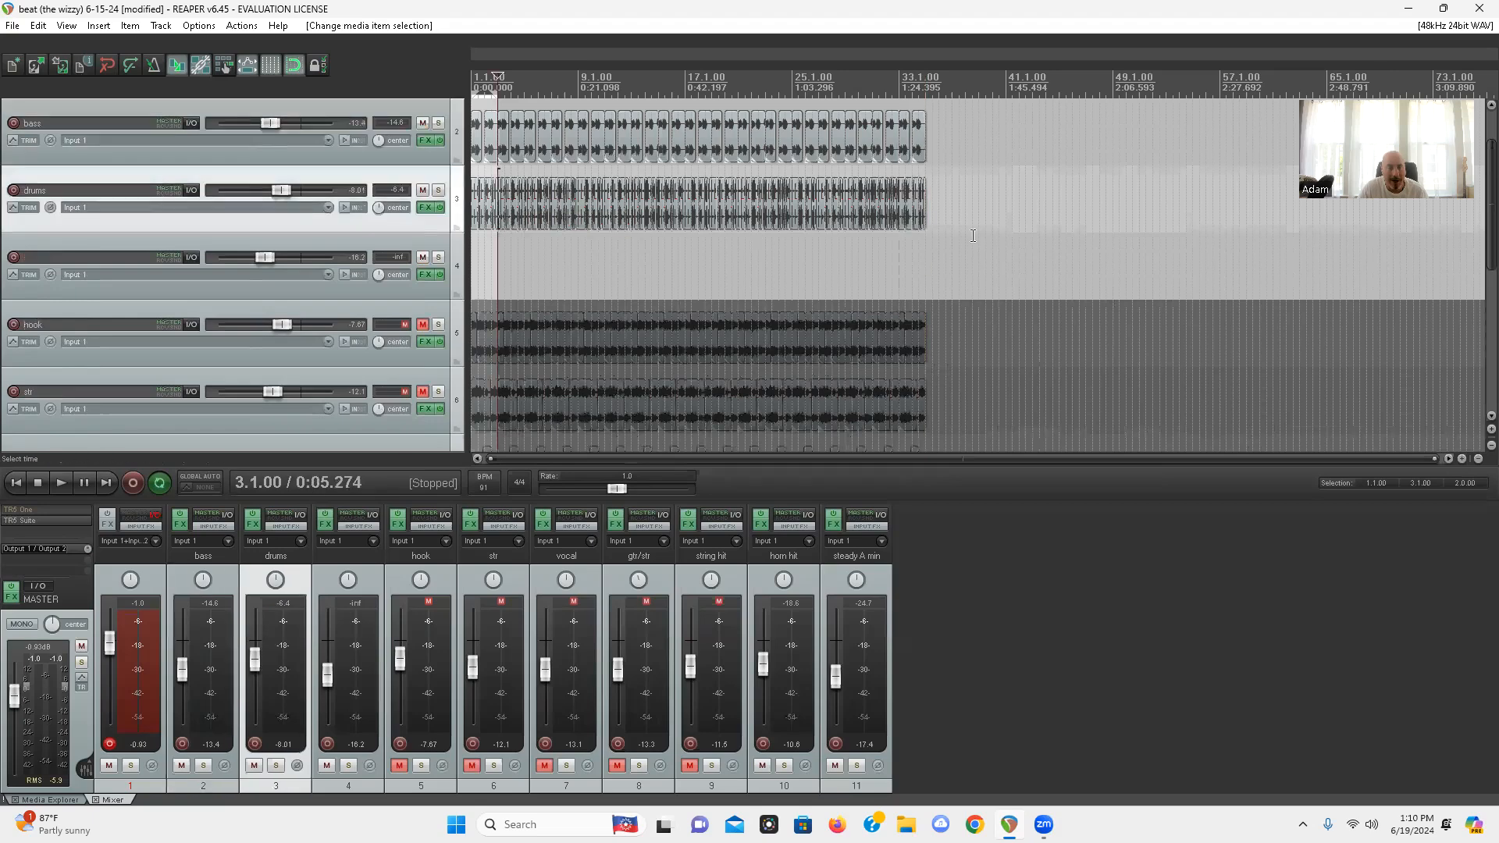
pyautogui.scroll(1, 973, 237)
pyautogui.scroll(5, 1071, 260)
pyautogui.scroll(-1, 2, 352)
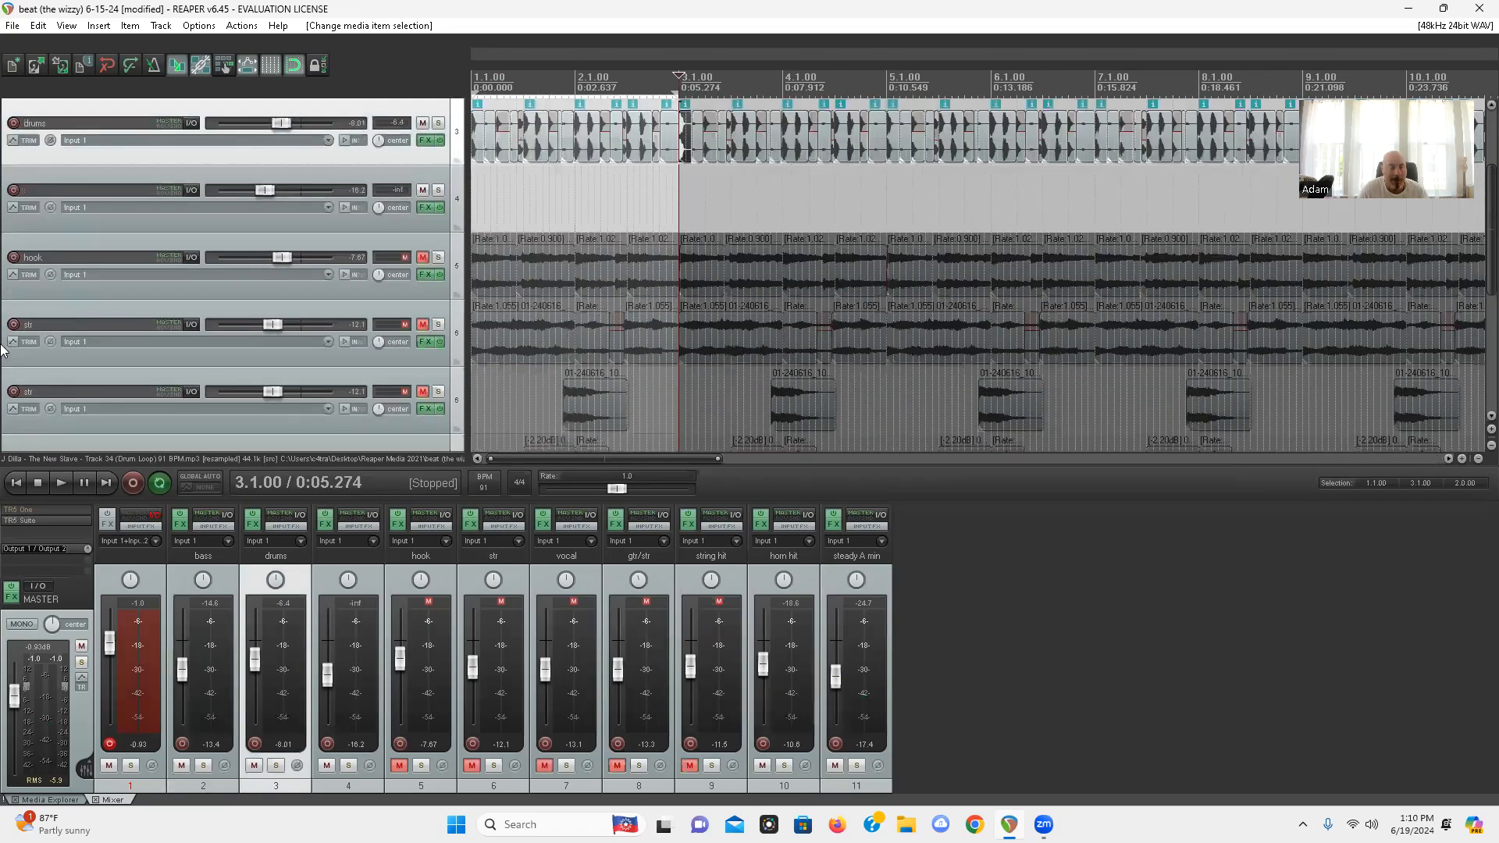
pyautogui.scroll(-5, 160, 490)
pyautogui.scroll(4, 60, 296)
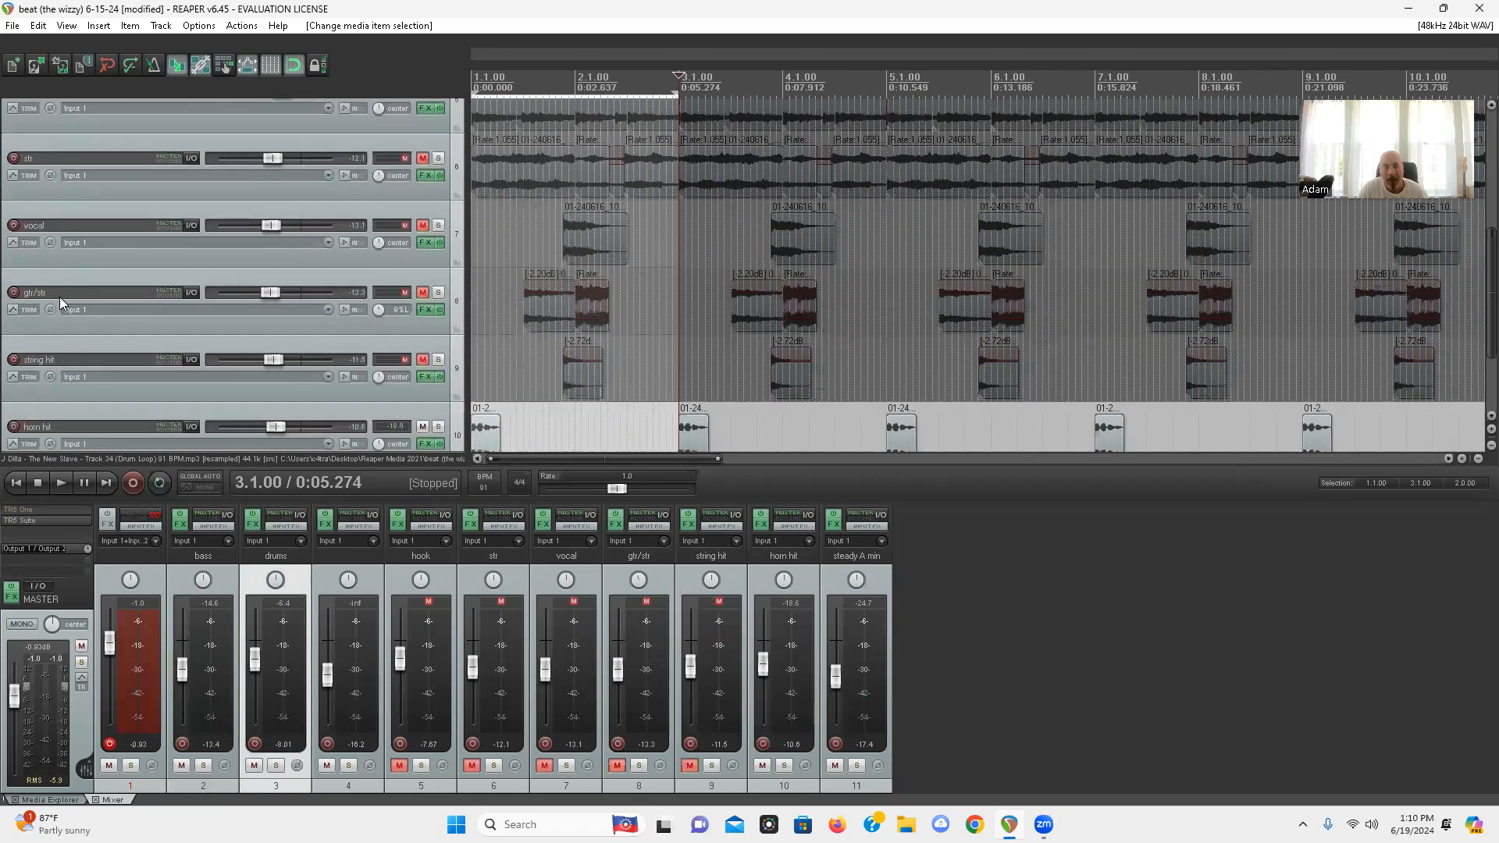
# Delete the str and hook clips from the first two bars and unmute both tracks
pyautogui.click(519, 308)
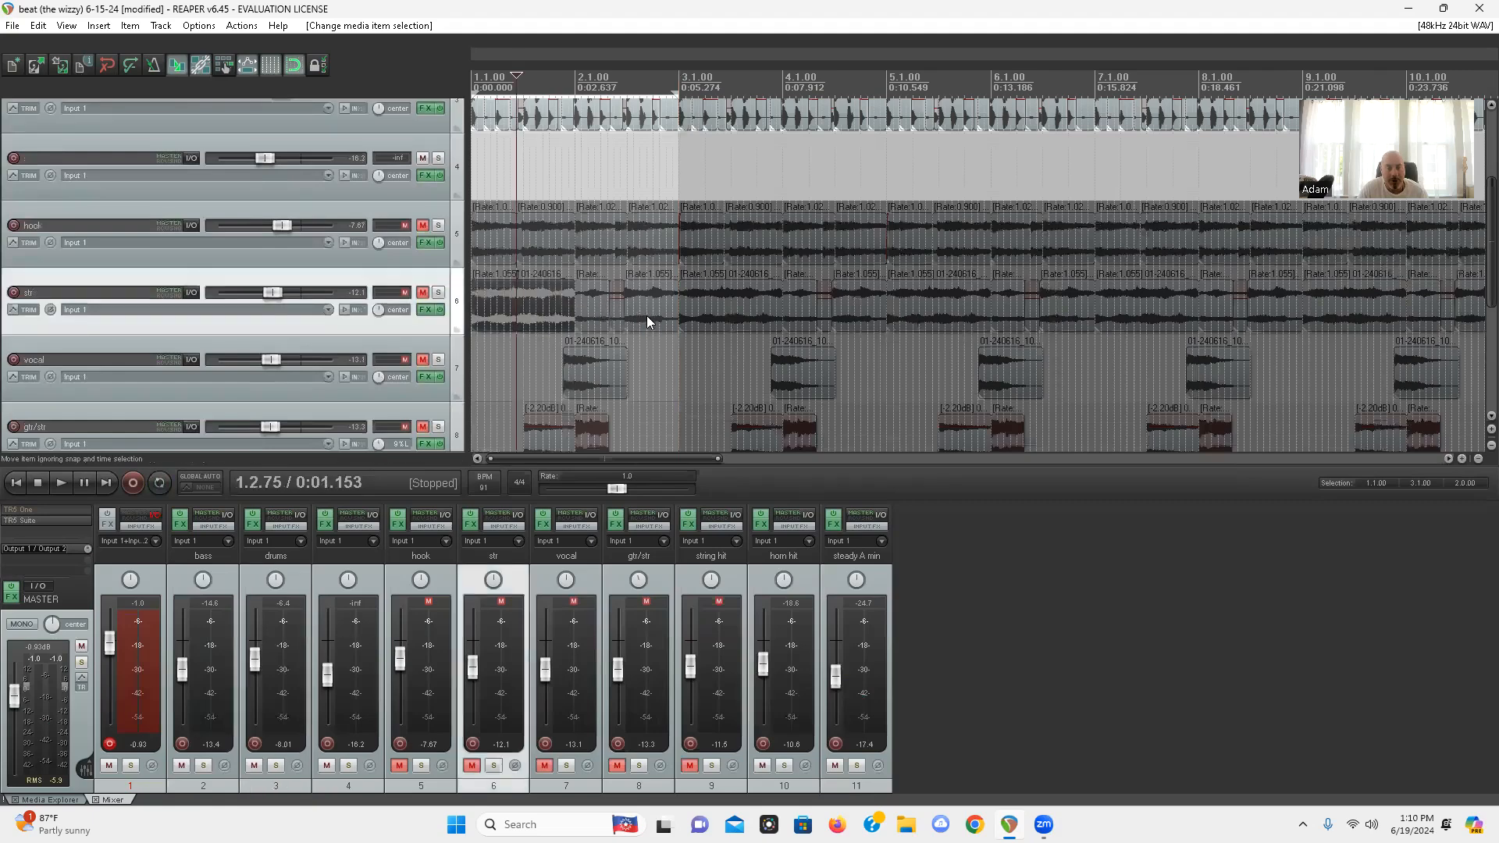
pyautogui.press('Delete')
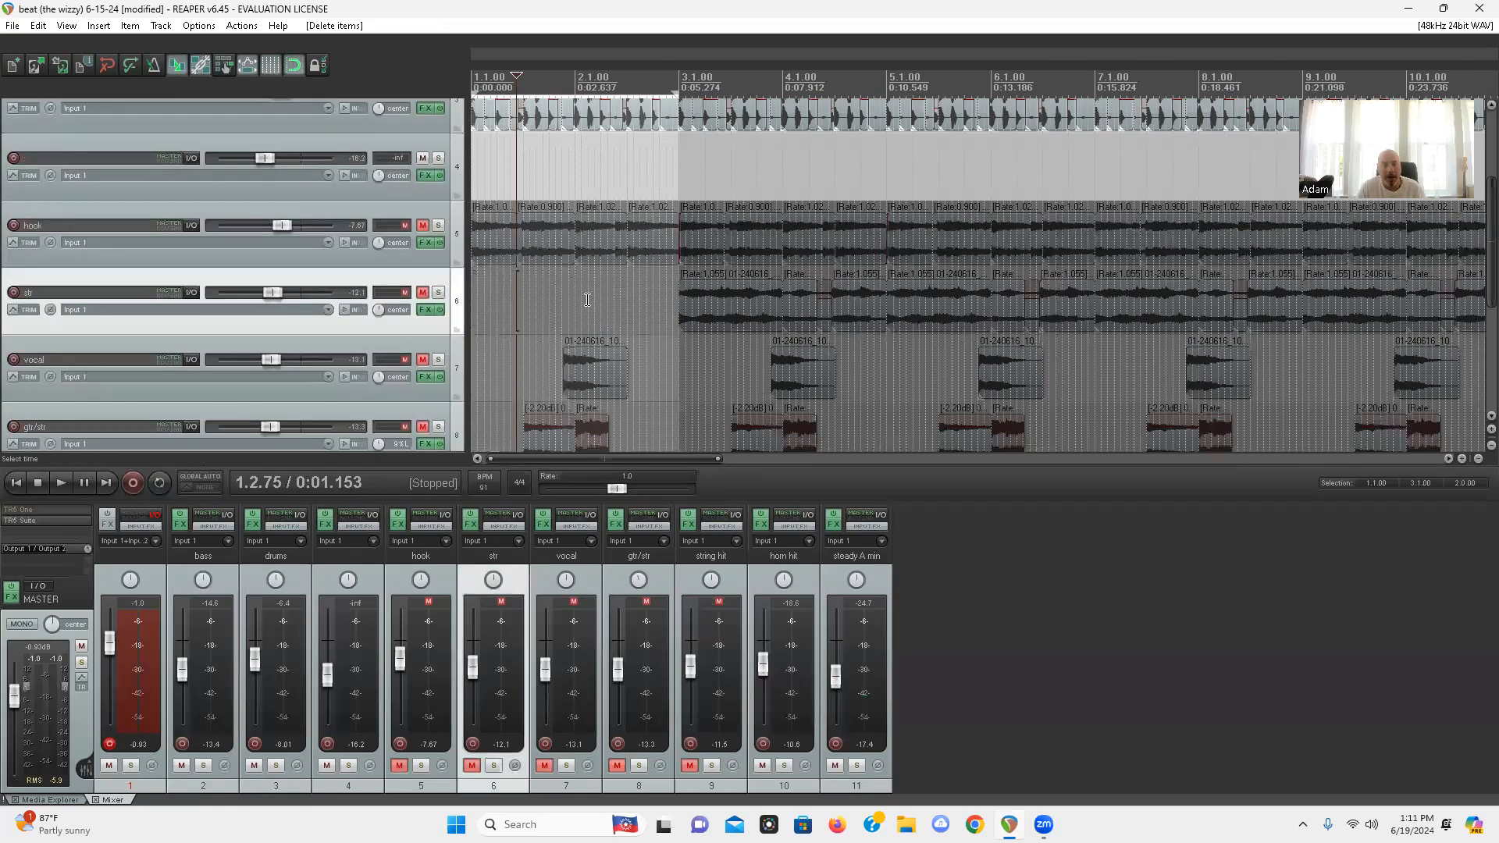
pyautogui.click(504, 255)
pyautogui.keyDown('shift'); pyautogui.click(647, 252); pyautogui.keyUp('shift')
pyautogui.press('Delete')
pyautogui.click(422, 225)
pyautogui.click(422, 292)
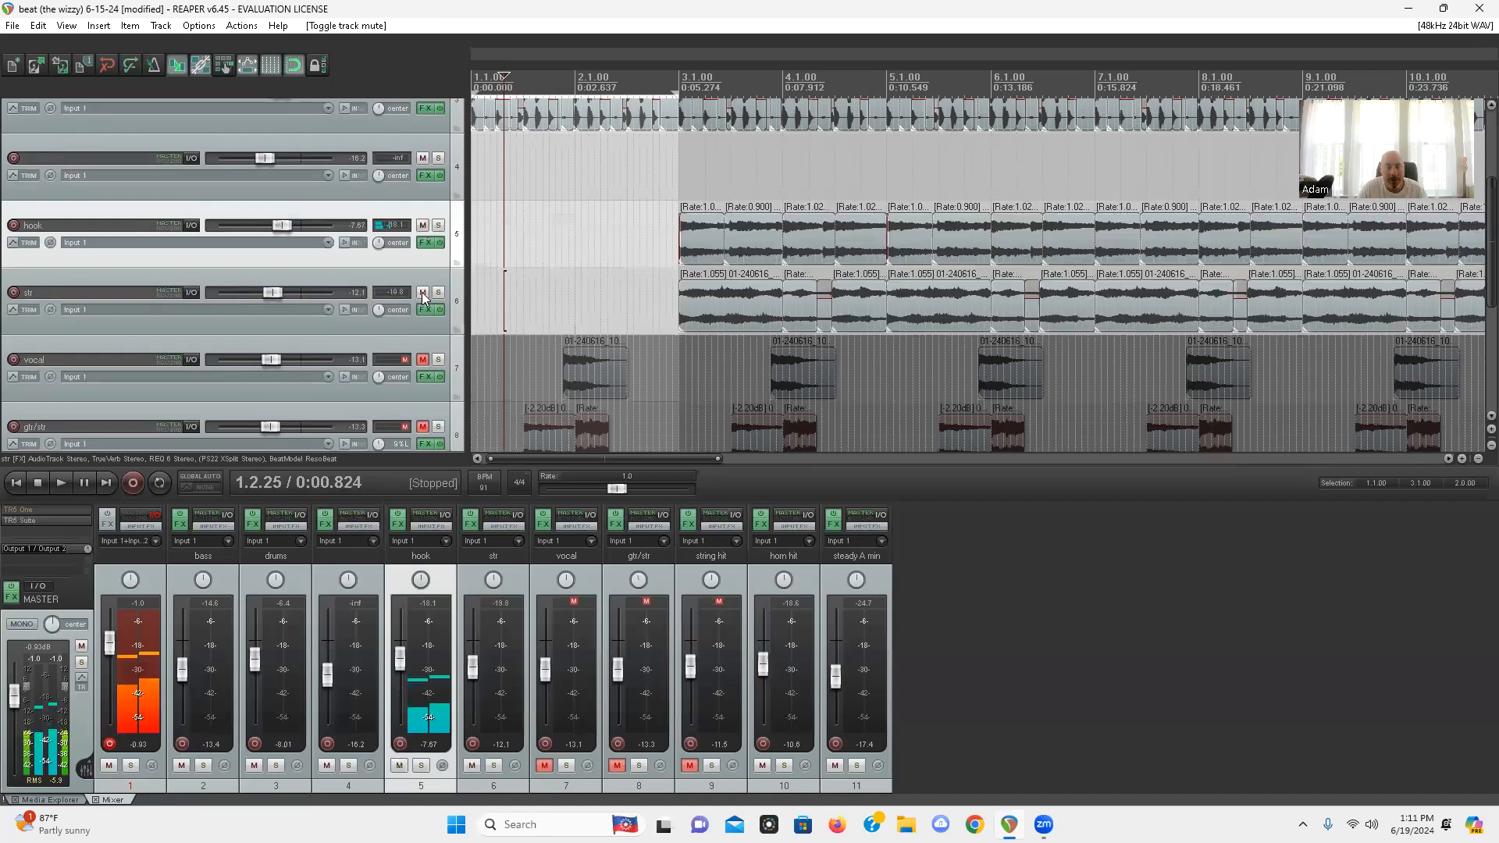
# Delete the hook and str clips between 3.1.00 and 5.1.00
pyautogui.click(686, 255)
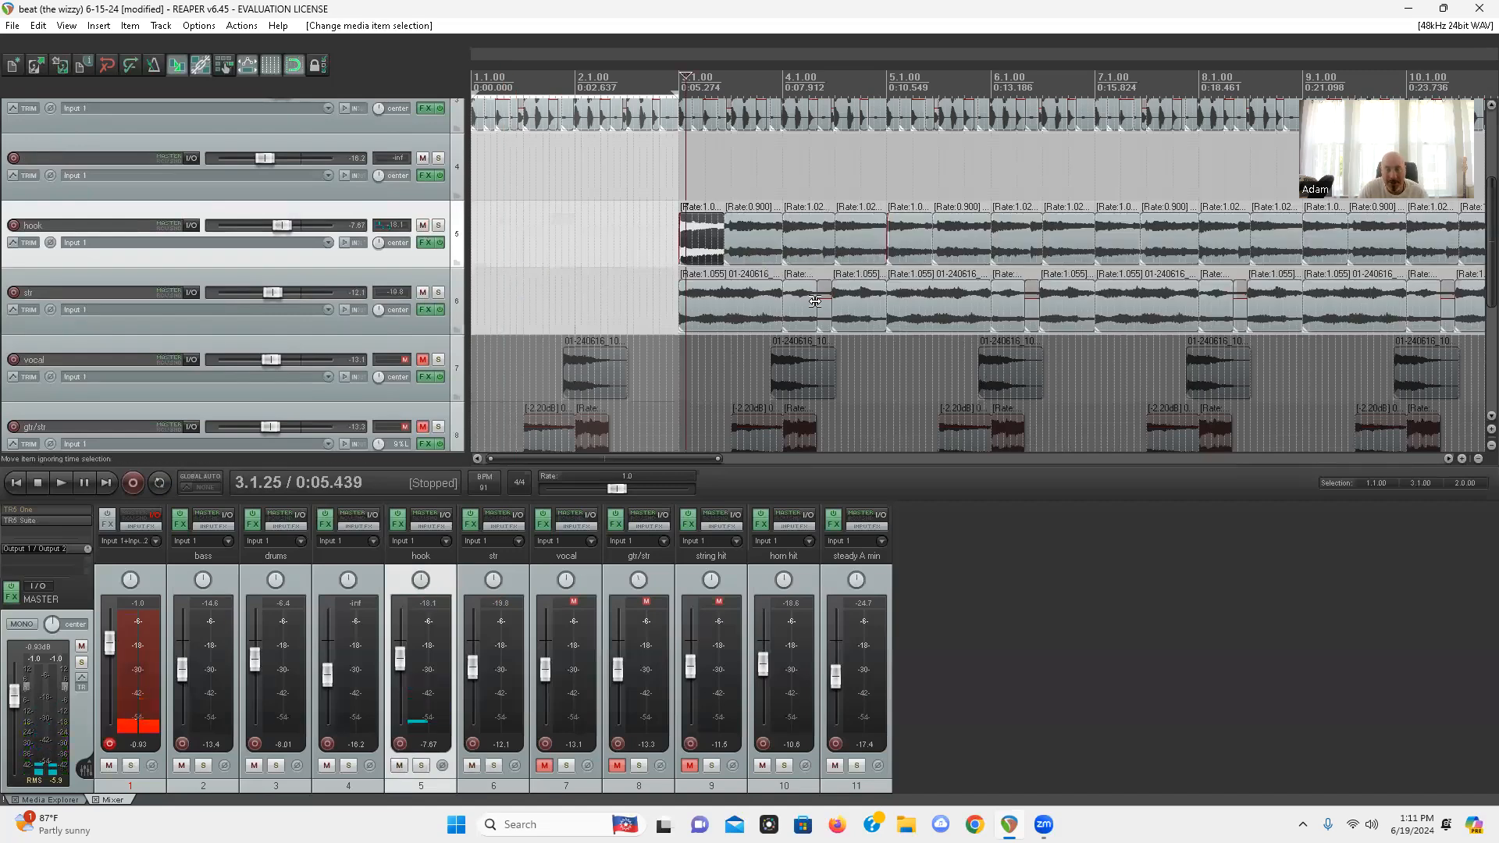
pyautogui.keyDown('shift'); pyautogui.click(851, 321); pyautogui.keyUp('shift')
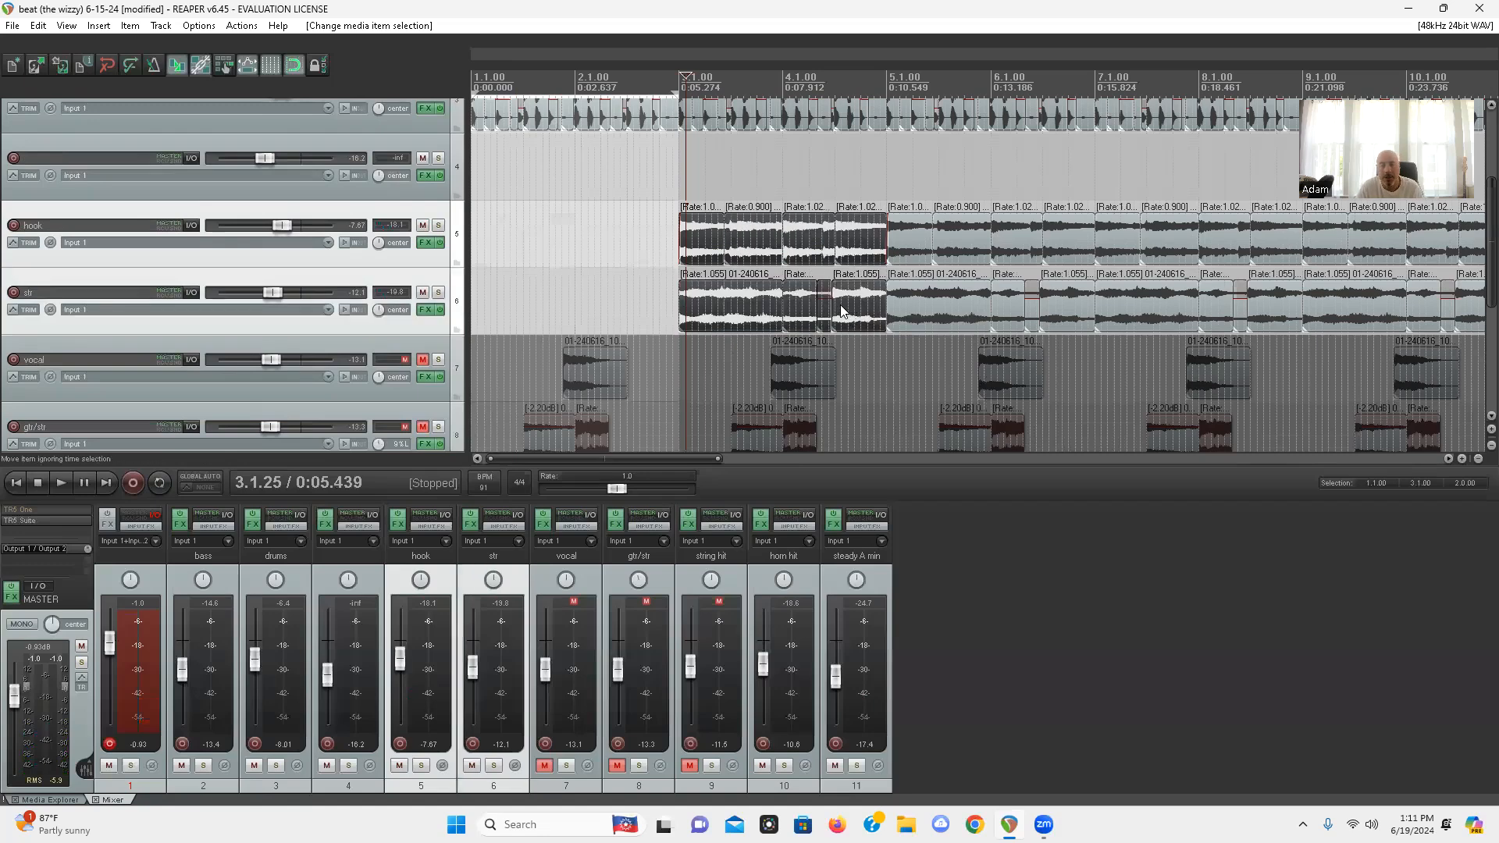
pyautogui.press('Delete')
# Delete the str clips from 5.1.00 into the middle of bar 8, keeping the hook clips above them
pyautogui.click(912, 303)
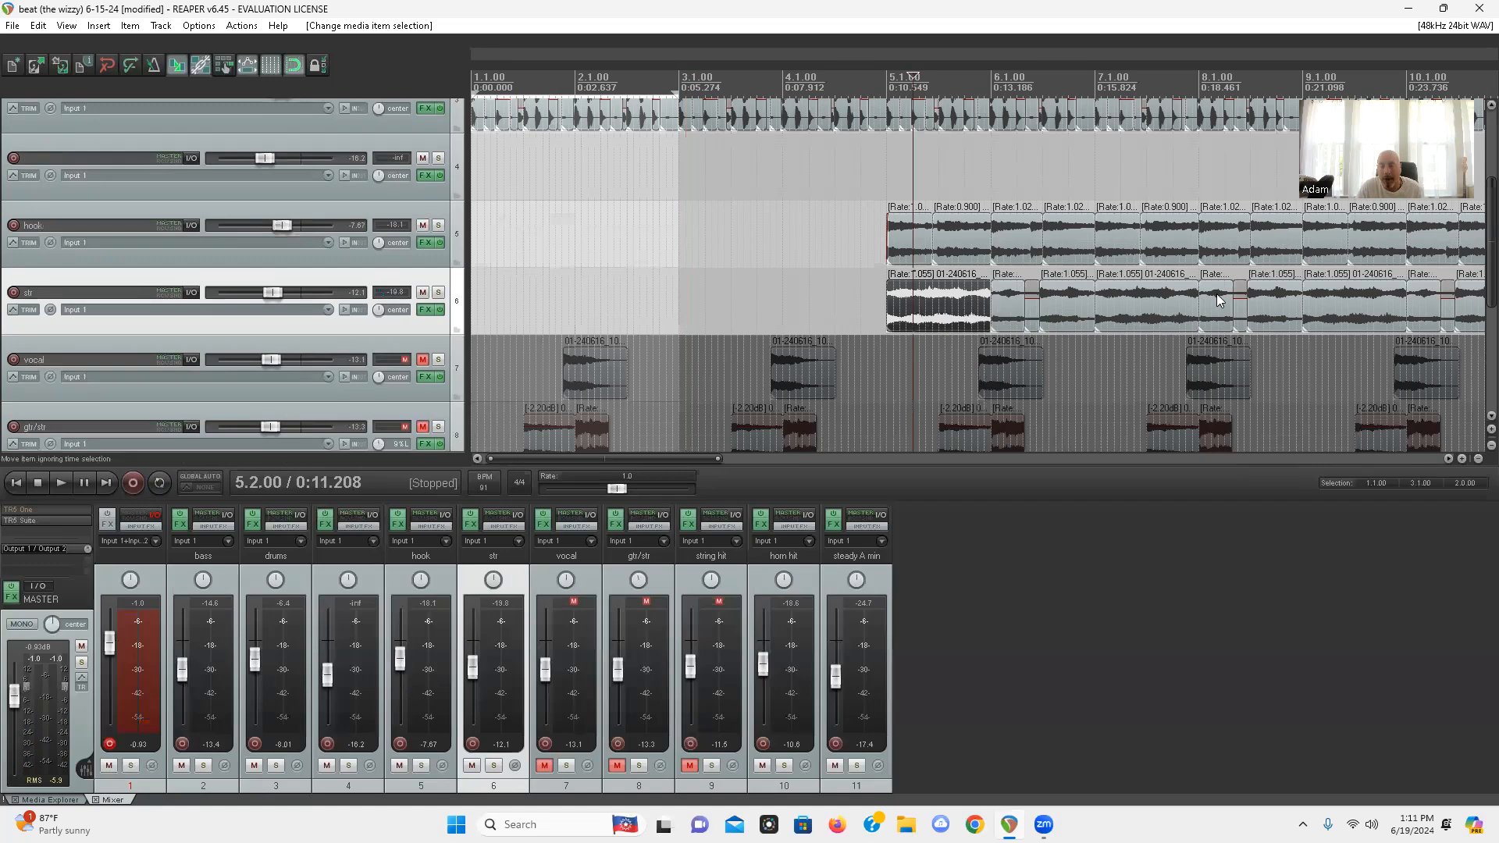
pyautogui.keyDown('shift'); pyautogui.click(1240, 314); pyautogui.keyUp('shift')
pyautogui.press('Delete')
# Play the arrangement from the start to hear the intro without the hook and str layers
pyautogui.scroll(-2, 966, 300)
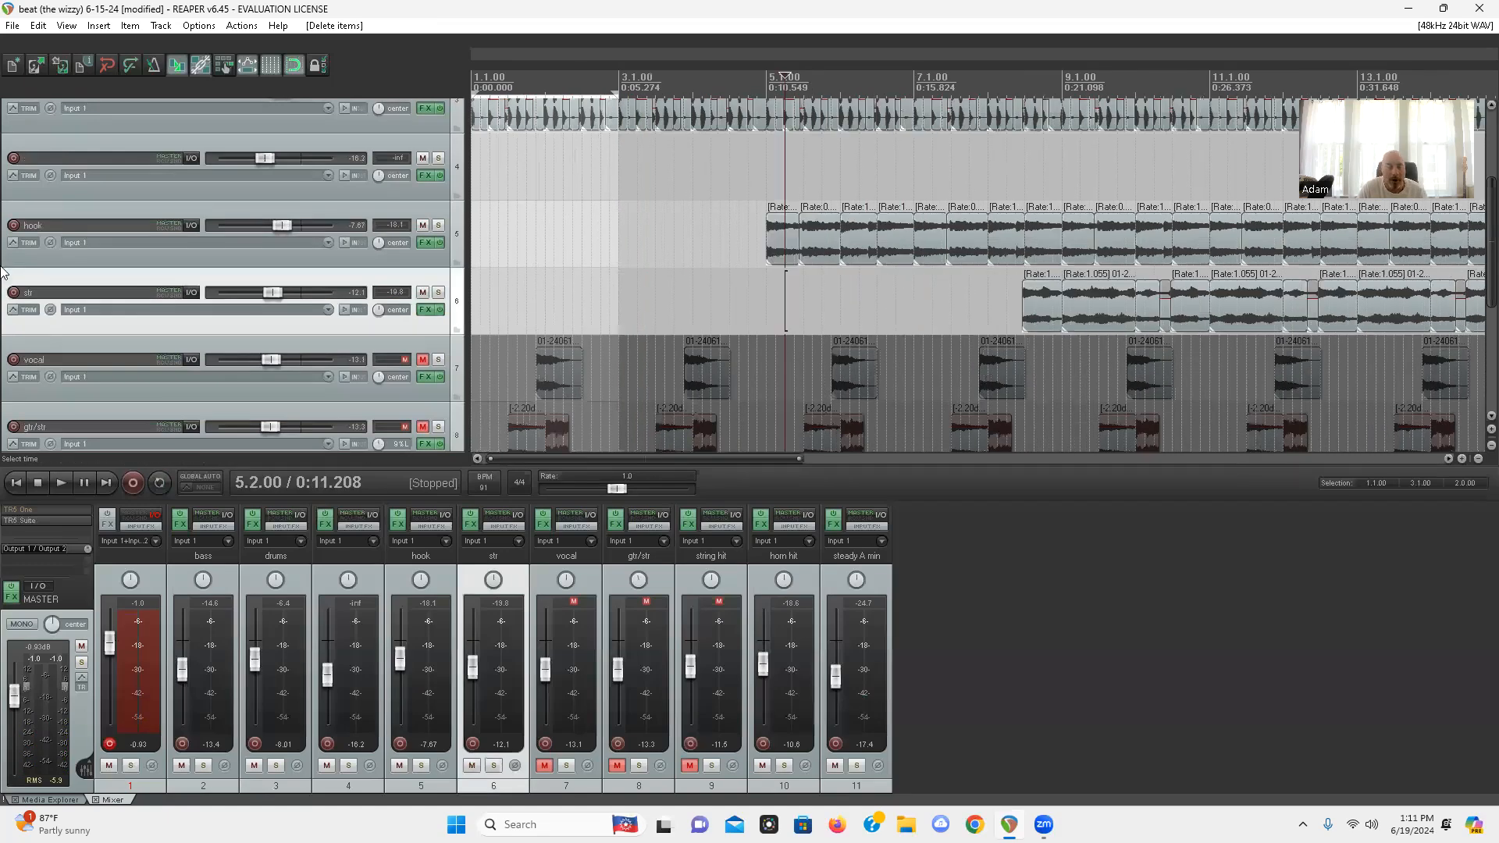
pyautogui.scroll(-4, 8, 345)
pyautogui.scroll(2, 65, 449)
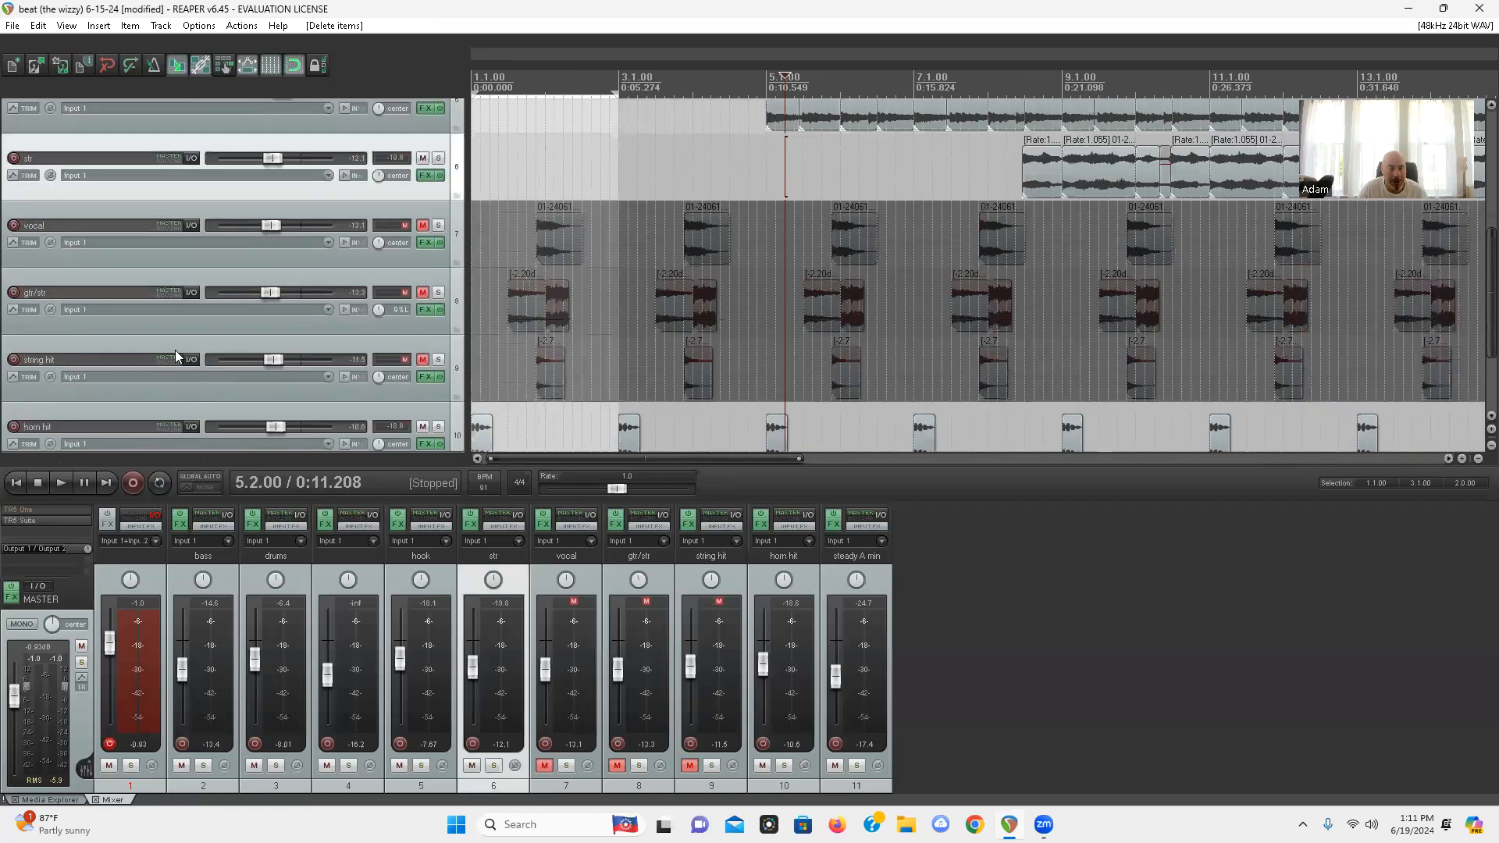
pyautogui.press('space')
pyautogui.press('Home')
pyautogui.scroll(1, 9, 366)
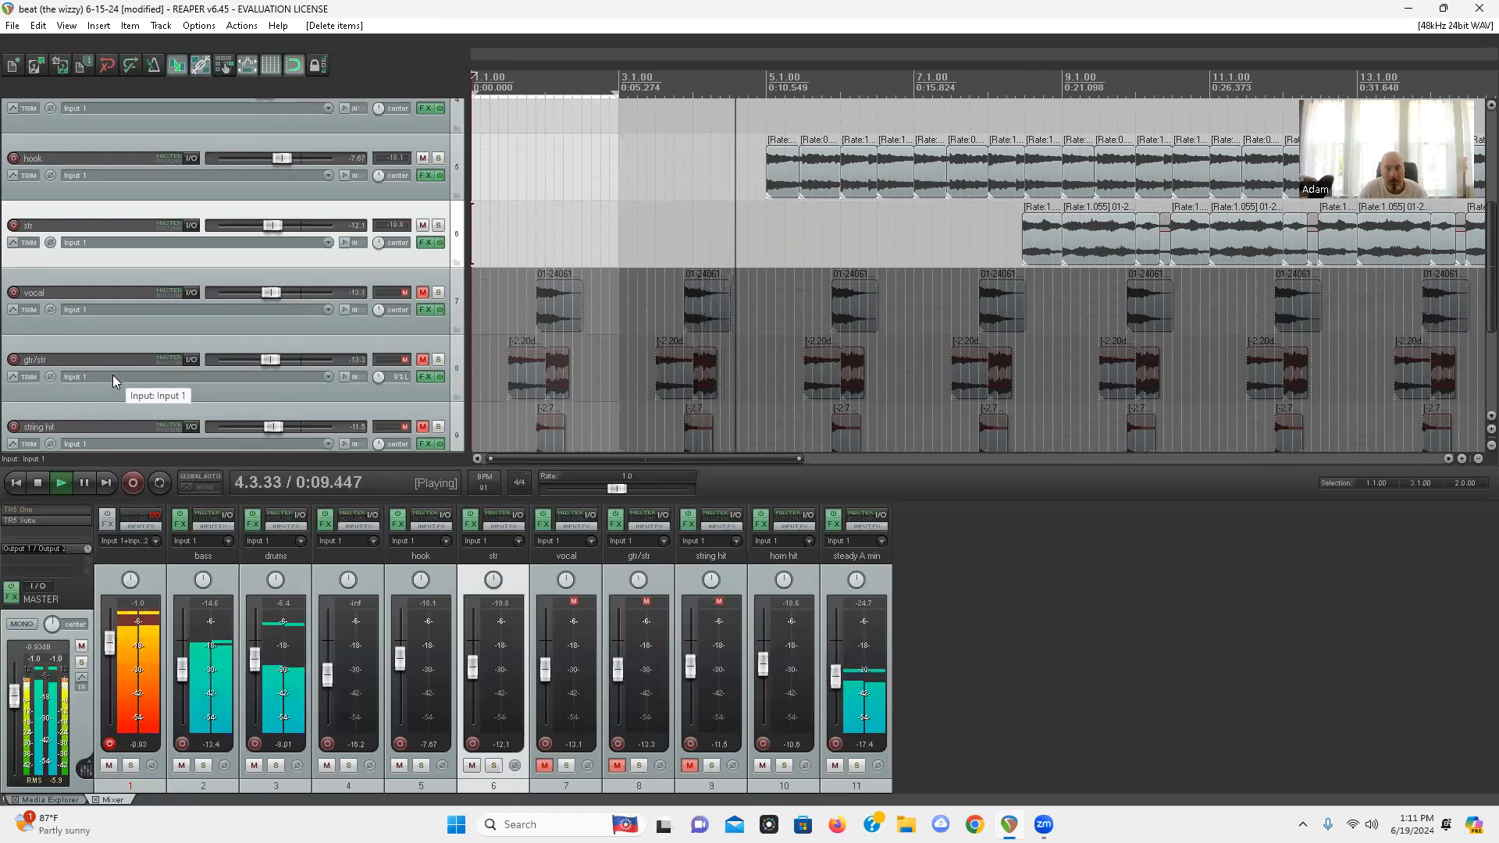
# Delete the leftover str clip in the second half of bar 8
pyautogui.click(968, 193)
pyautogui.scroll(3, 967, 219)
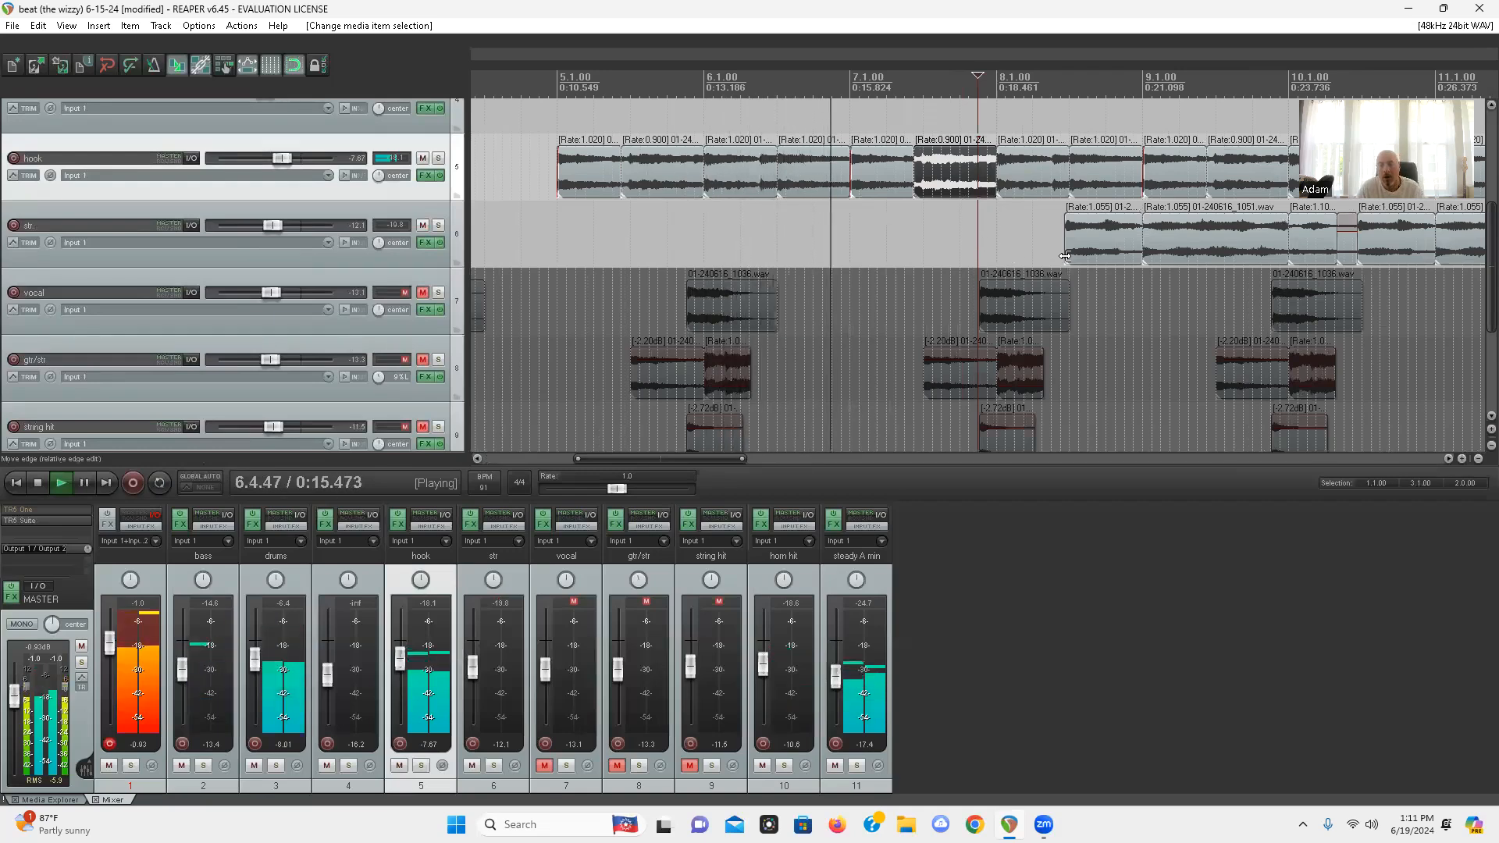
pyautogui.click(1115, 234)
pyautogui.press('Delete')
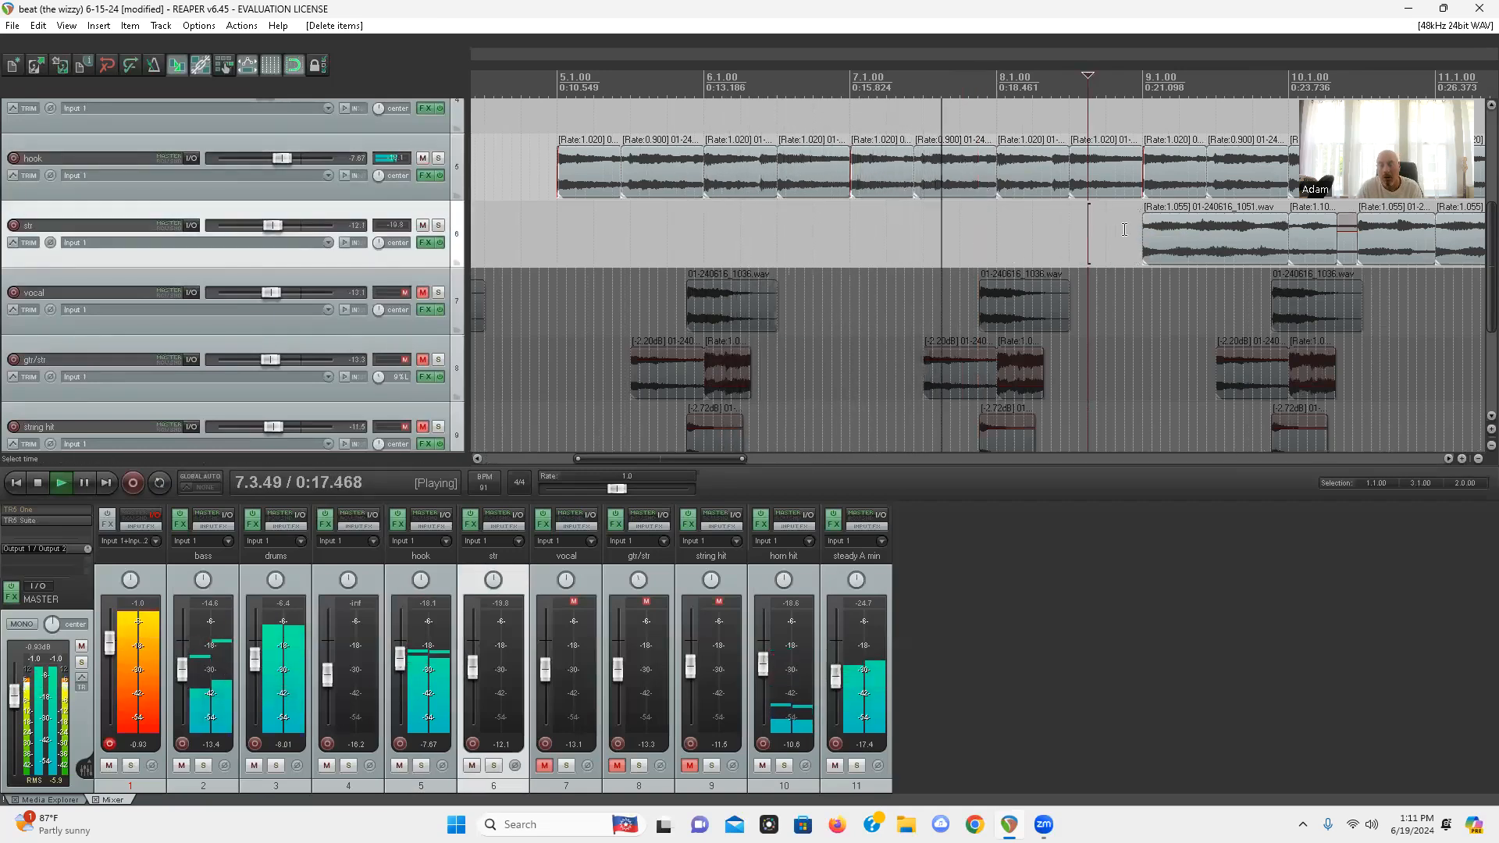
# Delete the hook and str clips in bar 9
pyautogui.click(1180, 175)
pyautogui.press('Delete')
pyautogui.click(1199, 233)
pyautogui.press('Delete')
pyautogui.click(1243, 186)
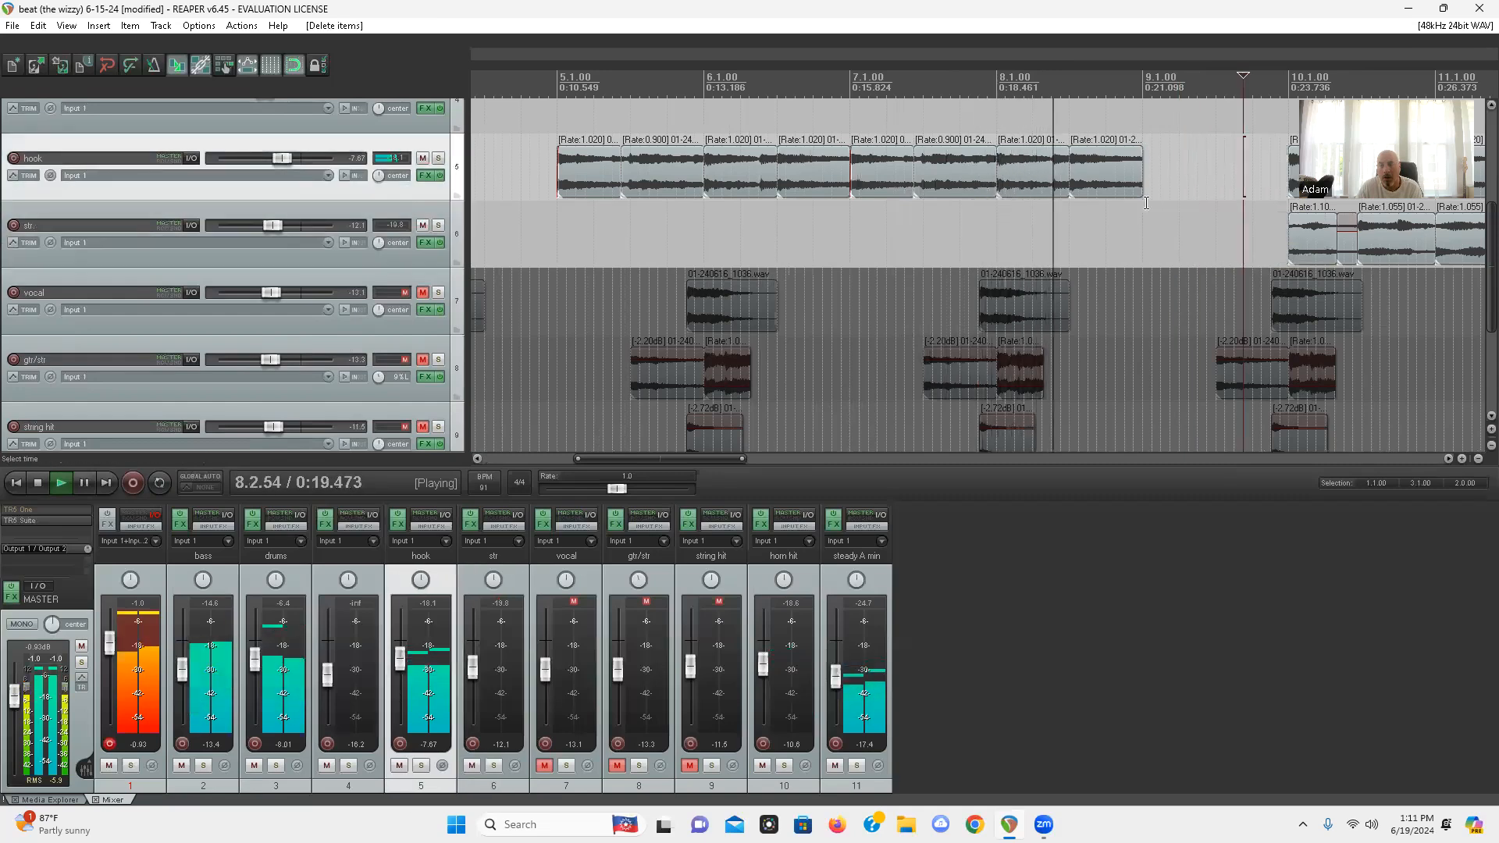
pyautogui.press('Delete')
# Delete the hook and str clips in bar 10 and stop playback
pyautogui.scroll(-2, 1148, 201)
pyautogui.click(1036, 186)
pyautogui.press('Delete')
pyautogui.click(1037, 233)
pyautogui.press('Delete')
pyautogui.press('space')
pyautogui.click(1051, 236)
pyautogui.press('Delete')
pyautogui.click(1091, 246)
pyautogui.press('Delete')
pyautogui.click(1079, 165)
pyautogui.press('Delete')
# Clear the hook and str clips from bar 11
pyautogui.click(1129, 178)
pyautogui.press('Delete')
pyautogui.click(1143, 227)
pyautogui.press('Delete')
pyautogui.click(1174, 184)
pyautogui.press('Delete')
# Remove the hook and str clips in the first half of bar 12
pyautogui.click(1230, 243)
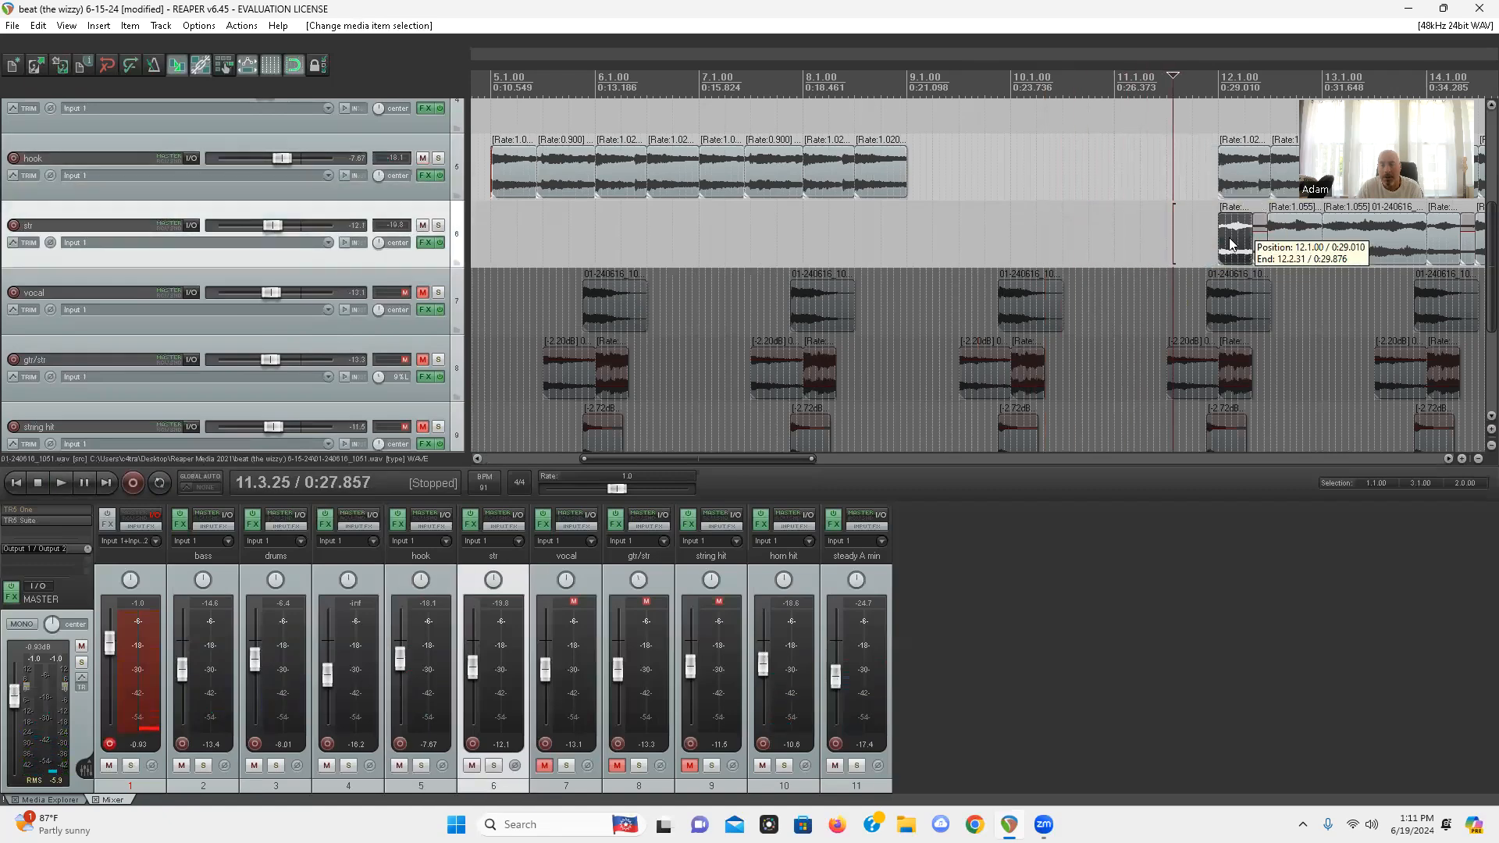
pyautogui.press('Delete')
pyautogui.click(1242, 178)
pyautogui.press('Delete')
pyautogui.click(1255, 248)
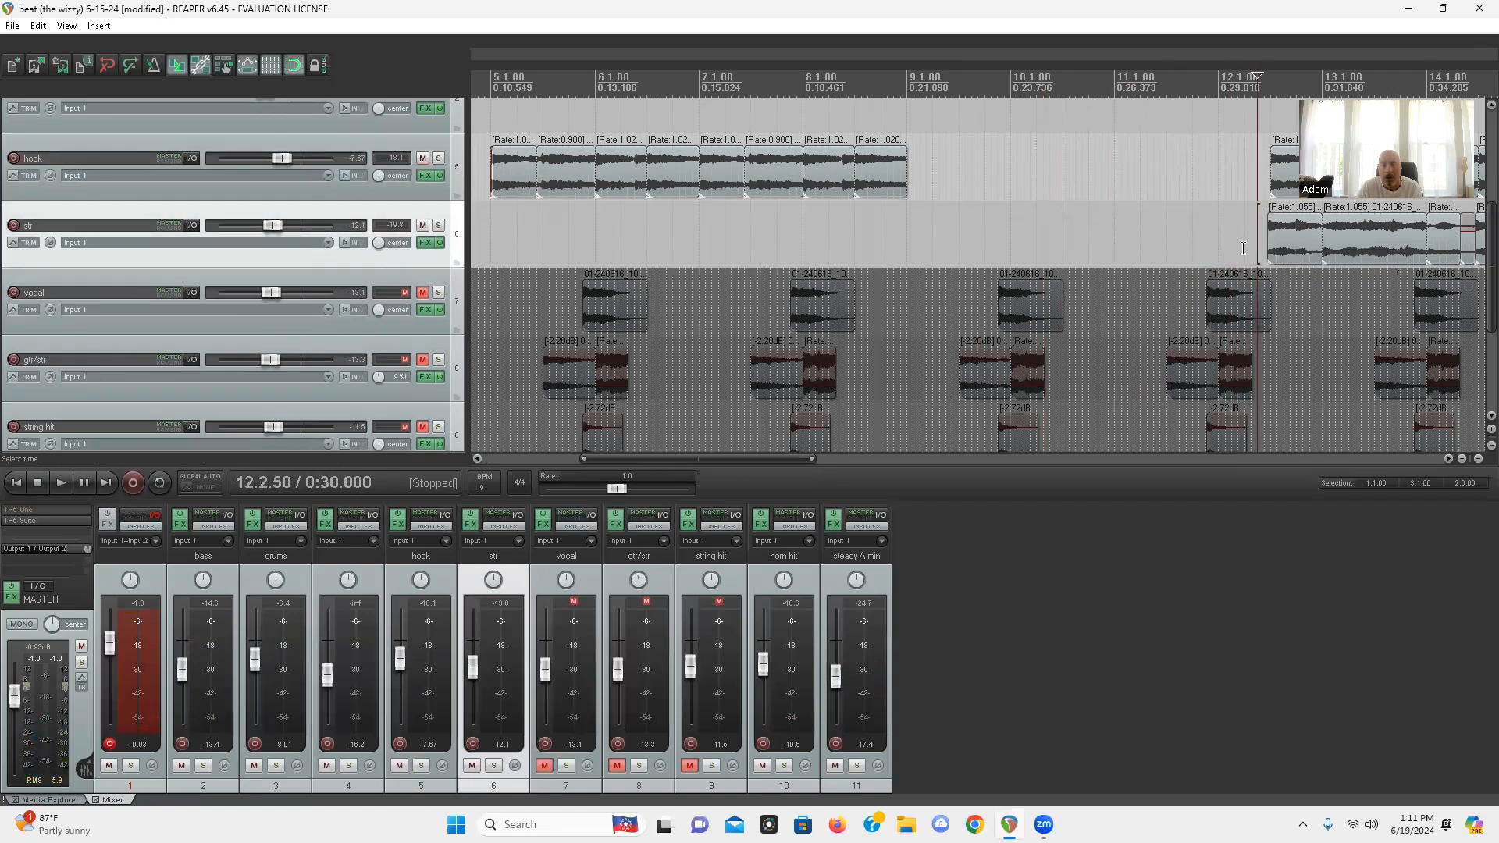
# Review the hook and str layout across the arrangement and play its opening bar from the start
pyautogui.scroll(-6, 655, 291)
pyautogui.scroll(2, 8, 327)
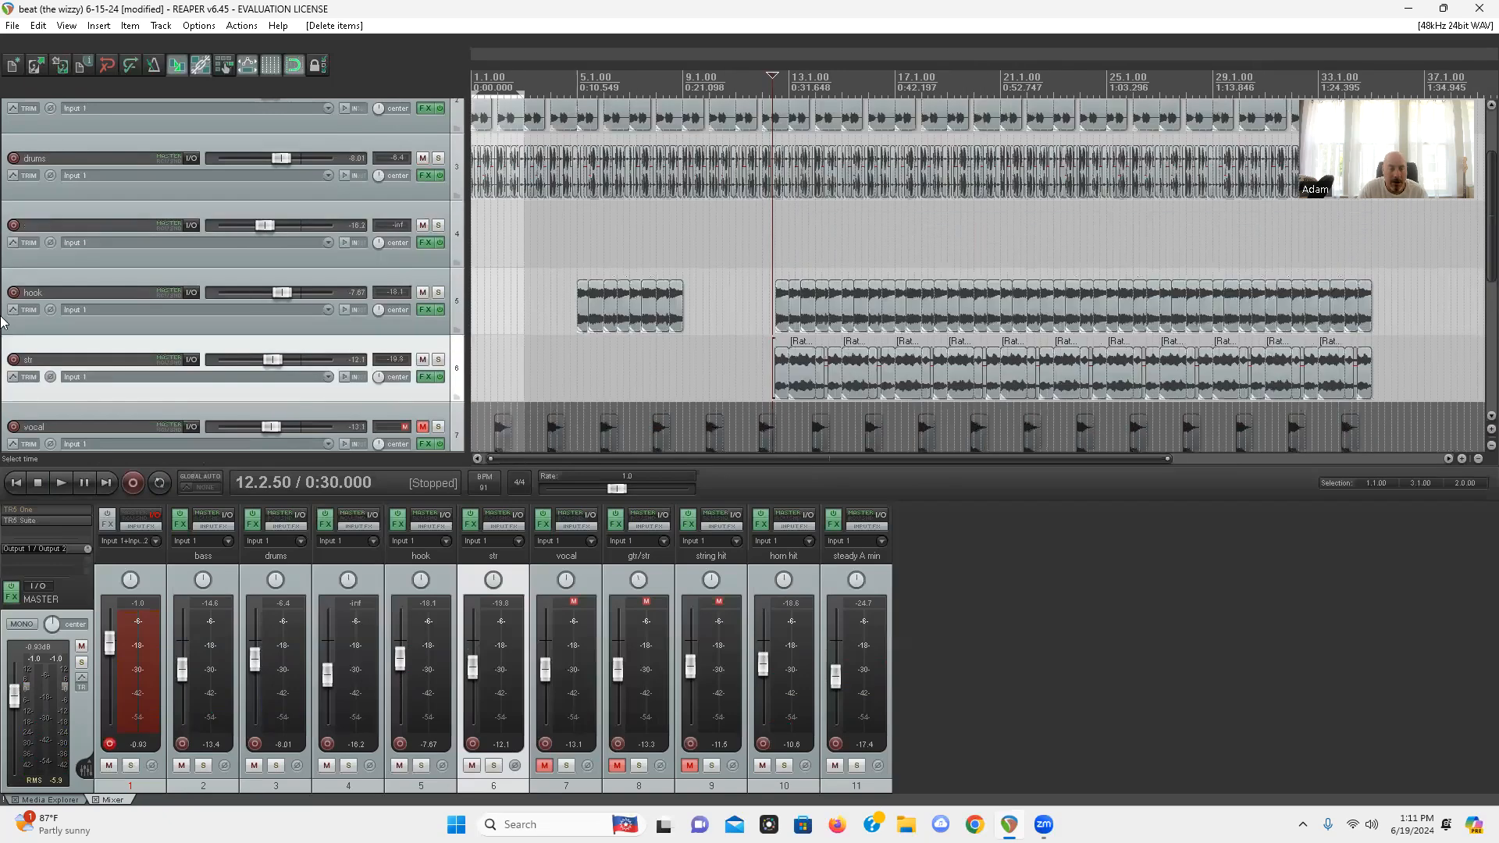
pyautogui.scroll(-2, 36, 336)
pyautogui.scroll(3, 645, 373)
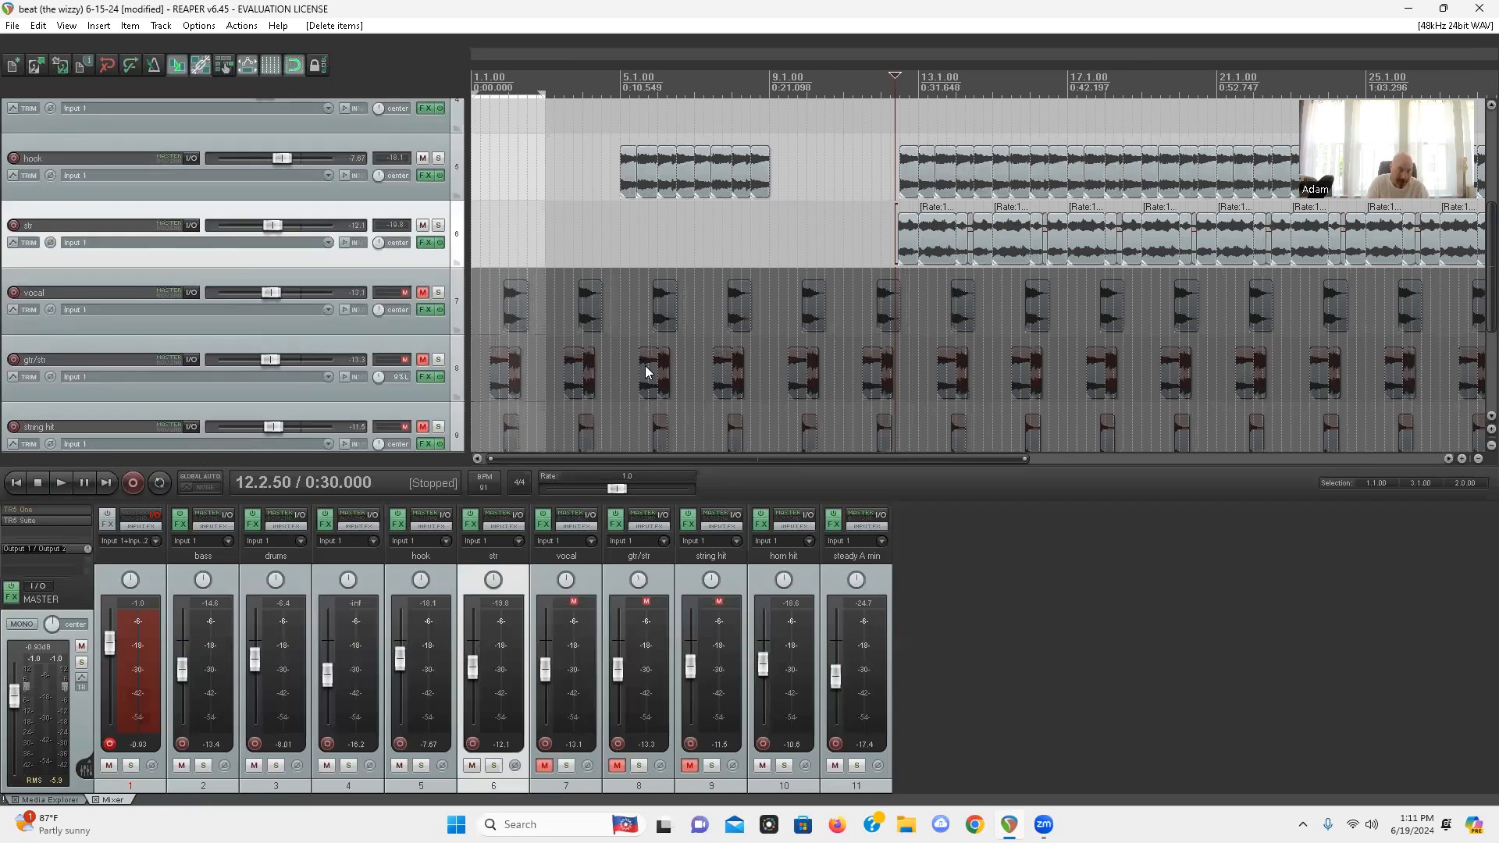
pyautogui.press('Home')
pyautogui.press('space')
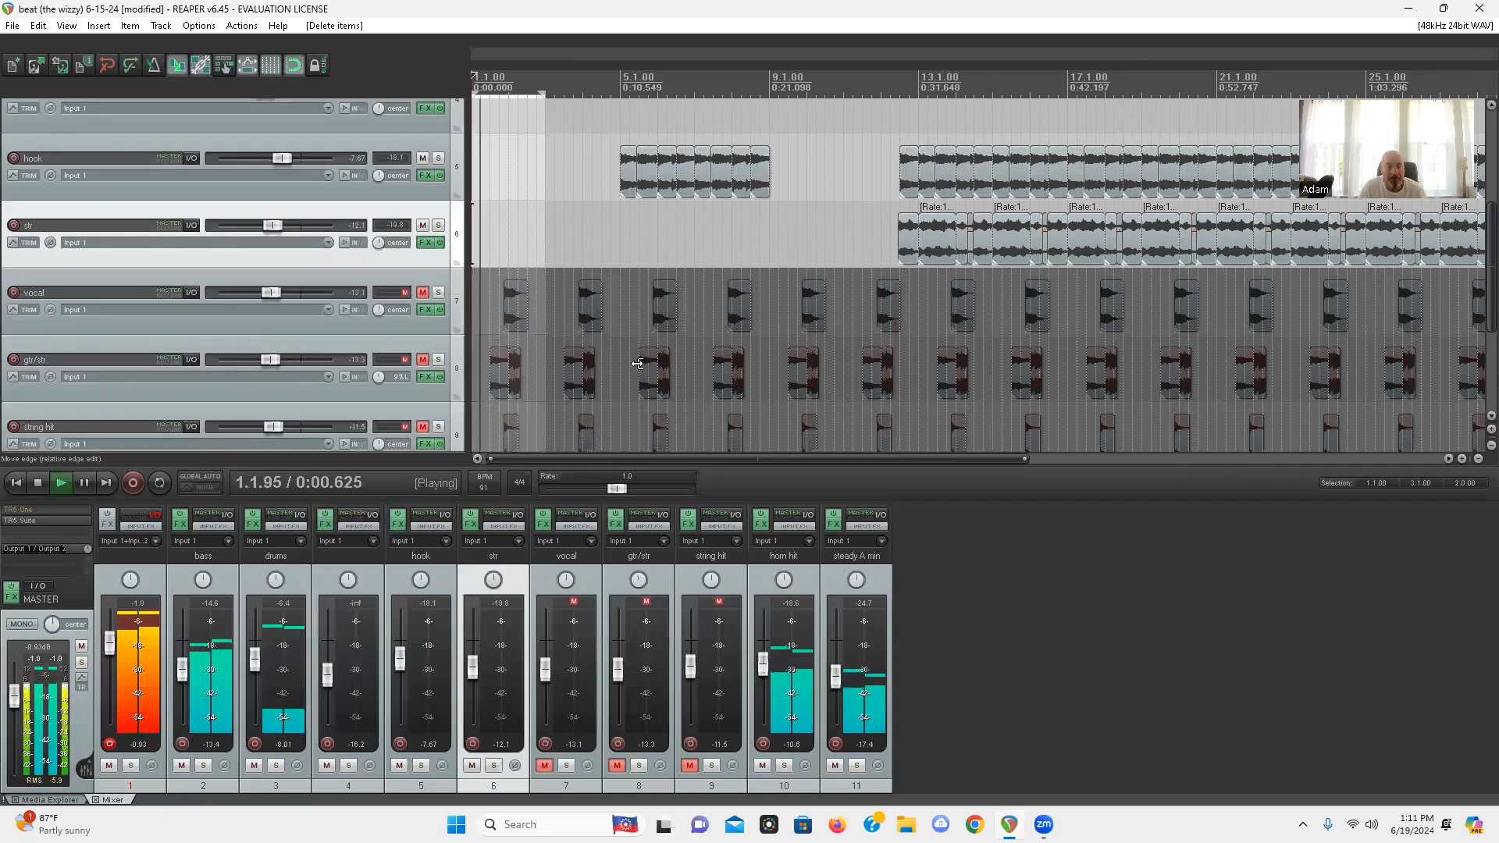
pyautogui.scroll(4, 649, 352)
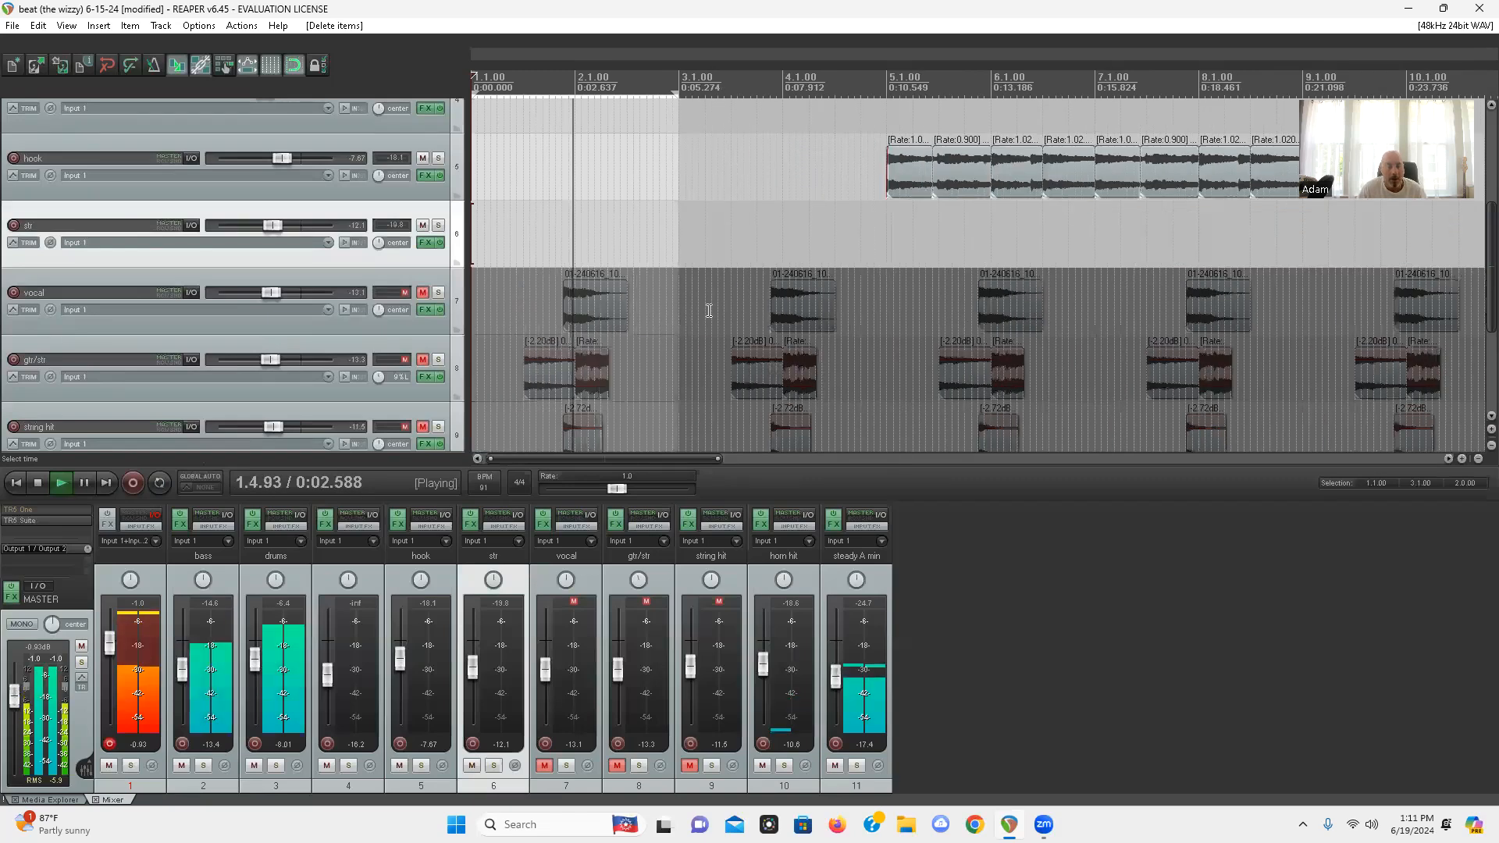
pyautogui.press('space')
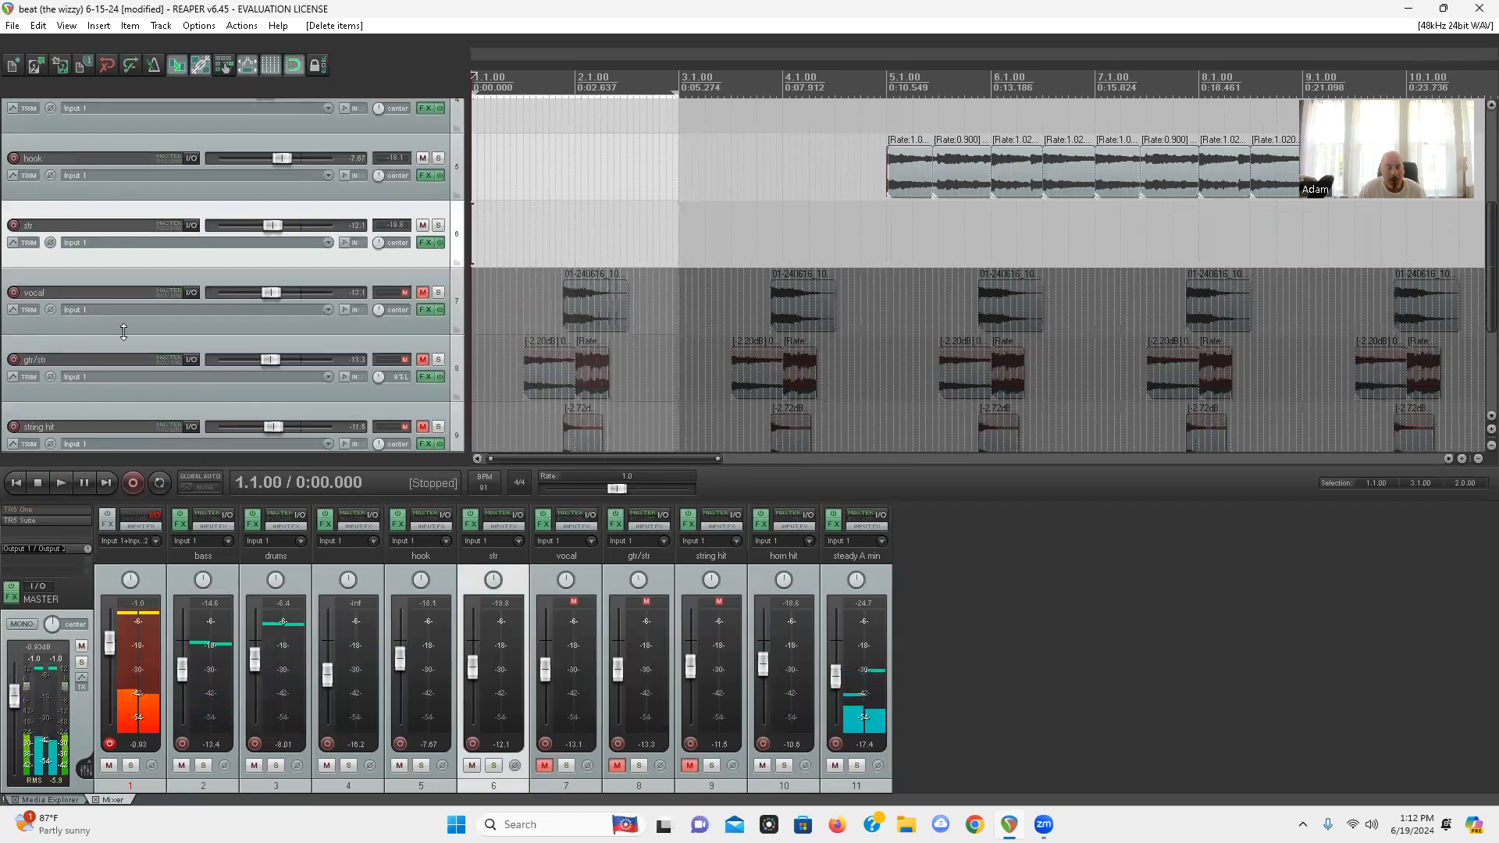
# Delete the vocal, gtr/str and string hit clips between 5.1.00 and 9.1.00
pyautogui.scroll(-1, 653, 275)
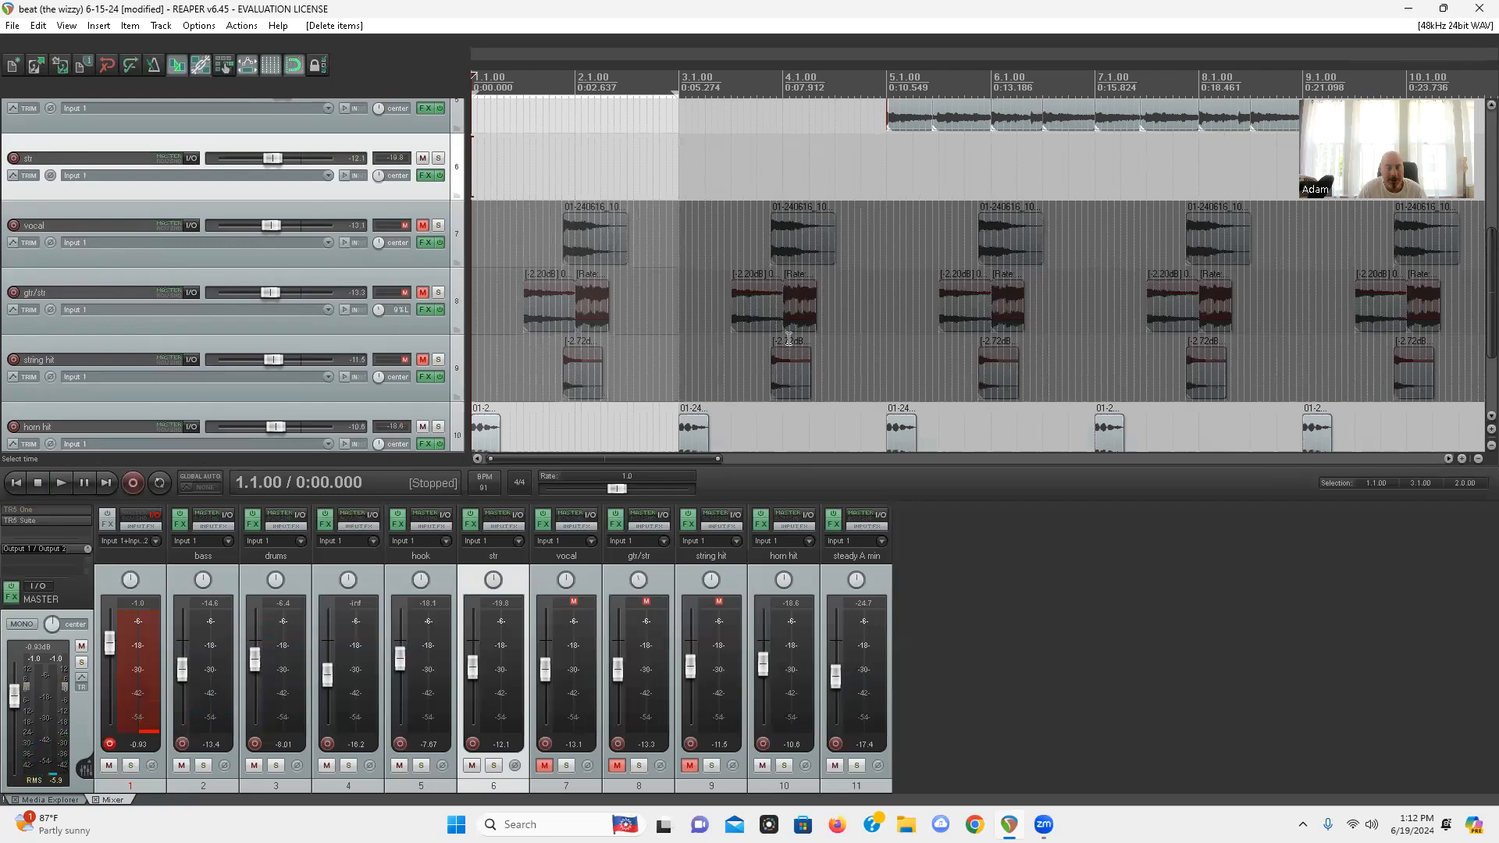
pyautogui.click(981, 308)
pyautogui.moveTo(1201, 372); pyautogui.dragTo(953, 248)
pyautogui.press('Delete')
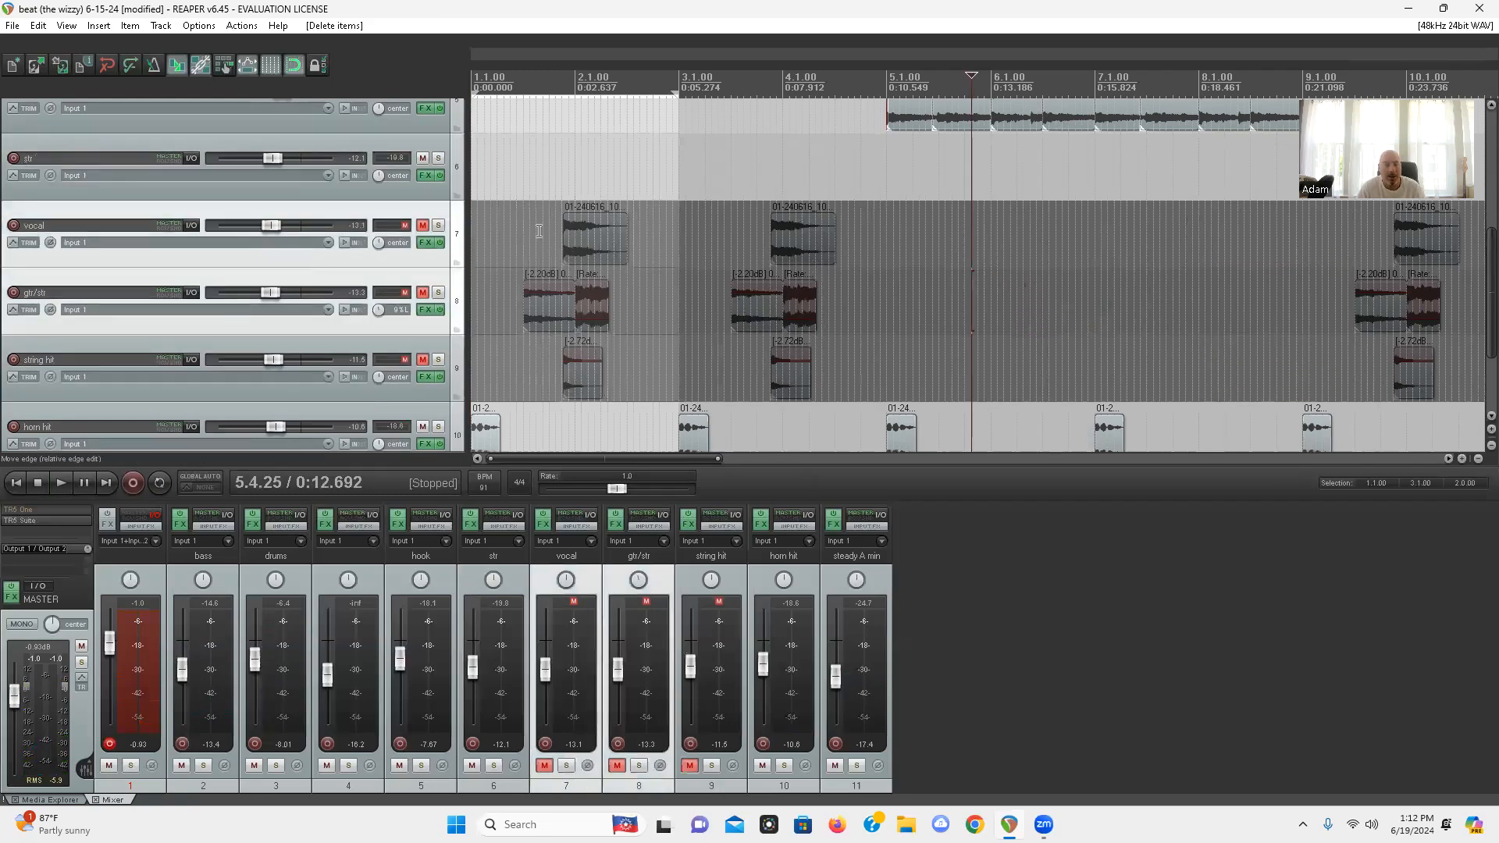
# Unmute the vocal, gtr/str and string hit tracks
pyautogui.click(423, 226)
pyautogui.click(424, 361)
pyautogui.scroll(3, 235, 273)
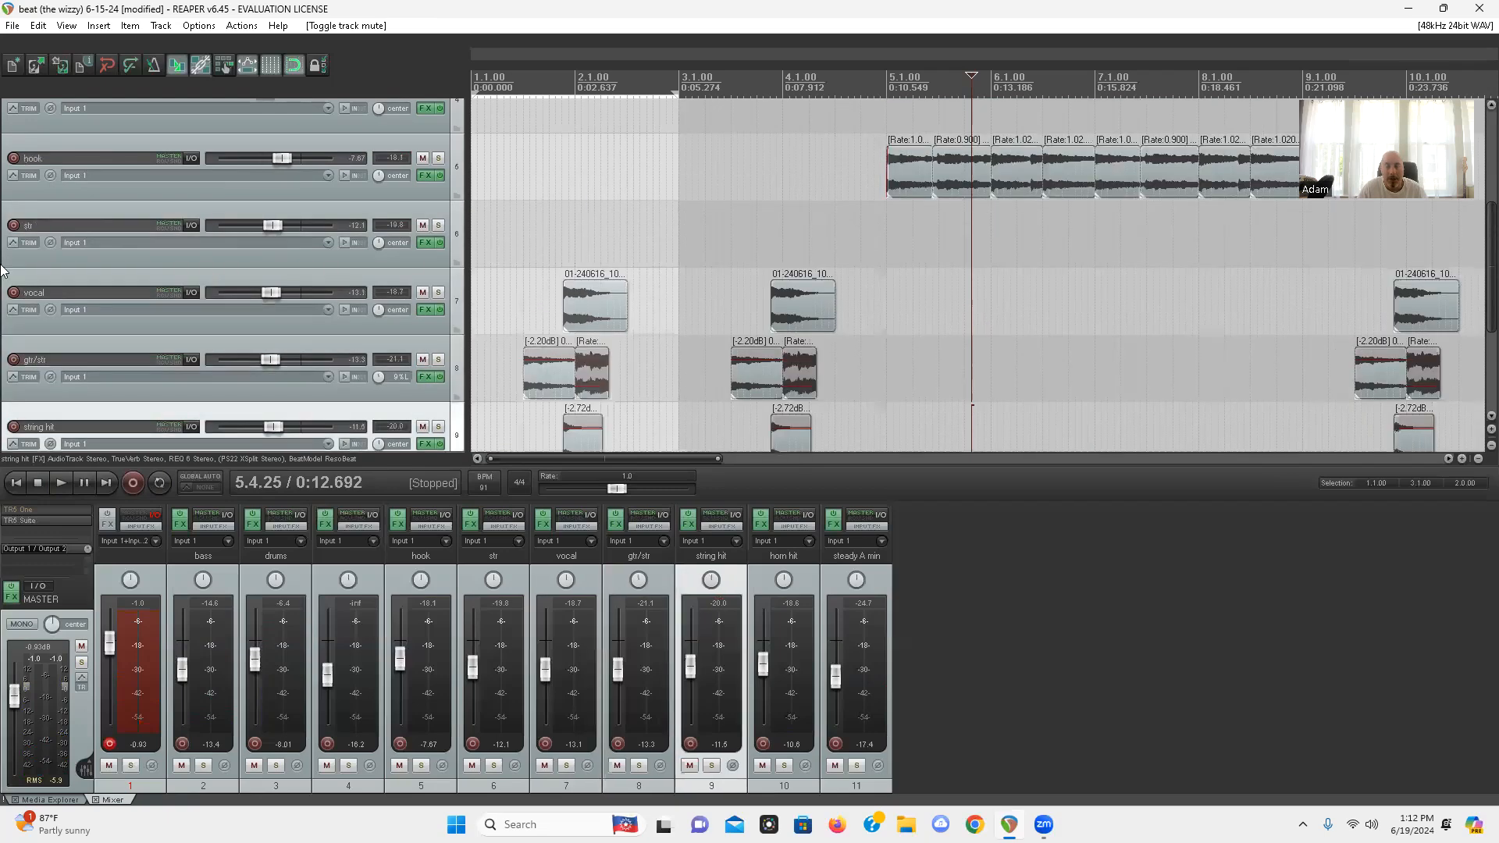
pyautogui.scroll(-2, 3, 269)
pyautogui.scroll(-1, 2, 270)
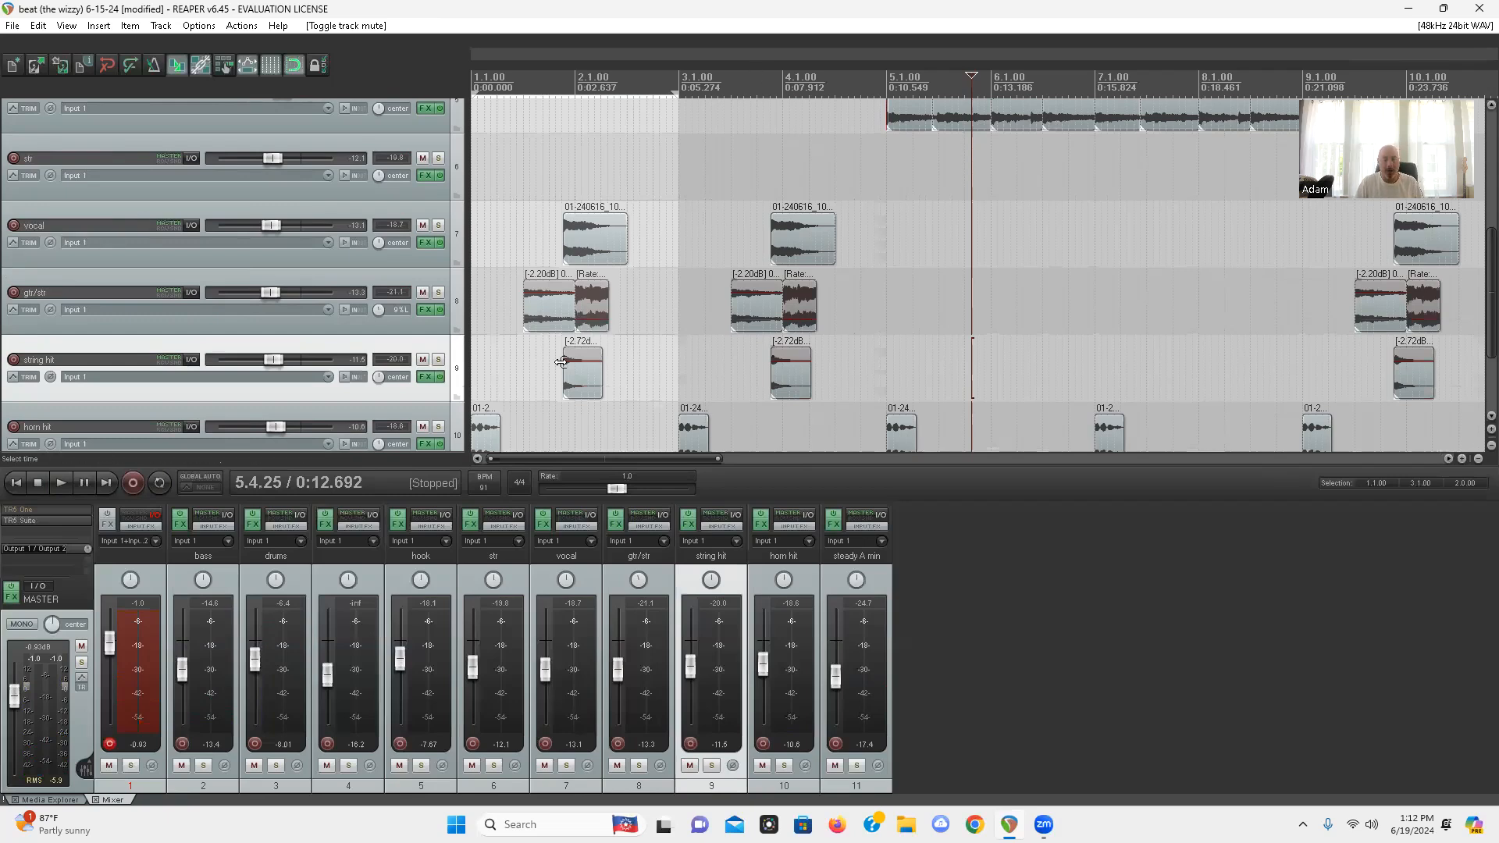
# Delete the vocal, gtr/str and string hit clips from the first two bars
pyautogui.click(586, 381)
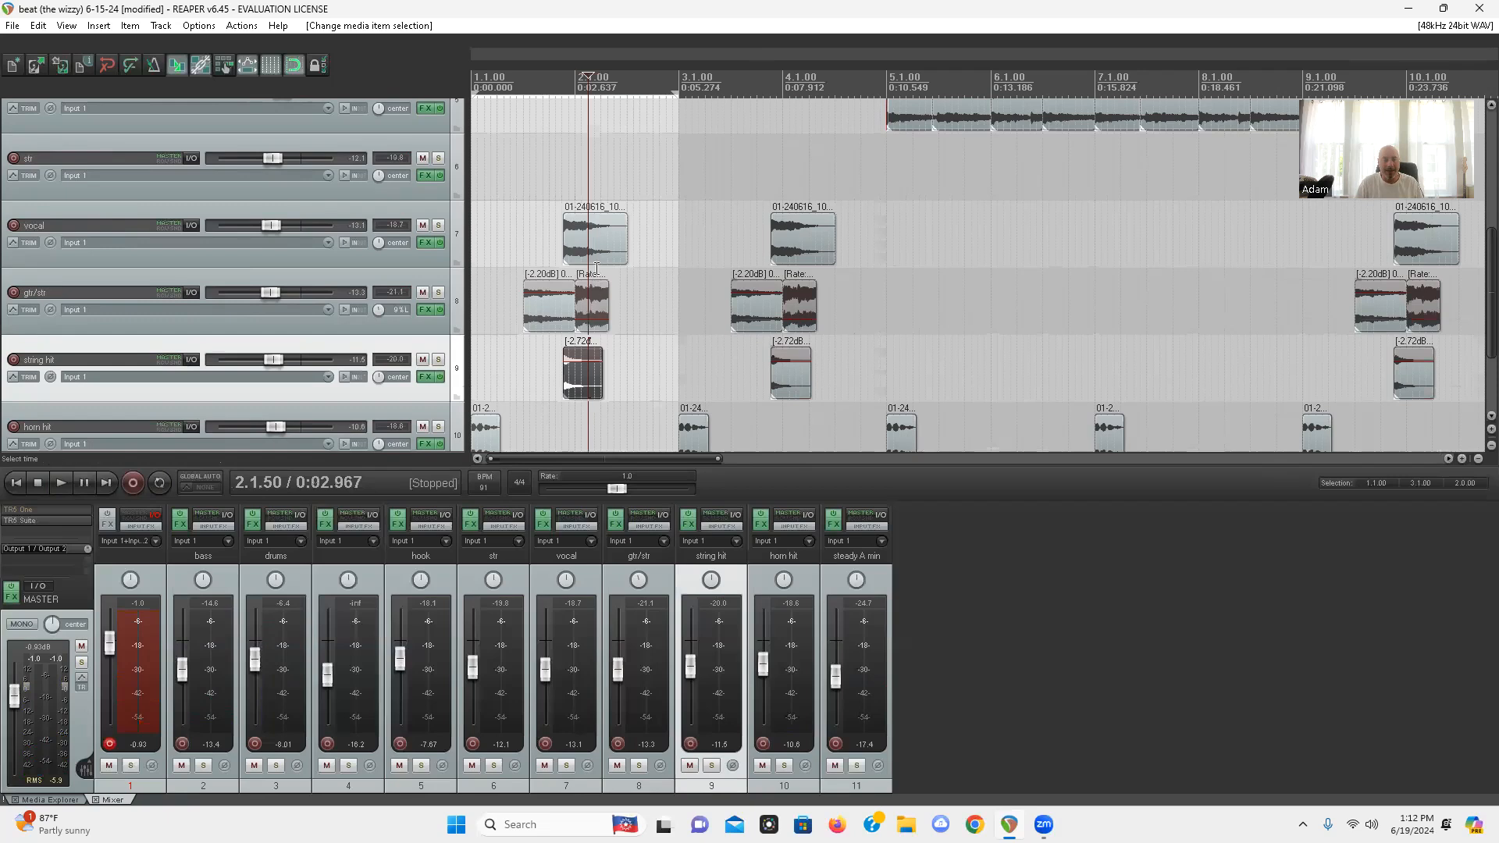
pyautogui.click(600, 241)
pyautogui.press('Delete')
pyautogui.click(544, 302)
pyautogui.press('Delete')
# Play the song from the start to audition the stripped-down intro
pyautogui.press('Home')
pyautogui.press('space')
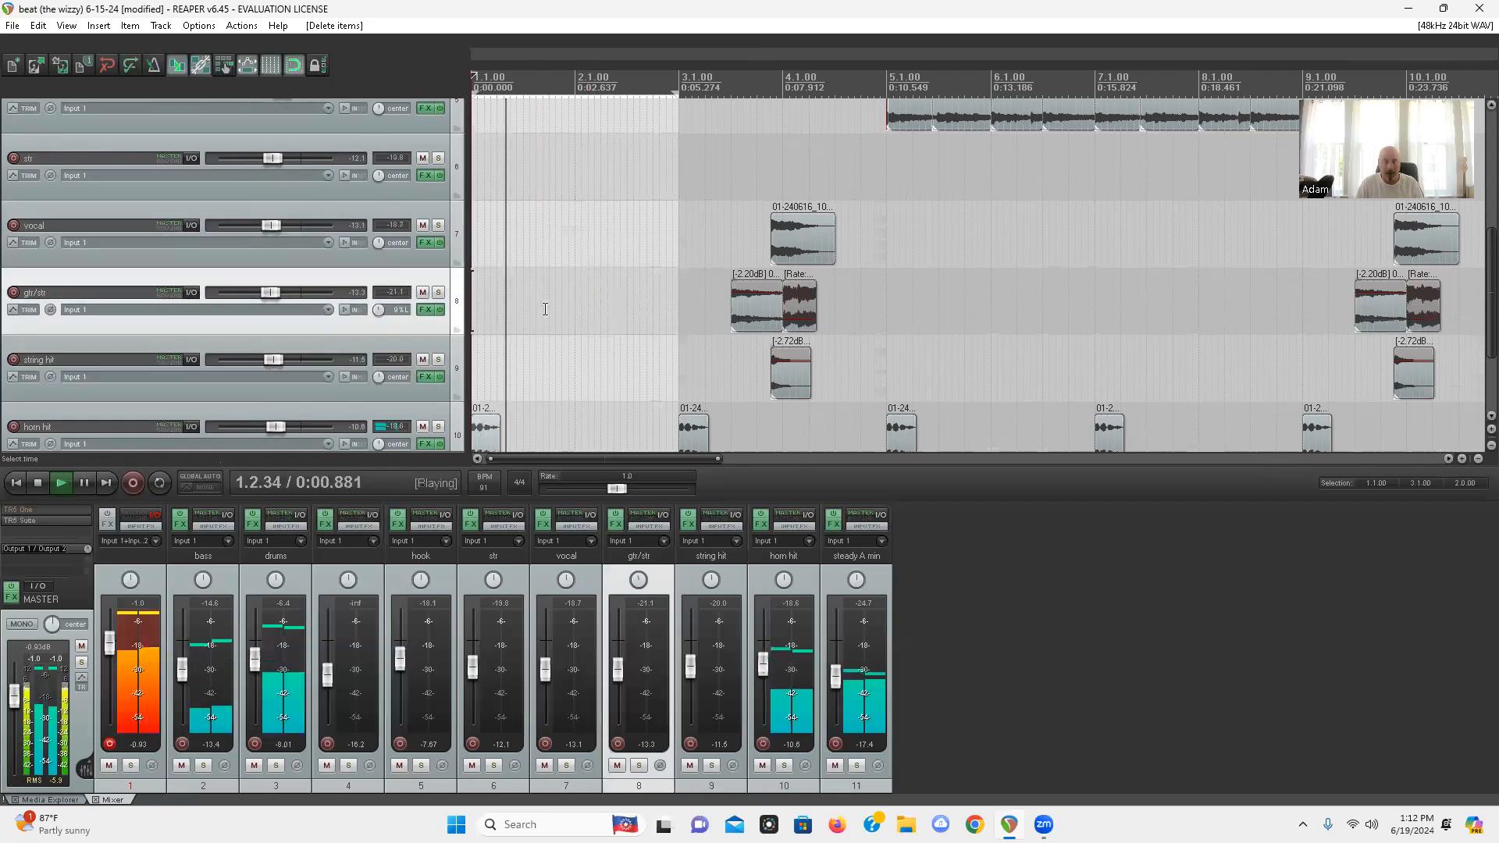
pyautogui.scroll(1, 4, 266)
pyautogui.scroll(2, 3, 265)
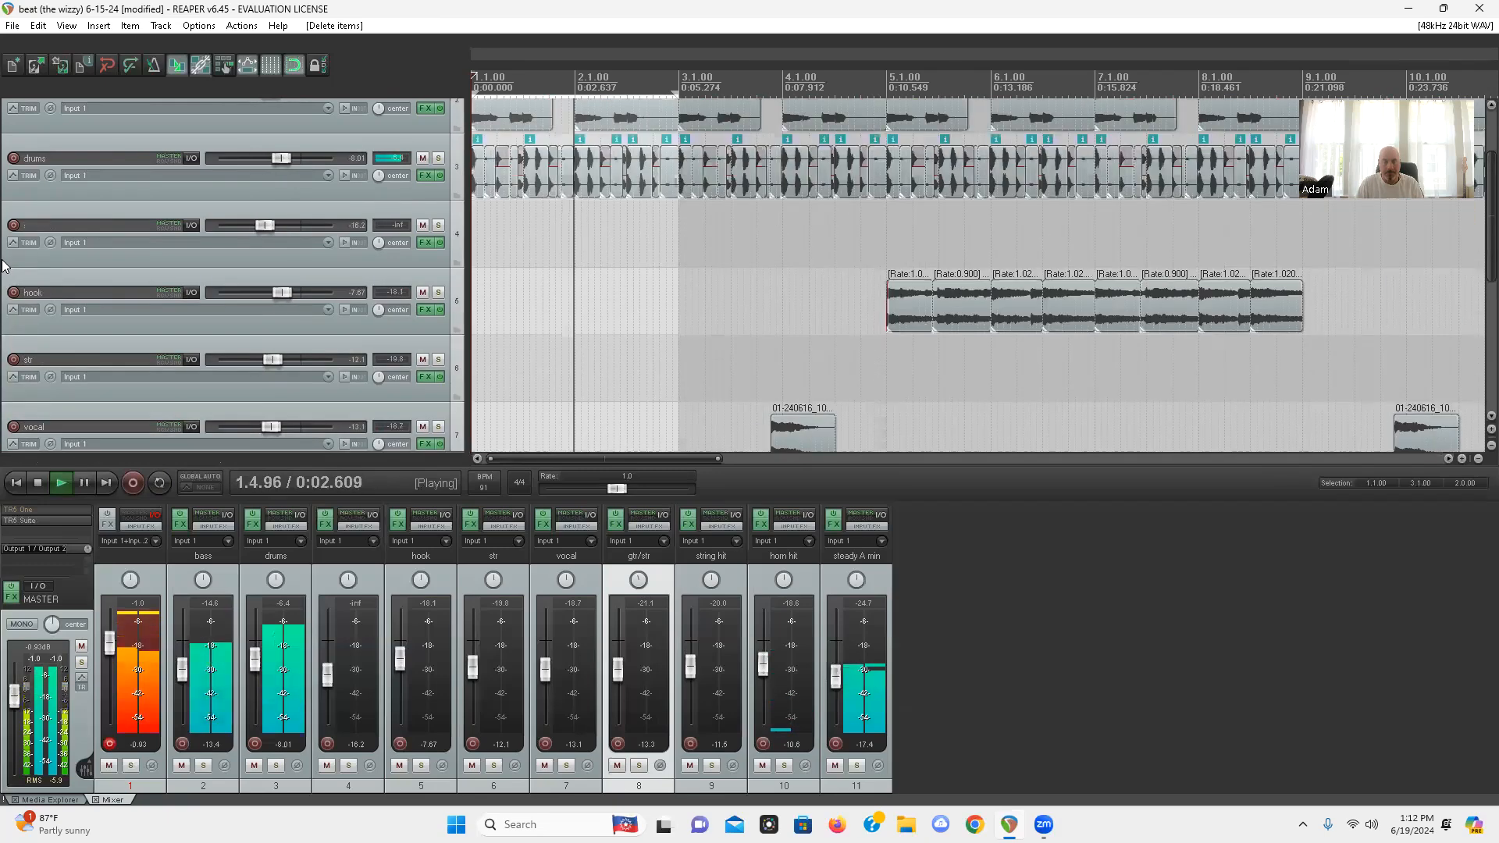
# Delete the drum clip that ends at 5.1.00, just before the hook enters
pyautogui.click(882, 172)
pyautogui.scroll(3, 883, 172)
pyautogui.scroll(2, 883, 172)
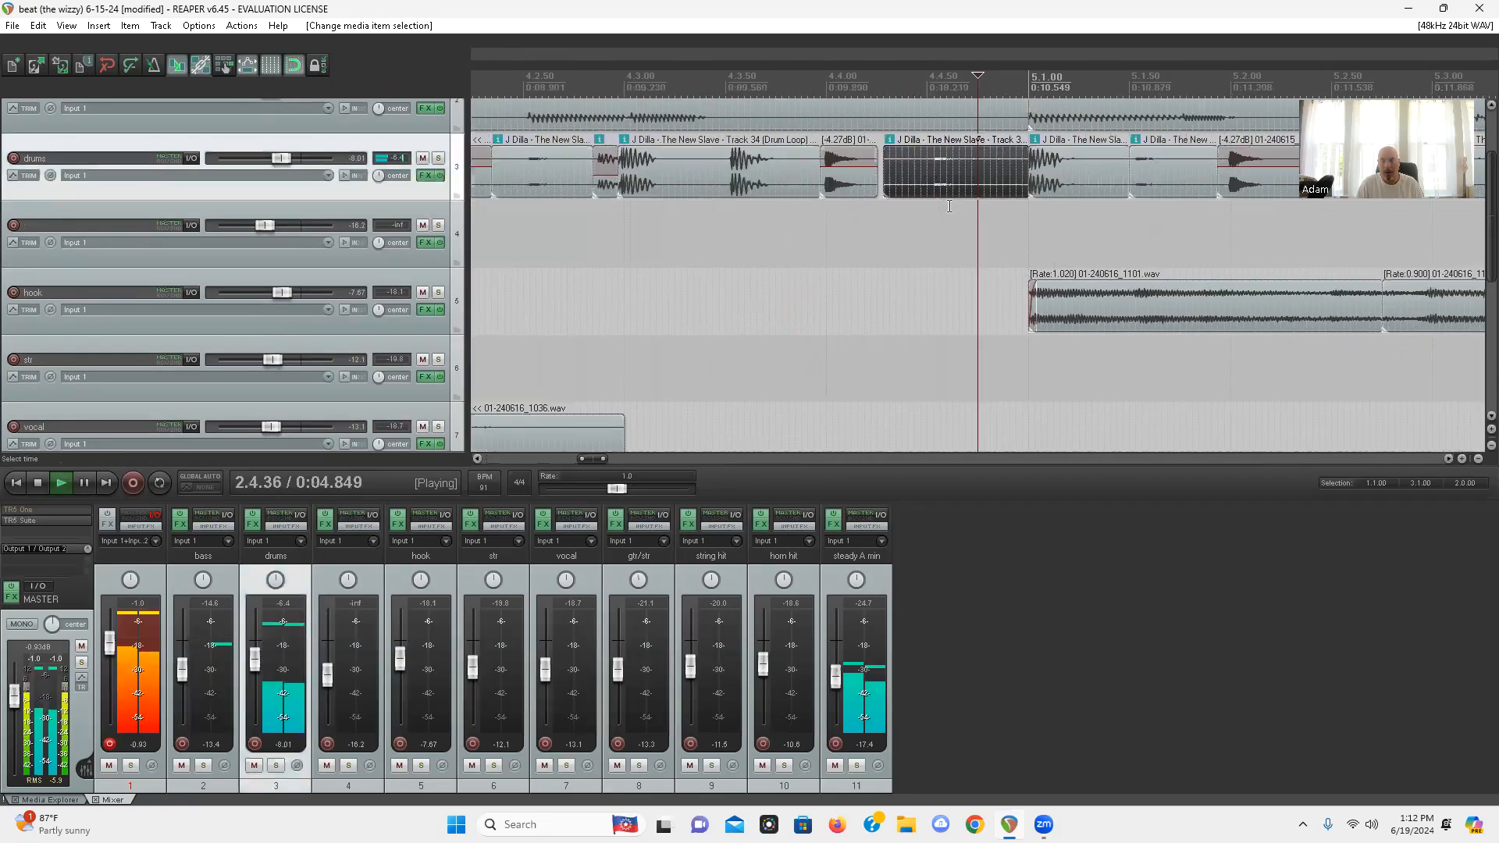
pyautogui.press('Delete')
# Delete the short drum clip at 4.4.00 and trim the end of the preceding drum clip back to about 4.3.50
pyautogui.scroll(-3, 17, 281)
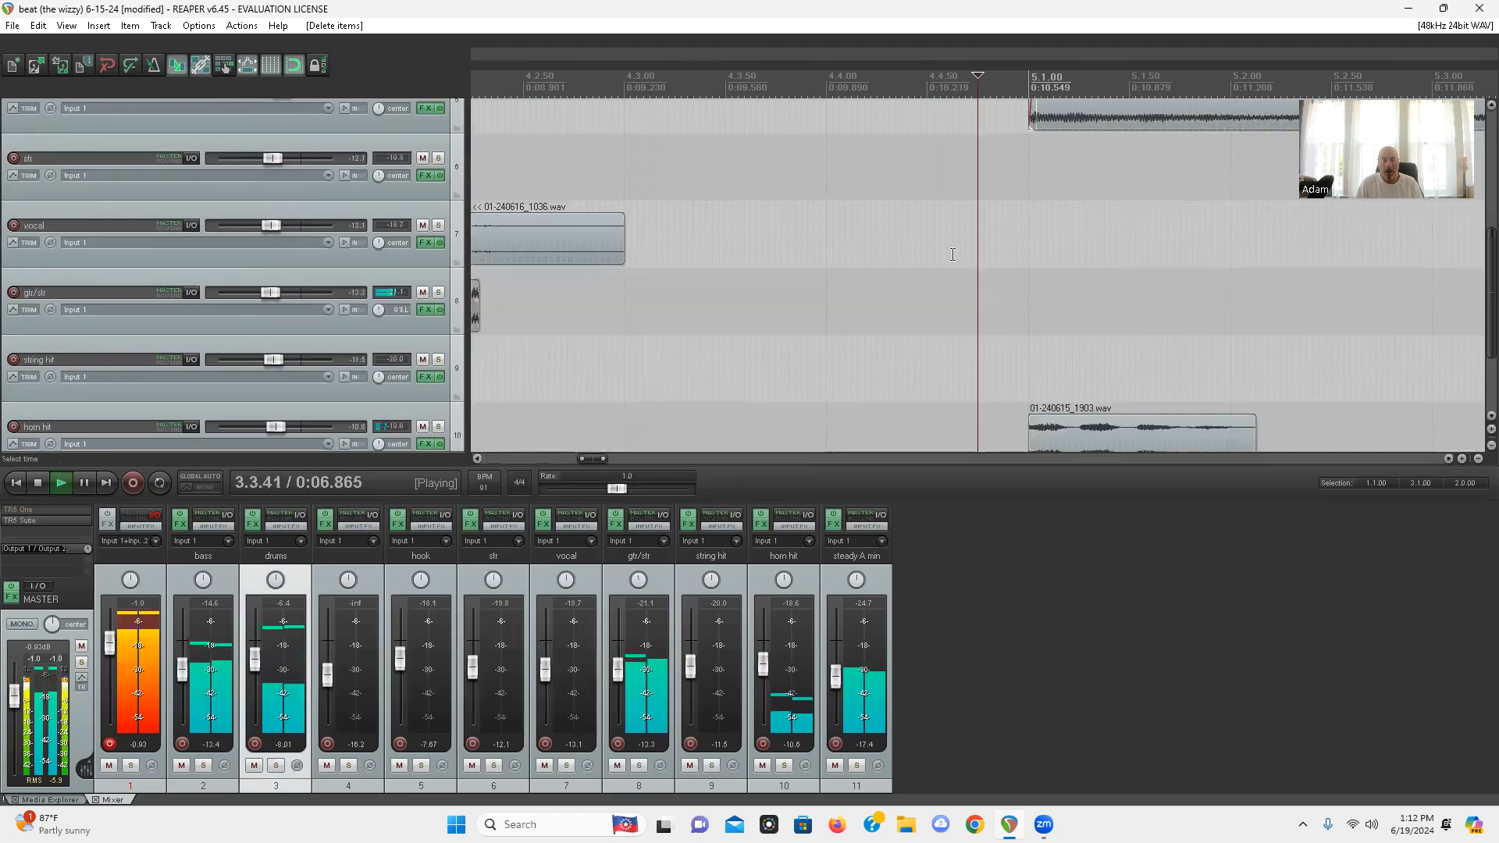
pyautogui.scroll(-2, 950, 252)
pyautogui.scroll(2, 2, 283)
pyautogui.scroll(2, 2, 283)
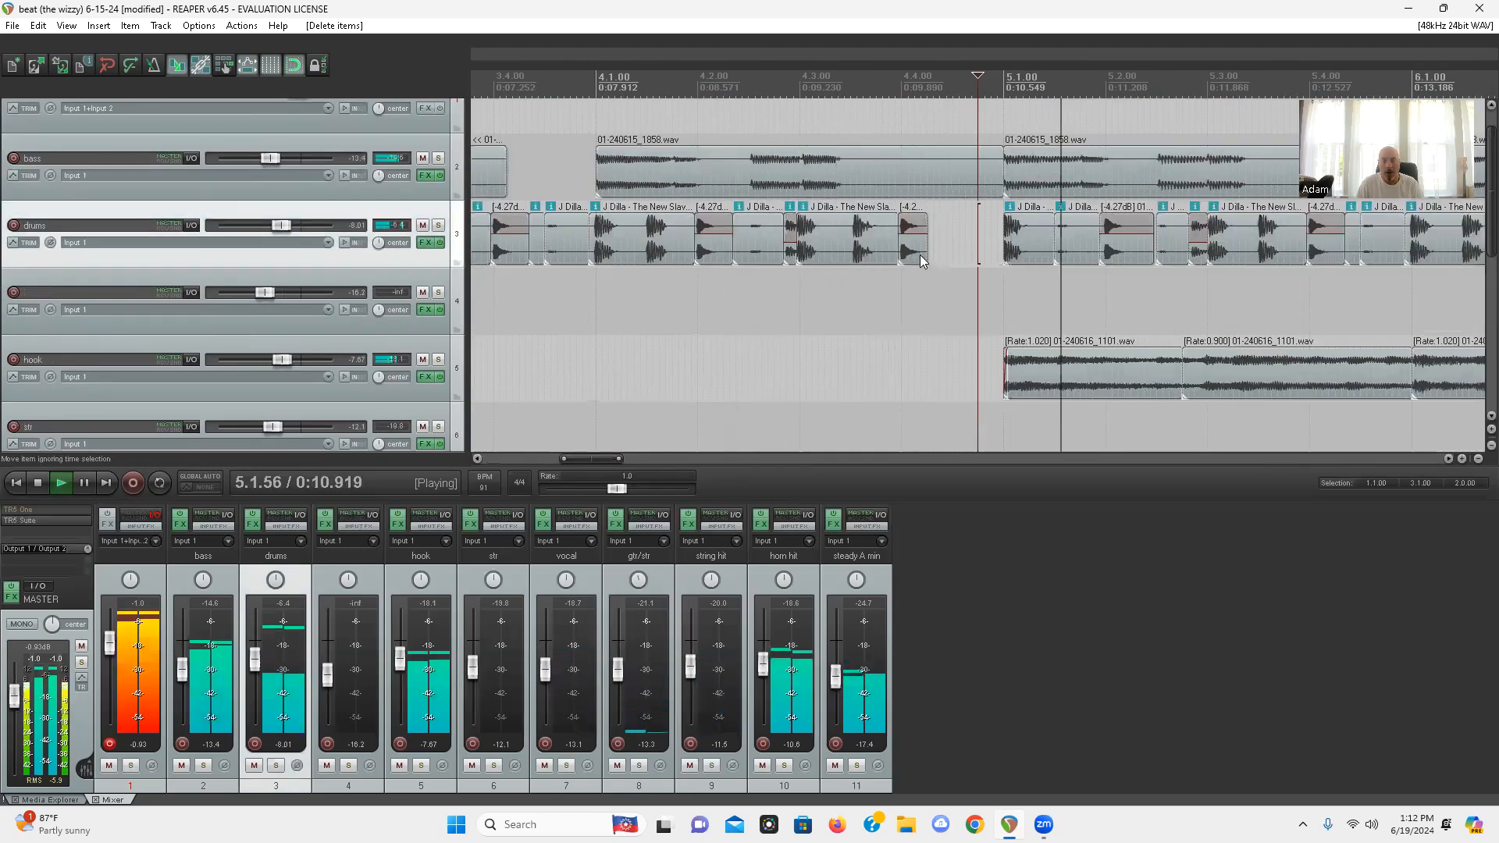
pyautogui.click(647, 314)
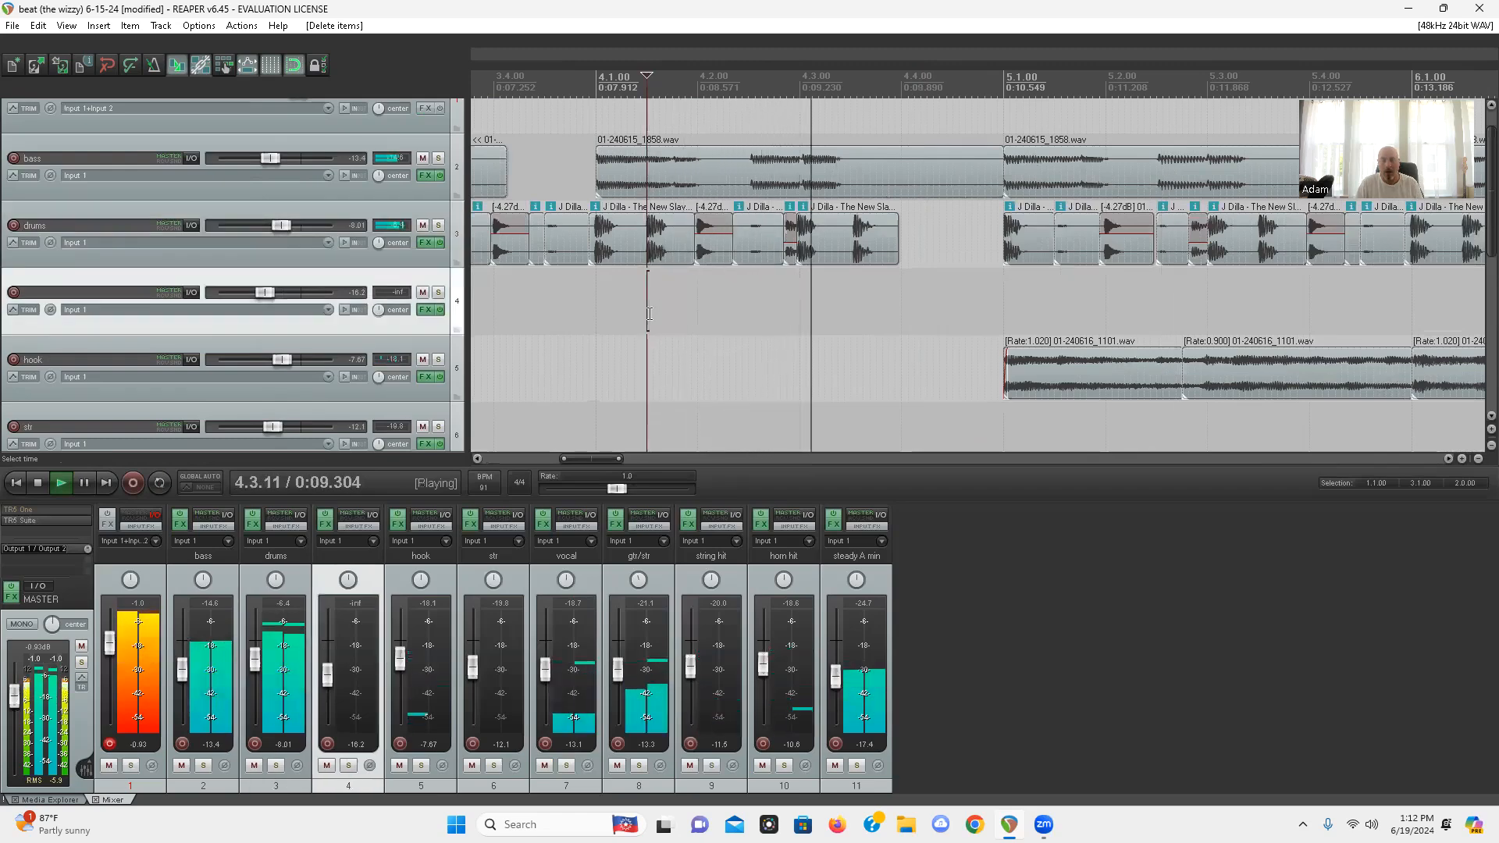
pyautogui.moveTo(897, 250); pyautogui.dragTo(851, 252)
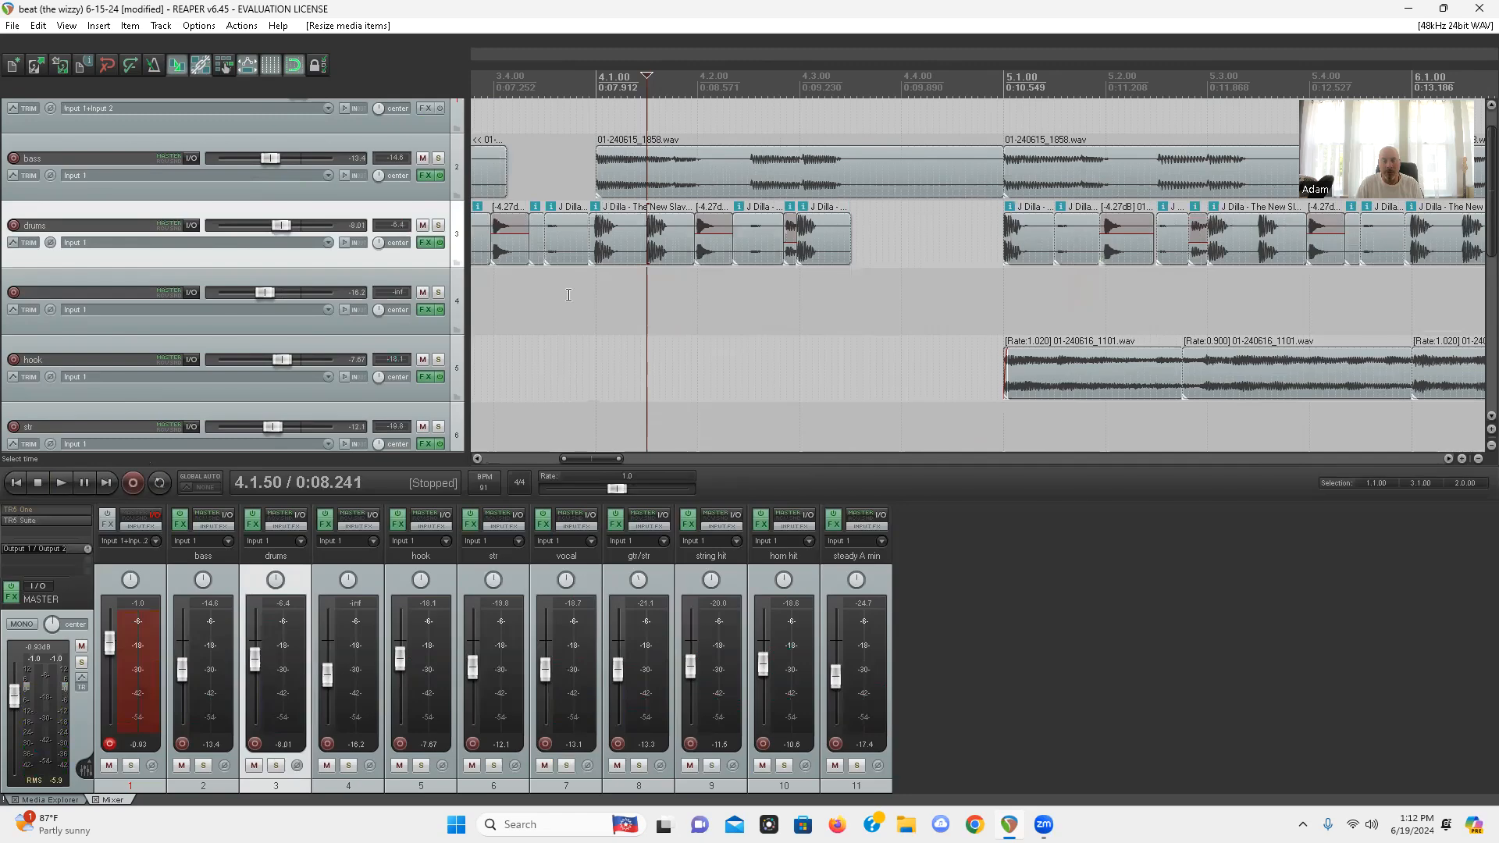
# Play from the end of bar 3 to audition the drum break into bar 5, and review the layout of the sample tracks
pyautogui.click(578, 303)
pyautogui.press('space')
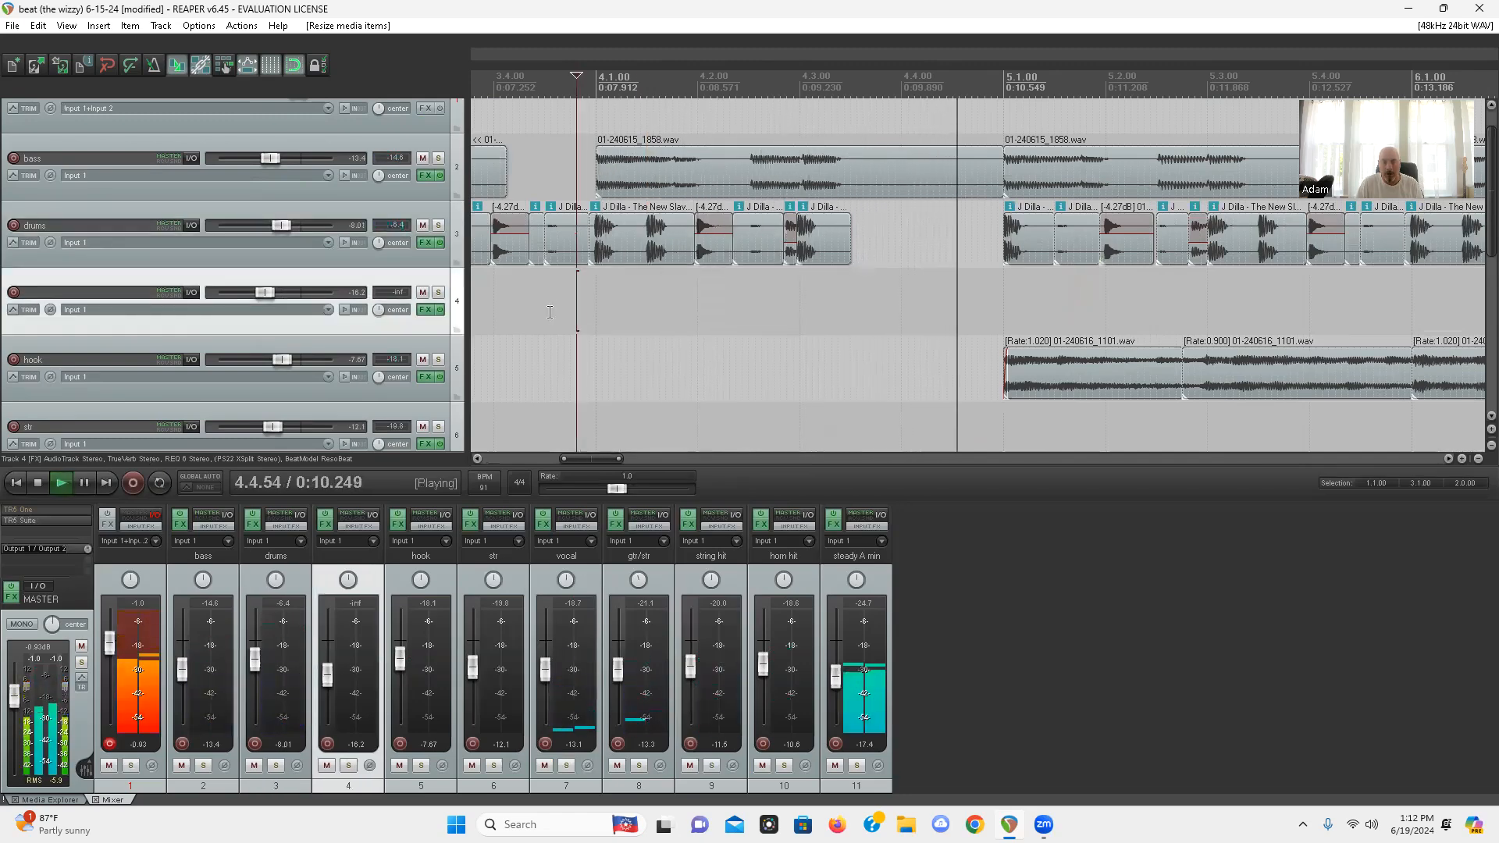
pyautogui.scroll(-4, 761, 319)
pyautogui.press('Home')
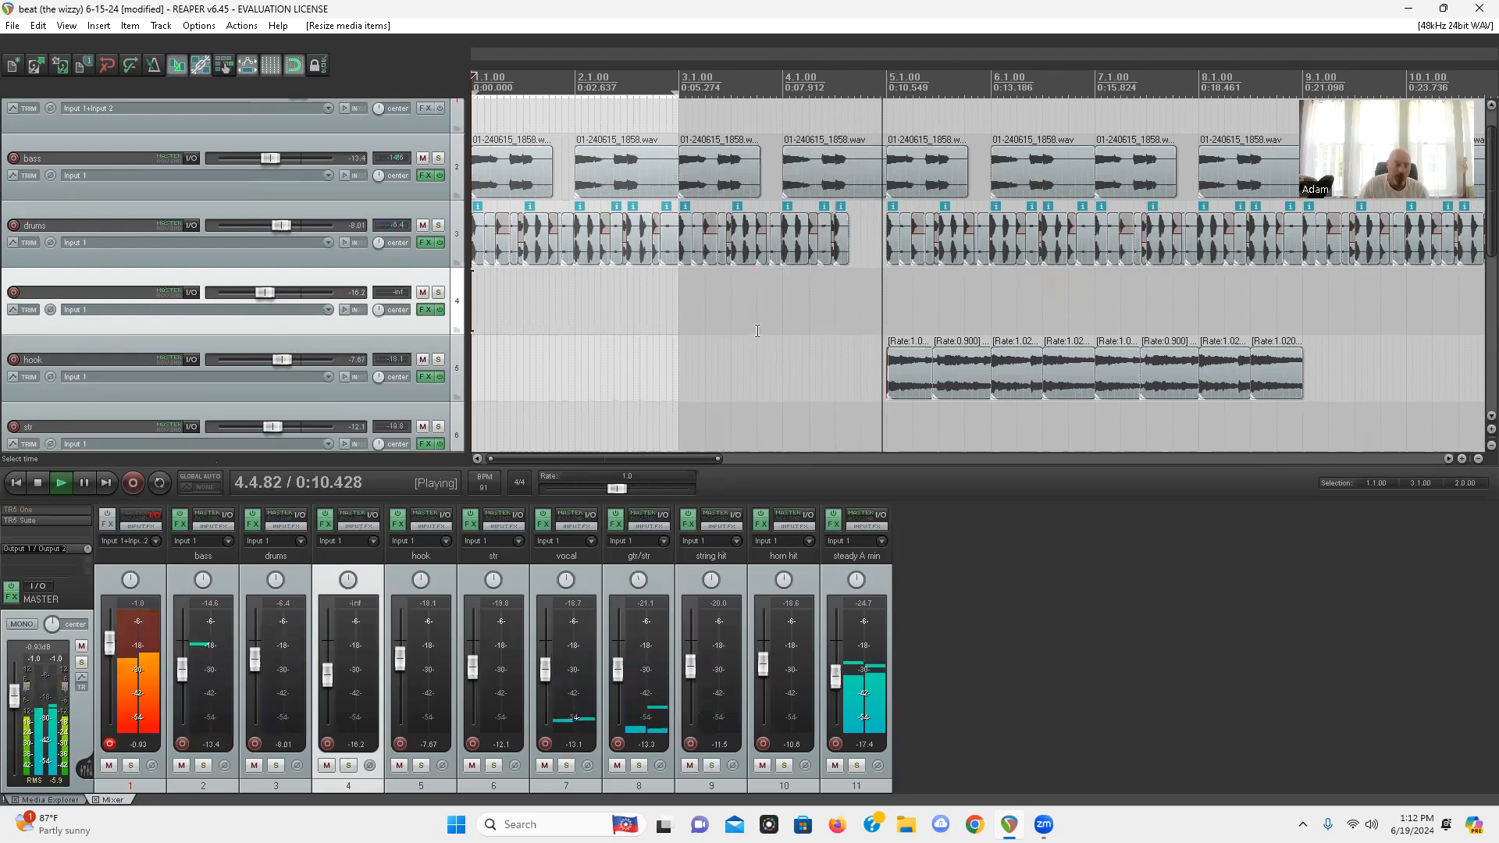
pyautogui.scroll(-2, 770, 318)
pyautogui.scroll(-1, 2, 273)
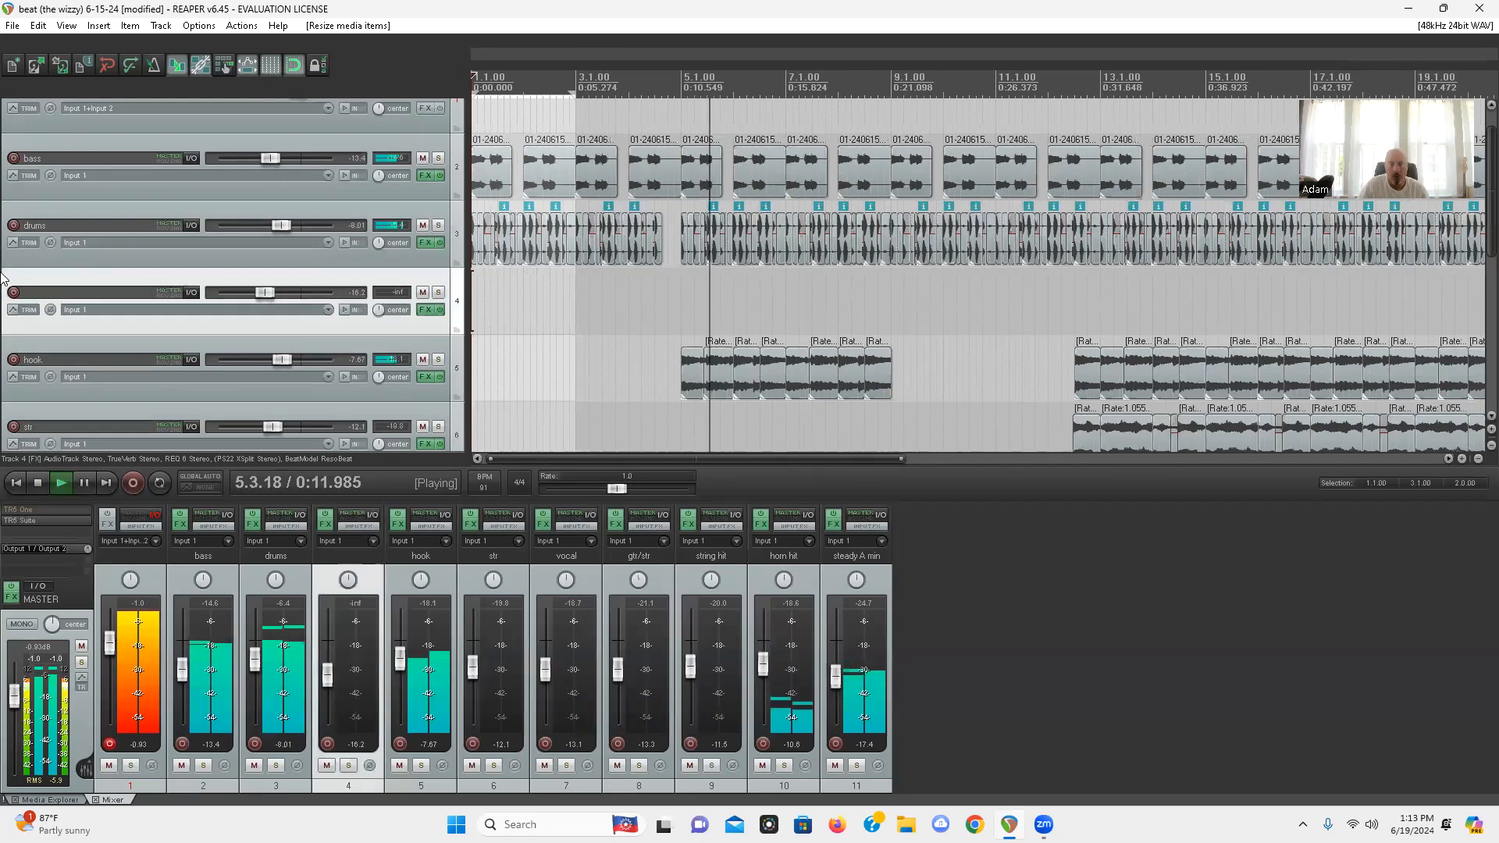
pyautogui.scroll(-3, 3, 277)
pyautogui.press('space')
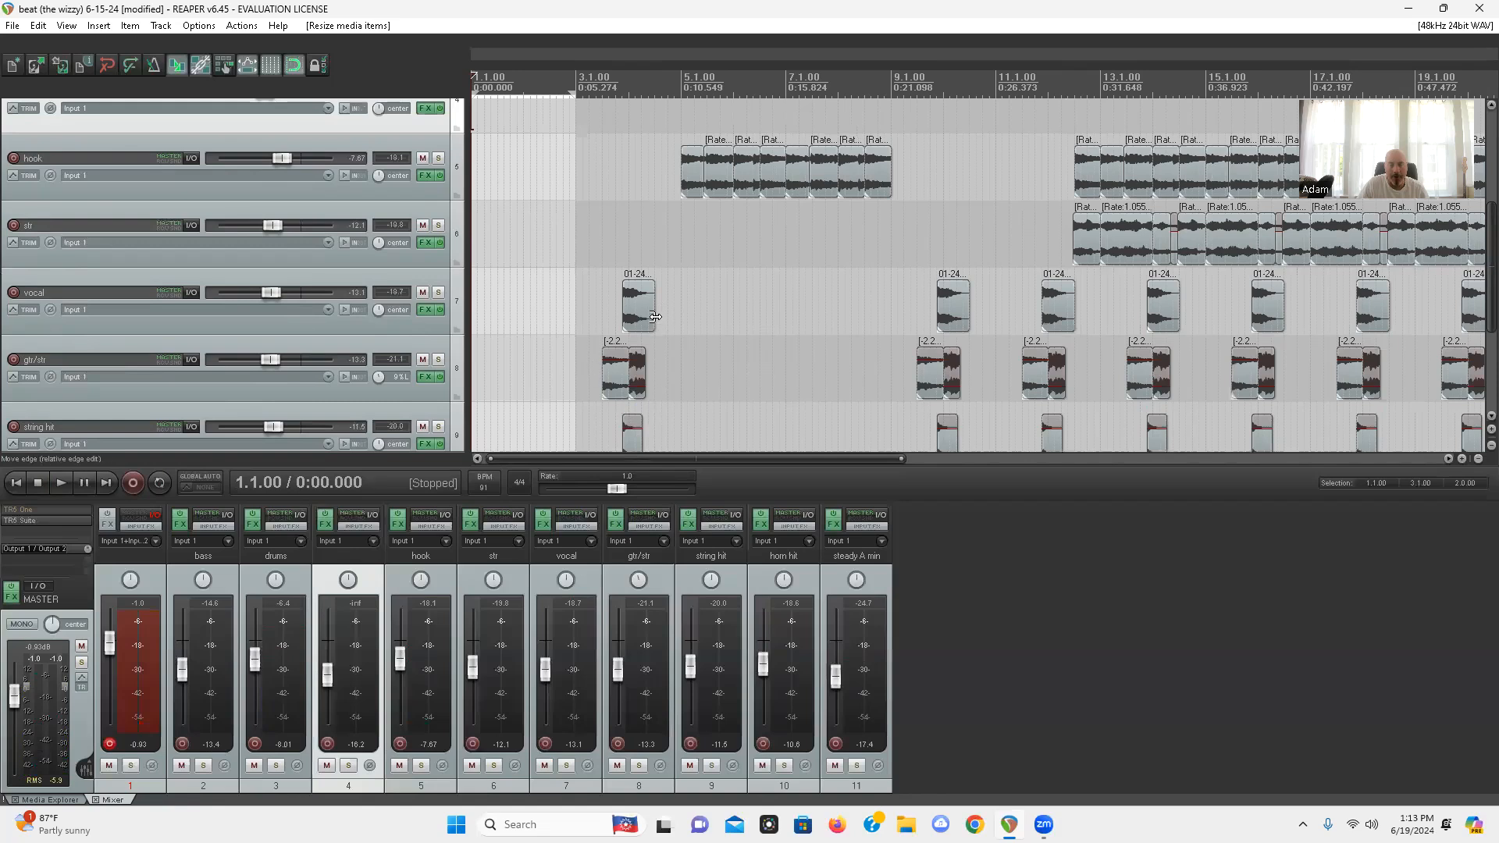
# Delete the vocal clip and the string hit clip around 4.1.00, ahead of the first hook section
pyautogui.scroll(3, 779, 338)
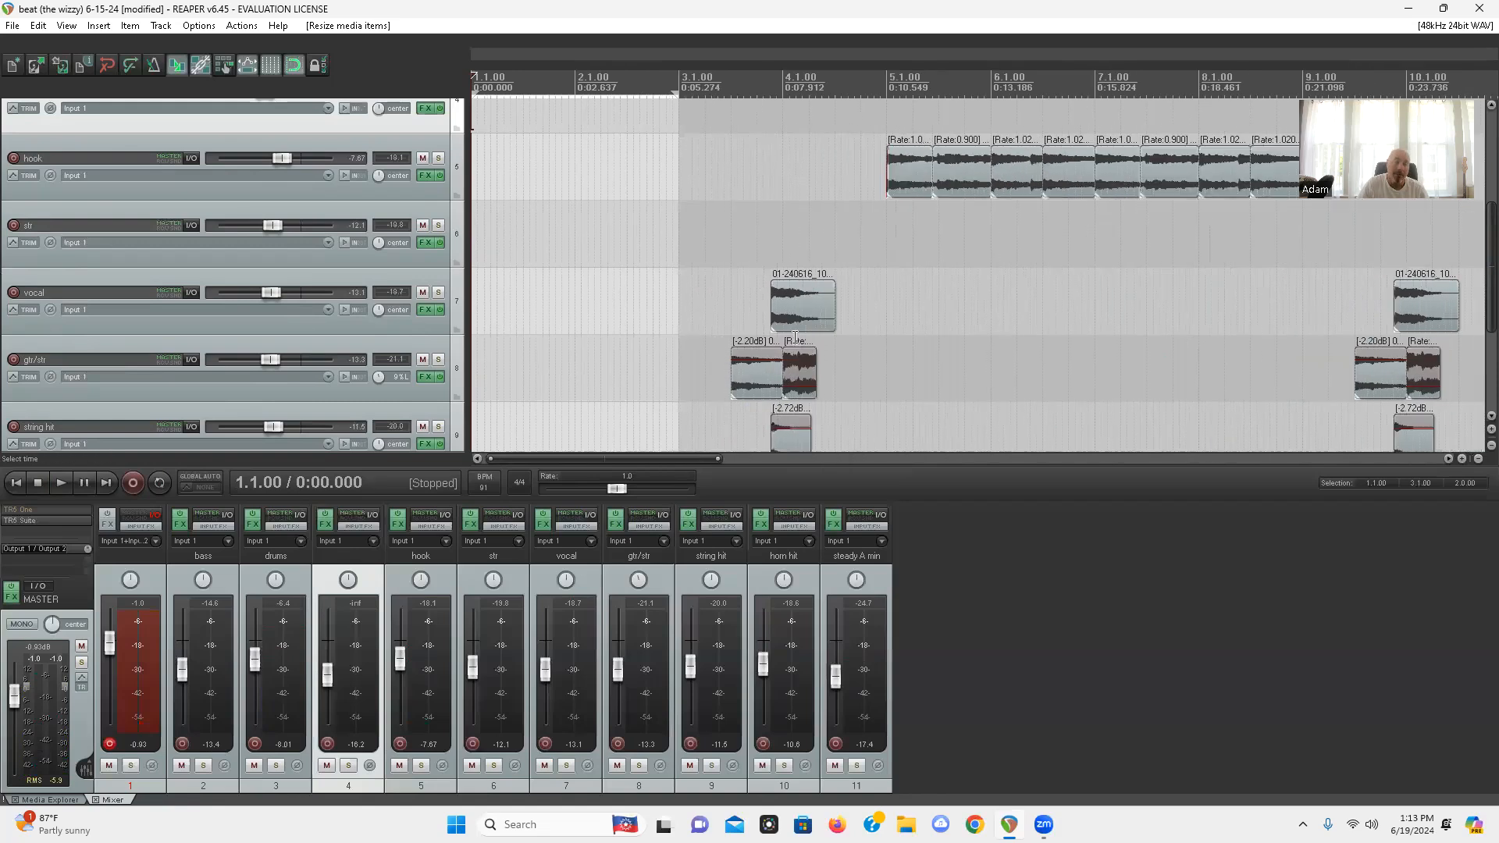
pyautogui.scroll(-1, 3, 247)
pyautogui.scroll(-3, 1053, 250)
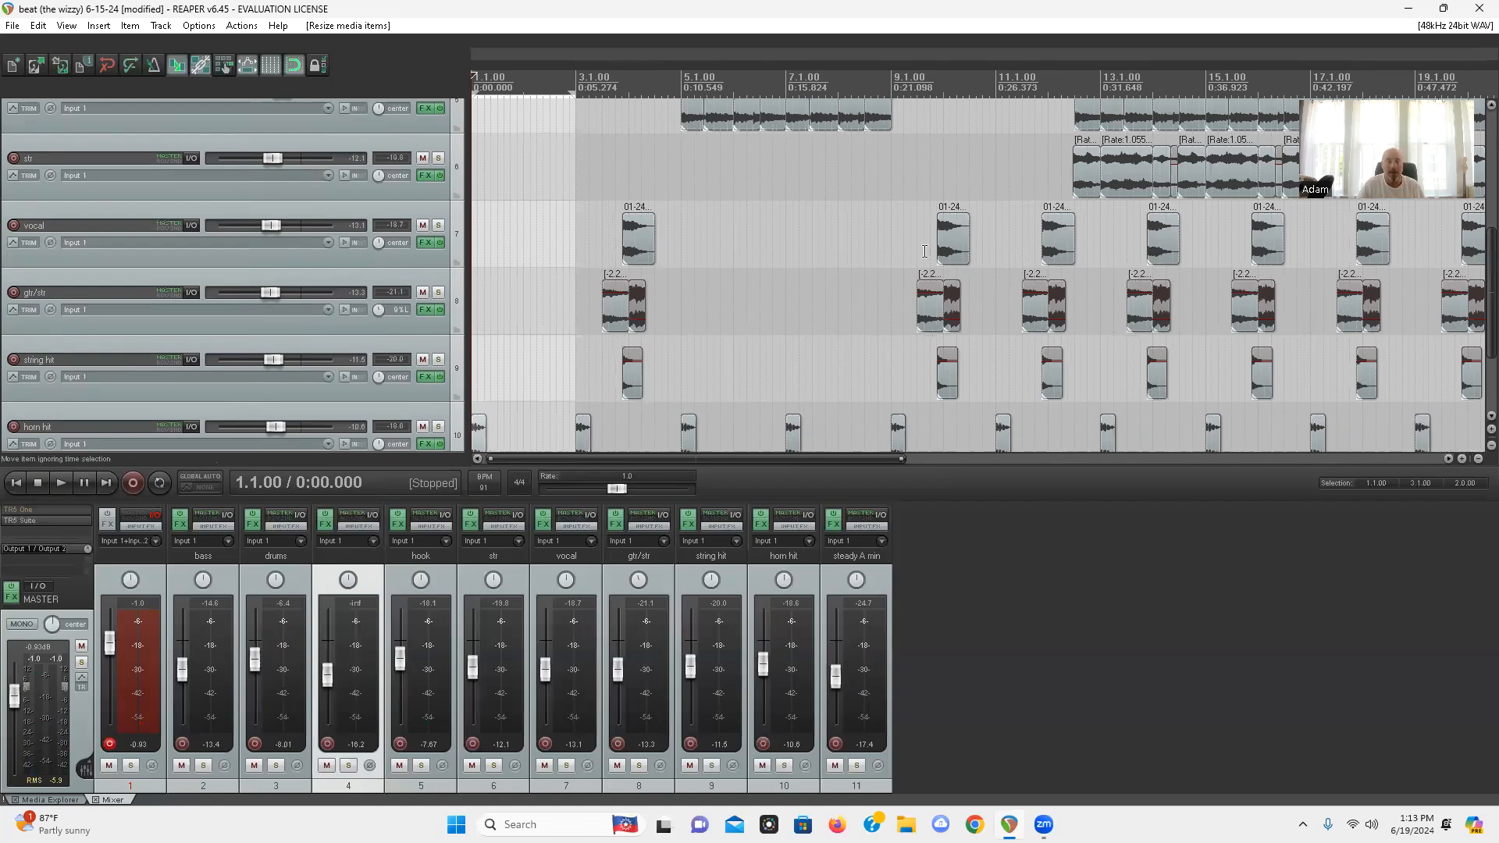
pyautogui.click(633, 261)
pyautogui.press('Delete')
pyautogui.click(636, 377)
pyautogui.press('Delete')
# Play from bar 3 and again from the song's start to audition the thinned intro and its transition into the hook
pyautogui.click(579, 323)
pyautogui.press('space')
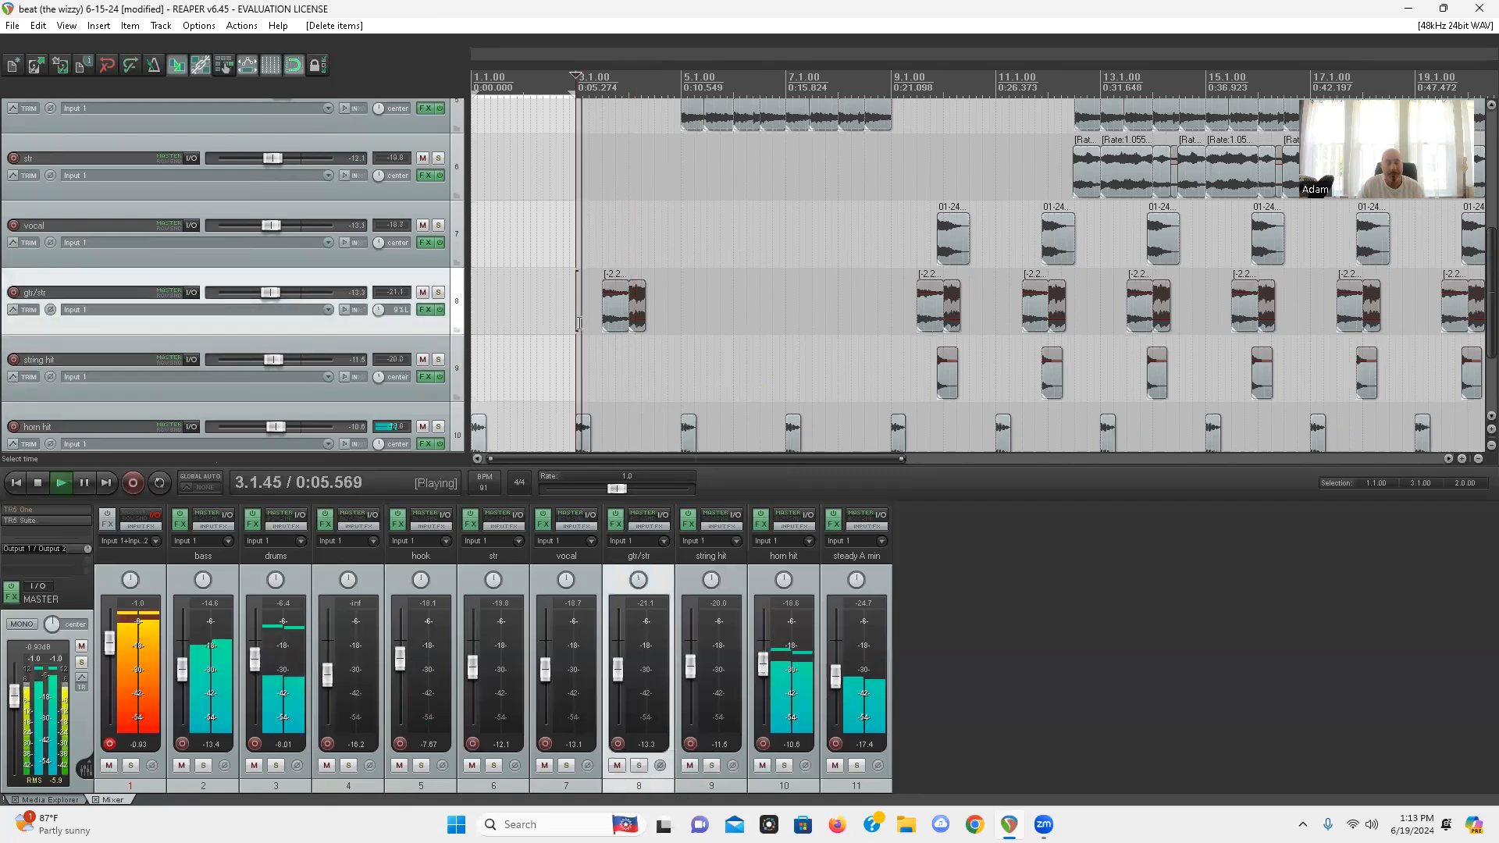
pyautogui.scroll(4, 594, 328)
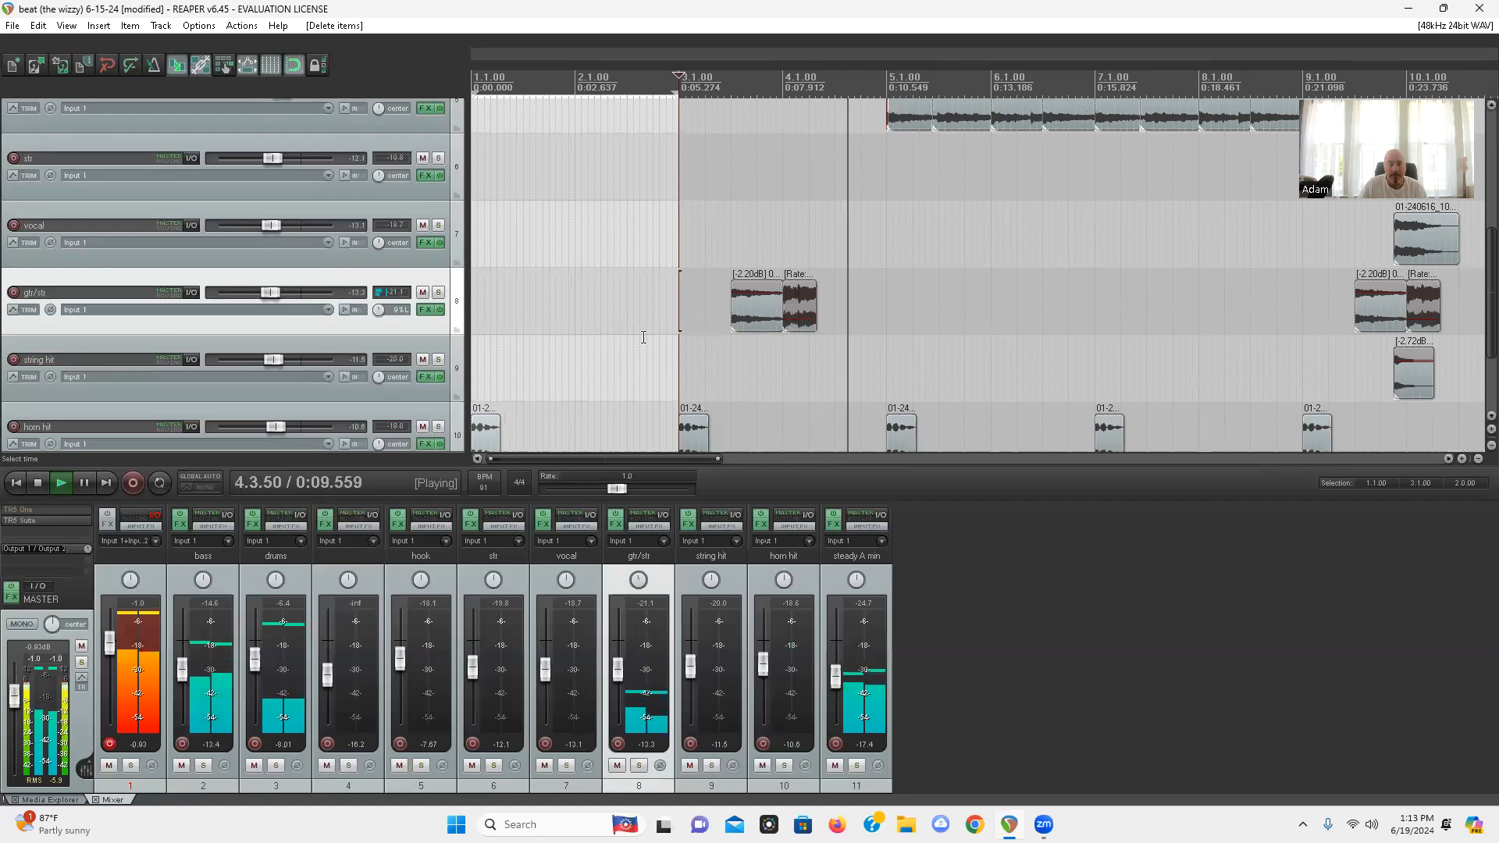
pyautogui.press('Home')
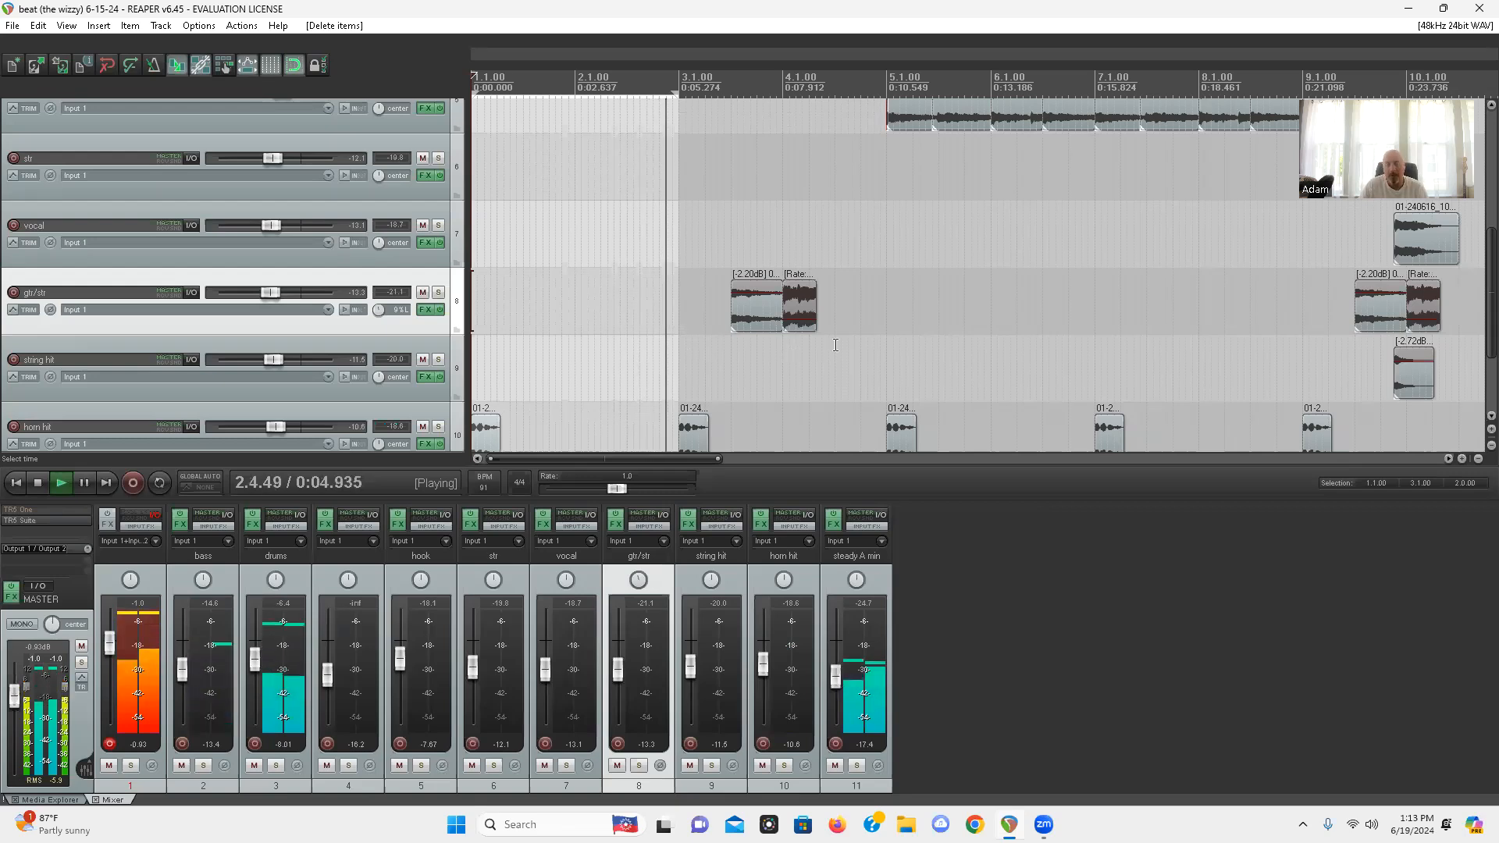
pyautogui.scroll(-1, 949, 317)
pyautogui.scroll(1, 960, 312)
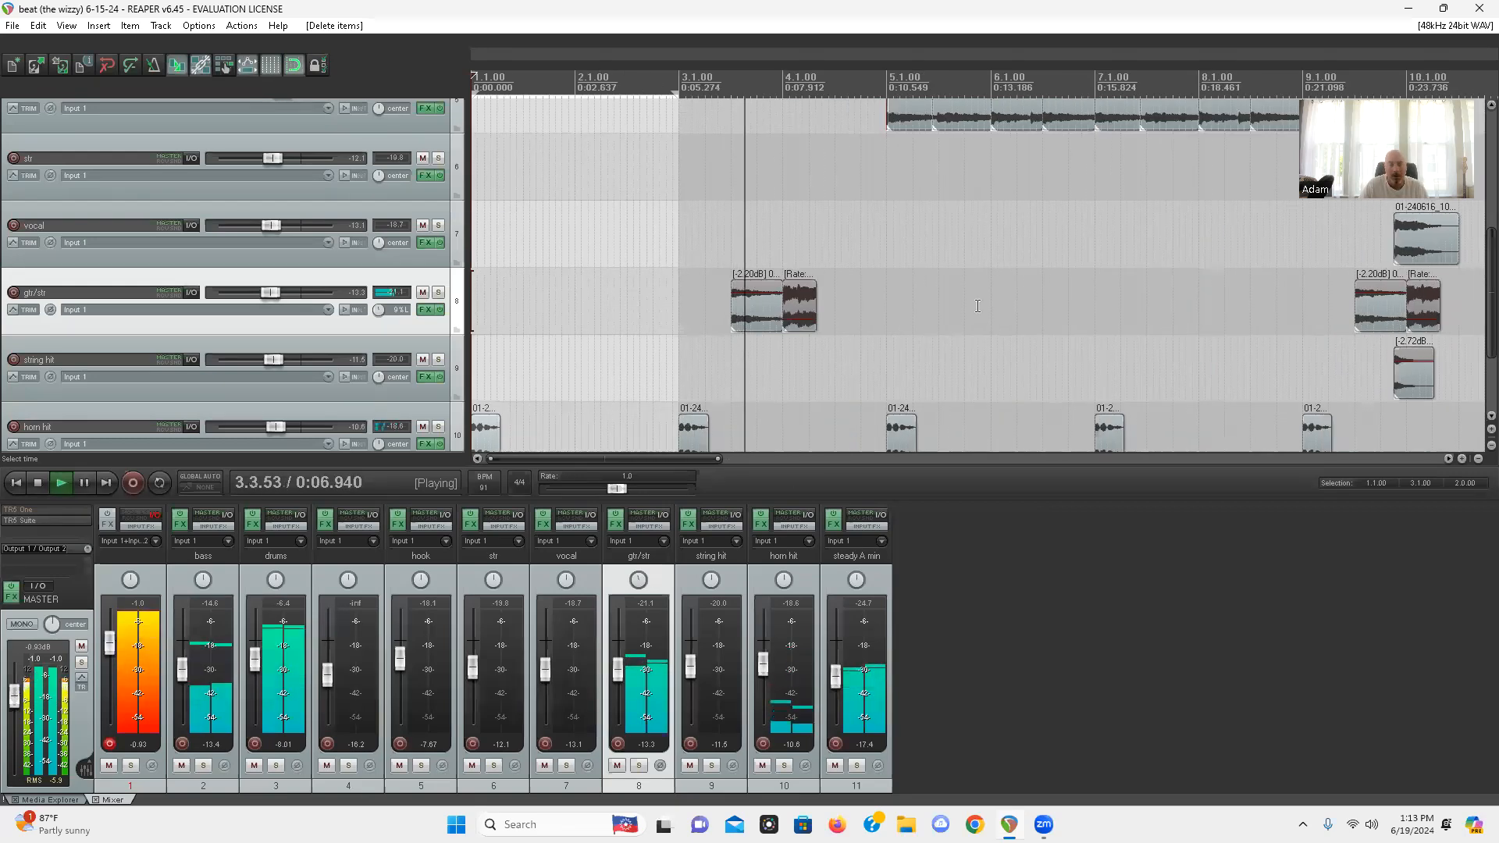
pyautogui.scroll(2, 2, 273)
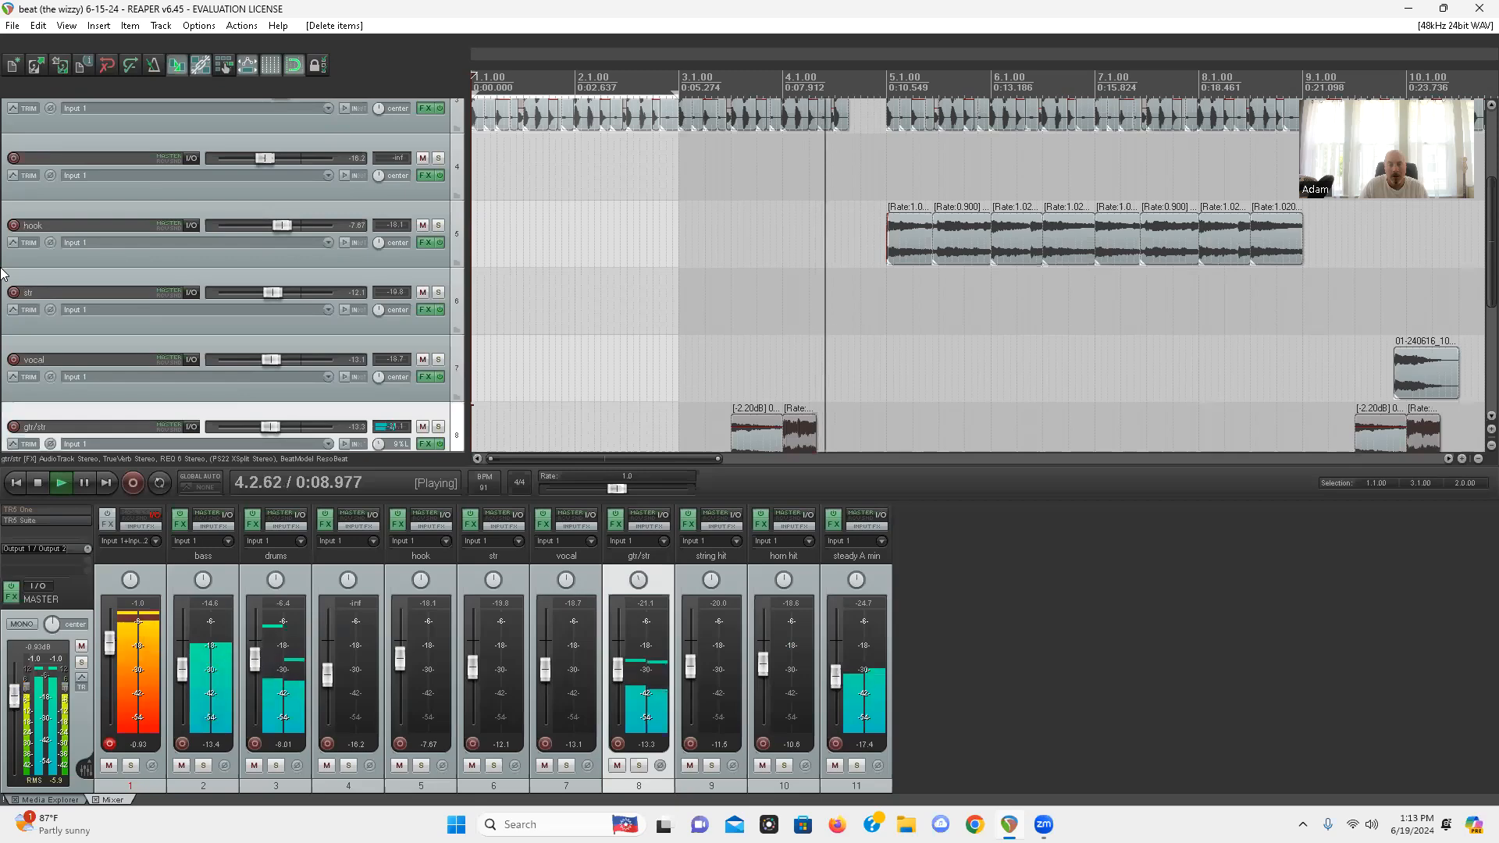
pyautogui.scroll(2, 2, 274)
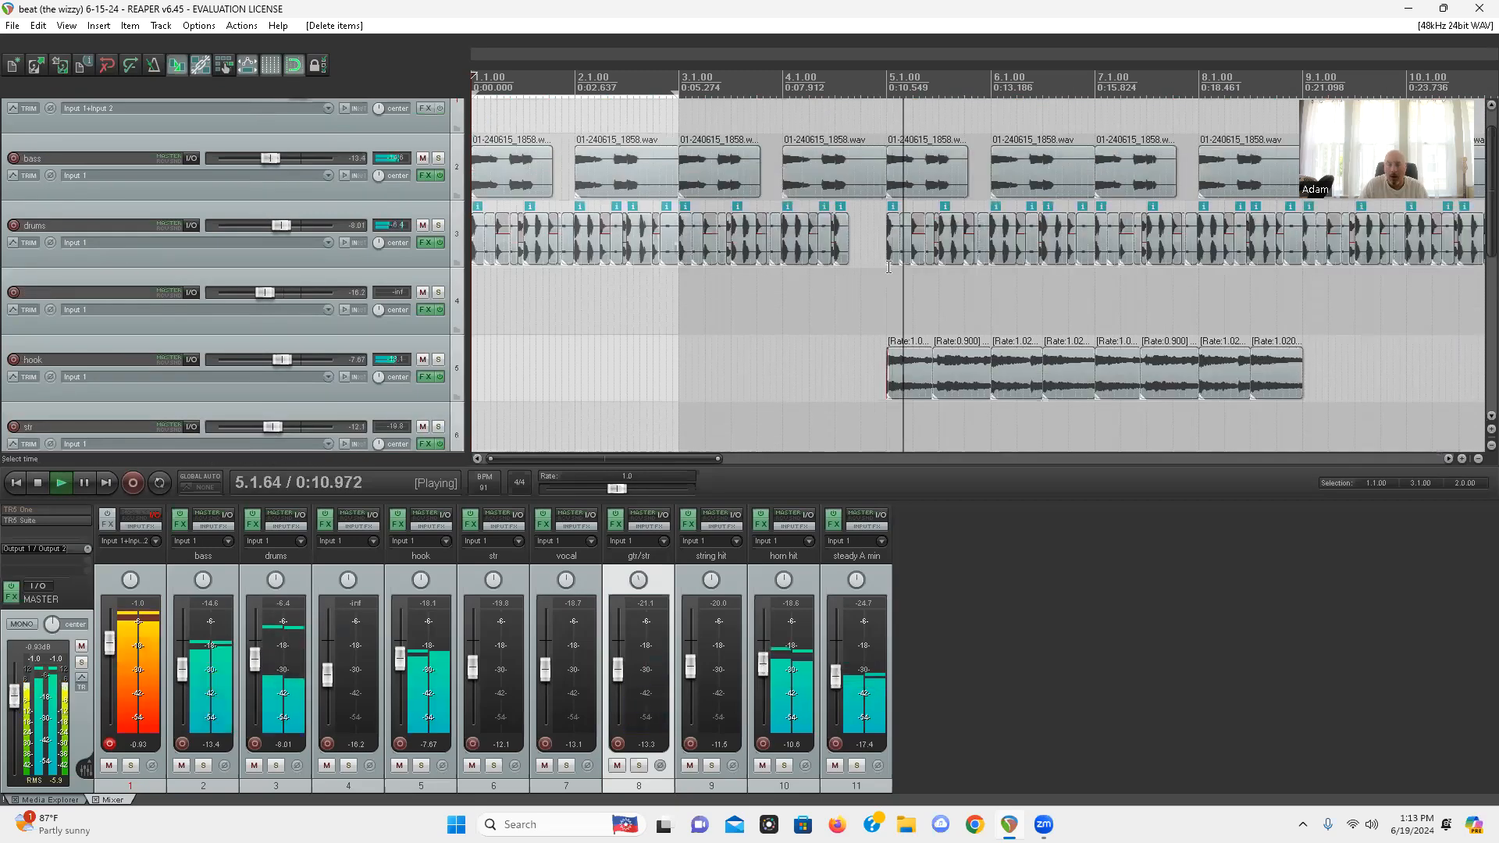
pyautogui.scroll(-4, 971, 278)
pyautogui.scroll(-4, 3, 265)
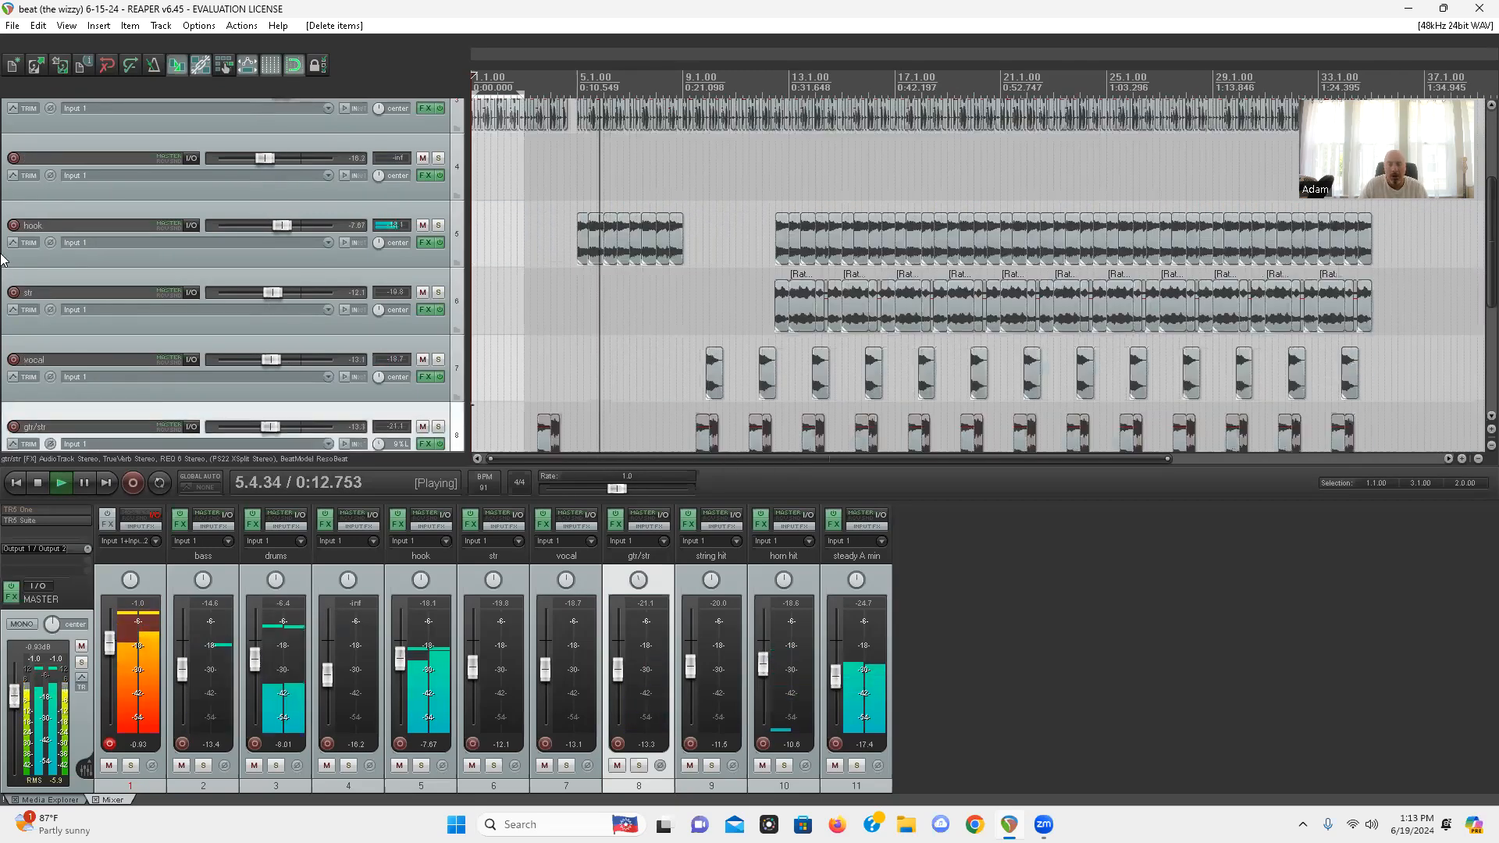
# Delete the pair of gtr/str clips around 10.1.00, just after the first hook section
pyautogui.click(693, 306)
pyautogui.scroll(3, 884, 332)
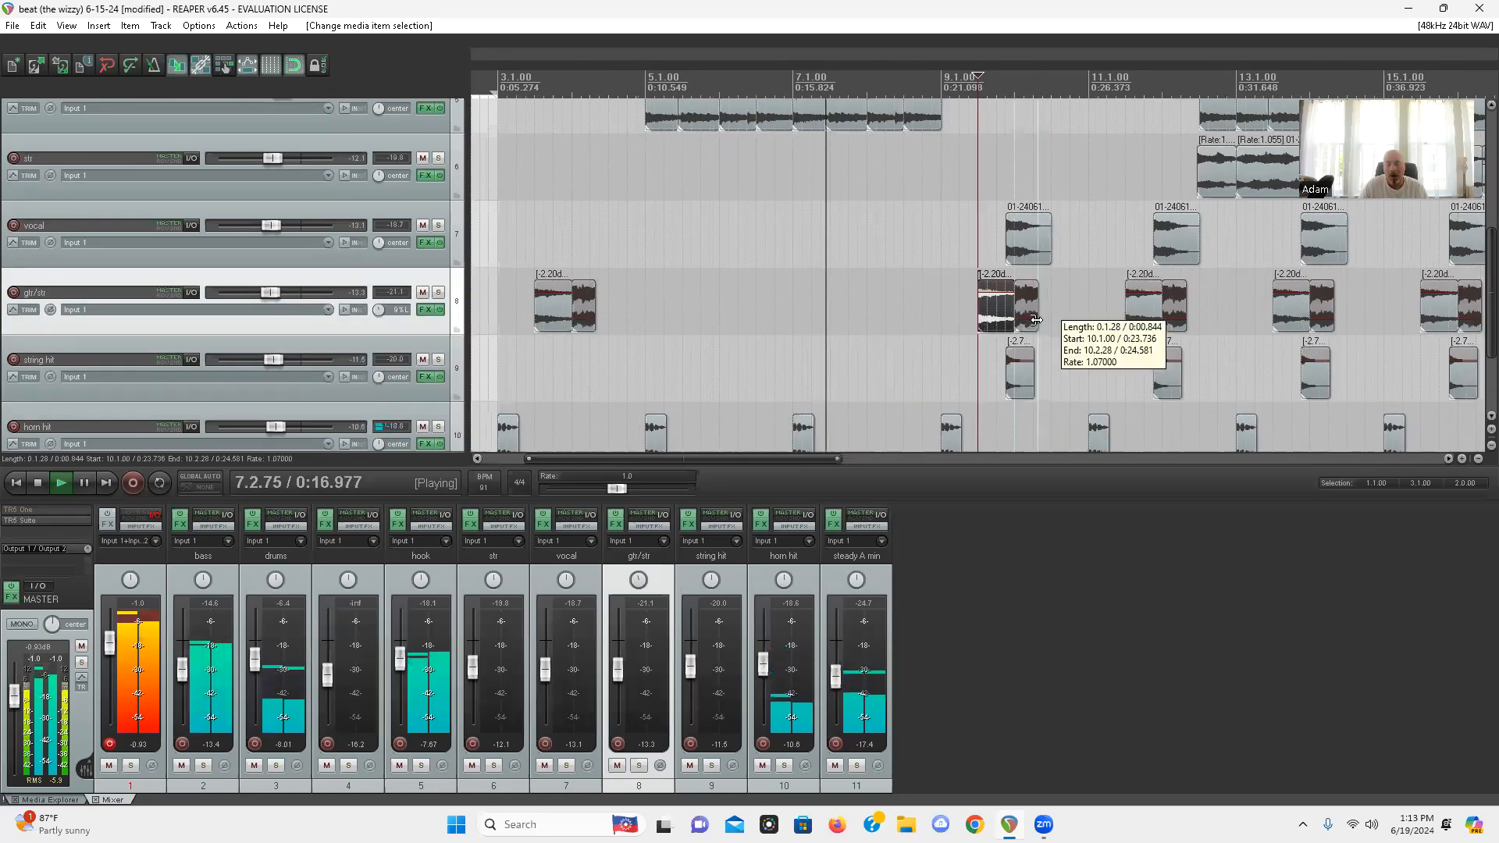
pyautogui.click(1035, 239)
pyautogui.scroll(-3, 1035, 235)
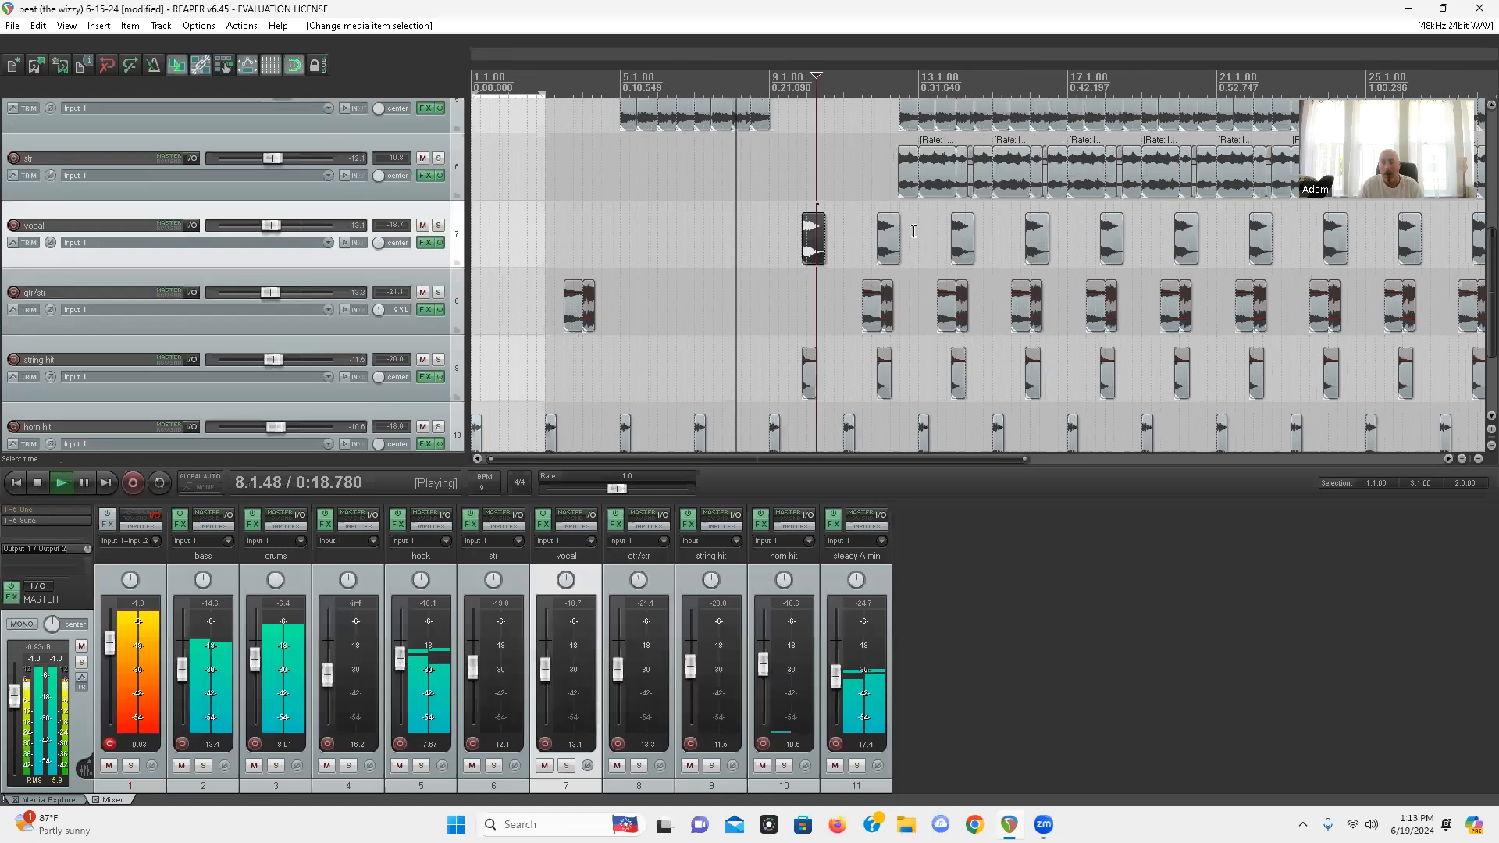
pyautogui.scroll(1, 900, 172)
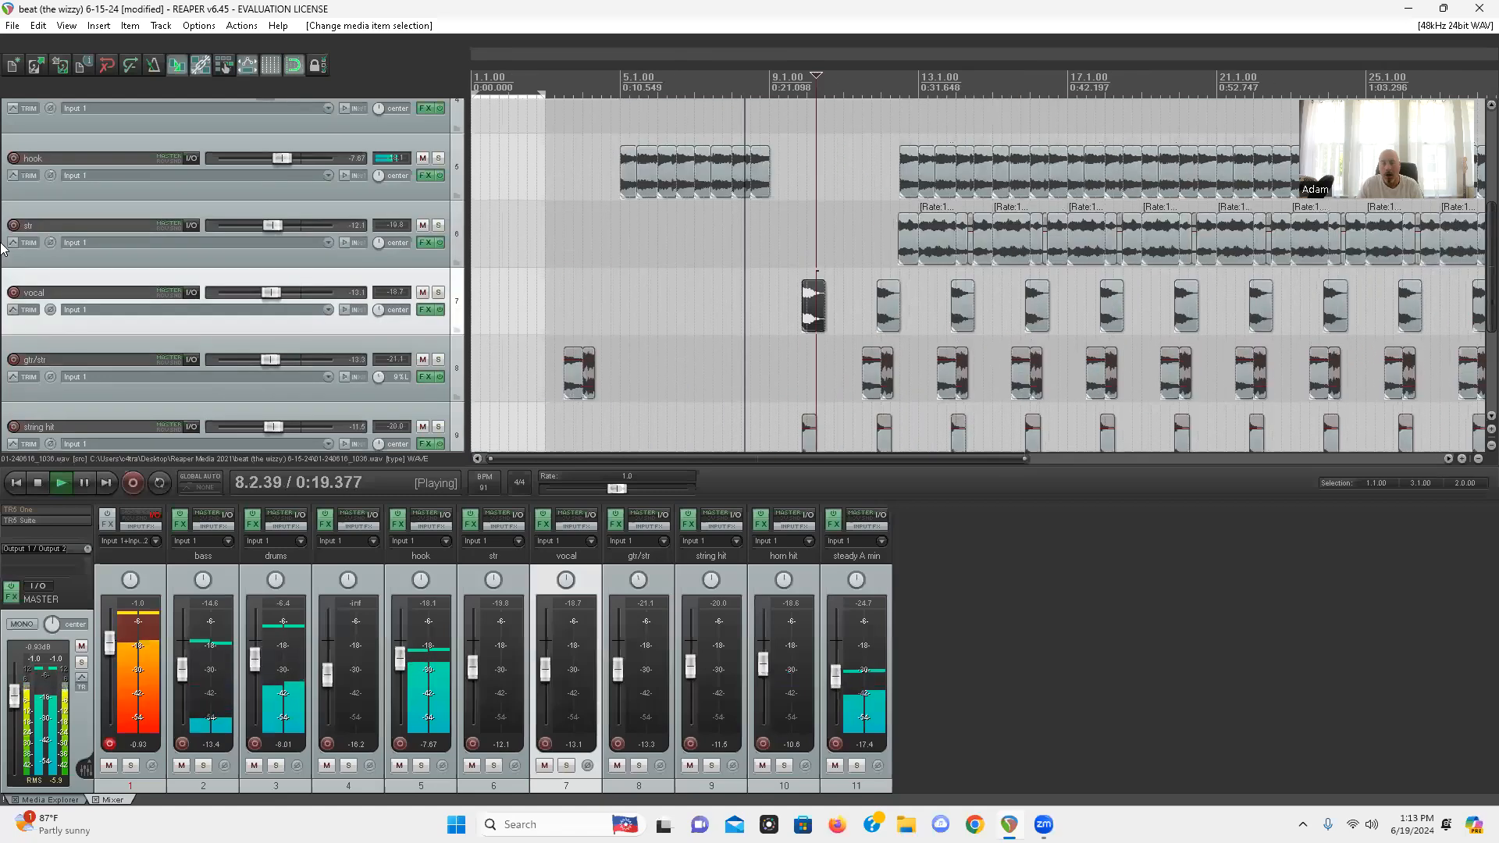
# Delete the hook clips between bar 12 and 15.1.00, and the str clips ahead of 14.1.00
pyautogui.click(899, 173)
pyautogui.press('Delete')
pyautogui.click(909, 250)
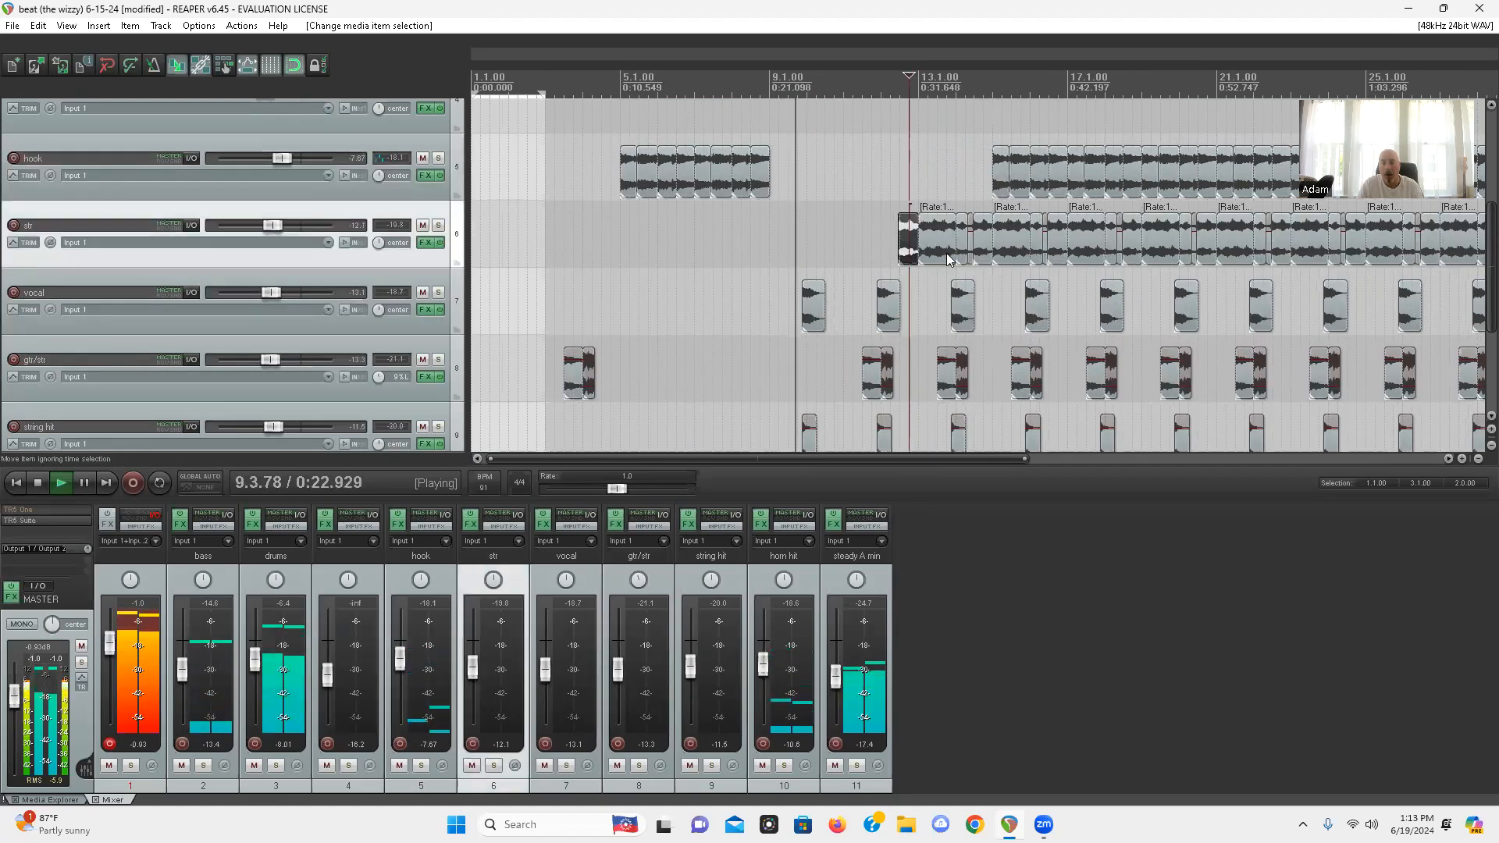
pyautogui.press('Delete')
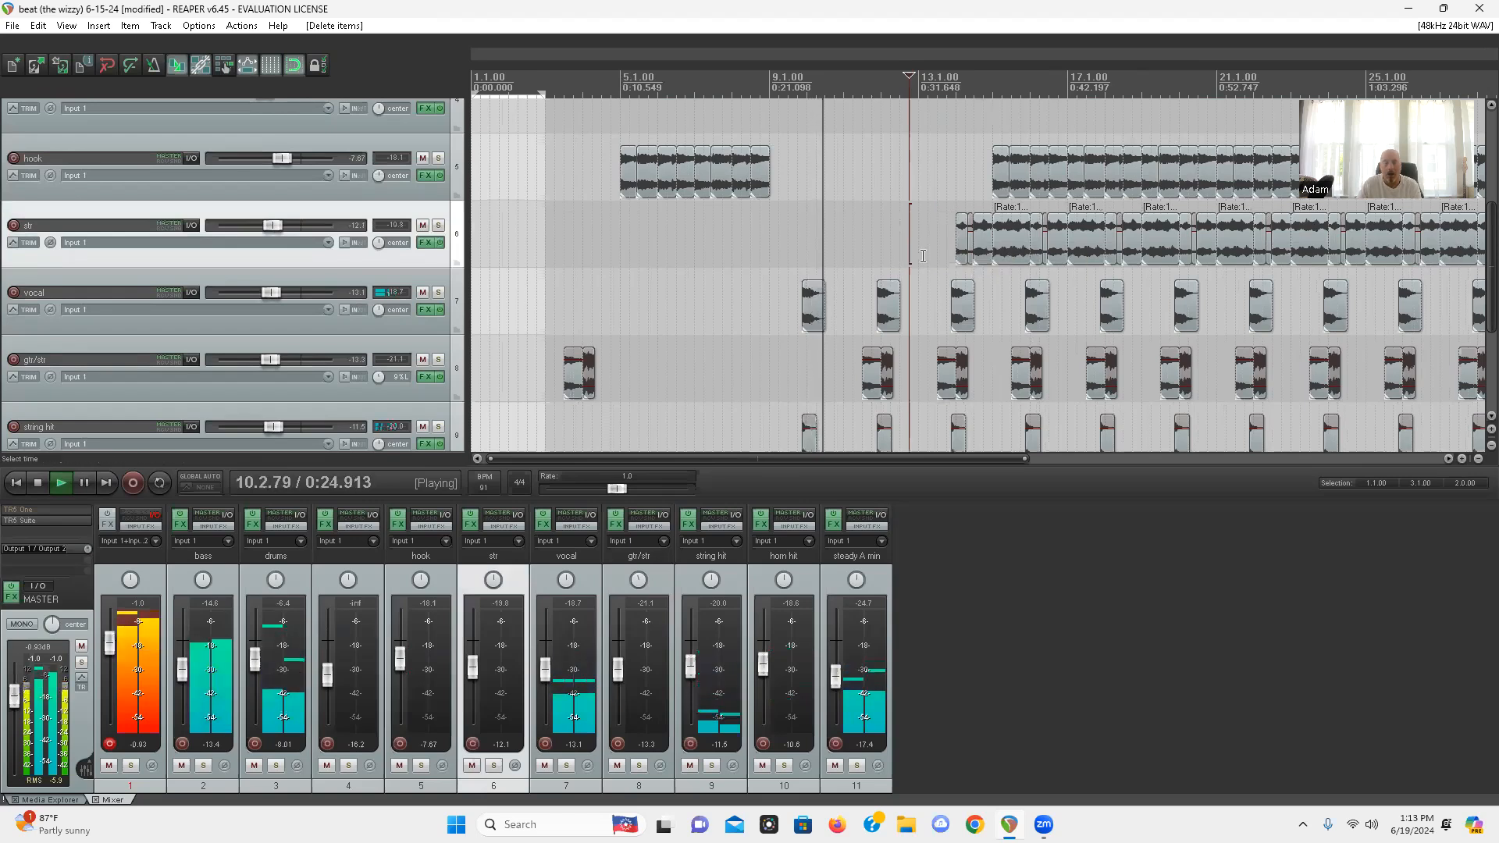
# Delete the vocal clip around 10.1.00 and play from bar 9 to audition the section without it
pyautogui.press('space')
pyautogui.click(809, 316)
pyautogui.press('Delete')
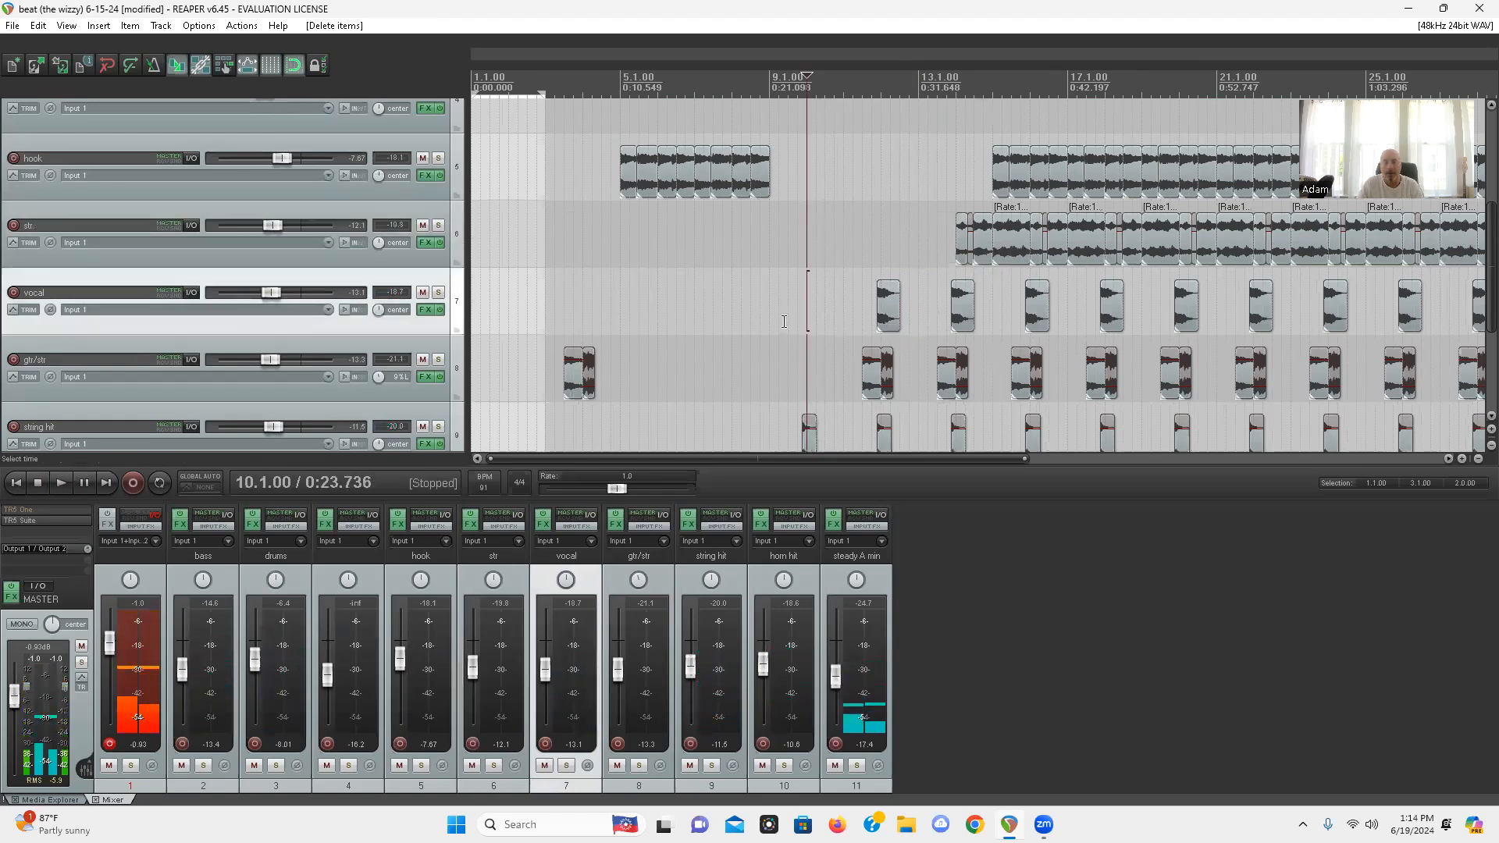
pyautogui.press('space')
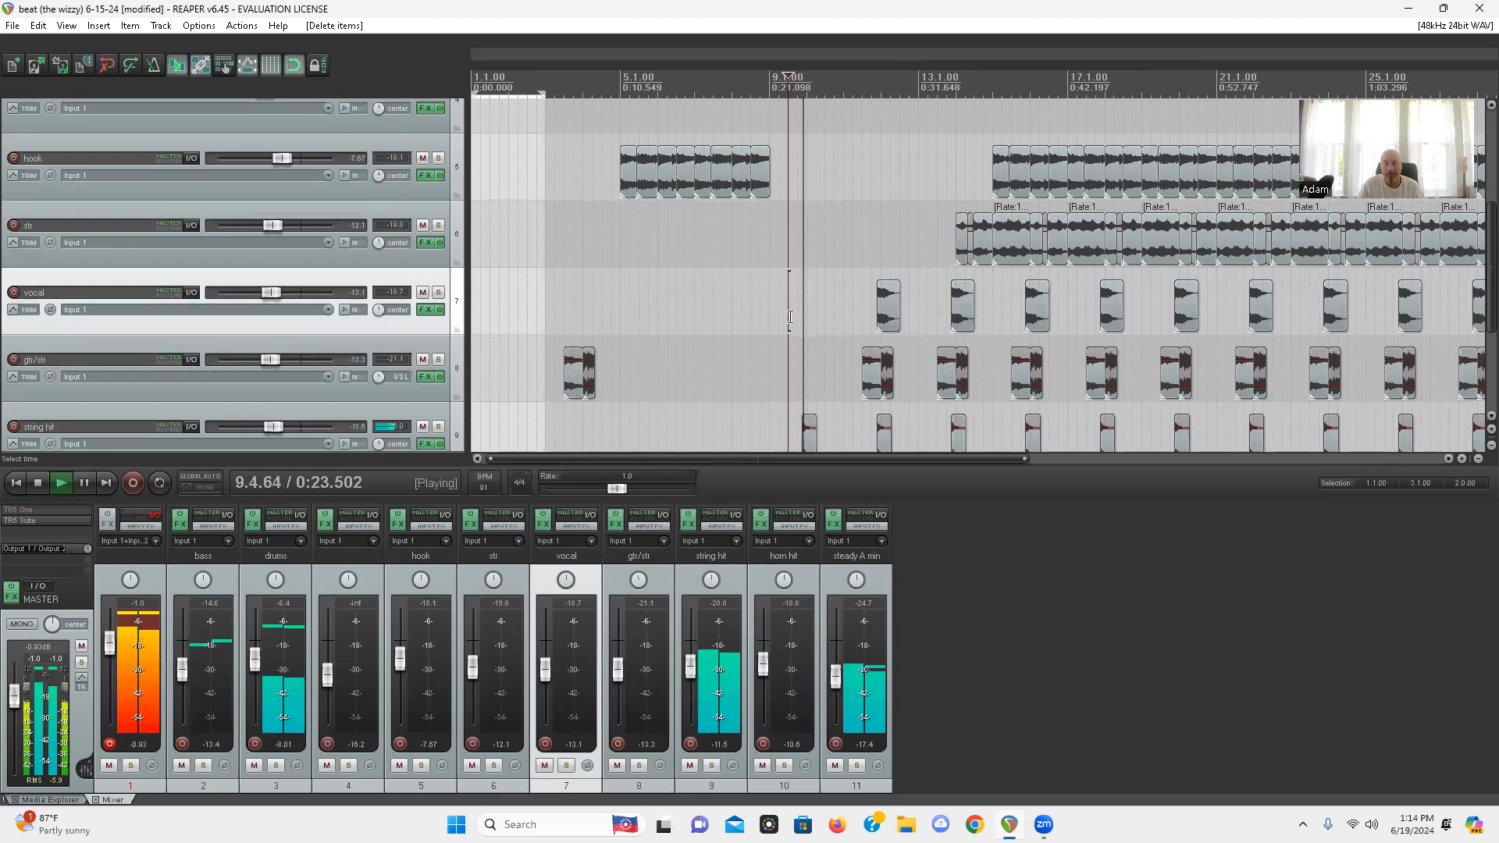
pyautogui.scroll(-1, 931, 365)
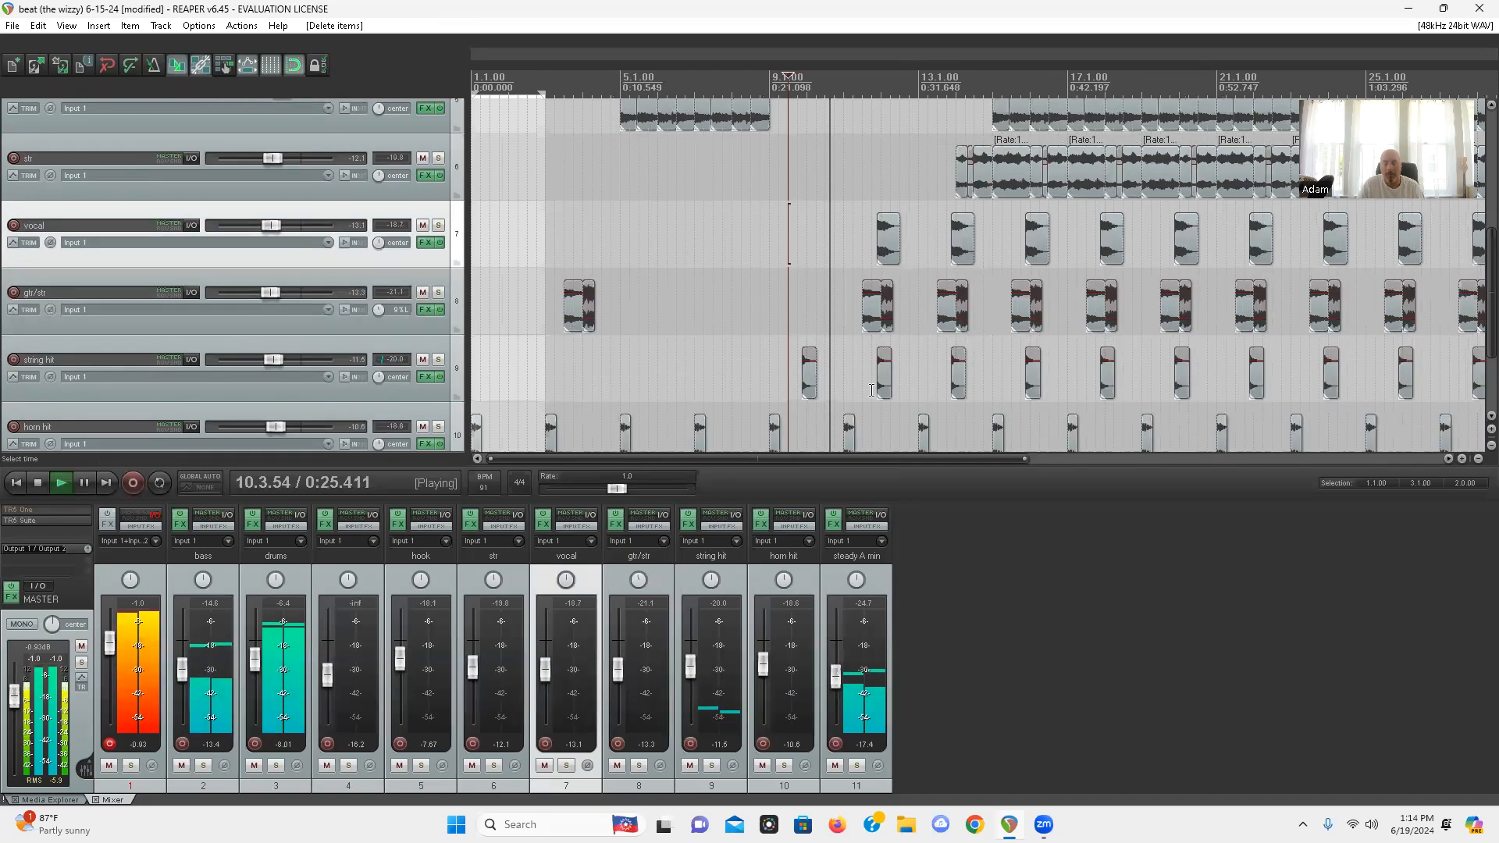
# Delete the gtr/str, string hit and vocal clips around 14.1.00
pyautogui.click(943, 320)
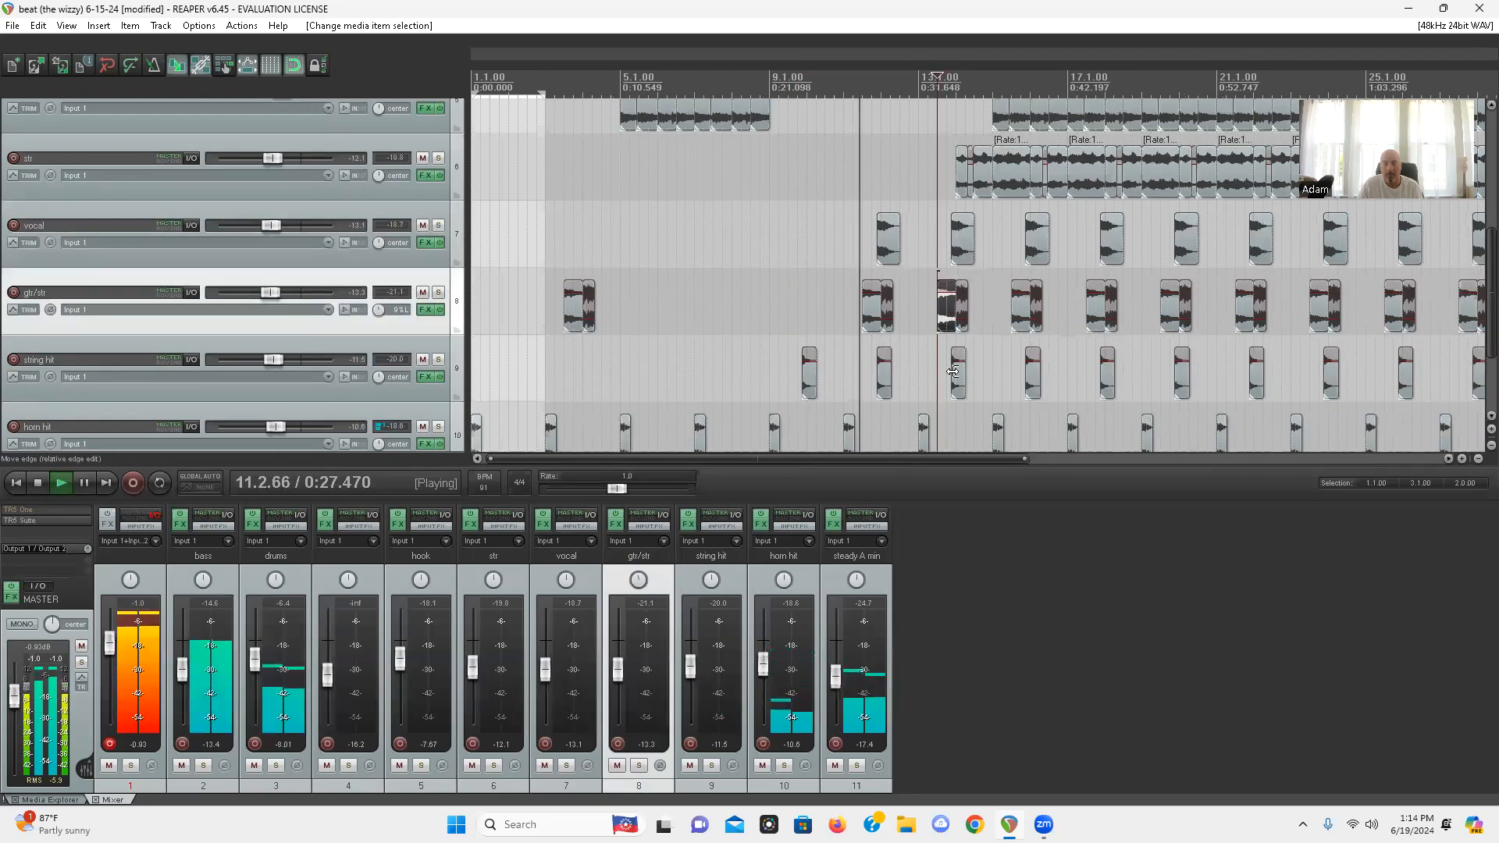
pyautogui.keyDown('shift'); pyautogui.click(959, 373); pyautogui.keyUp('shift')
pyautogui.keyDown('shift'); pyautogui.click(965, 241); pyautogui.keyUp('shift')
pyautogui.press('Delete')
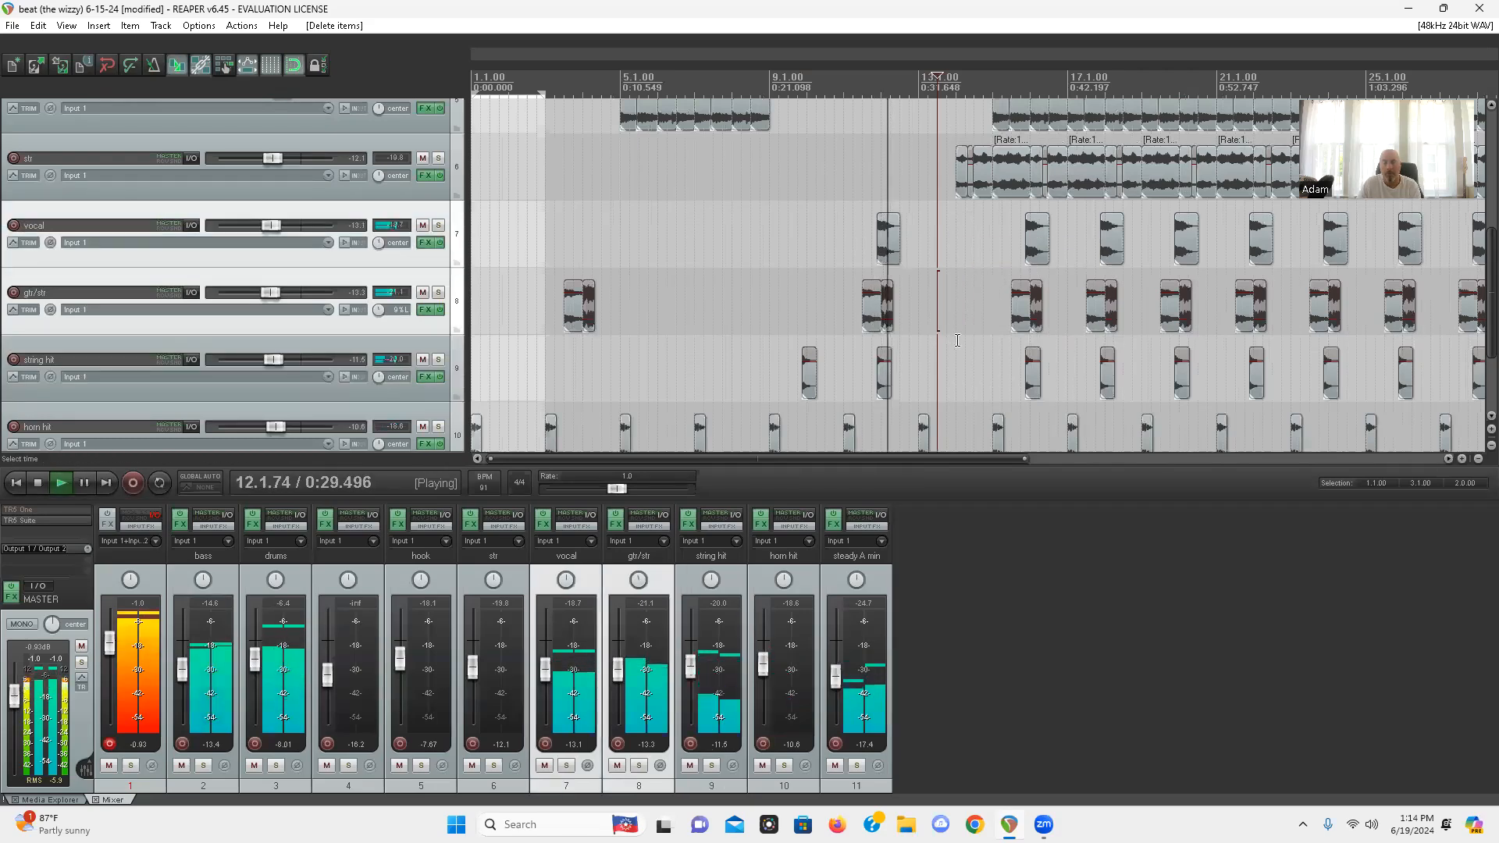
# Delete the str clips one by one between 14.1.00 and 15.1.00
pyautogui.scroll(1, 983, 266)
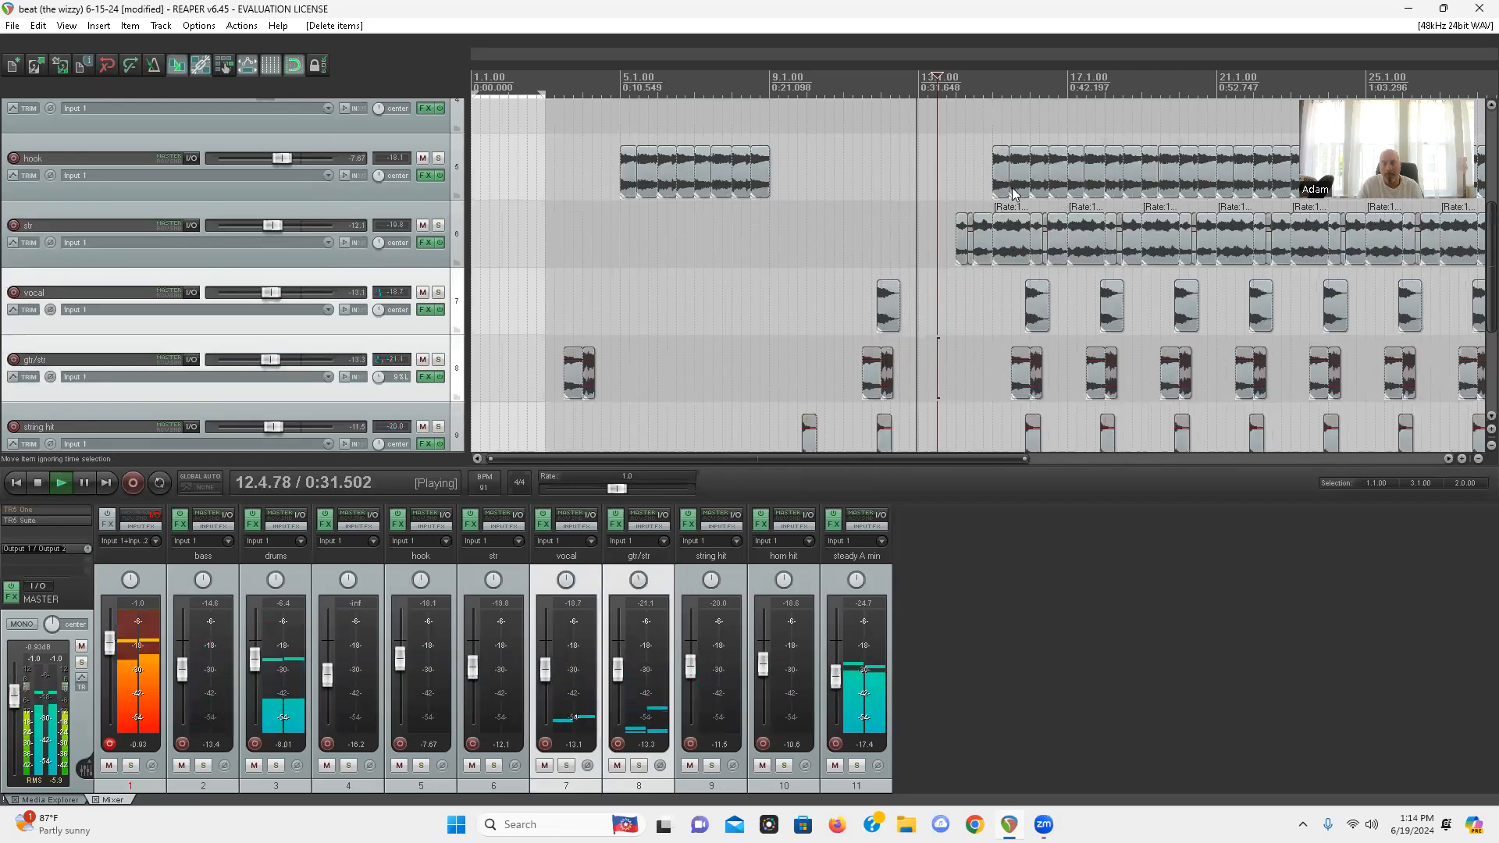
pyautogui.click(1008, 221)
pyautogui.scroll(3, 882, 253)
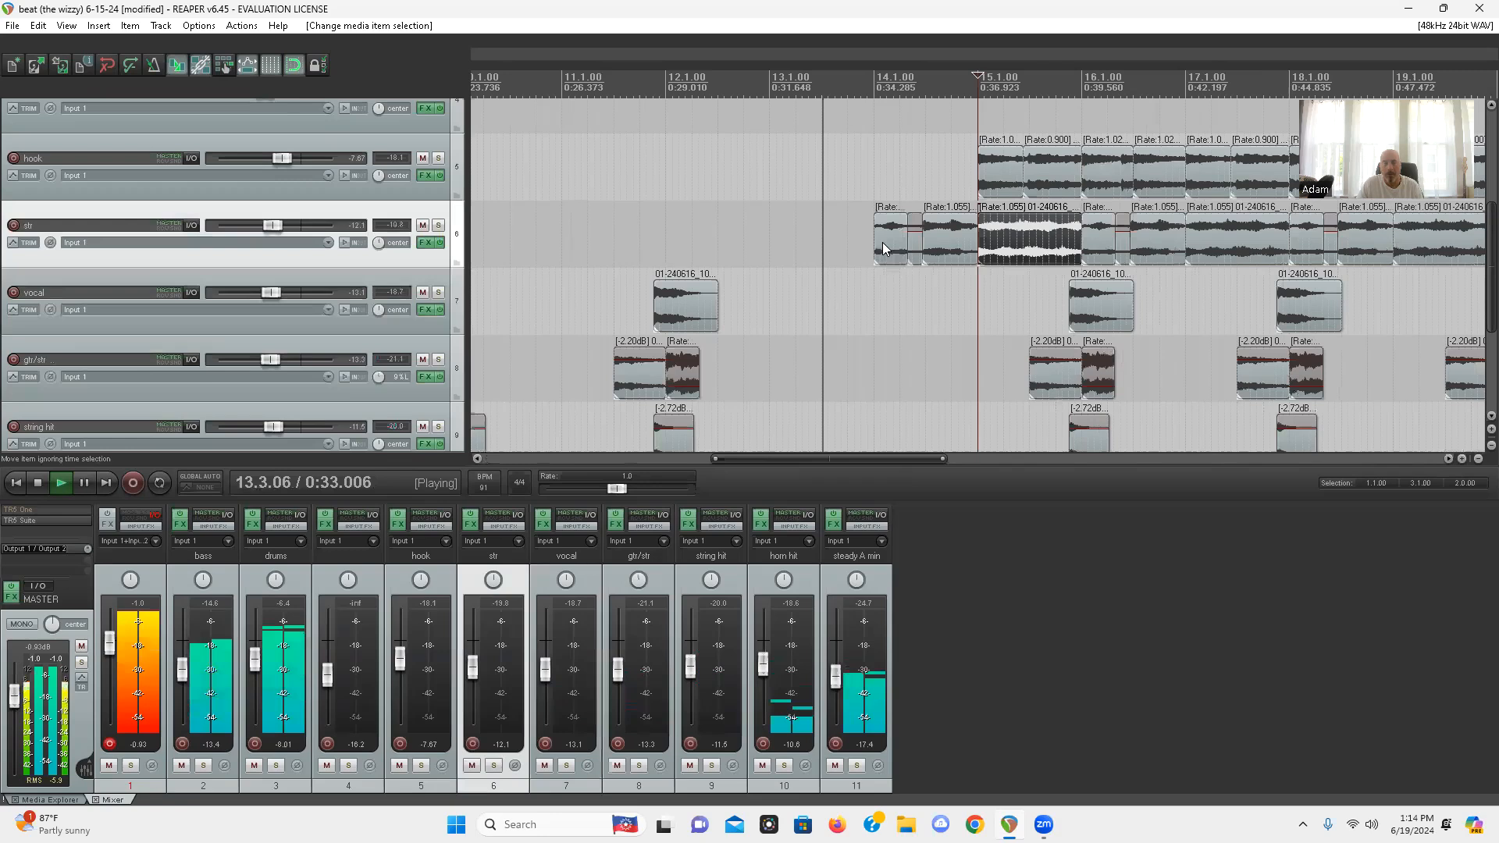
pyautogui.click(882, 248)
pyautogui.press('Delete')
pyautogui.click(913, 245)
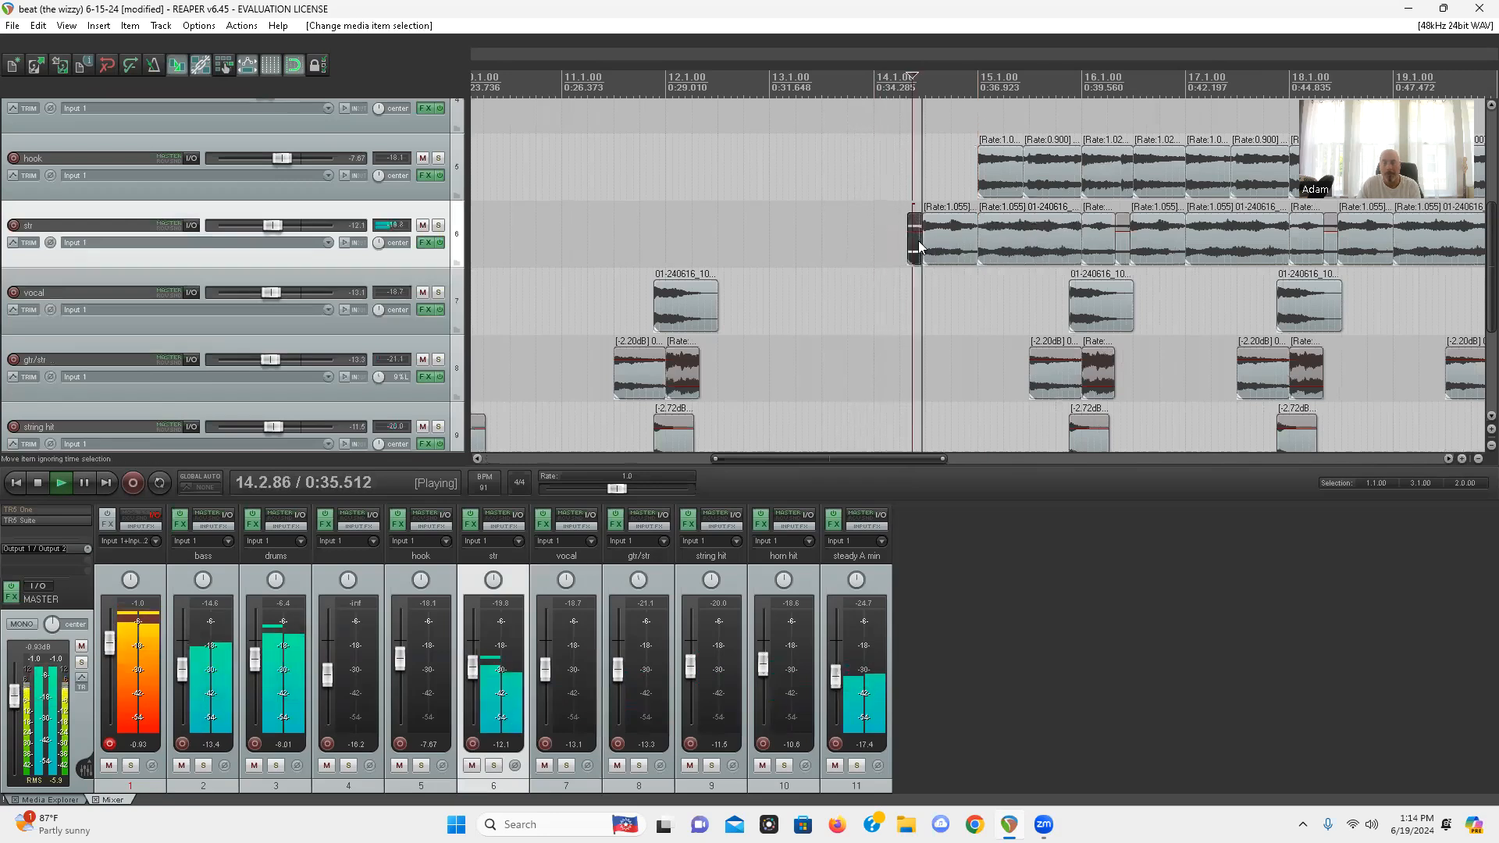
pyautogui.press('Delete')
pyautogui.click(958, 226)
pyautogui.press('Delete')
# Delete the hook clips from 15.1.00 through the first clip of bar 17
pyautogui.click(991, 178)
pyautogui.press('Delete')
pyautogui.click(1058, 183)
pyautogui.press('Delete')
pyautogui.press('Delete')
pyautogui.click(1208, 178)
pyautogui.press('Delete')
pyautogui.press('space')
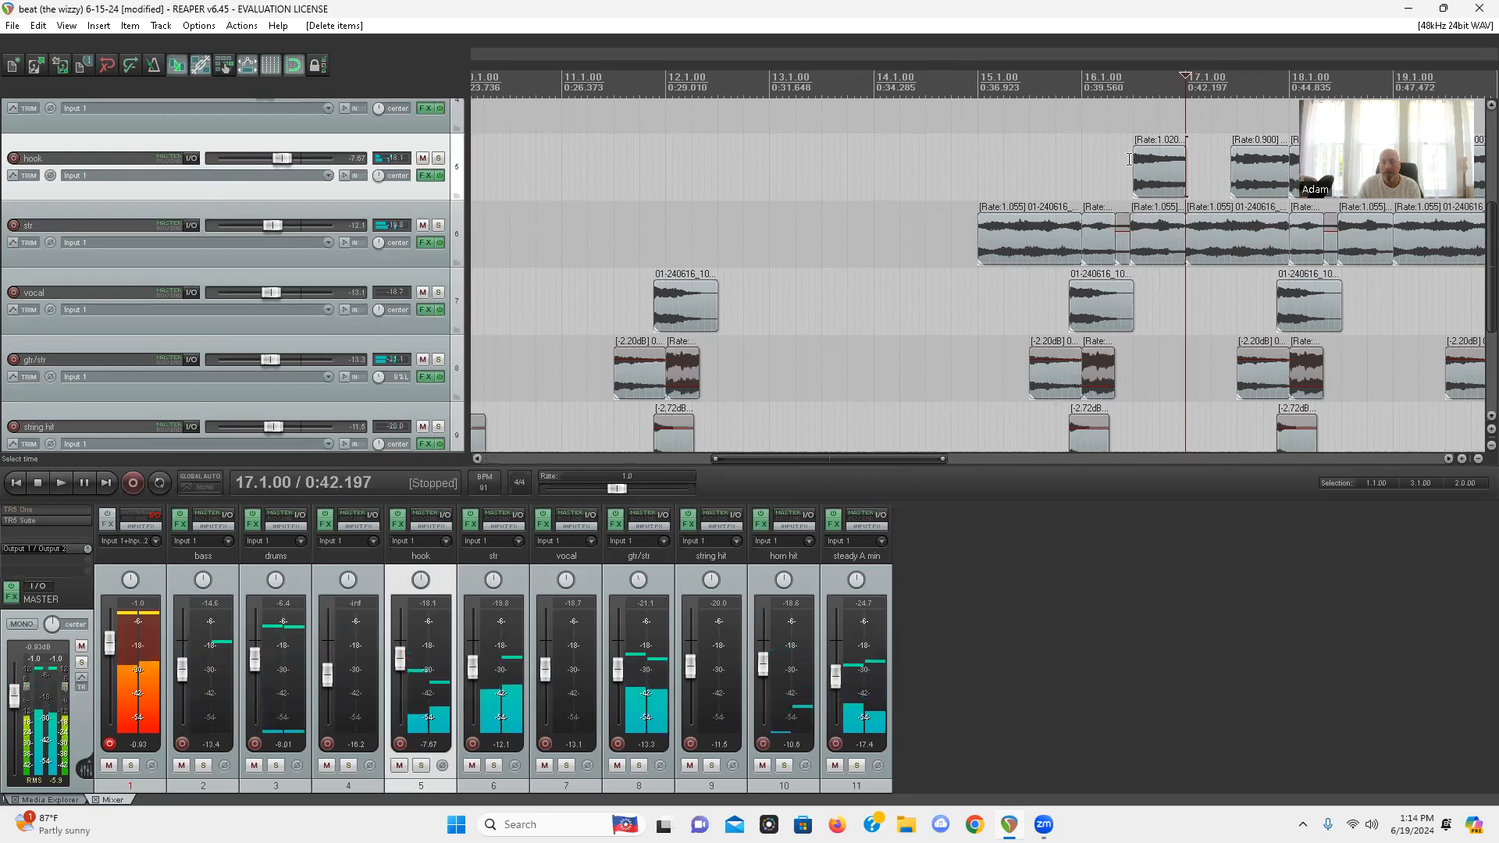
pyautogui.click(1160, 178)
pyautogui.press('Delete')
# Delete the str clips from 15.1.00 up to about the middle of bar 16
pyautogui.scroll(-3, 1036, 183)
pyautogui.scroll(-3, 6, 184)
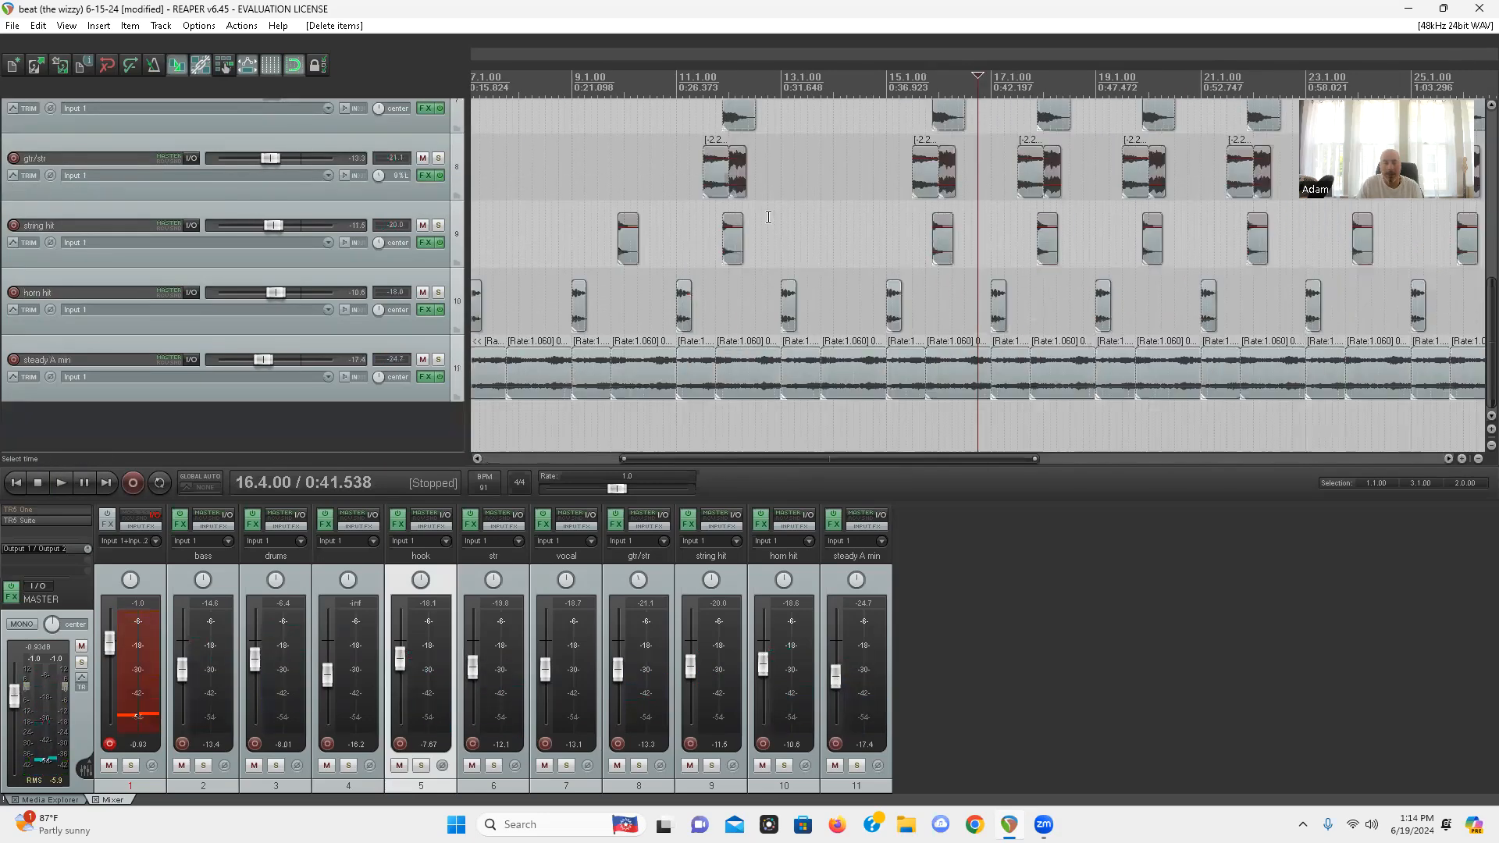
pyautogui.scroll(3, 880, 278)
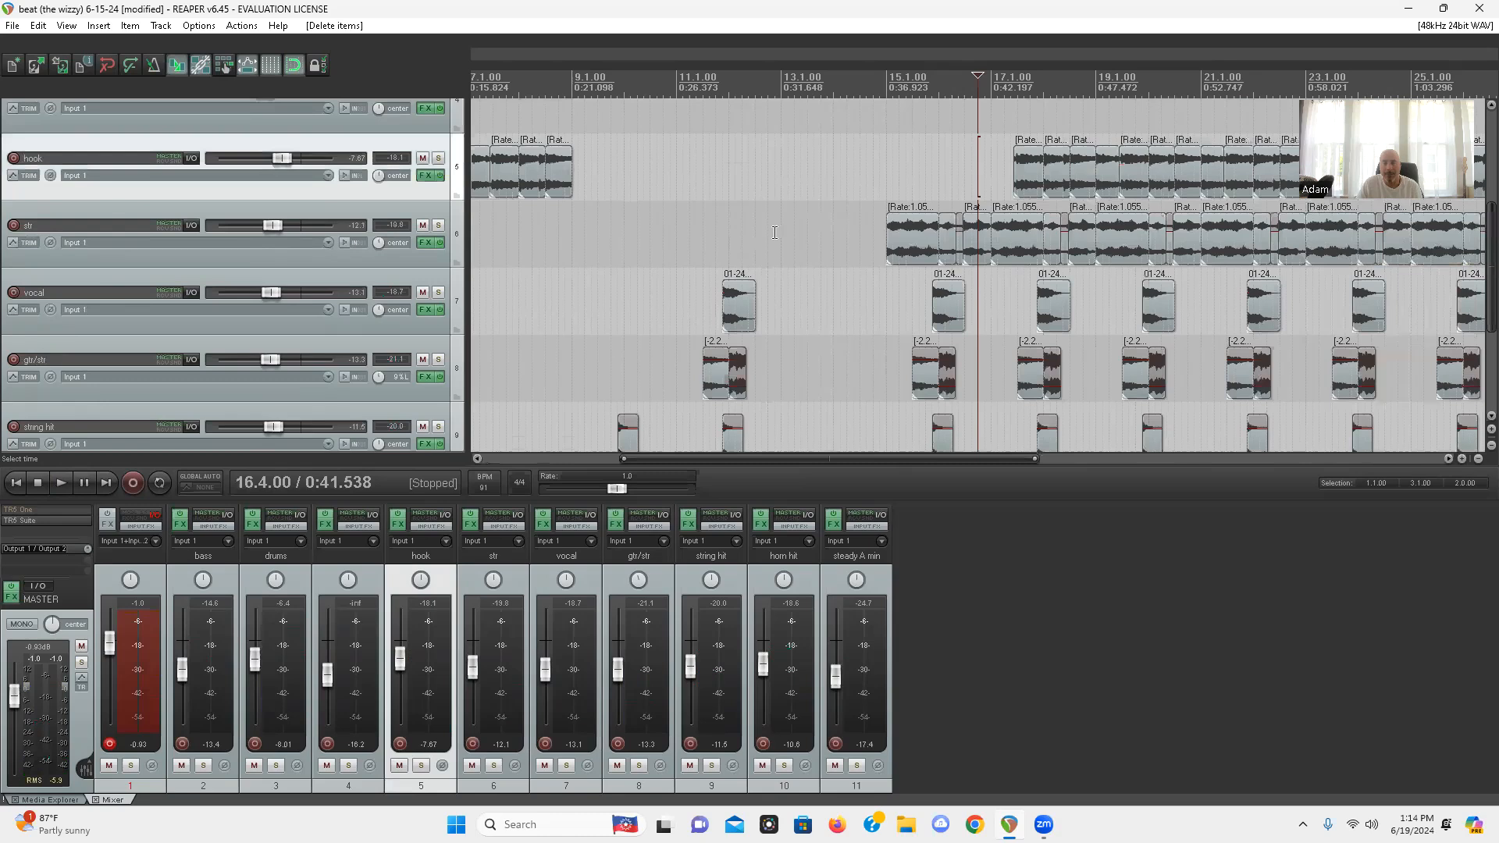
pyautogui.click(904, 251)
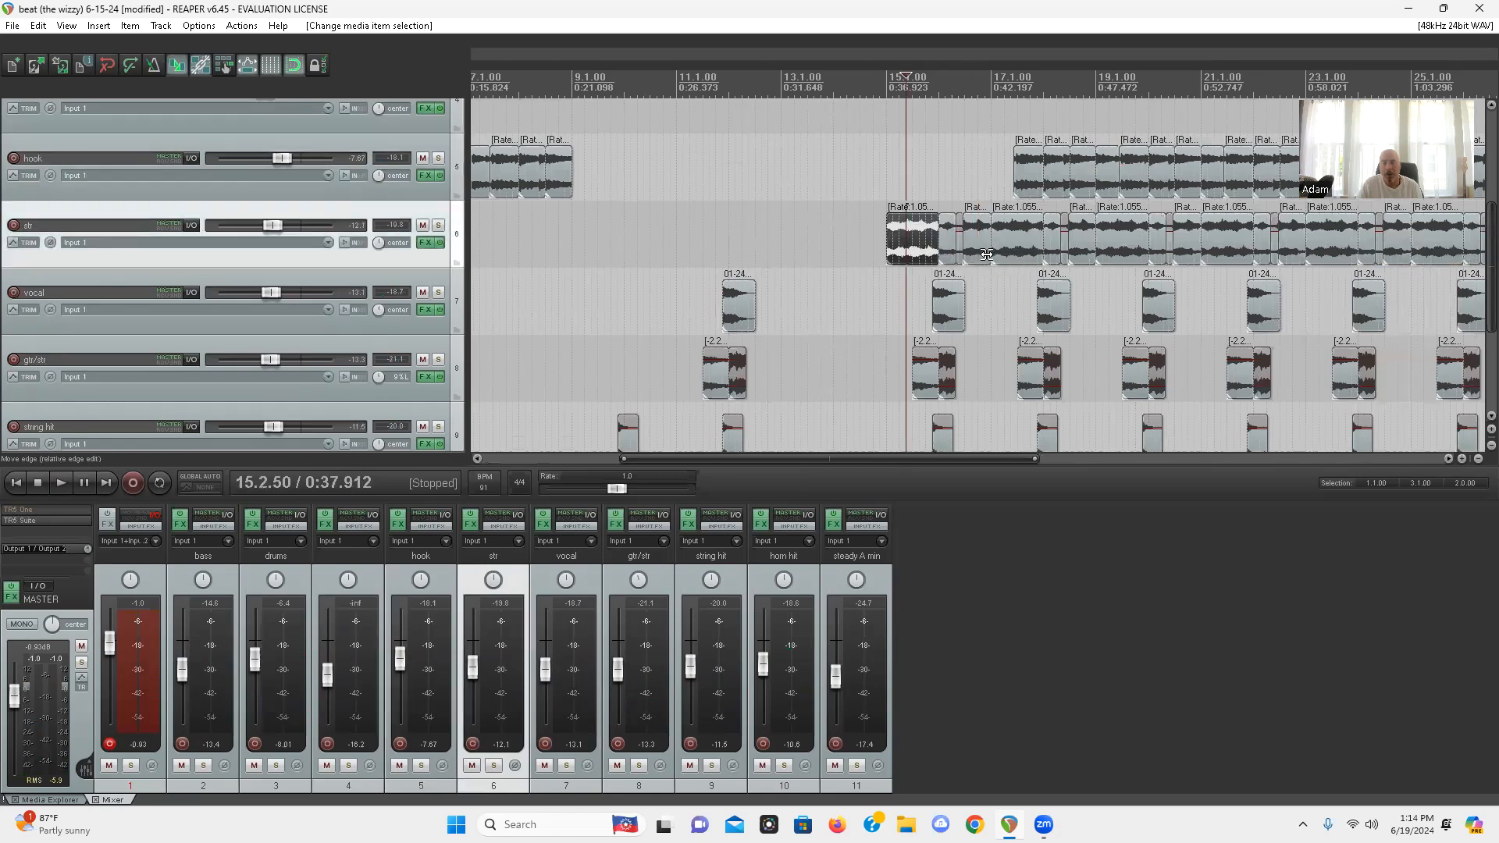
pyautogui.keyDown('ctrl'); pyautogui.click(959, 252); pyautogui.keyUp('ctrl')
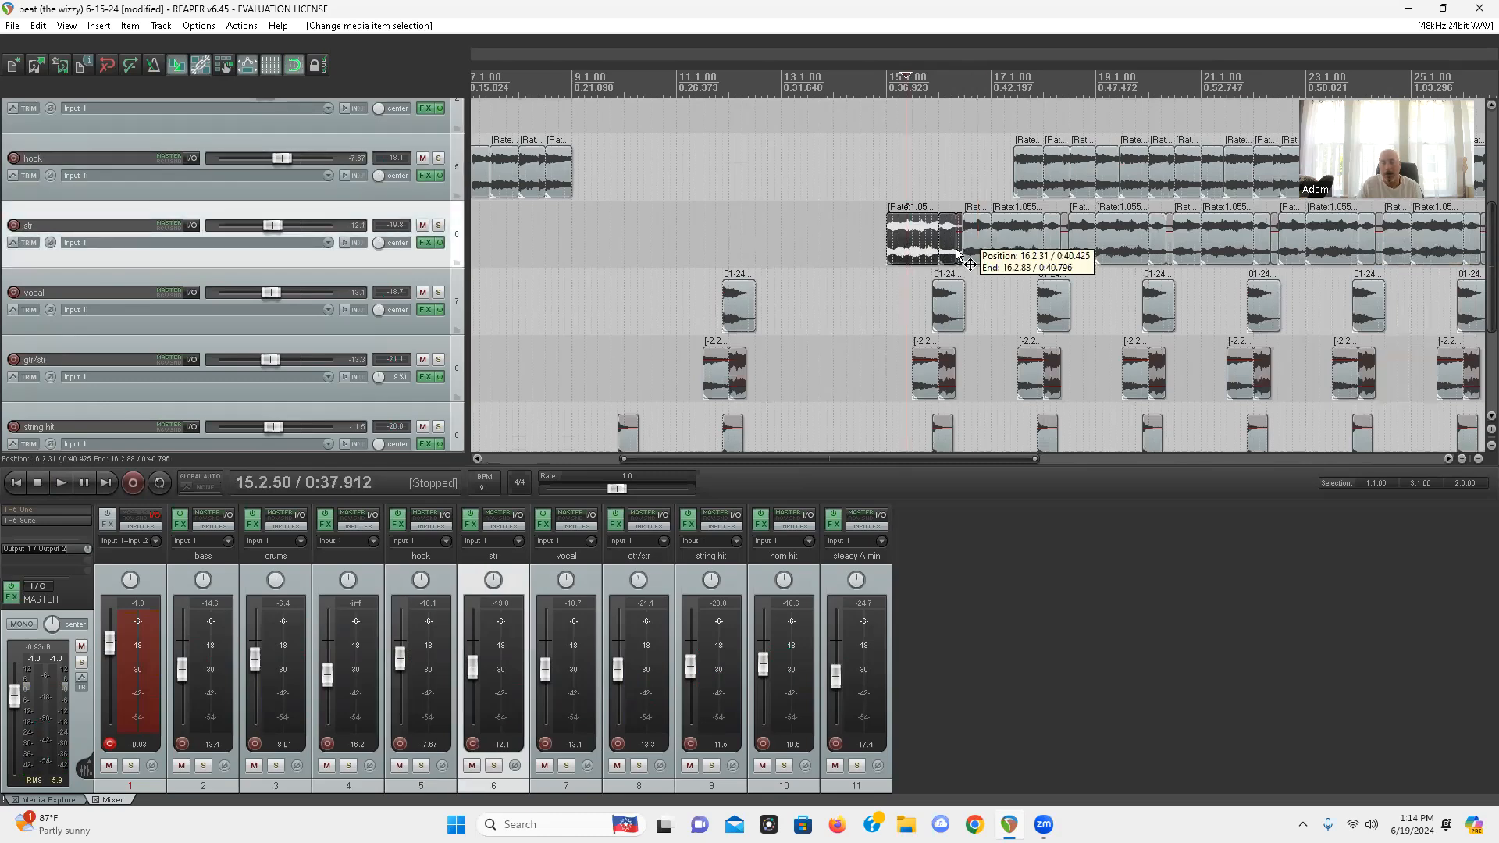
pyautogui.press('Delete')
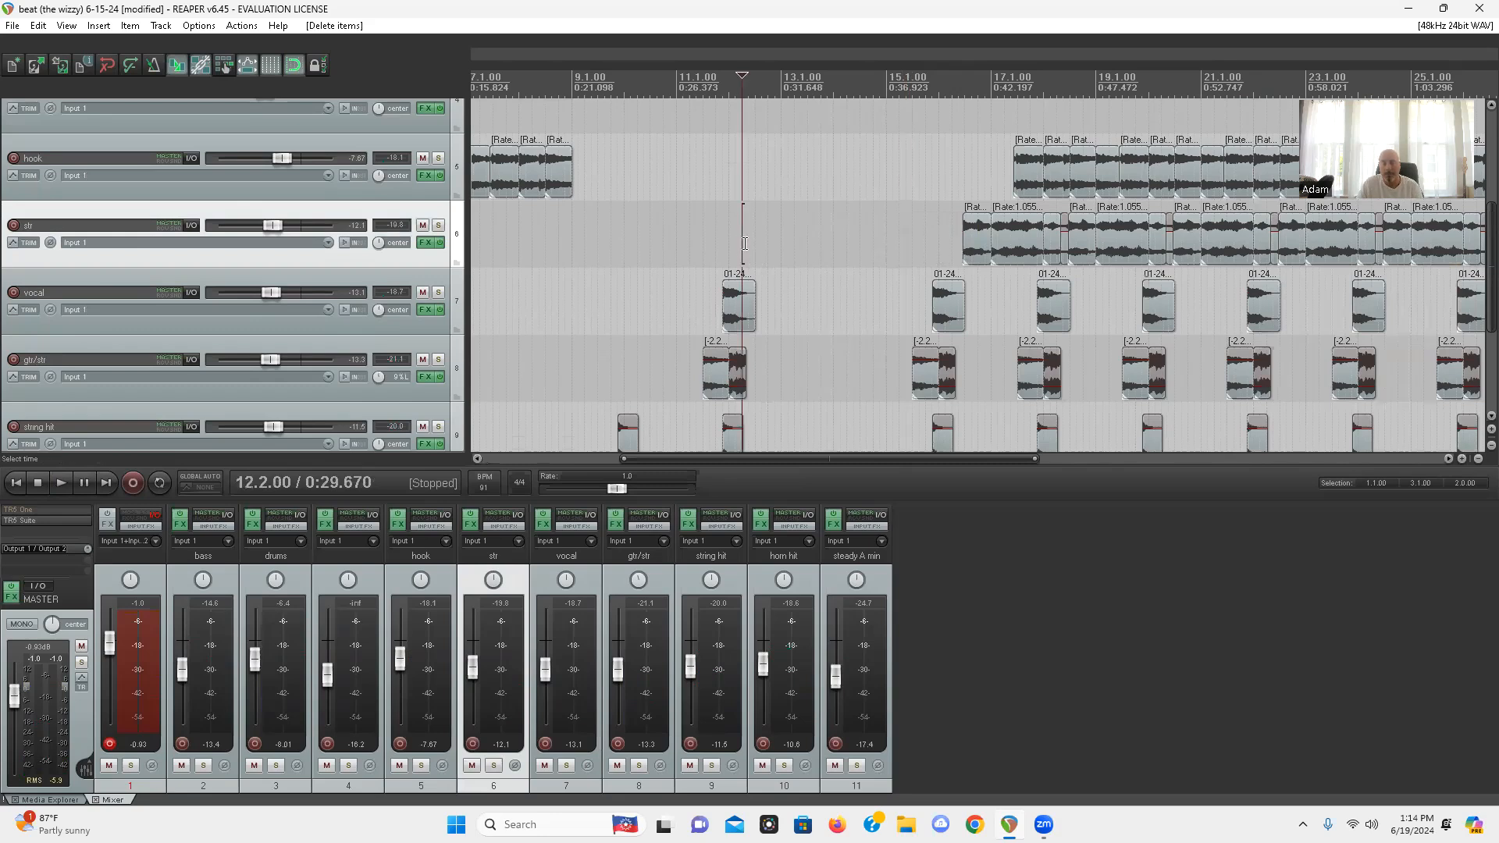
# Delete the remaining str clips ahead of 19.1.00 and the hook clips through the first clip of bar 21
pyautogui.moveTo(961, 238); pyautogui.dragTo(1075, 193)
pyautogui.click(1037, 232)
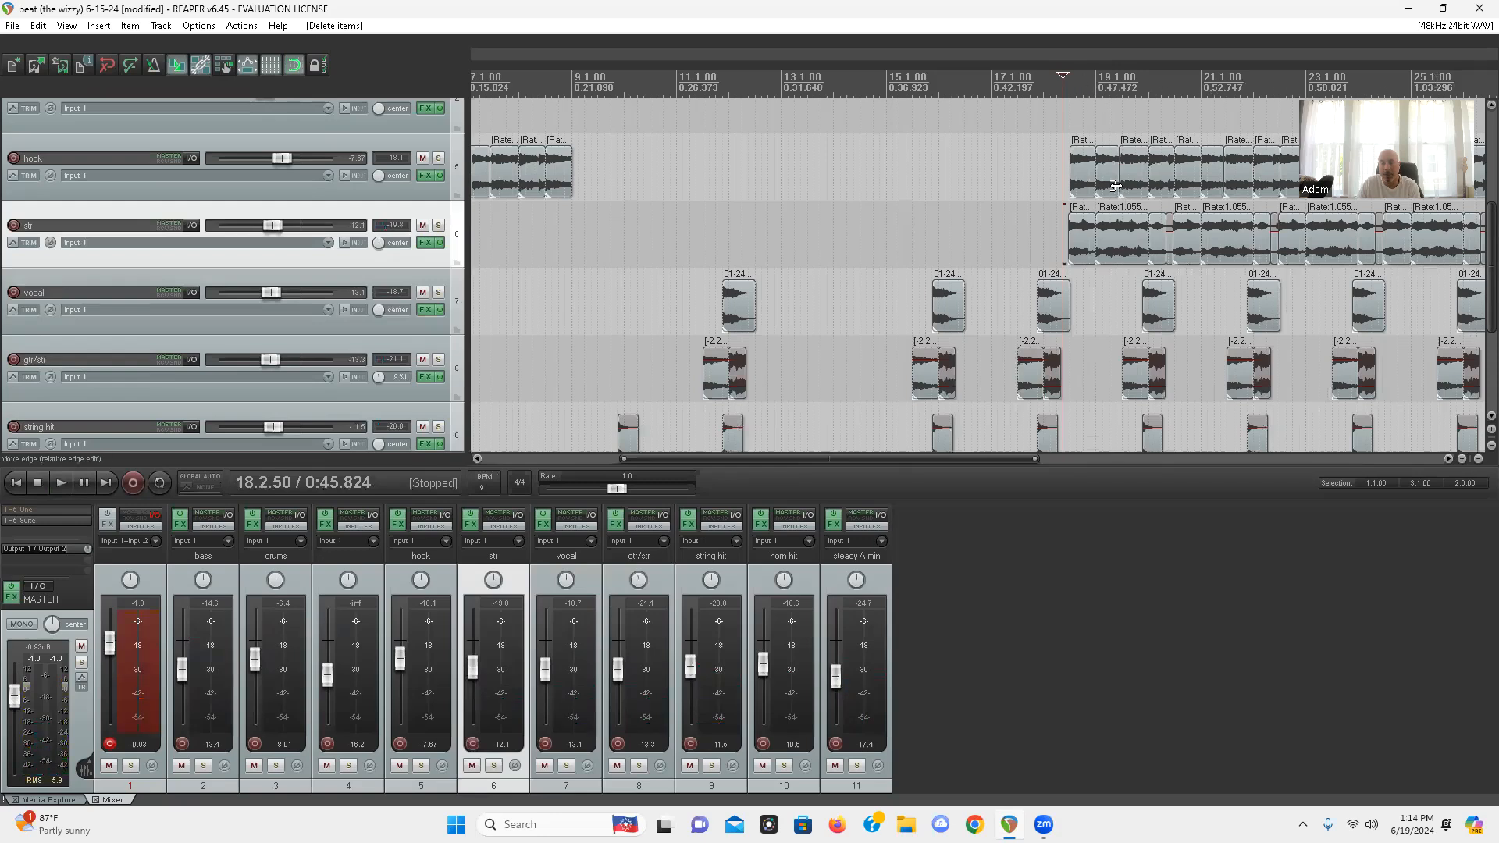
pyautogui.click(1077, 181)
pyautogui.press('Delete')
pyautogui.click(1073, 251)
pyautogui.scroll(4, 1098, 251)
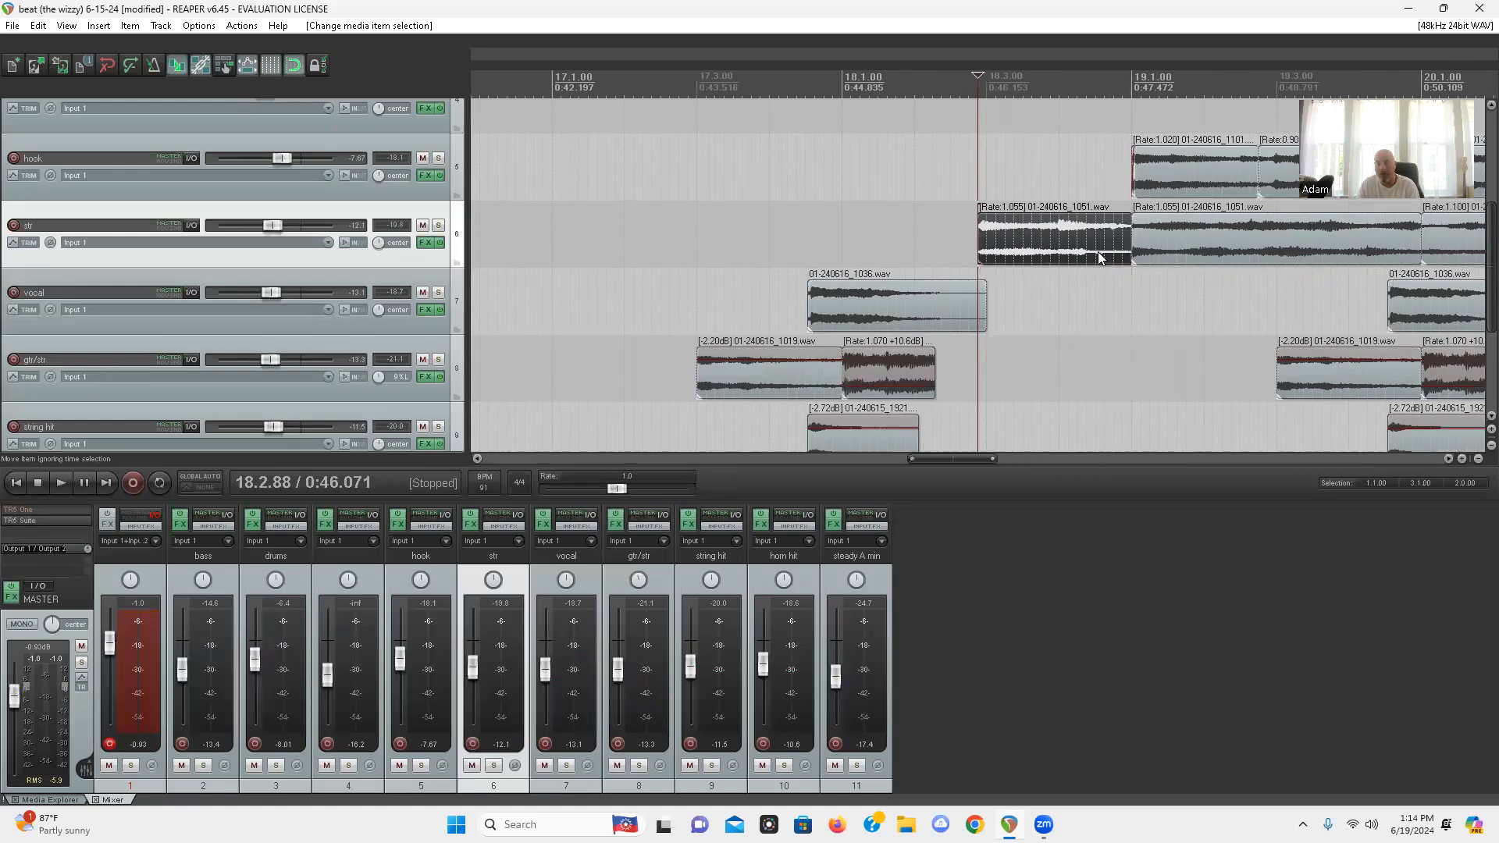
pyautogui.press('Delete')
pyautogui.scroll(-6, 1098, 251)
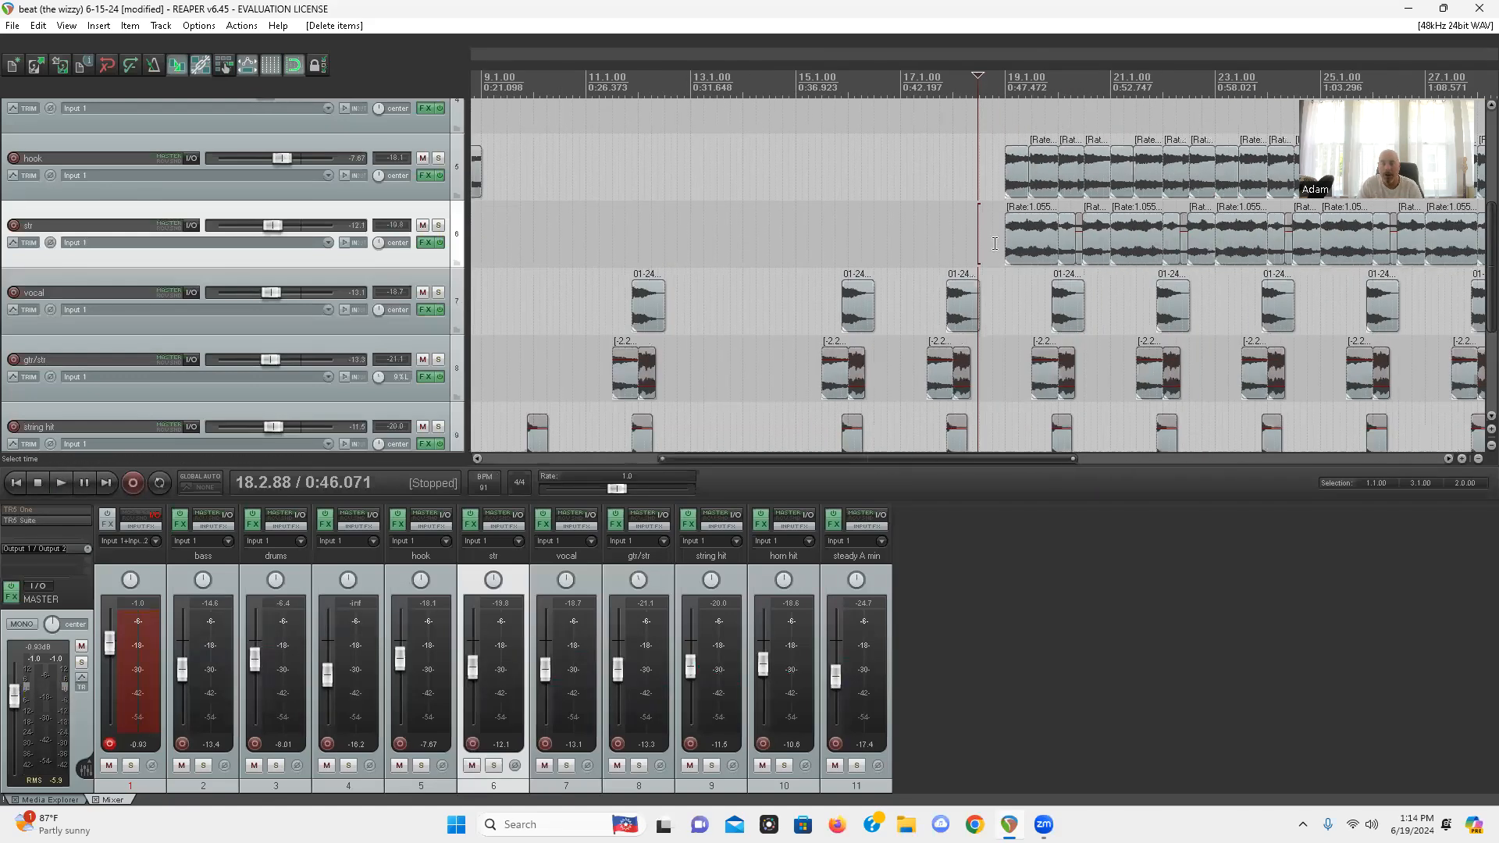
pyautogui.moveTo(1018, 186); pyautogui.dragTo(1130, 185)
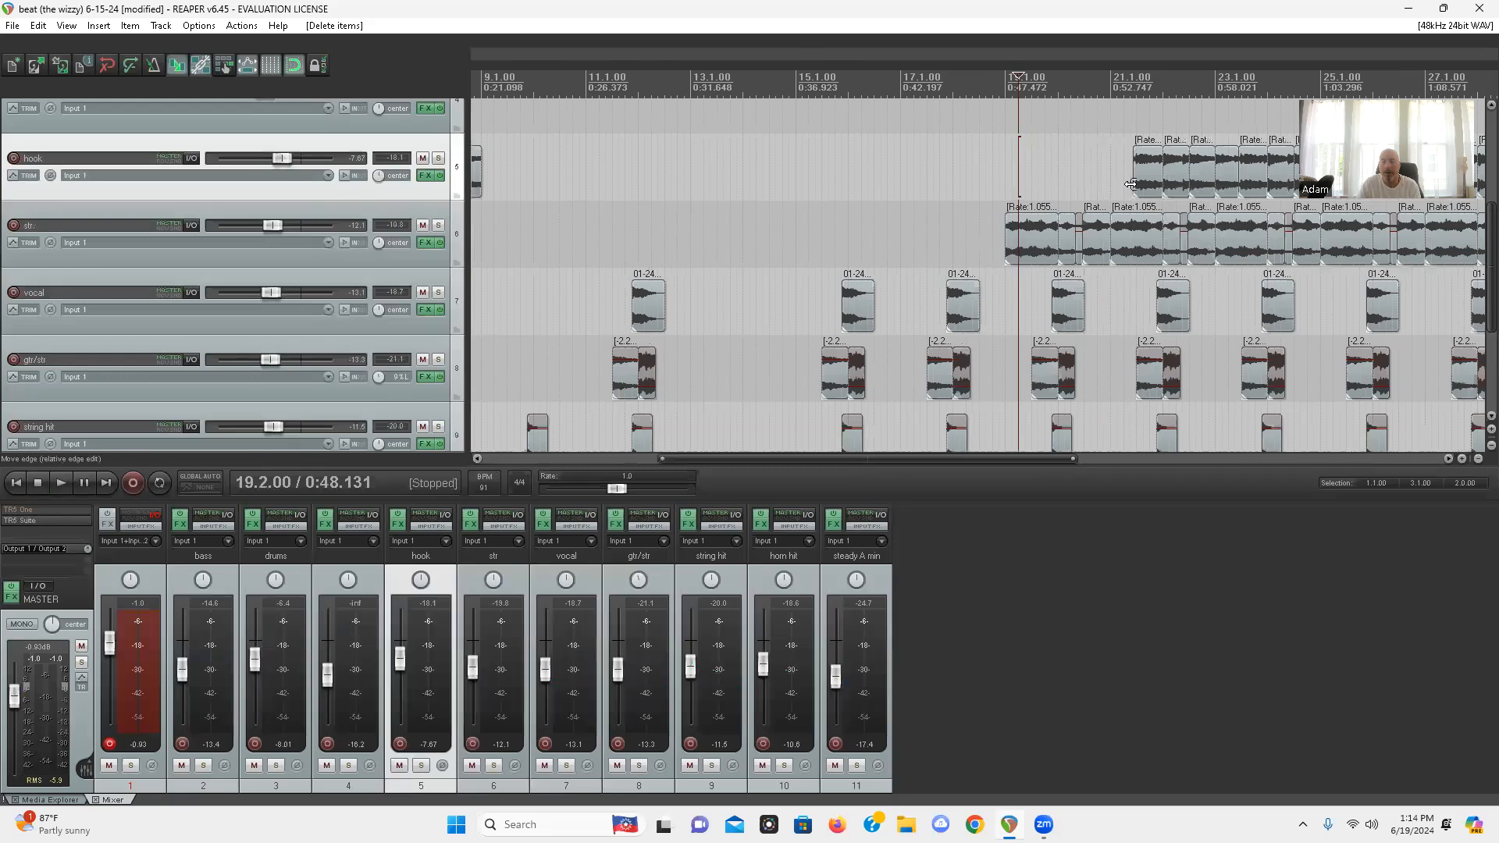
# Play the arrangement from bar 12 and delete the vocal and string hit clips around 18.1.00
pyautogui.scroll(-1, 2, 225)
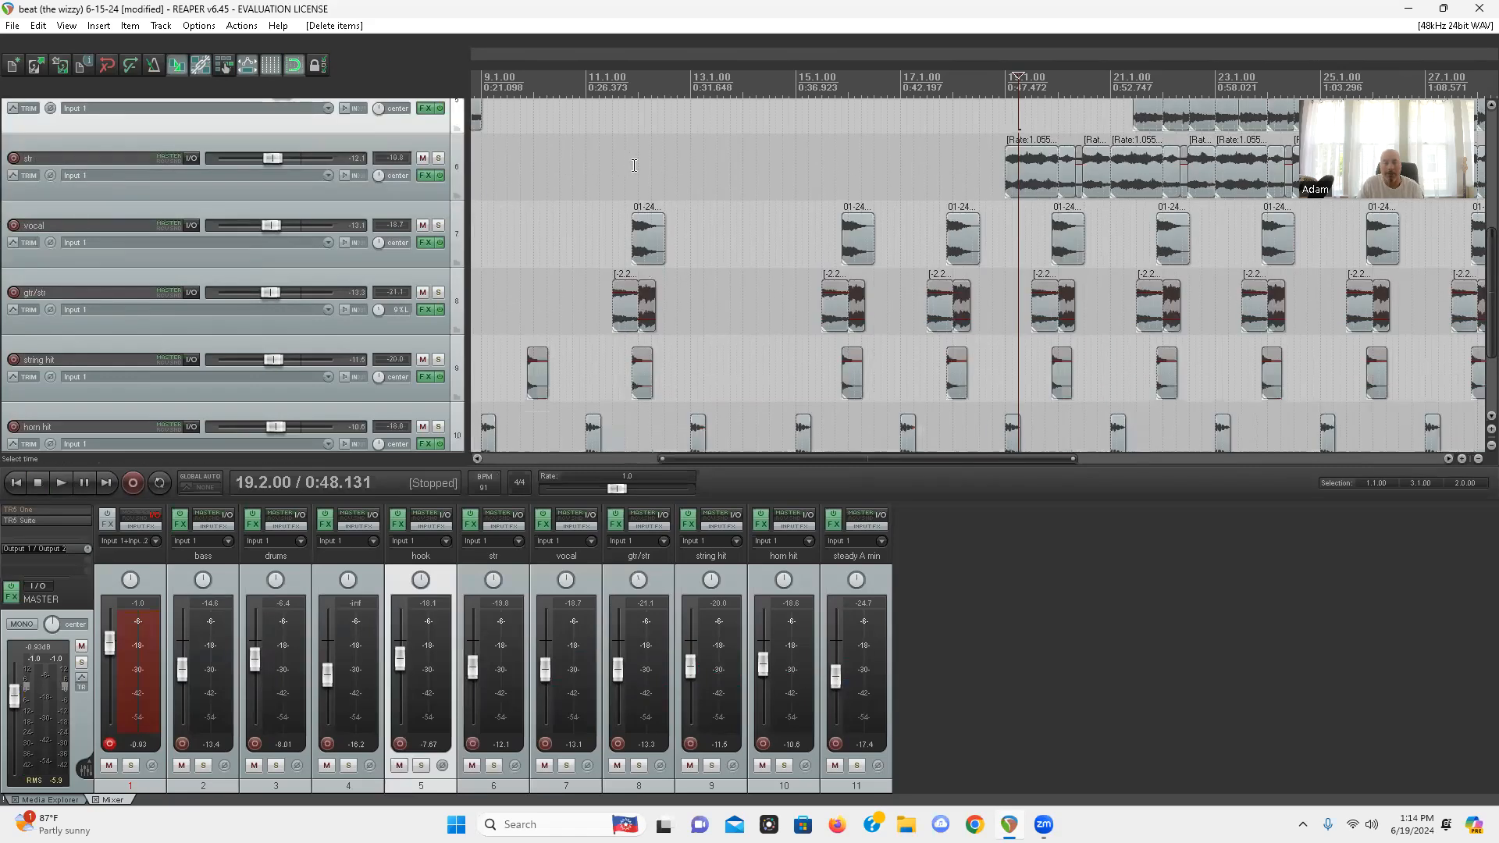
pyautogui.click(658, 153)
pyautogui.press('space')
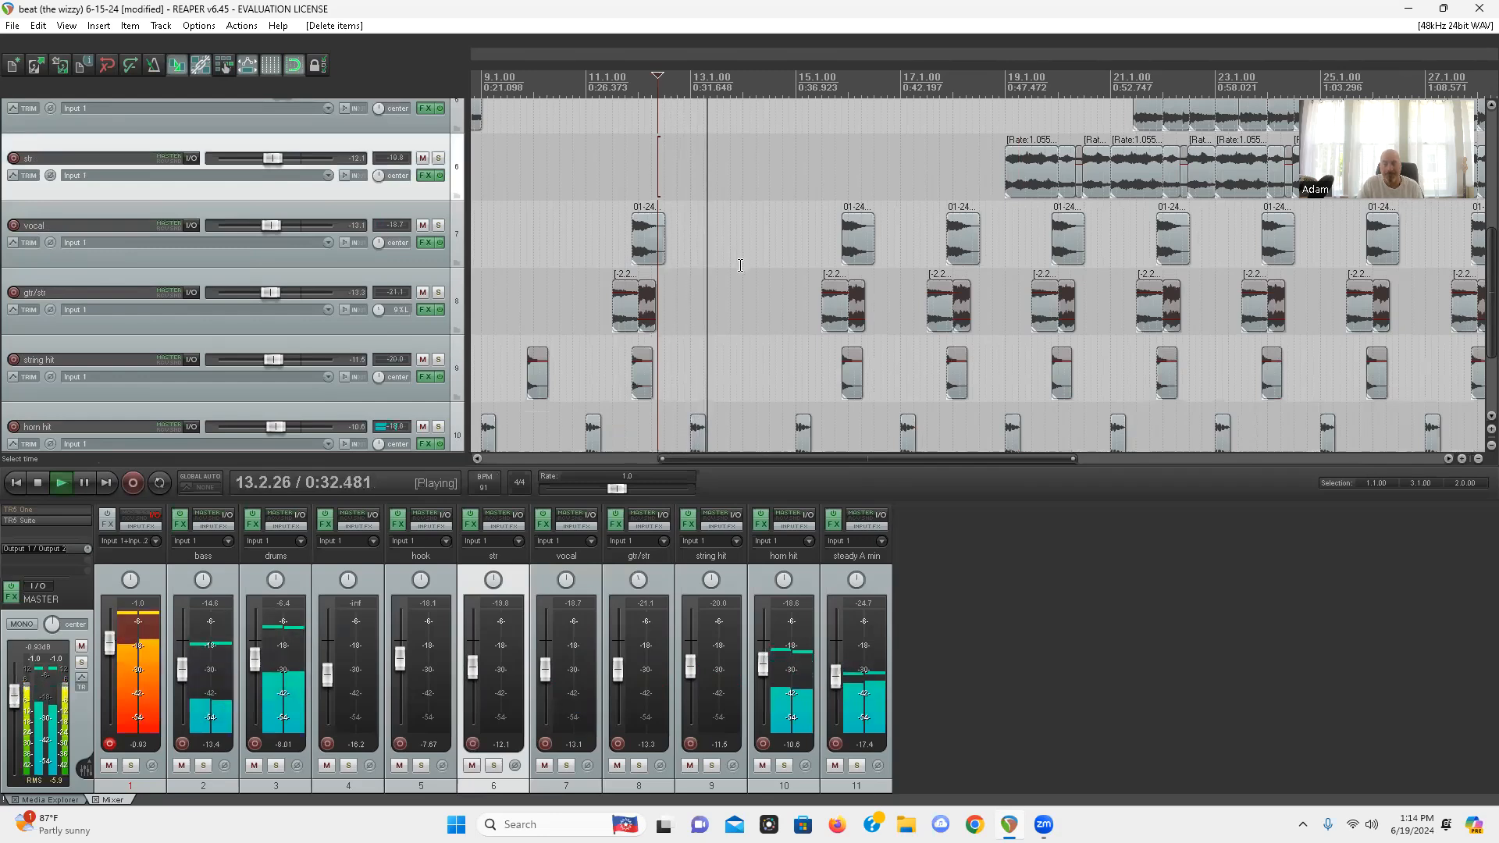
pyautogui.click(830, 312)
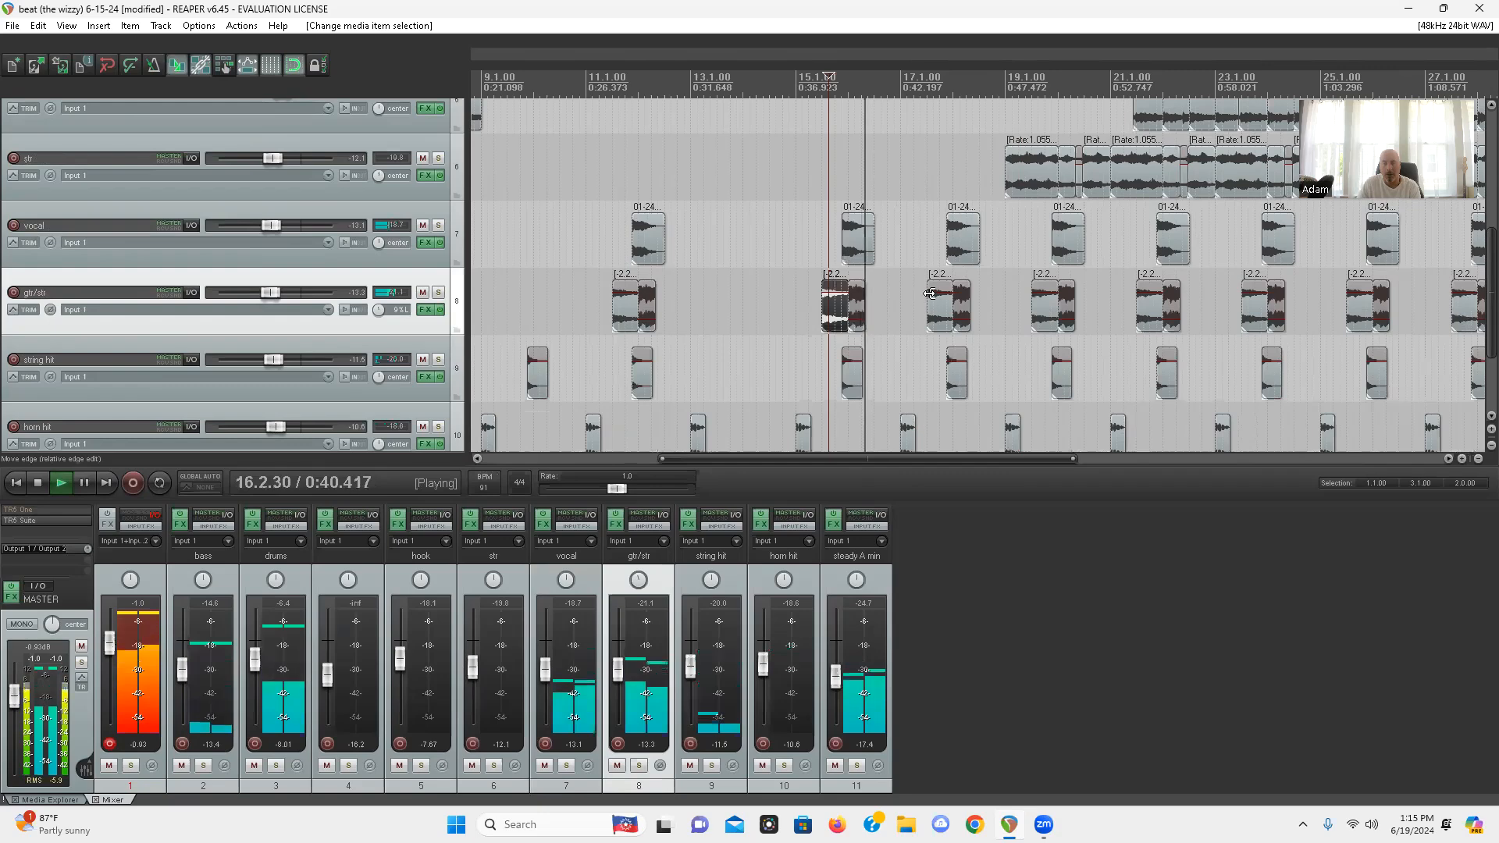
pyautogui.click(959, 260)
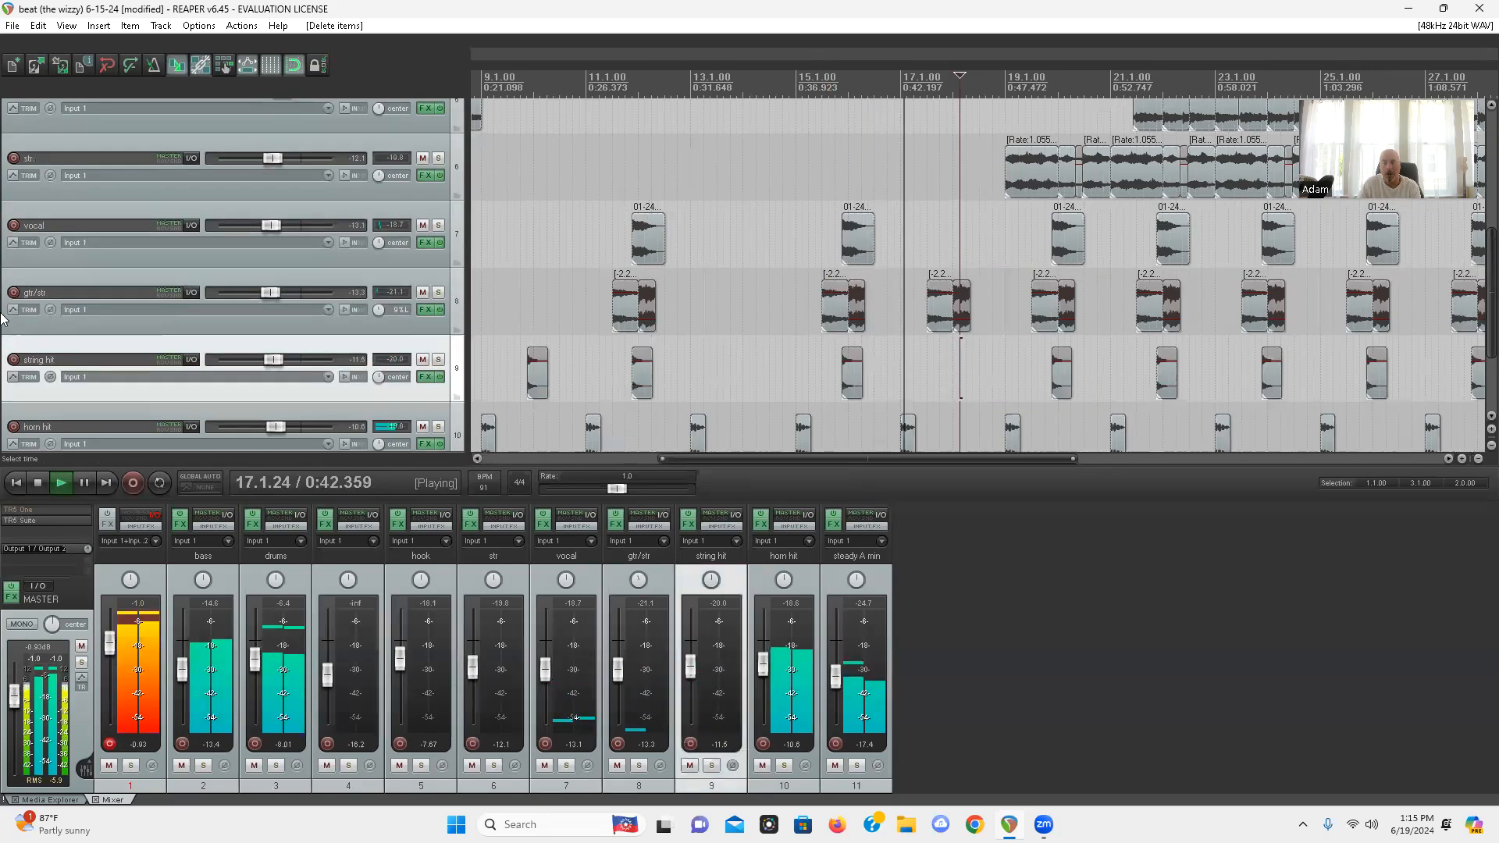
pyautogui.press('Delete')
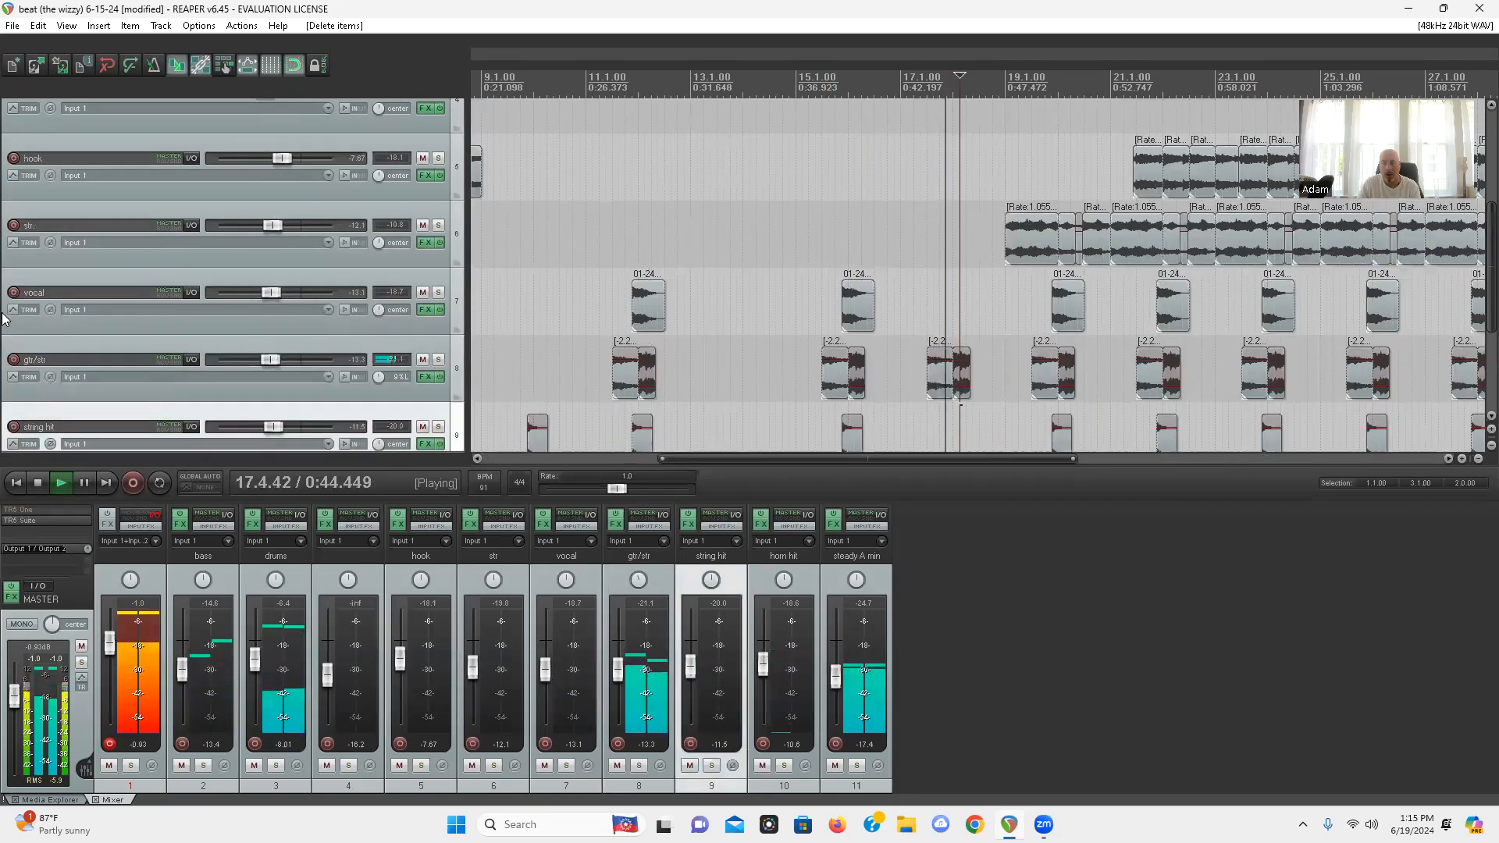
# Delete both gtr/str clips, the vocal clip and the string hit clip around 20.1.00
pyautogui.click(1035, 252)
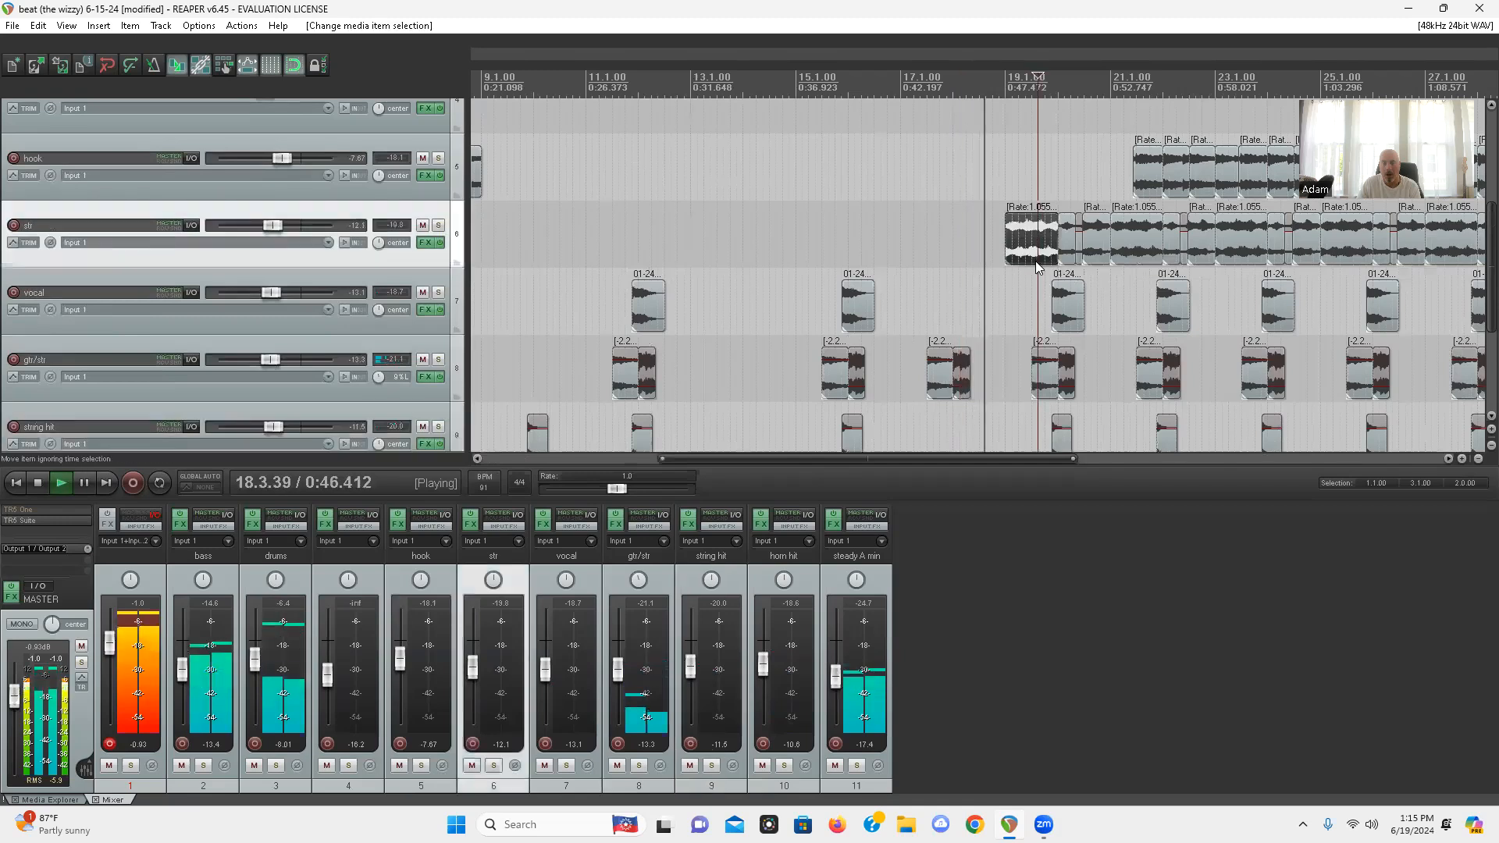
pyautogui.click(1043, 383)
pyautogui.press('Delete')
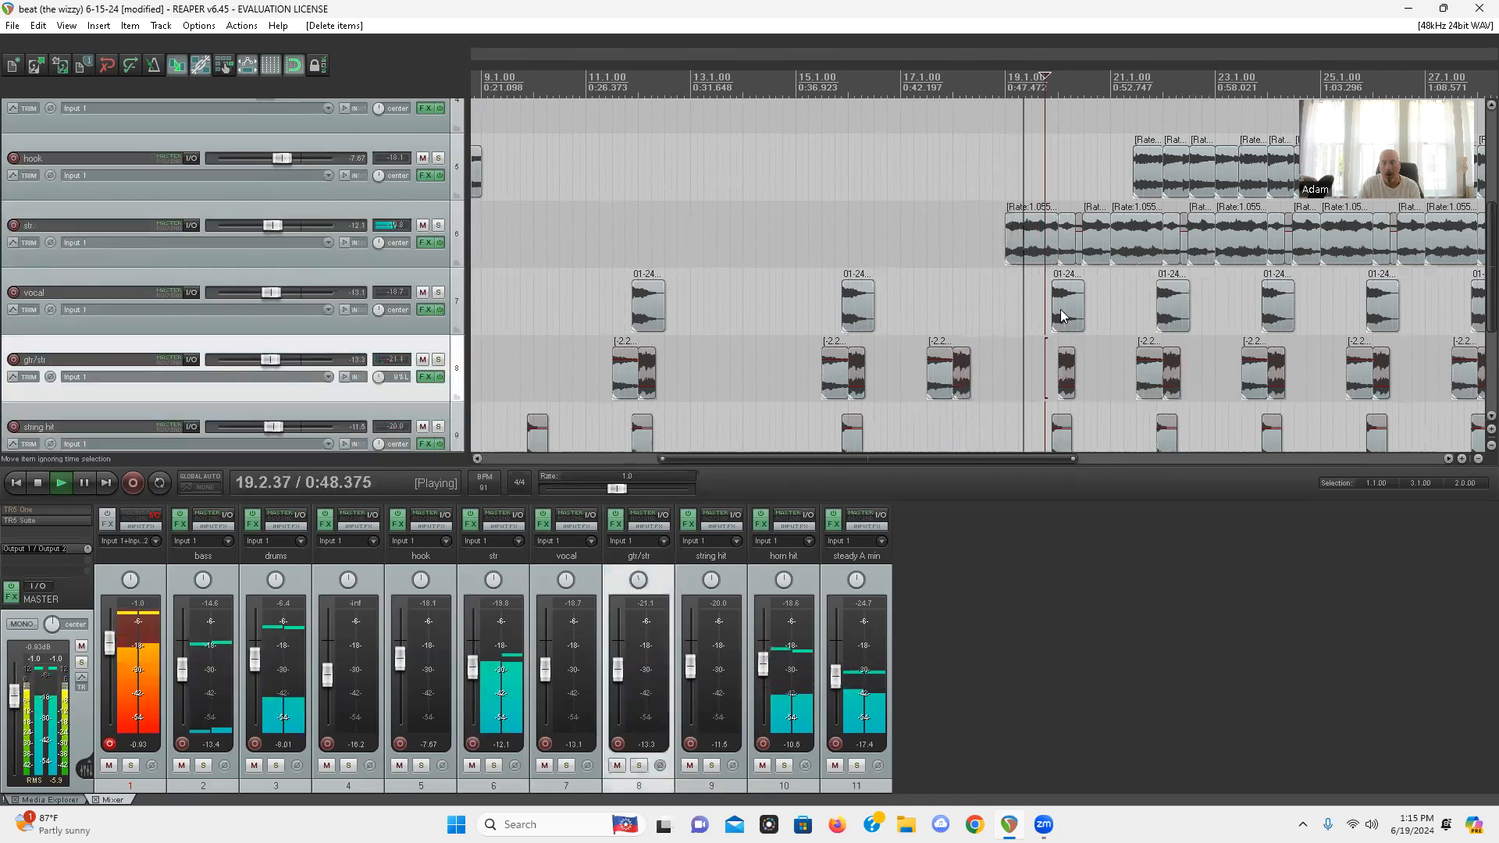
pyautogui.click(1063, 312)
pyautogui.press('Delete')
pyautogui.click(1067, 383)
pyautogui.press('Delete')
pyautogui.click(1068, 435)
pyautogui.press('Delete')
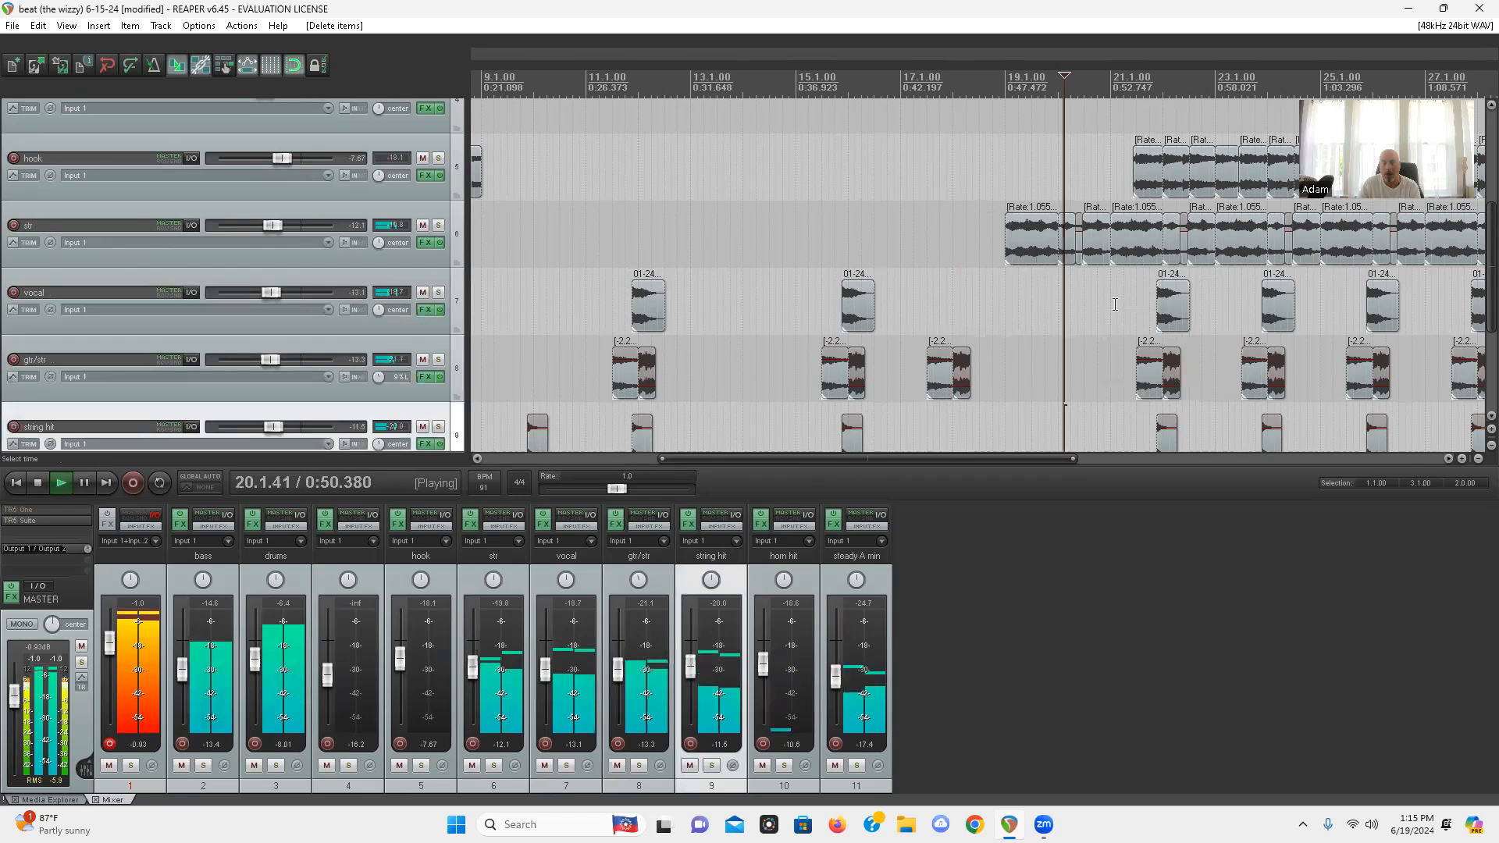
# Delete the str clip from 21.1.00 to 22.1.00 and the hook clip just before 22.1.00
pyautogui.click(1127, 245)
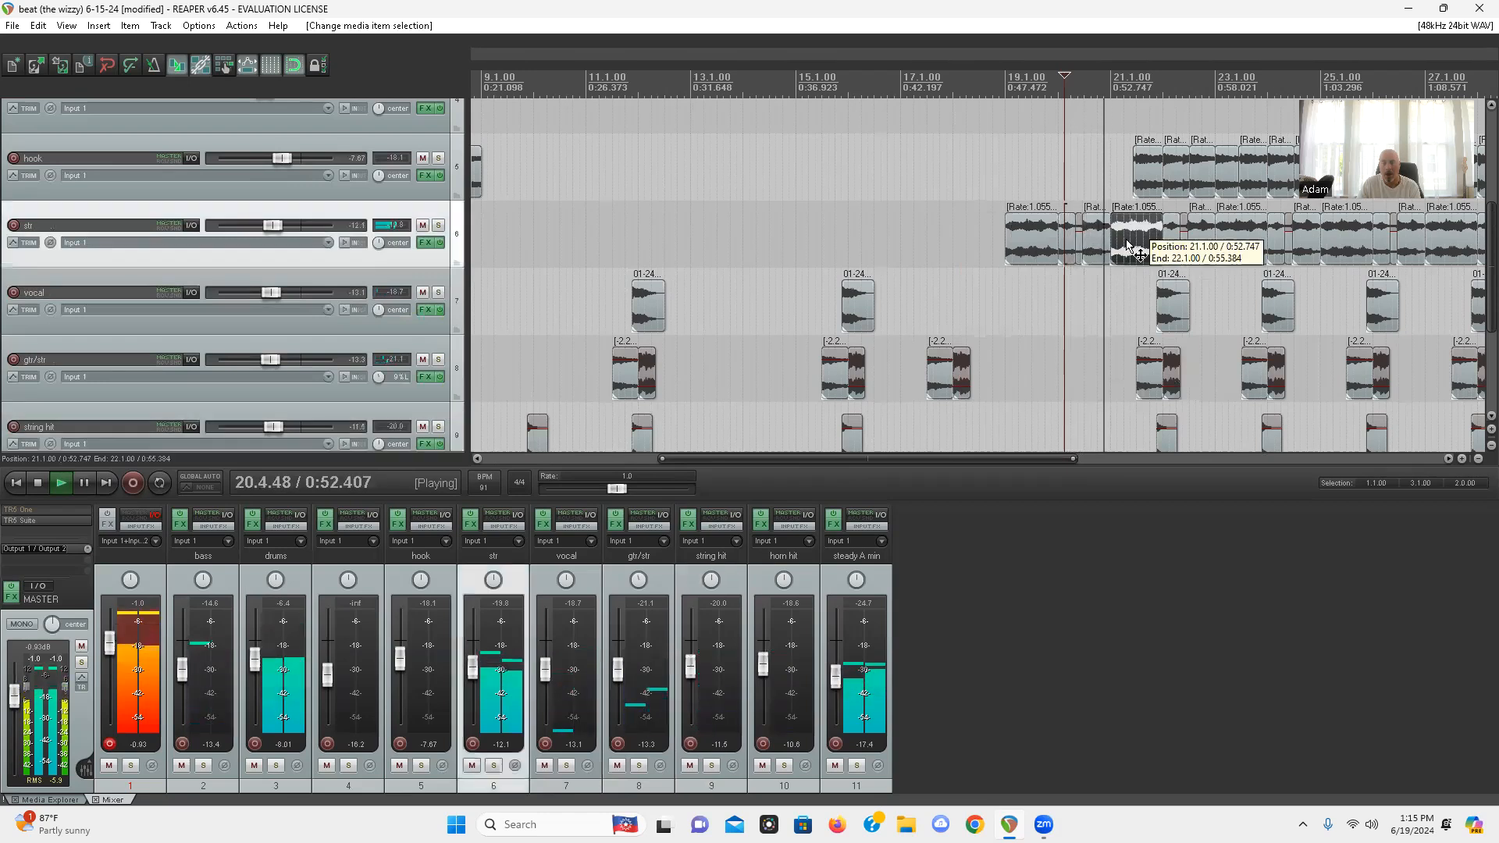
pyautogui.press('Delete')
pyautogui.click(1146, 186)
pyautogui.press('Delete')
# Replay from the end of bar 16 and delete the str clips from 22.1.00 to 26.1.00
pyautogui.click(896, 235)
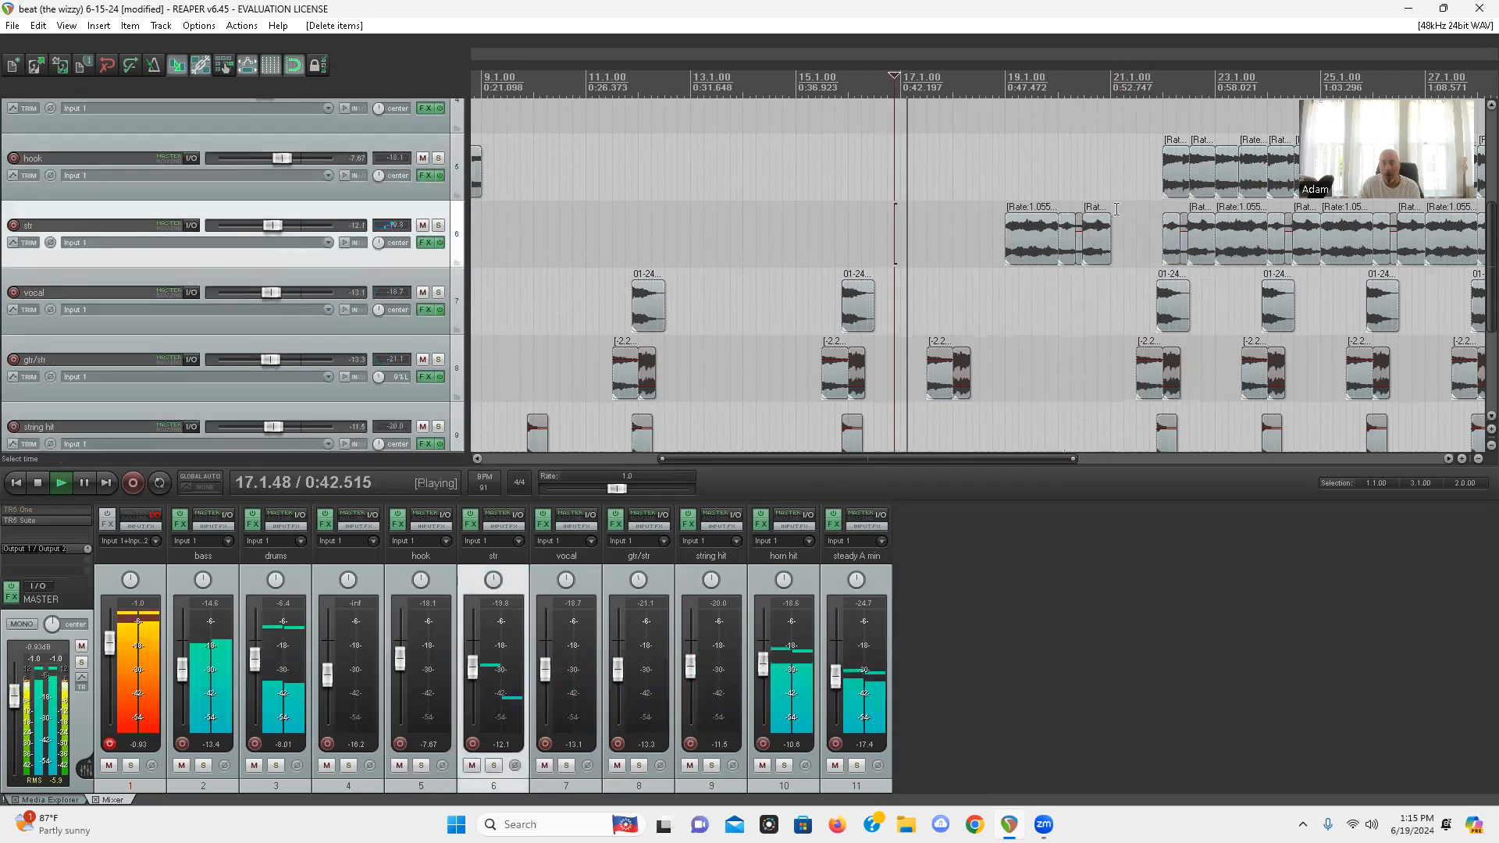
pyautogui.scroll(-2, 908, 305)
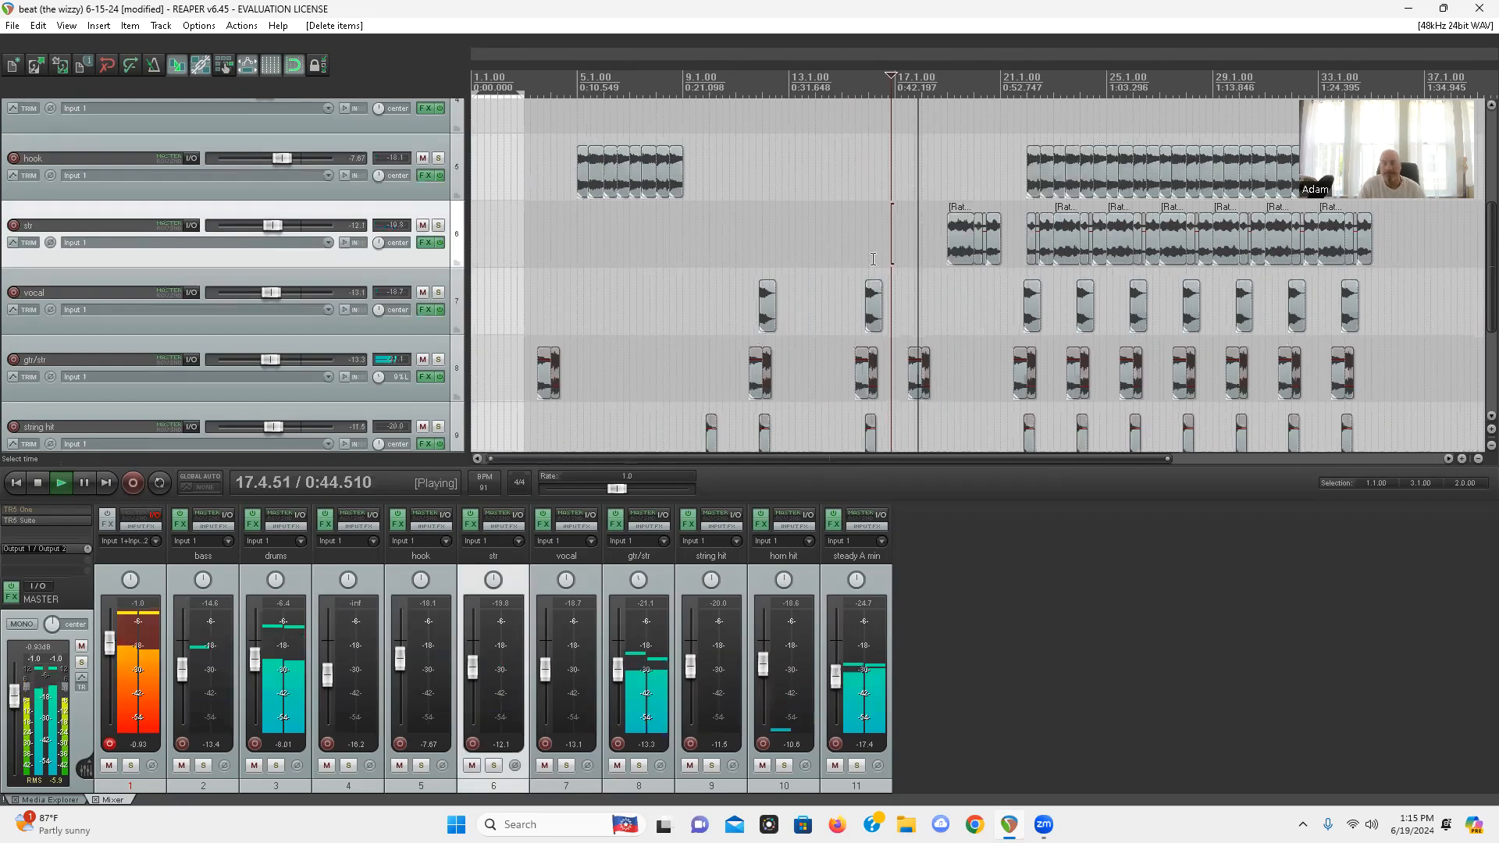
pyautogui.click(1034, 178)
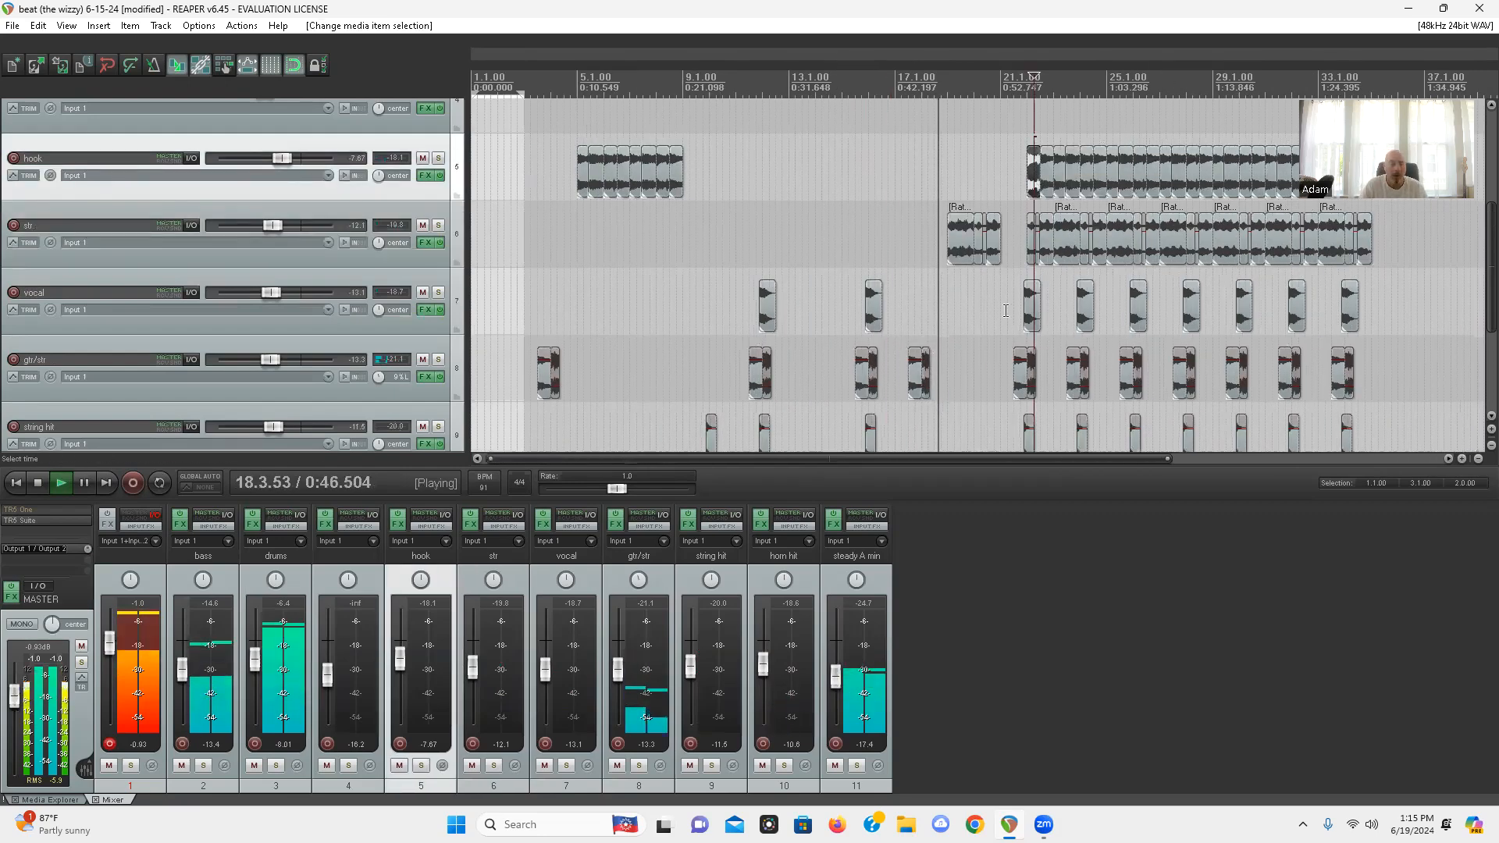
pyautogui.scroll(4, 1134, 302)
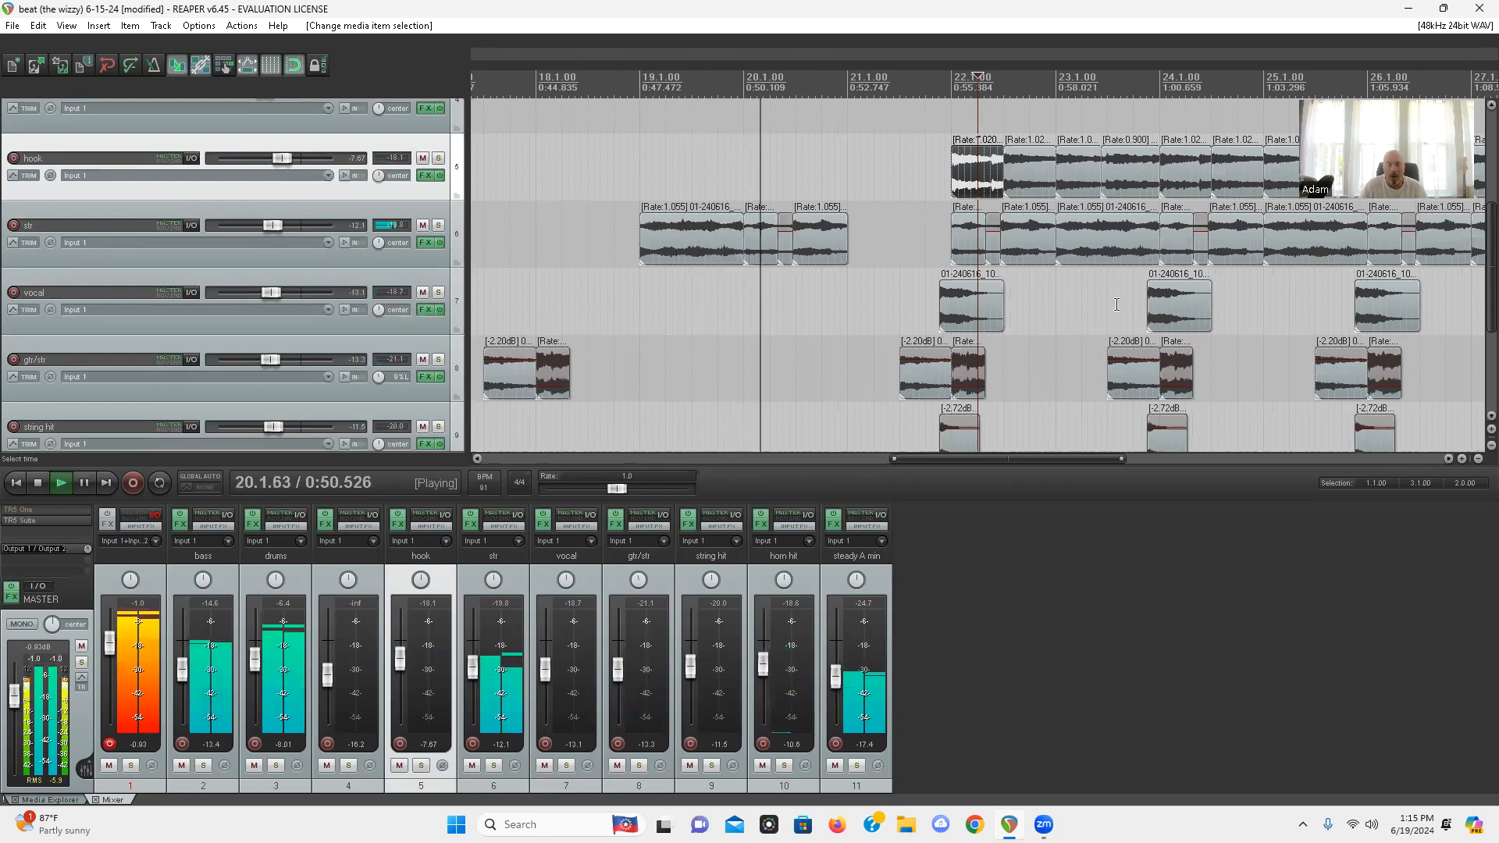
pyautogui.scroll(-3, 1115, 289)
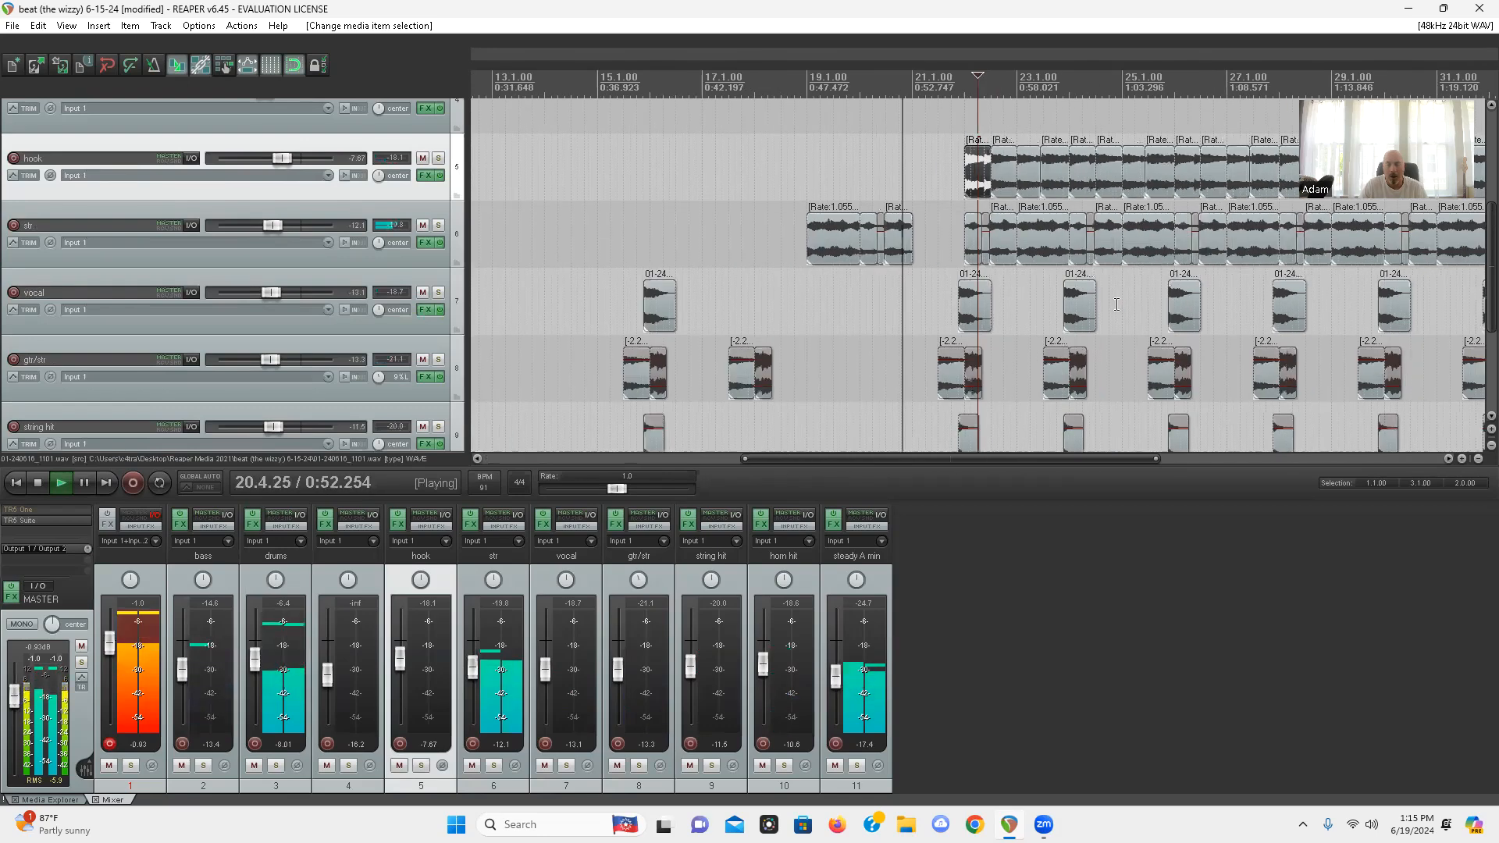
pyautogui.click(1106, 248)
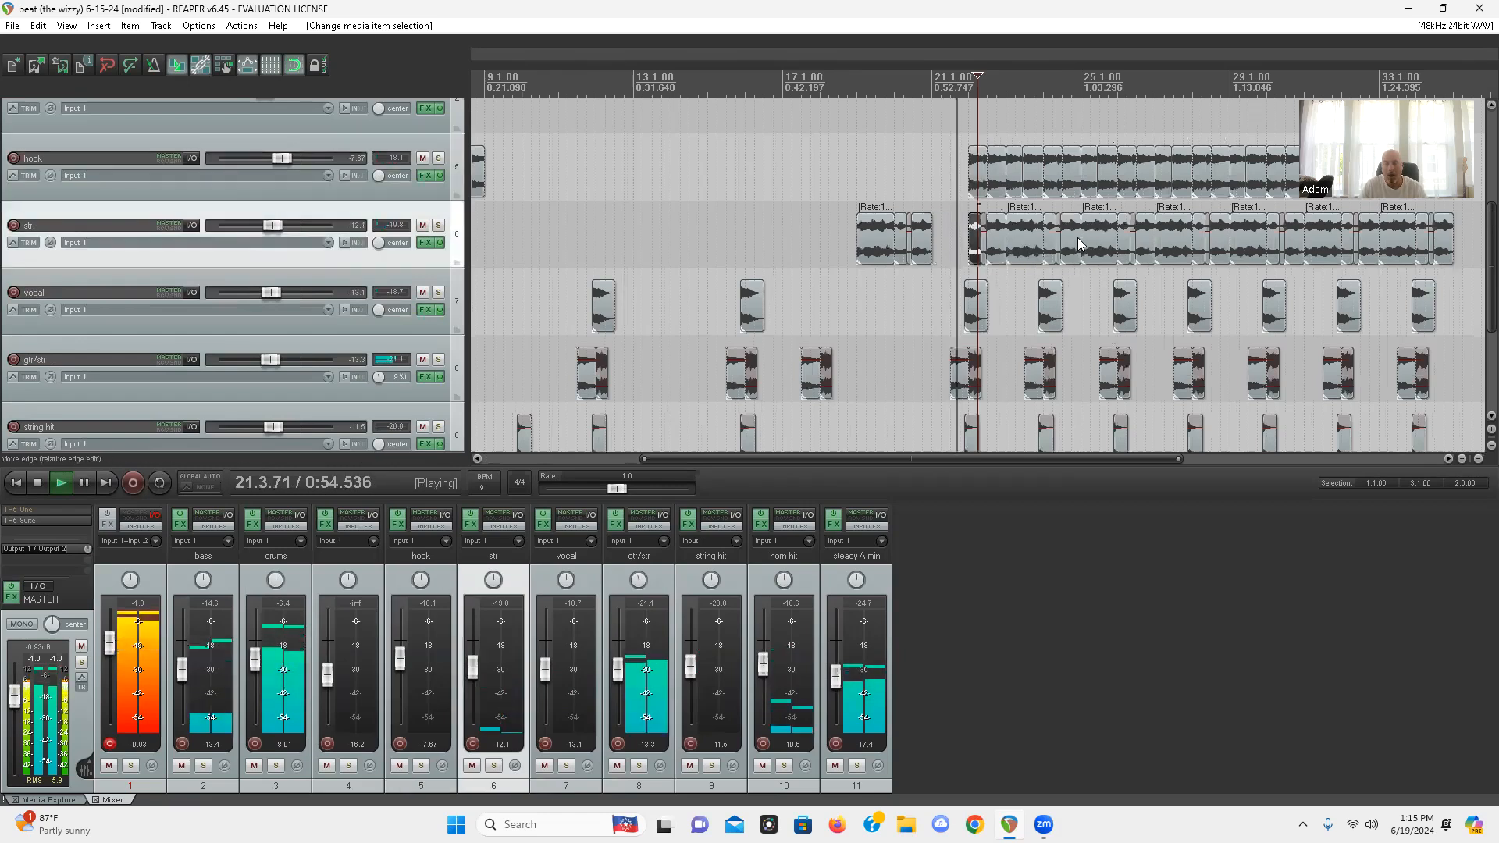
pyautogui.press('Delete')
# Stop playback and delete the hook clips from 22.1.00 to 23.1.00
pyautogui.scroll(2, 965, 217)
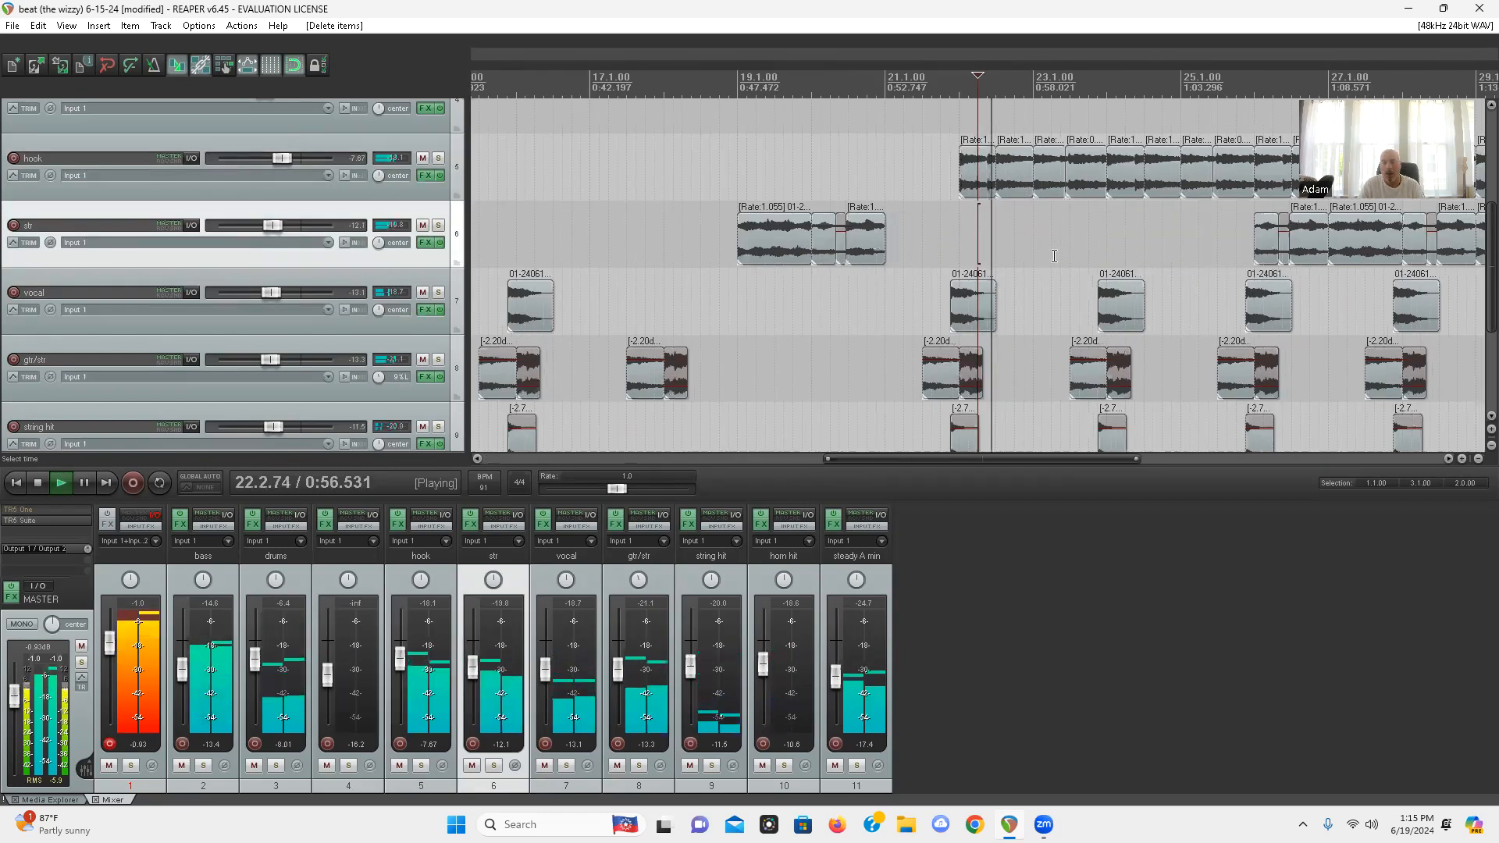
pyautogui.press('space')
pyautogui.click(1003, 175)
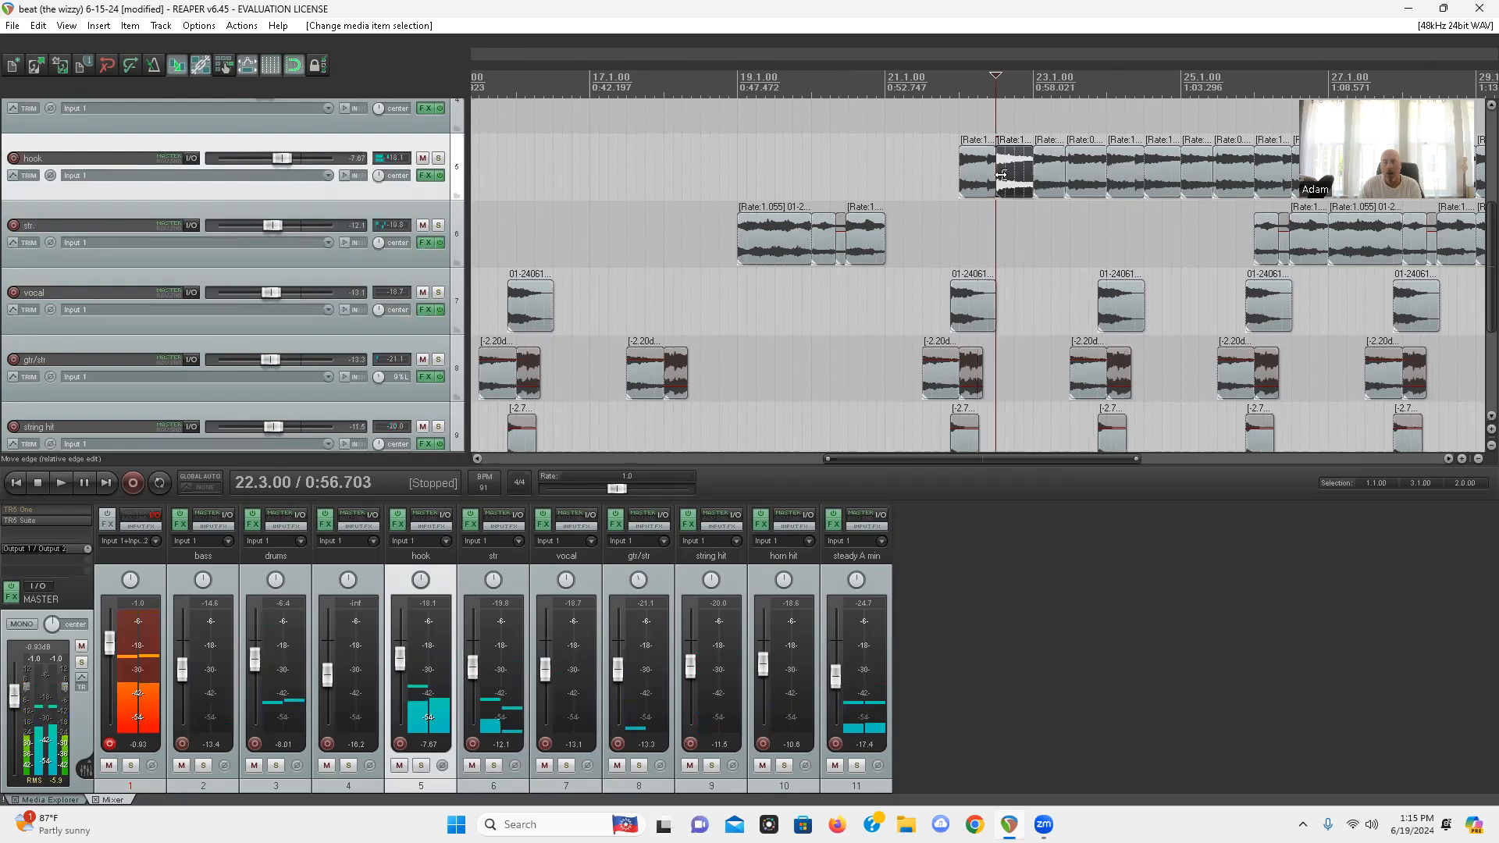
pyautogui.click(944, 173)
pyautogui.click(978, 173)
pyautogui.press('Delete')
pyautogui.click(1006, 172)
pyautogui.press('Delete')
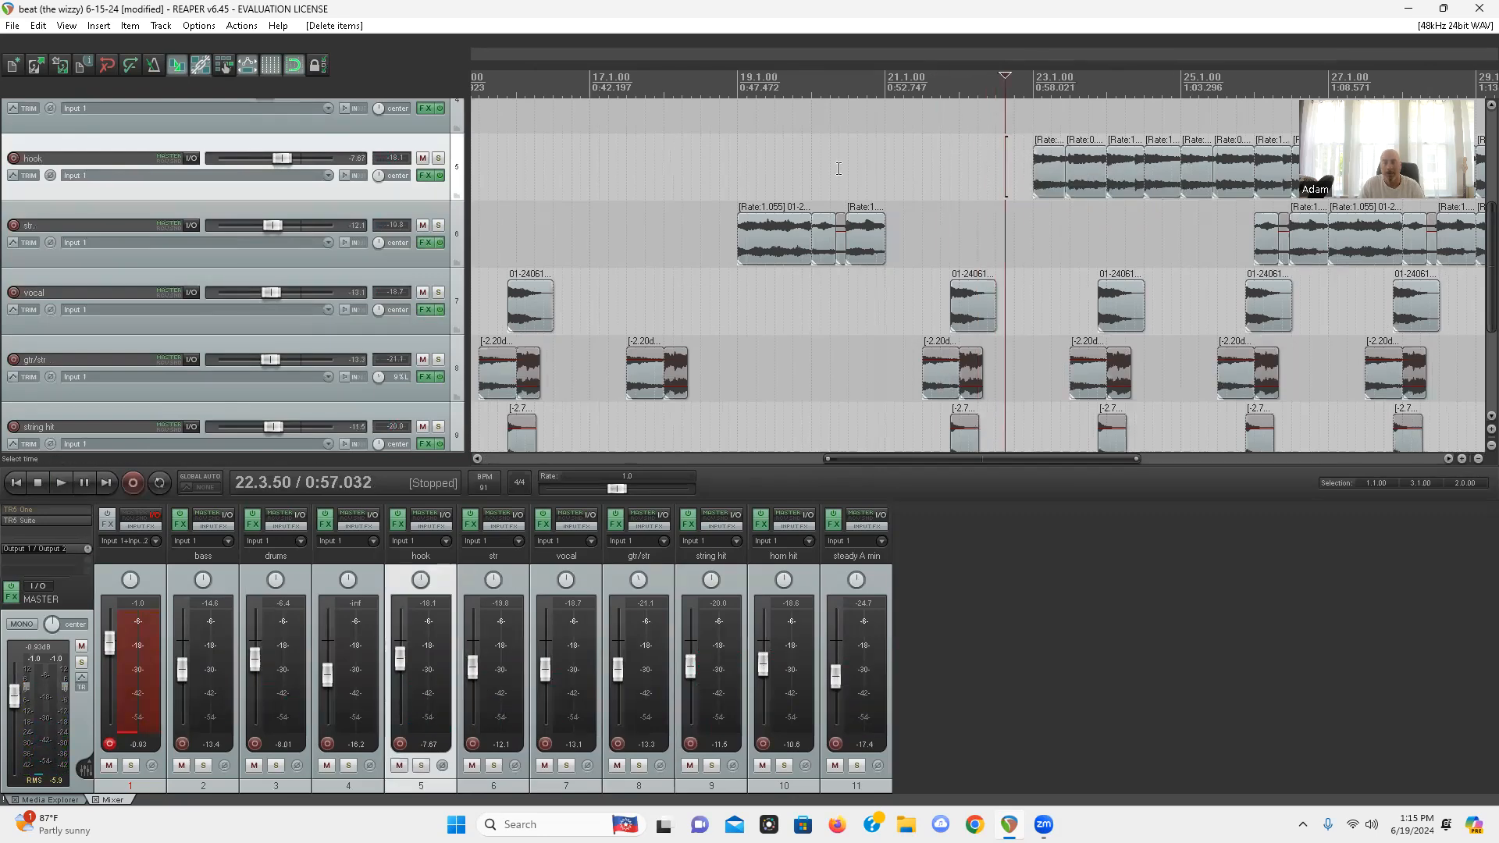
# Play from bar 20 and delete the vocal clip and both gtr/str clips around 22.1.00
pyautogui.click(839, 169)
pyautogui.press('space')
pyautogui.scroll(-2, 859, 196)
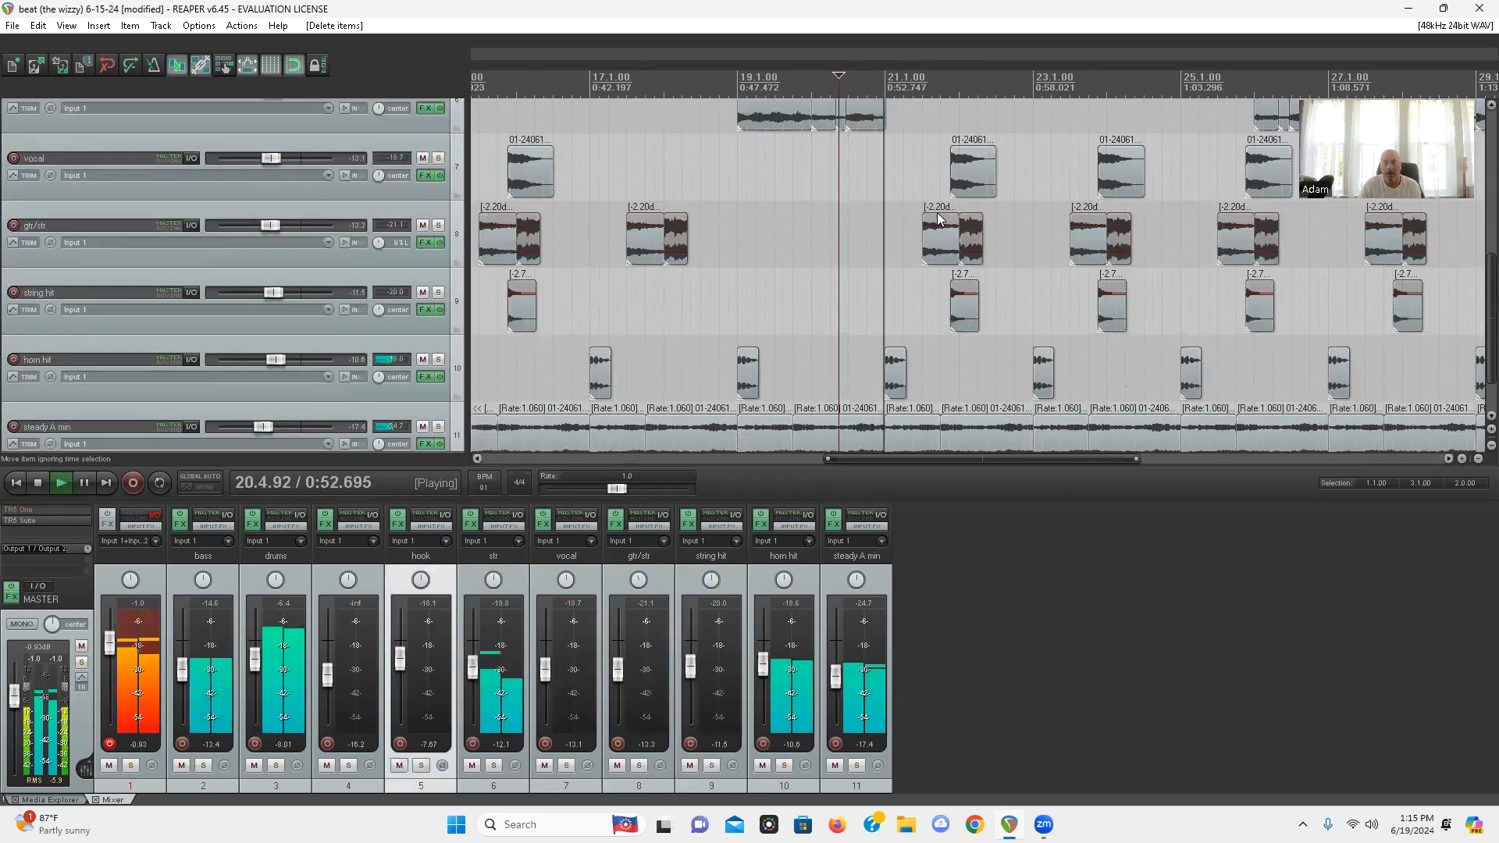
pyautogui.click(968, 172)
pyautogui.press('Delete')
pyautogui.click(949, 226)
pyautogui.press('Delete')
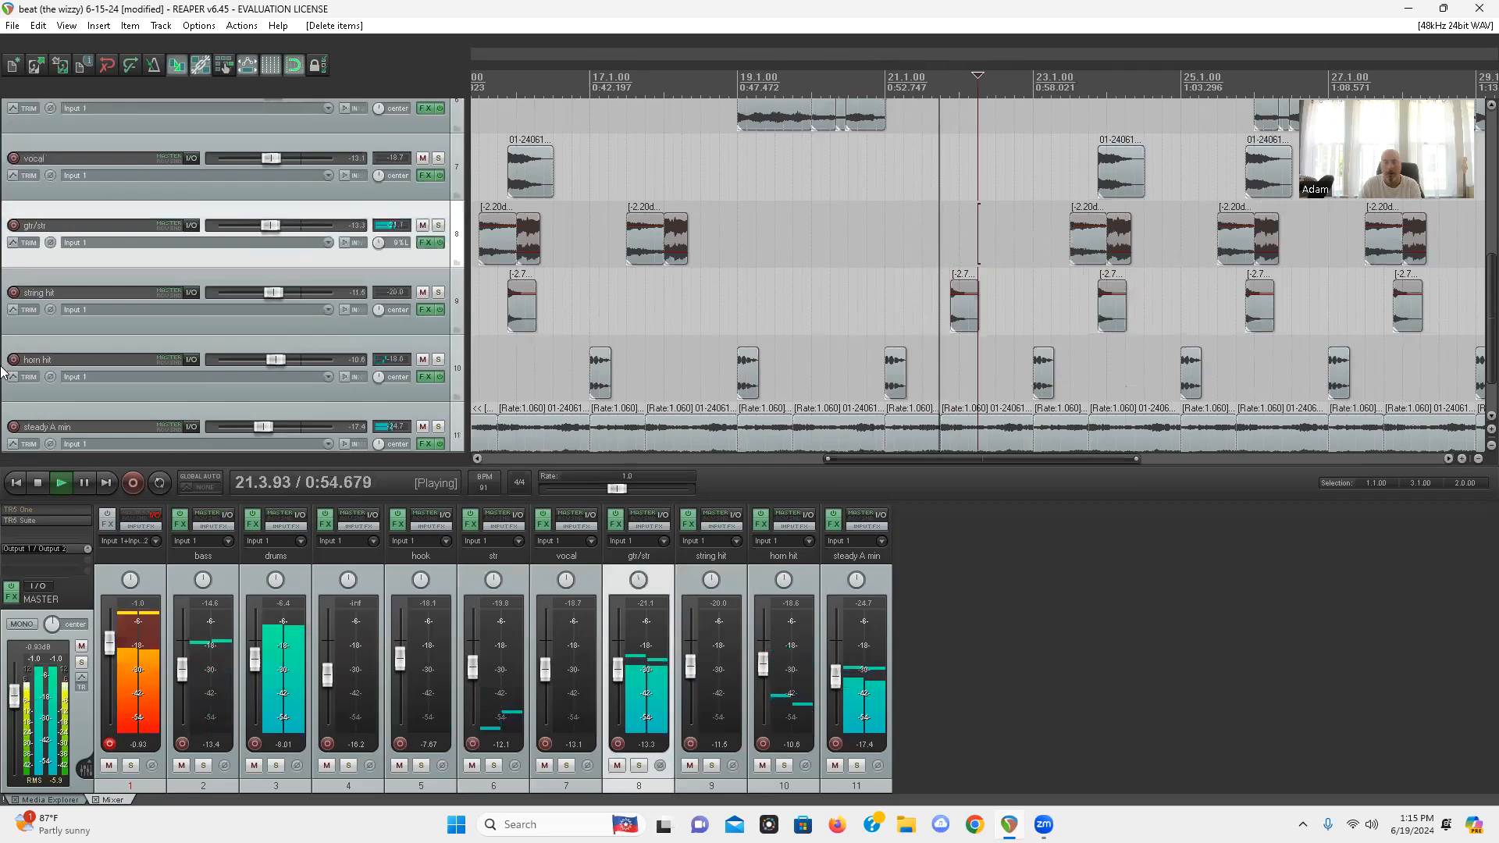
# Replay from bar 21 and delete the vocal, gtr/str and string hit clips around 24.1.00 together
pyautogui.scroll(2, 4, 373)
pyautogui.click(904, 301)
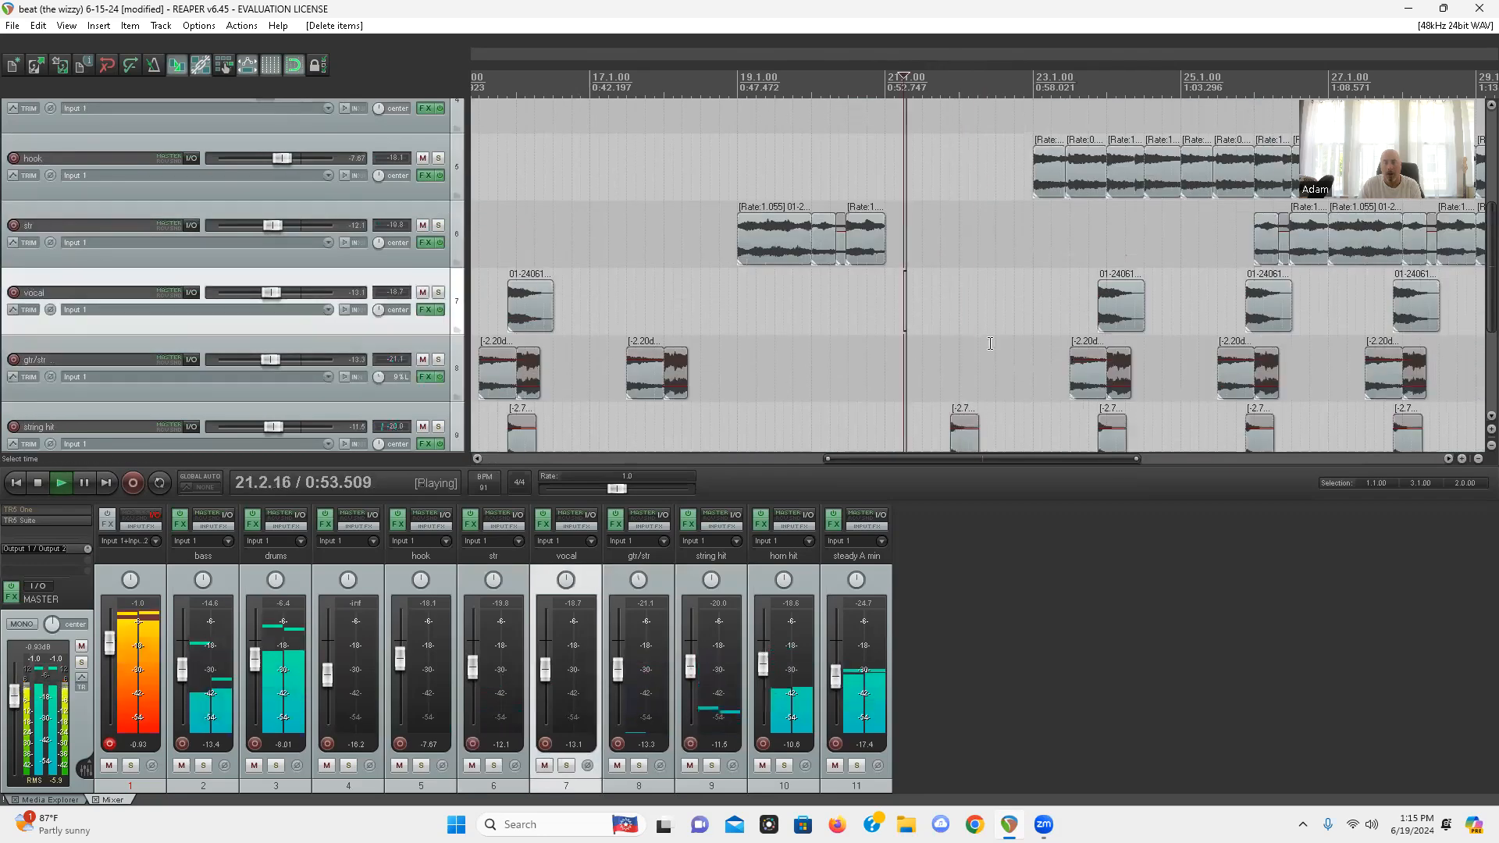
pyautogui.click(1116, 437)
pyautogui.keyDown('shift'); pyautogui.click(1125, 309); pyautogui.keyUp('shift')
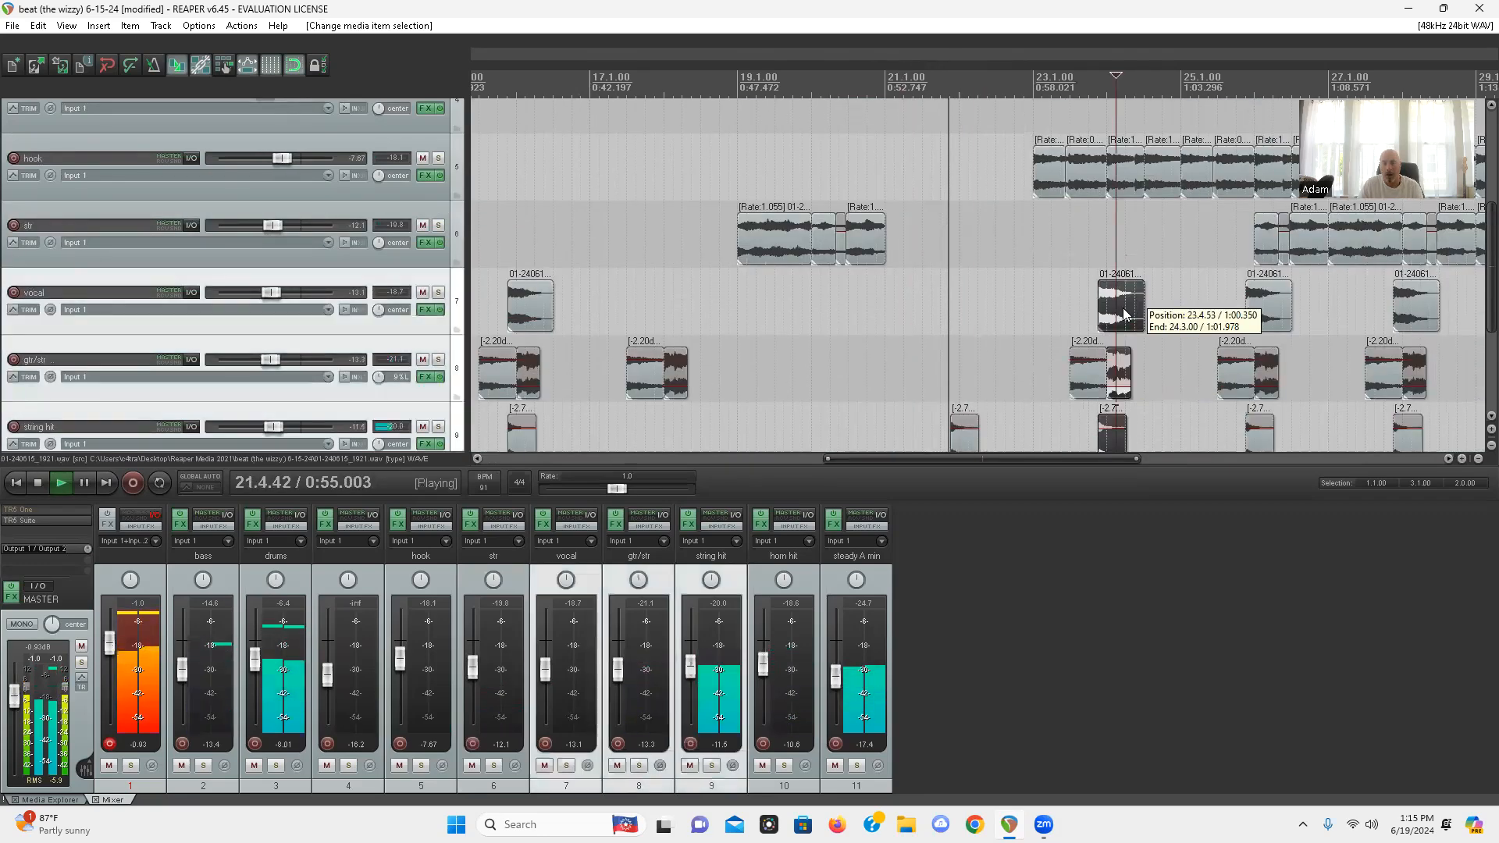
pyautogui.keyDown('shift'); pyautogui.click(1086, 383); pyautogui.keyUp('shift')
pyautogui.press('Delete')
# Delete the vocal, gtr/str and string hit clips around 26.1.00 together with the str clips from 26.1.00 to 28.1.00
pyautogui.scroll(-1, 1084, 384)
pyautogui.click(1076, 436)
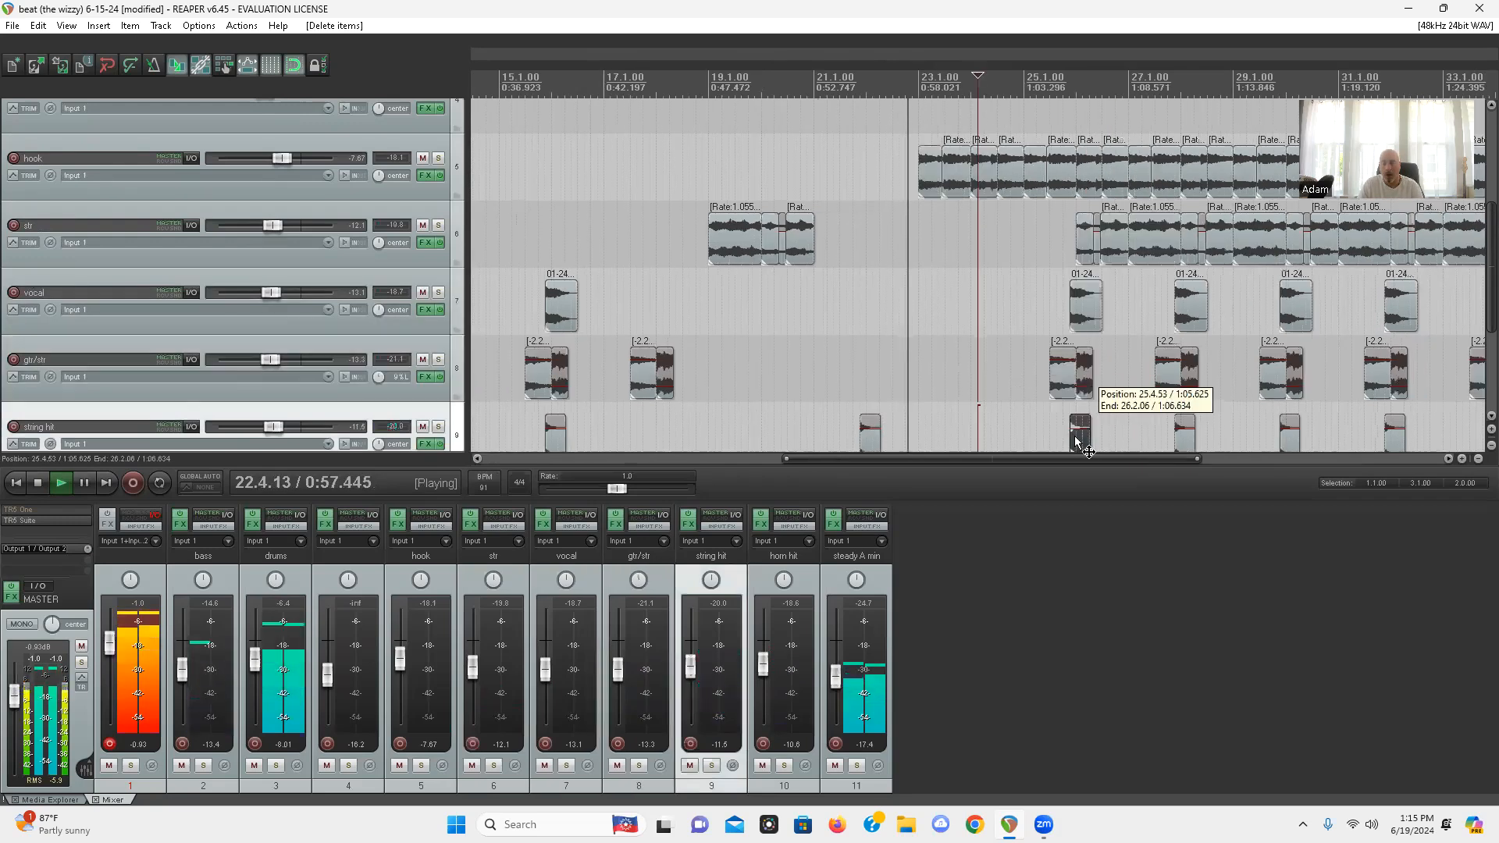
pyautogui.click(1126, 239)
pyautogui.press('Delete')
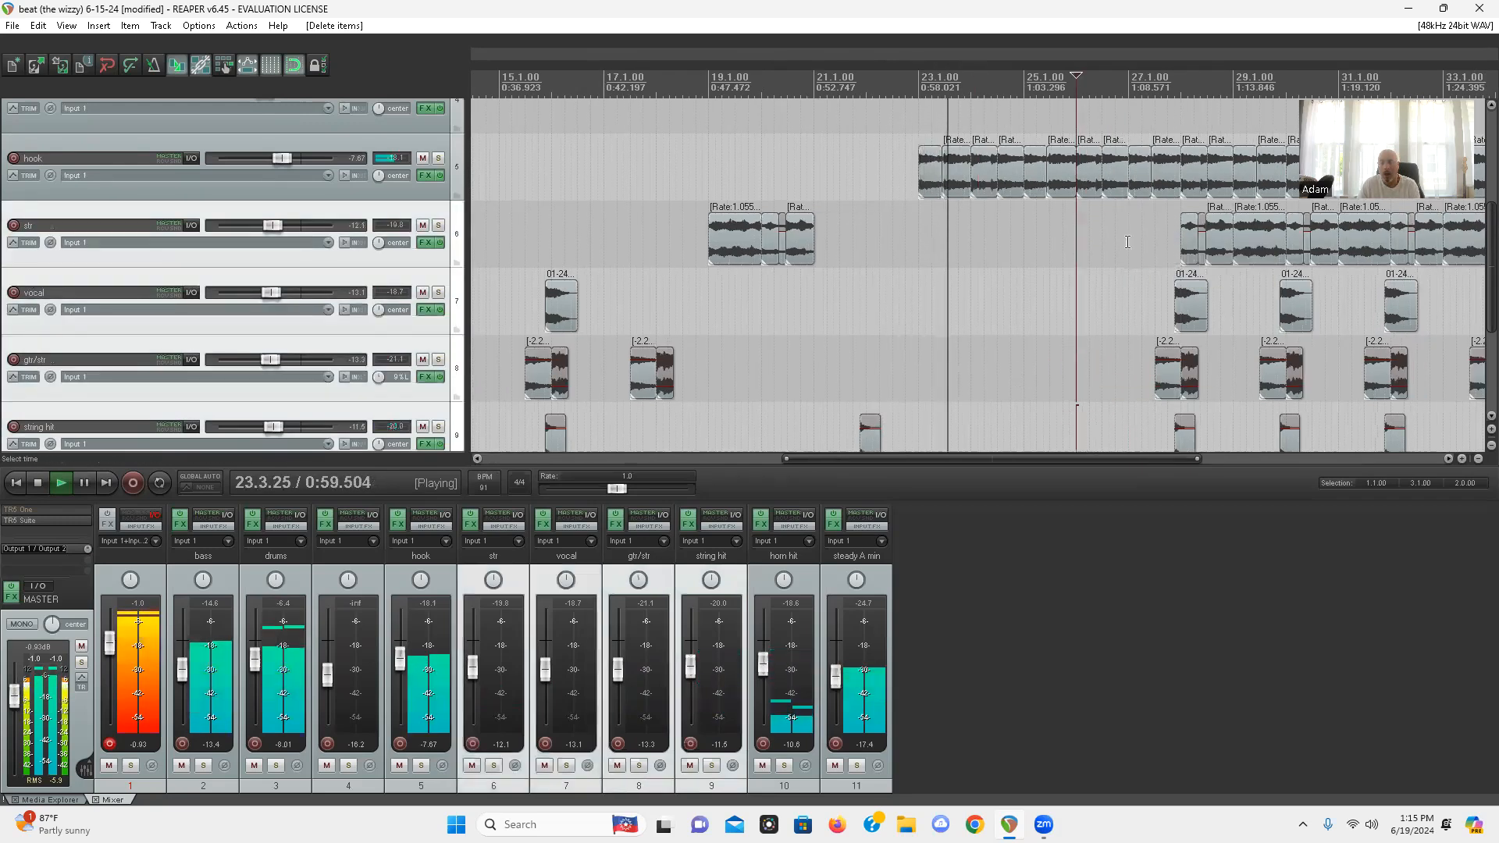
# Delete all hook clips from 27.1.00 to the end of the track
pyautogui.click(1136, 185)
pyautogui.scroll(-3, 1122, 188)
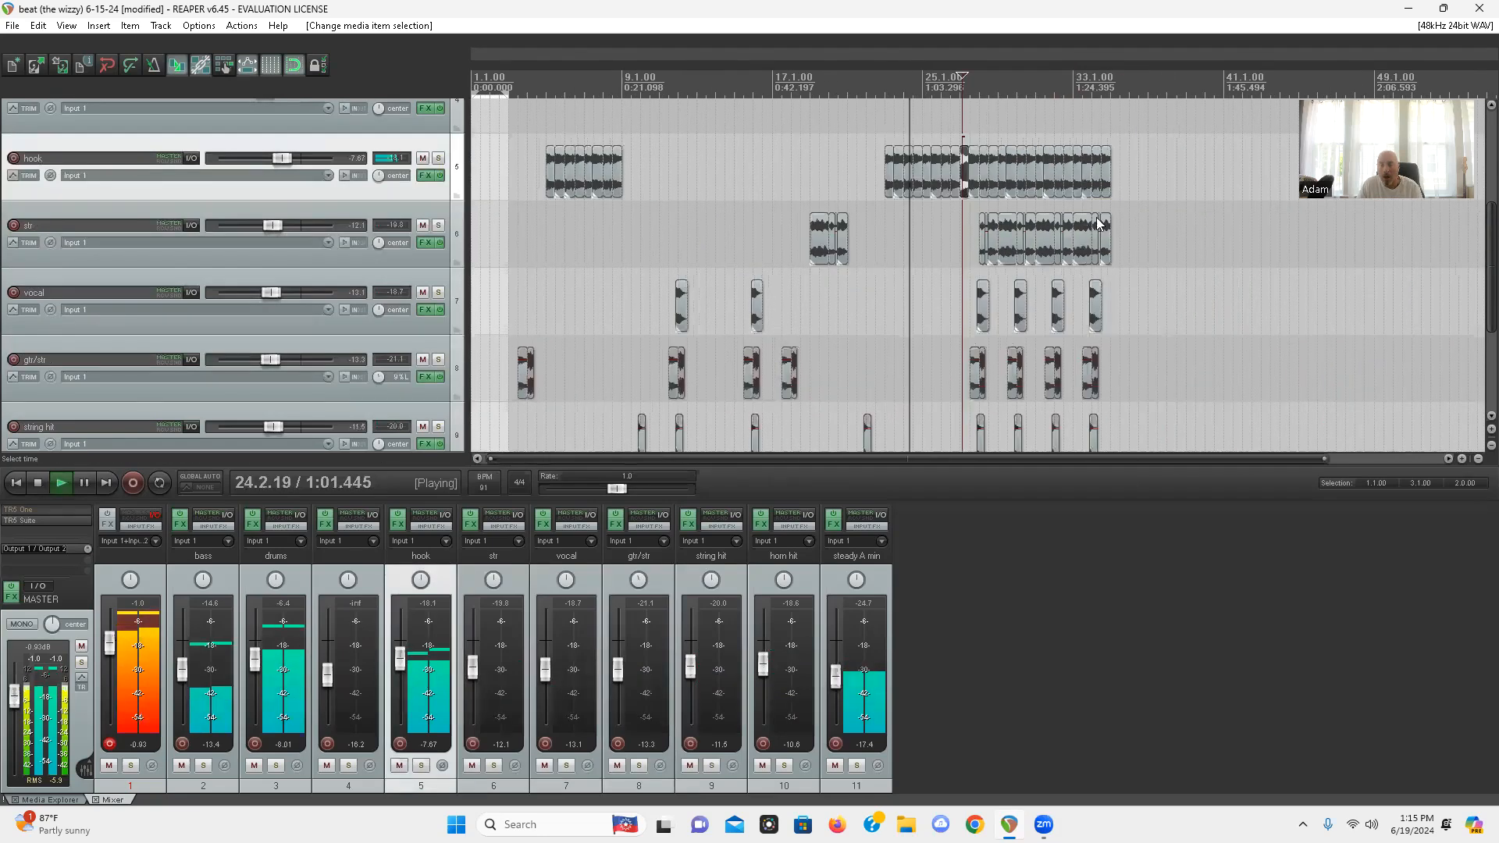
pyautogui.keyDown('shift'); pyautogui.click(1106, 191); pyautogui.keyUp('shift')
pyautogui.press('Delete')
# Delete the str clips from 28.1.00 to 31.1.00
pyautogui.scroll(4, 1091, 249)
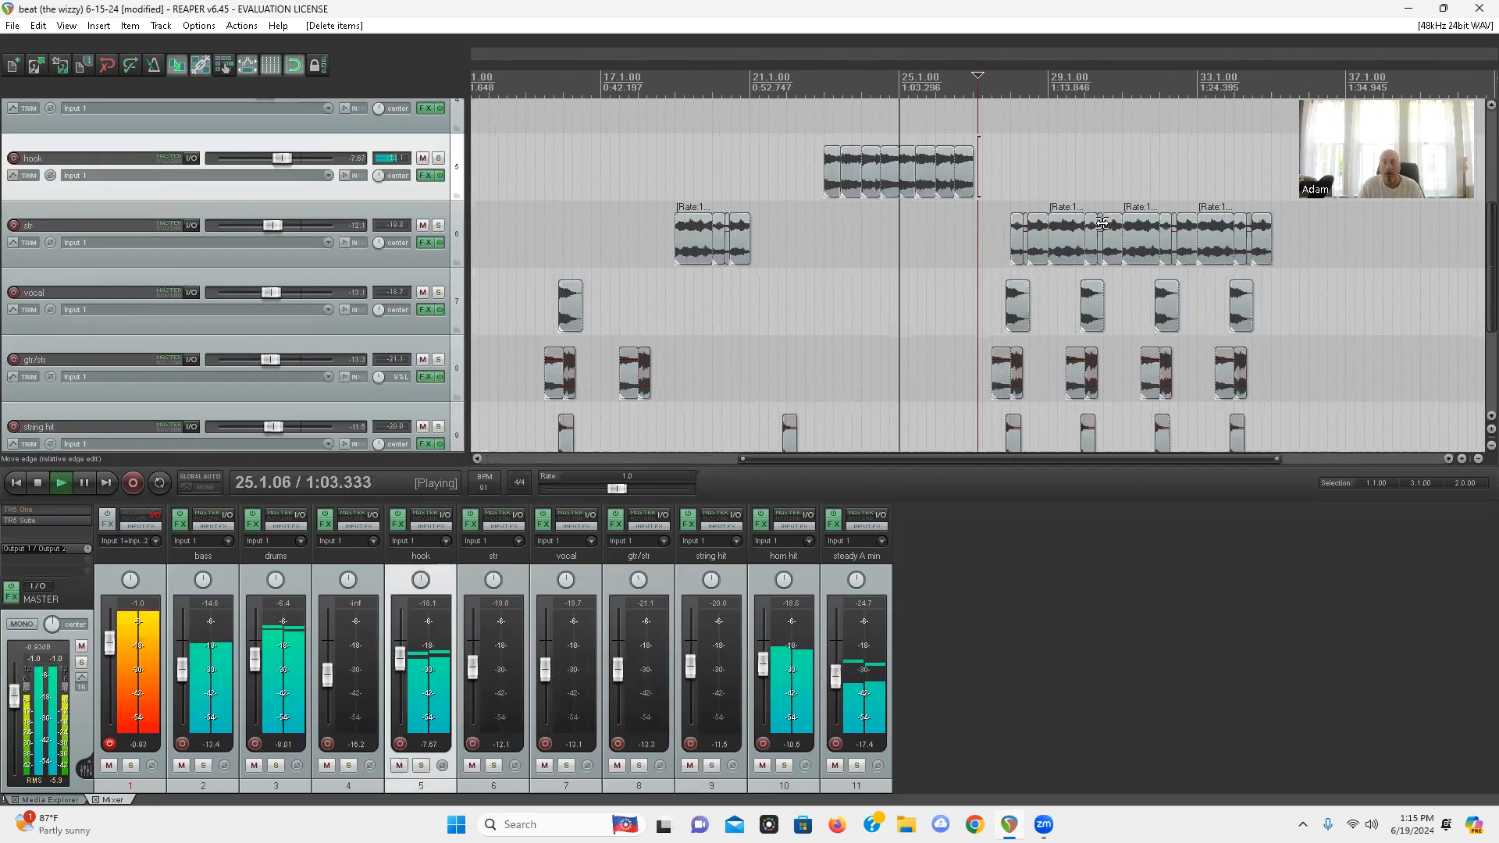
pyautogui.click(1051, 261)
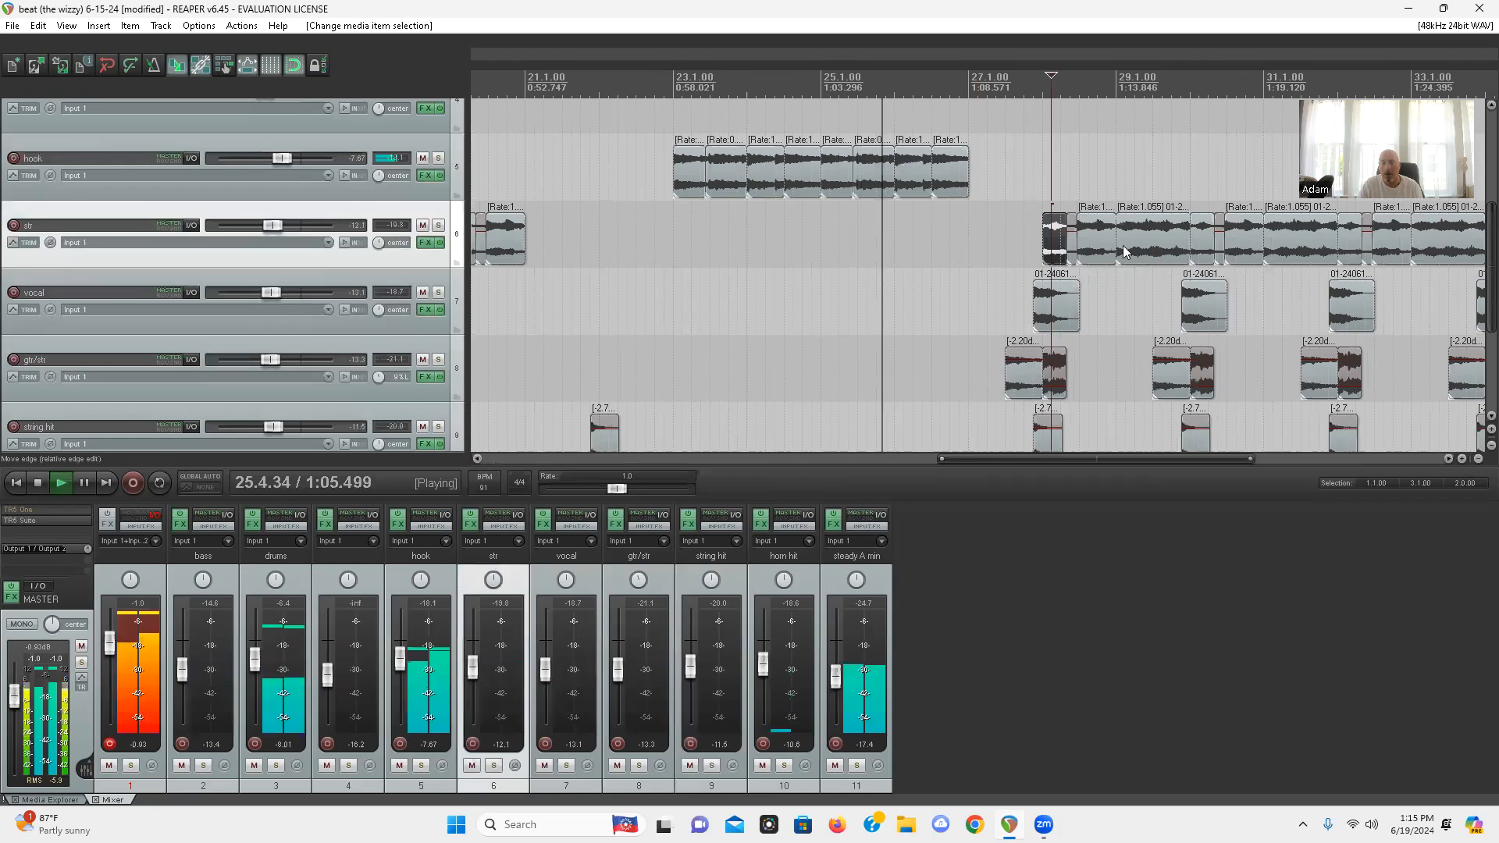
pyautogui.keyDown('shift'); pyautogui.click(1221, 243); pyautogui.keyUp('shift')
pyautogui.press('Delete')
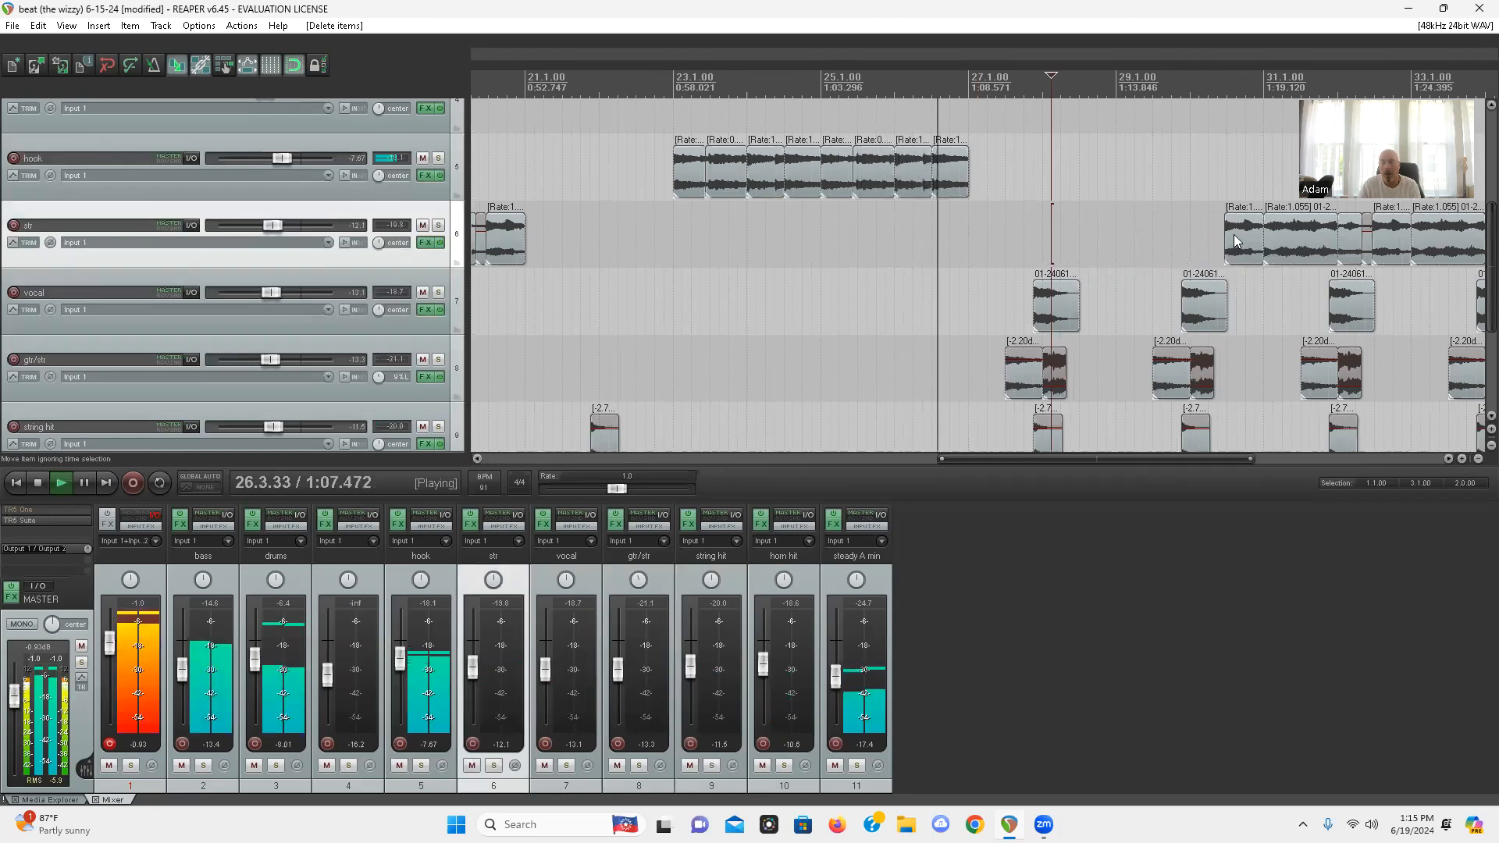
pyautogui.click(1236, 244)
pyautogui.press('Delete')
# Delete the string hit clip around 30.1.00
pyautogui.scroll(-2, 3, 237)
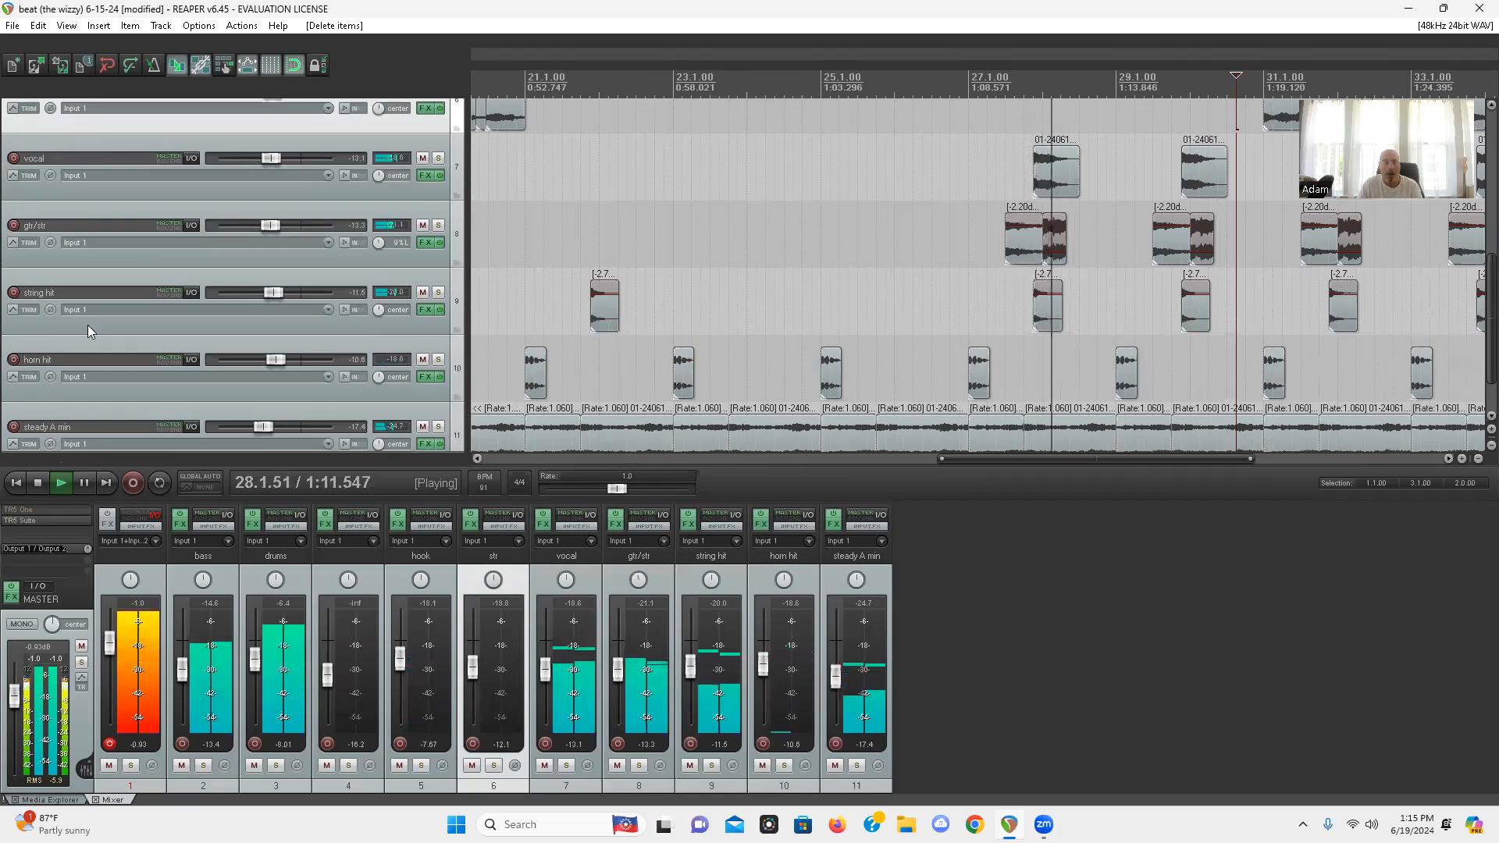
pyautogui.scroll(1, 484, 320)
pyautogui.click(1187, 377)
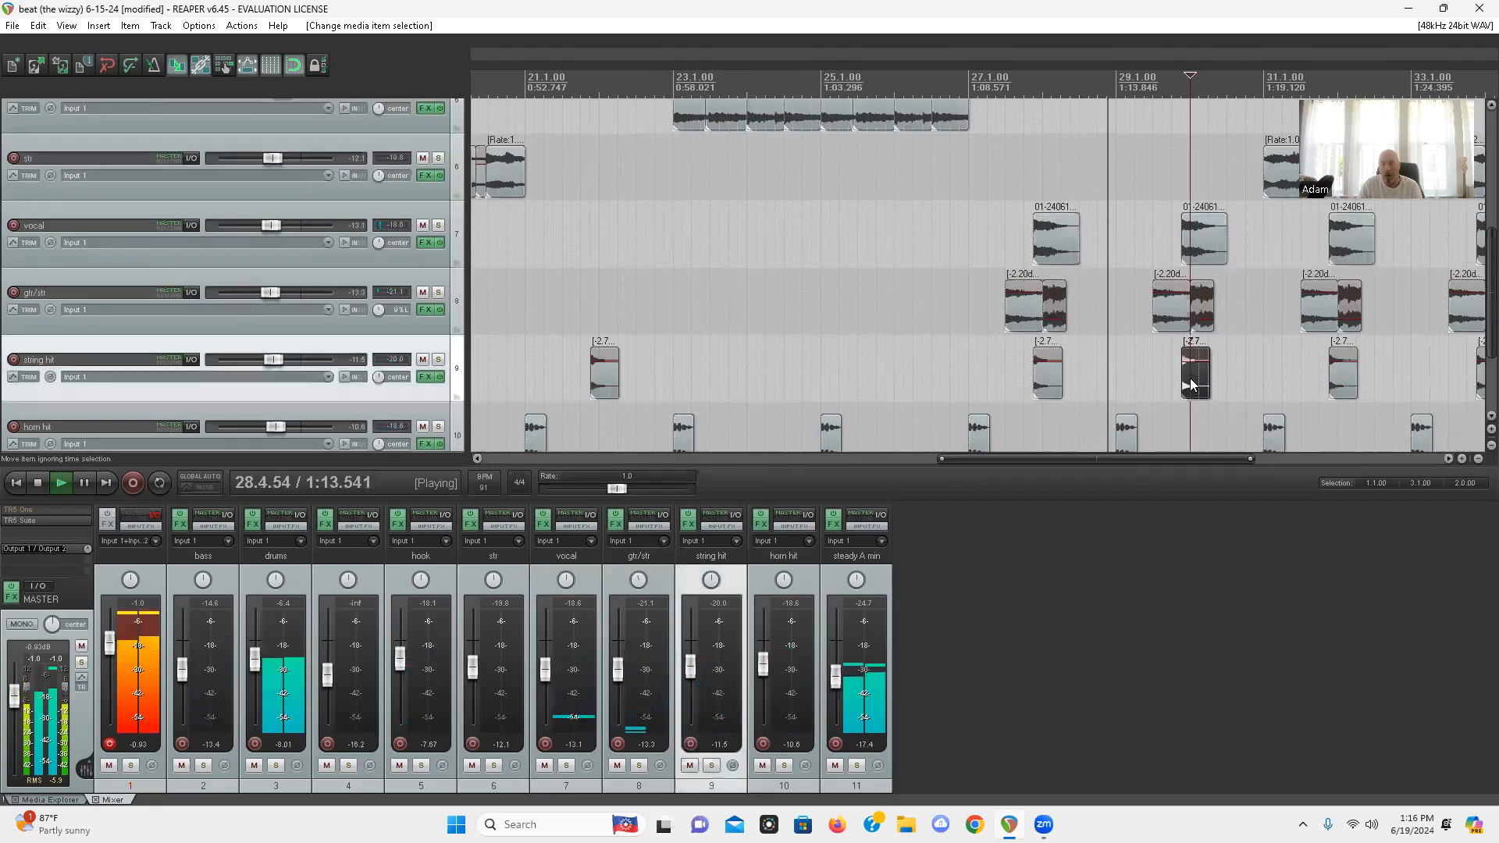
pyautogui.press('Delete')
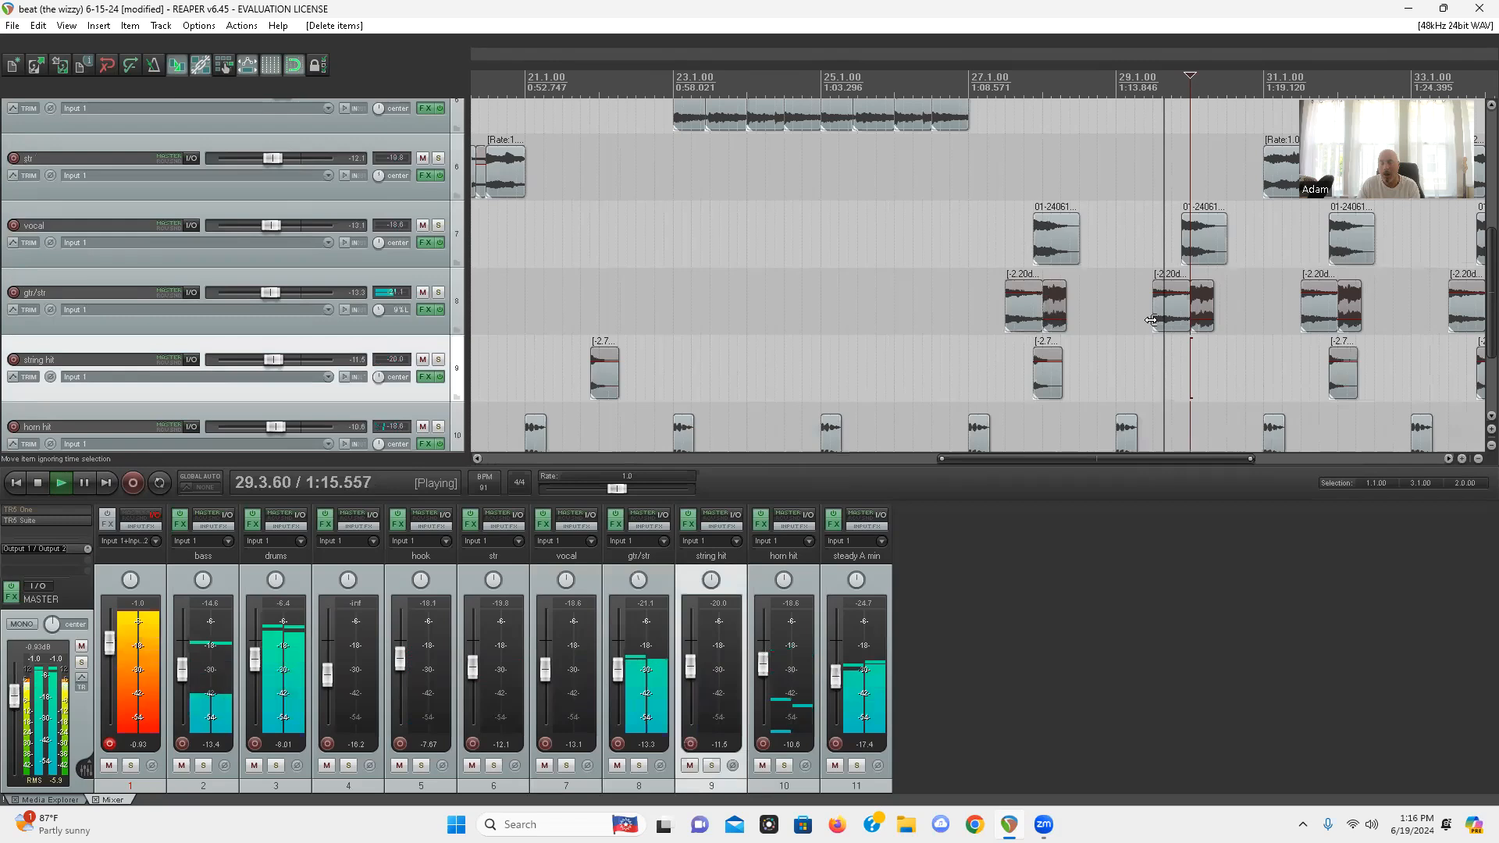
# Replay from 27.1.00 and delete the vocal clip around 30.1.00 and the gtr/str clip ending at 30.1.00
pyautogui.click(989, 234)
pyautogui.click(1200, 313)
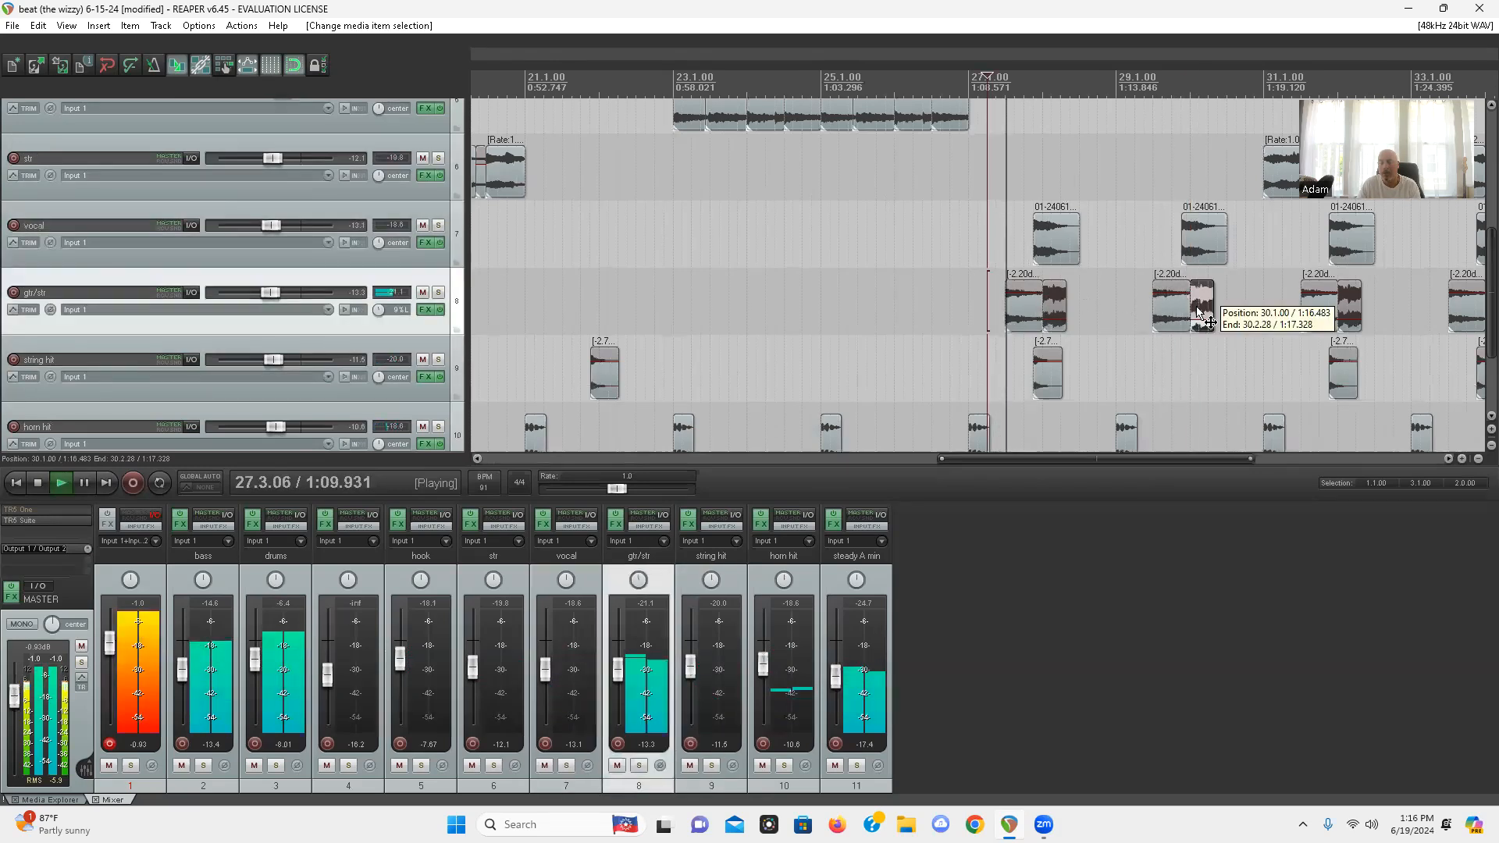
pyautogui.scroll(3, 1173, 321)
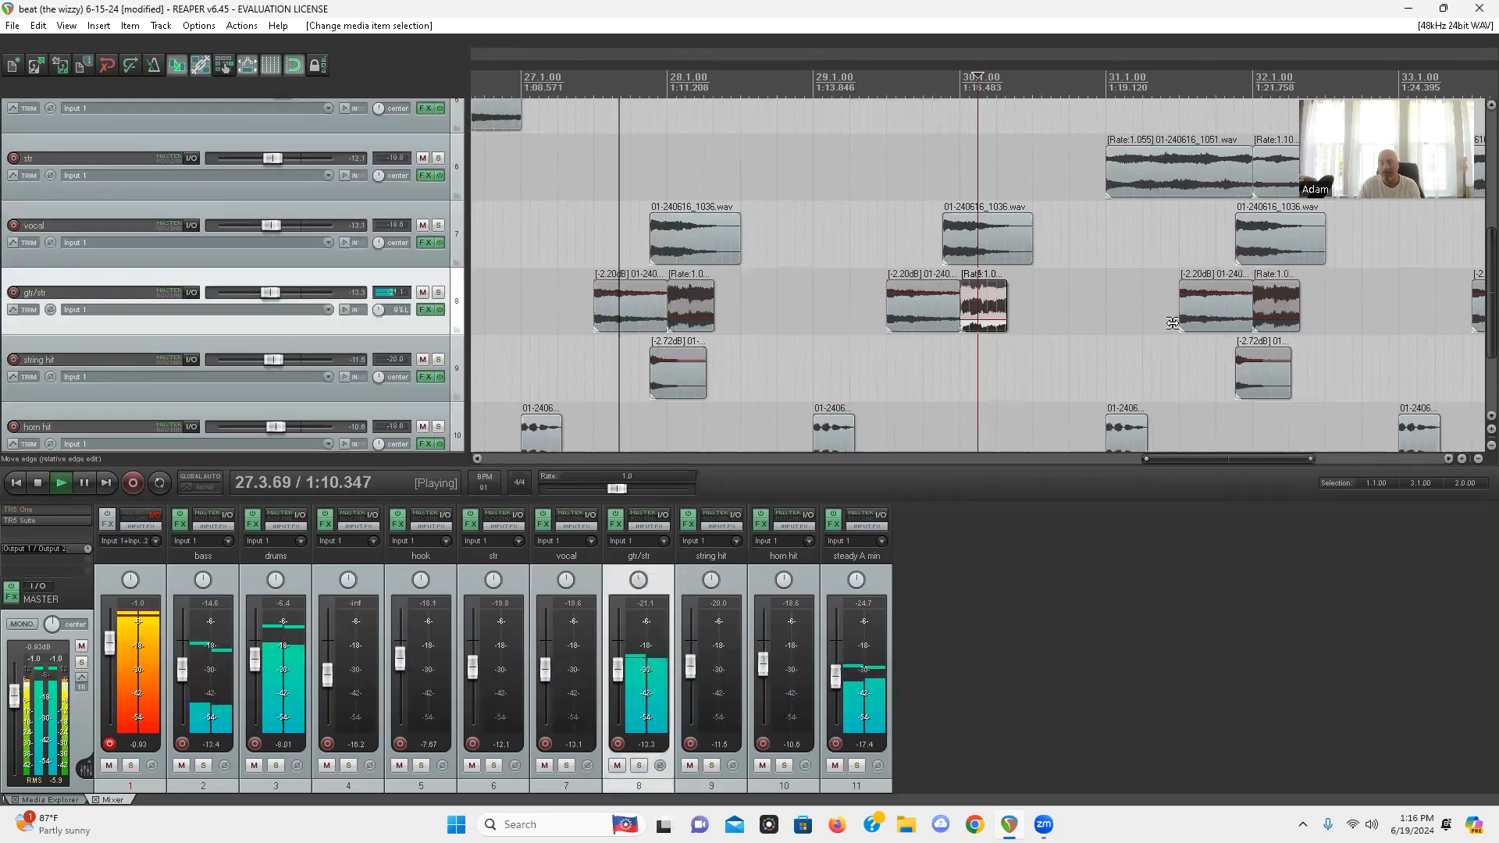
pyautogui.click(957, 247)
pyautogui.press('Delete')
pyautogui.click(933, 304)
pyautogui.press('Delete')
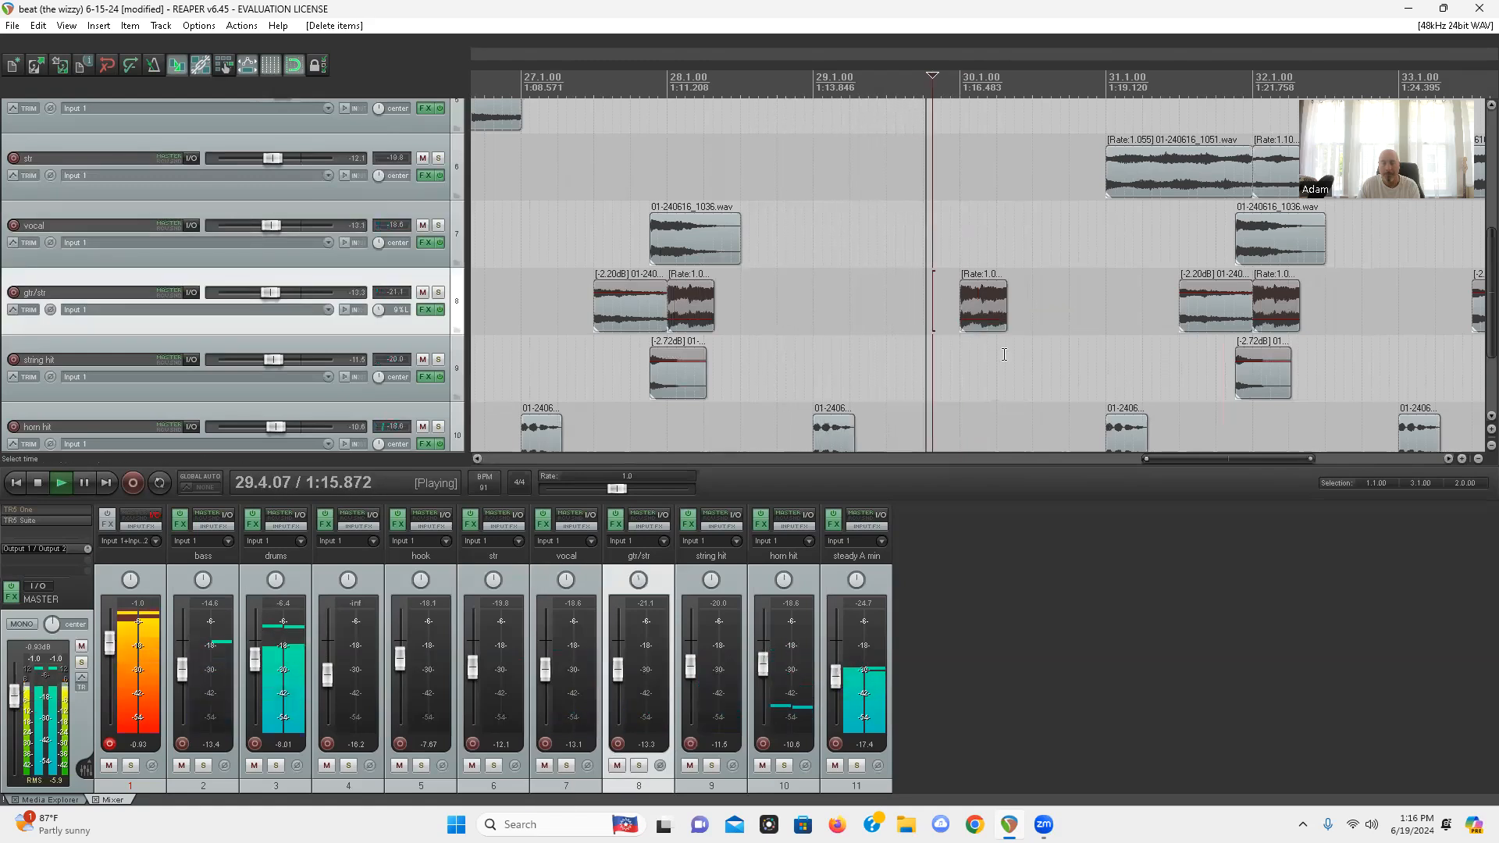
pyautogui.scroll(-3, 1093, 339)
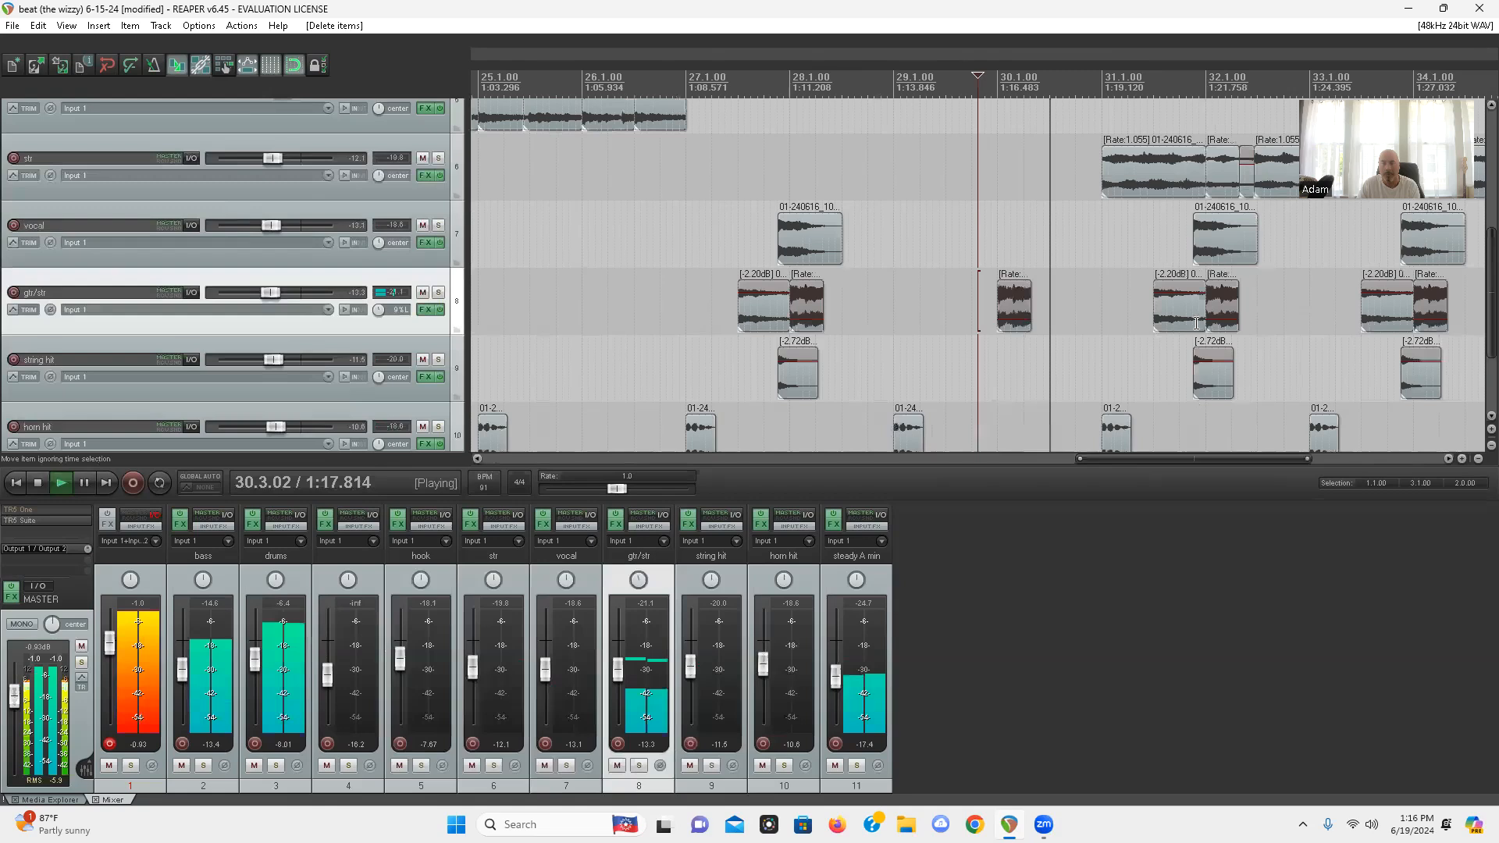
# Stop playback and delete the vocal, string hit and both gtr/str clips around 32.1.00
pyautogui.scroll(-2, 1188, 332)
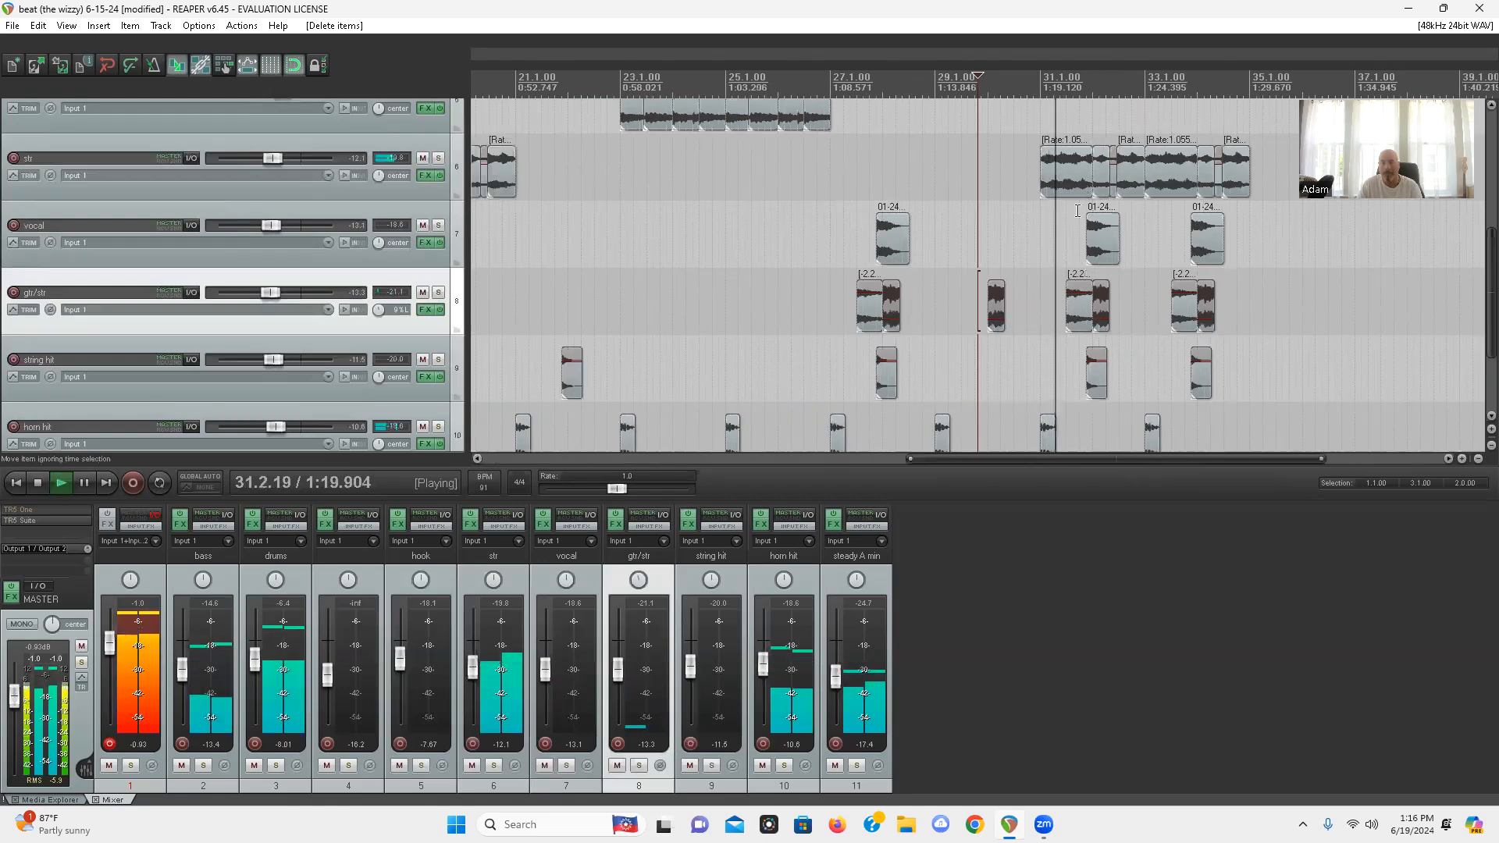
pyautogui.press('space')
pyautogui.click(1099, 378)
pyautogui.keyDown('shift'); pyautogui.click(1099, 250); pyautogui.keyUp('shift')
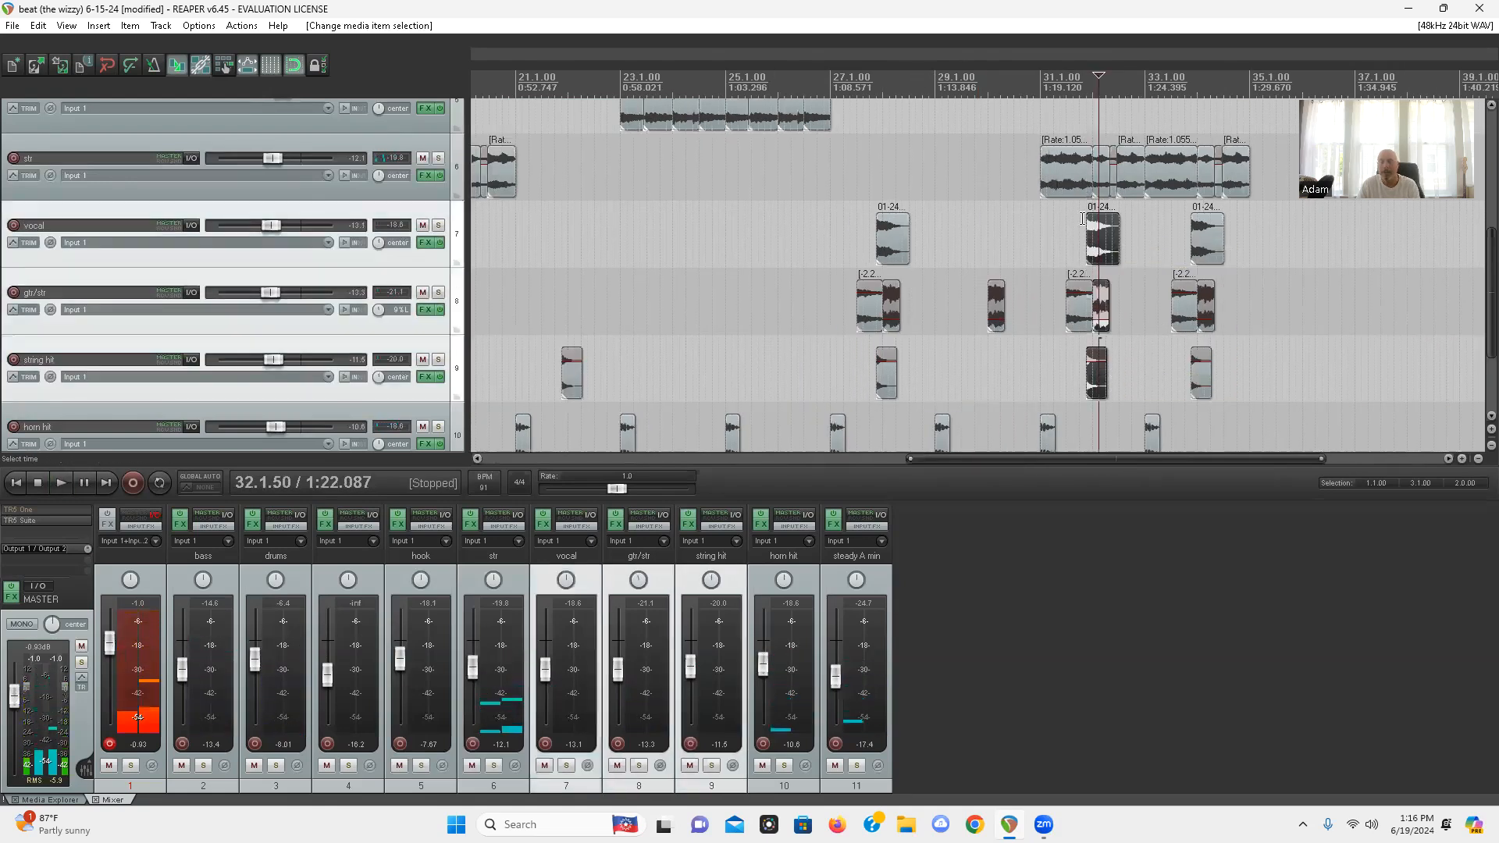
pyautogui.press('Delete')
pyautogui.click(1078, 322)
pyautogui.press('Delete')
# Replay from just before 31.1.00 and delete the str clips from 33.1.00 onward
pyautogui.click(1008, 212)
pyautogui.press('space')
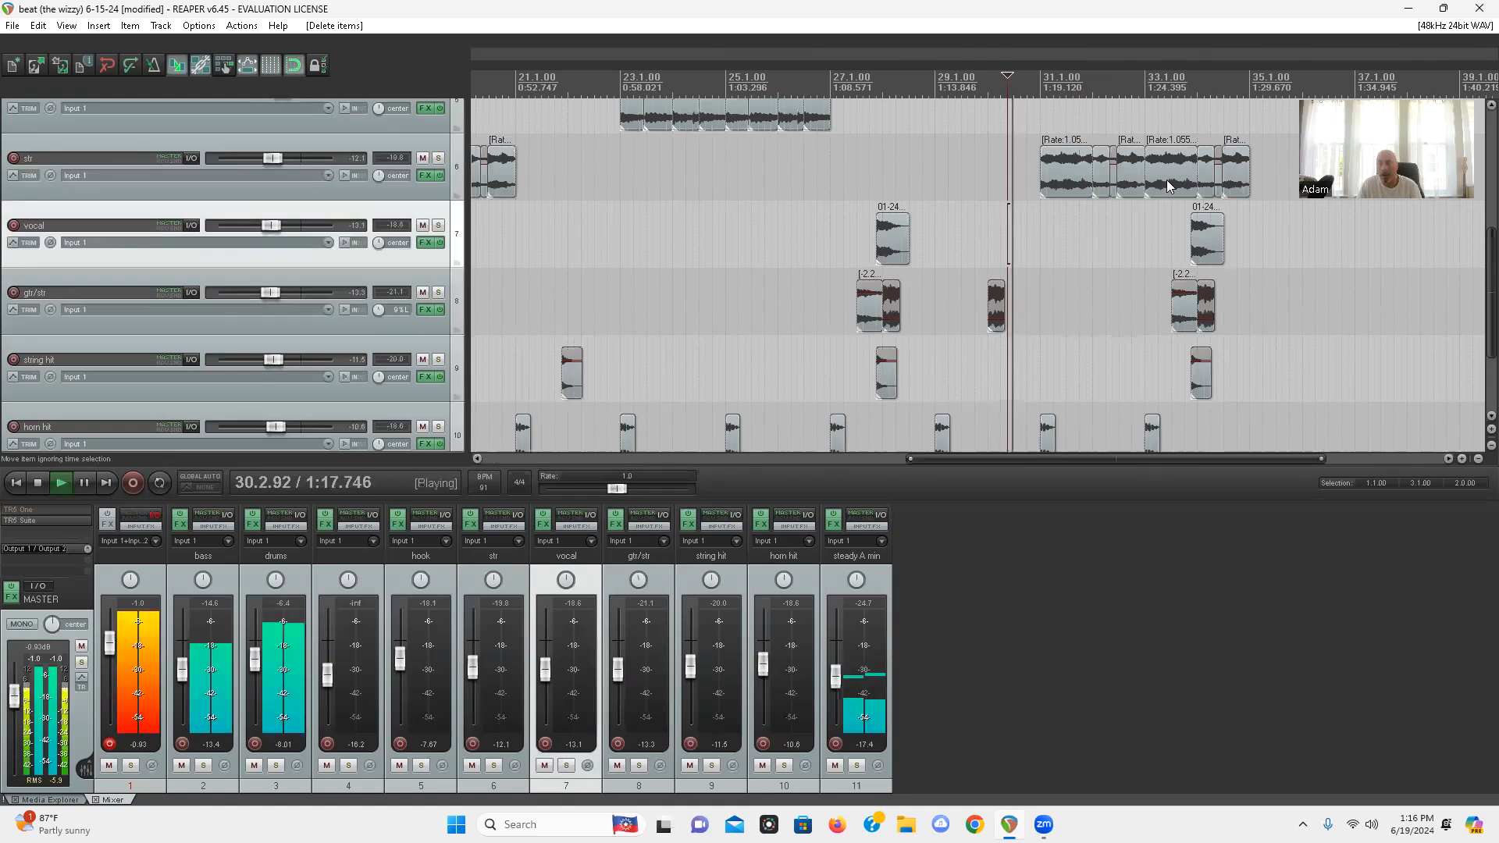
pyautogui.click(1165, 187)
pyautogui.press('Delete')
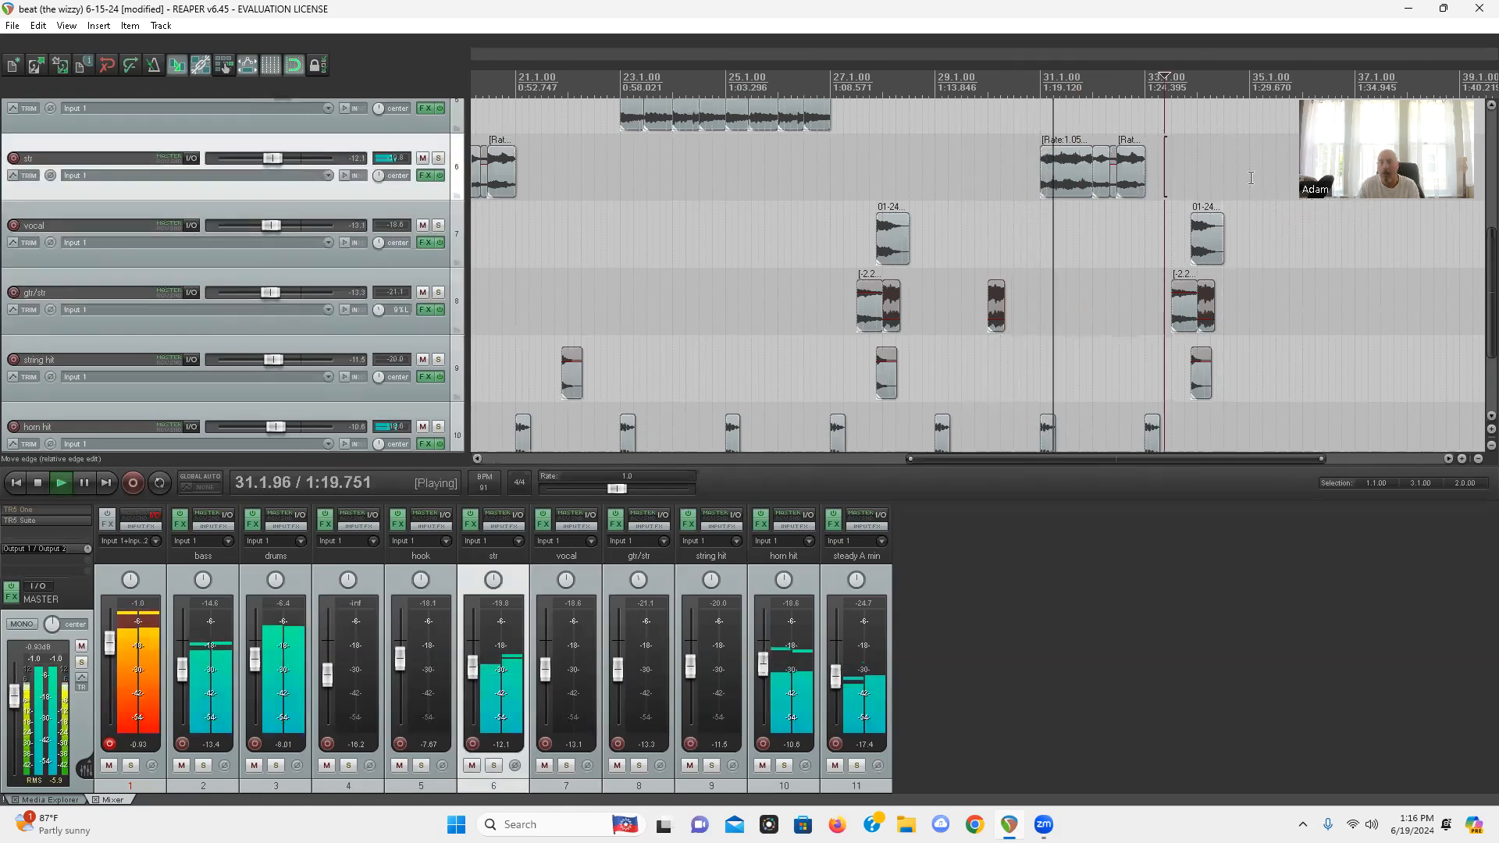
# Replay the str section from 31.1.00 and check the timing of its clips
pyautogui.scroll(2, 944, 276)
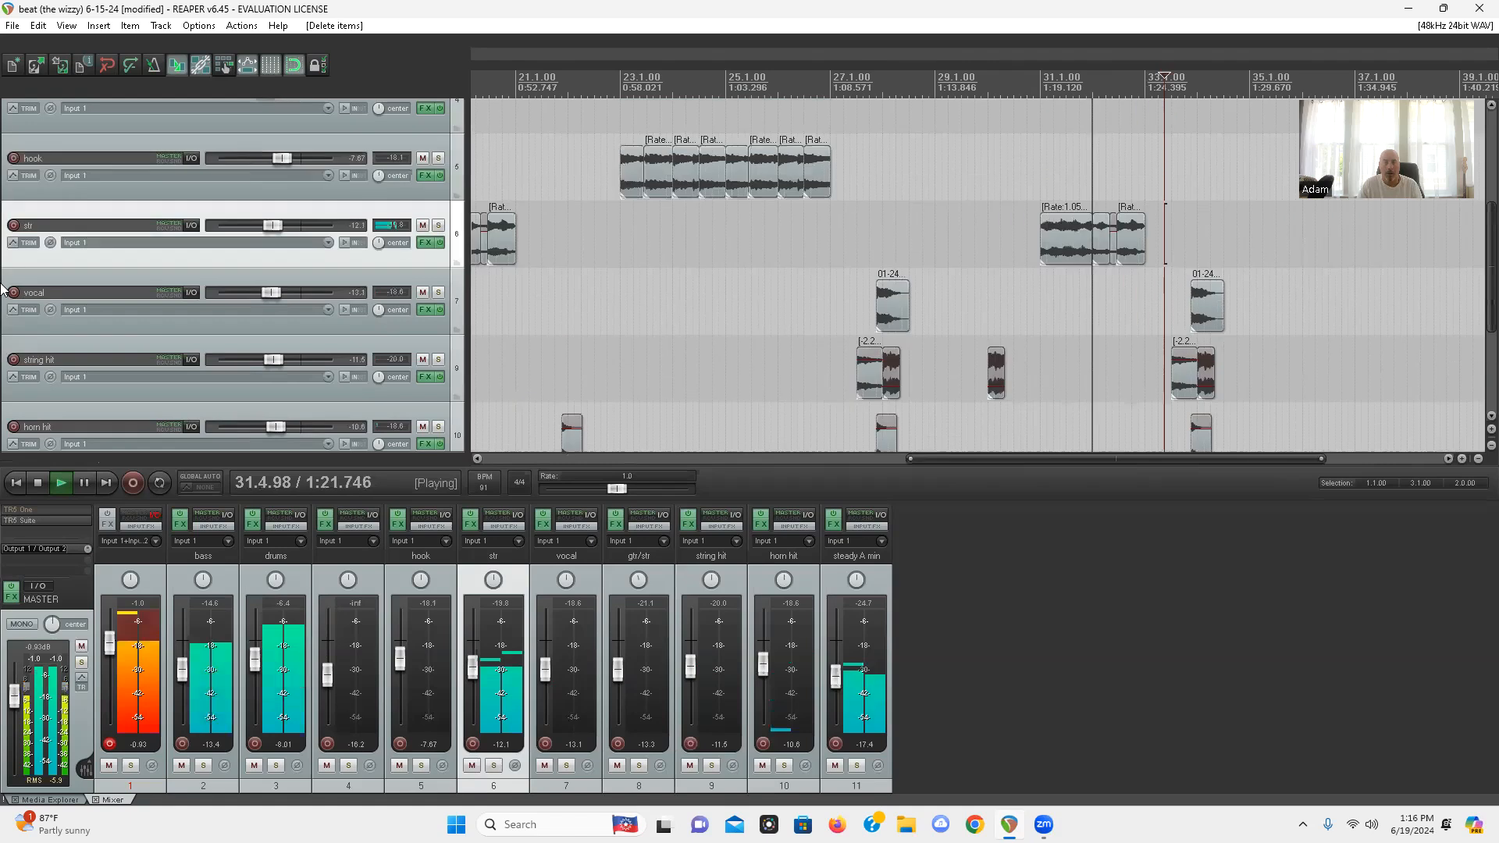
pyautogui.scroll(-3, 944, 277)
pyautogui.scroll(-2, 876, 299)
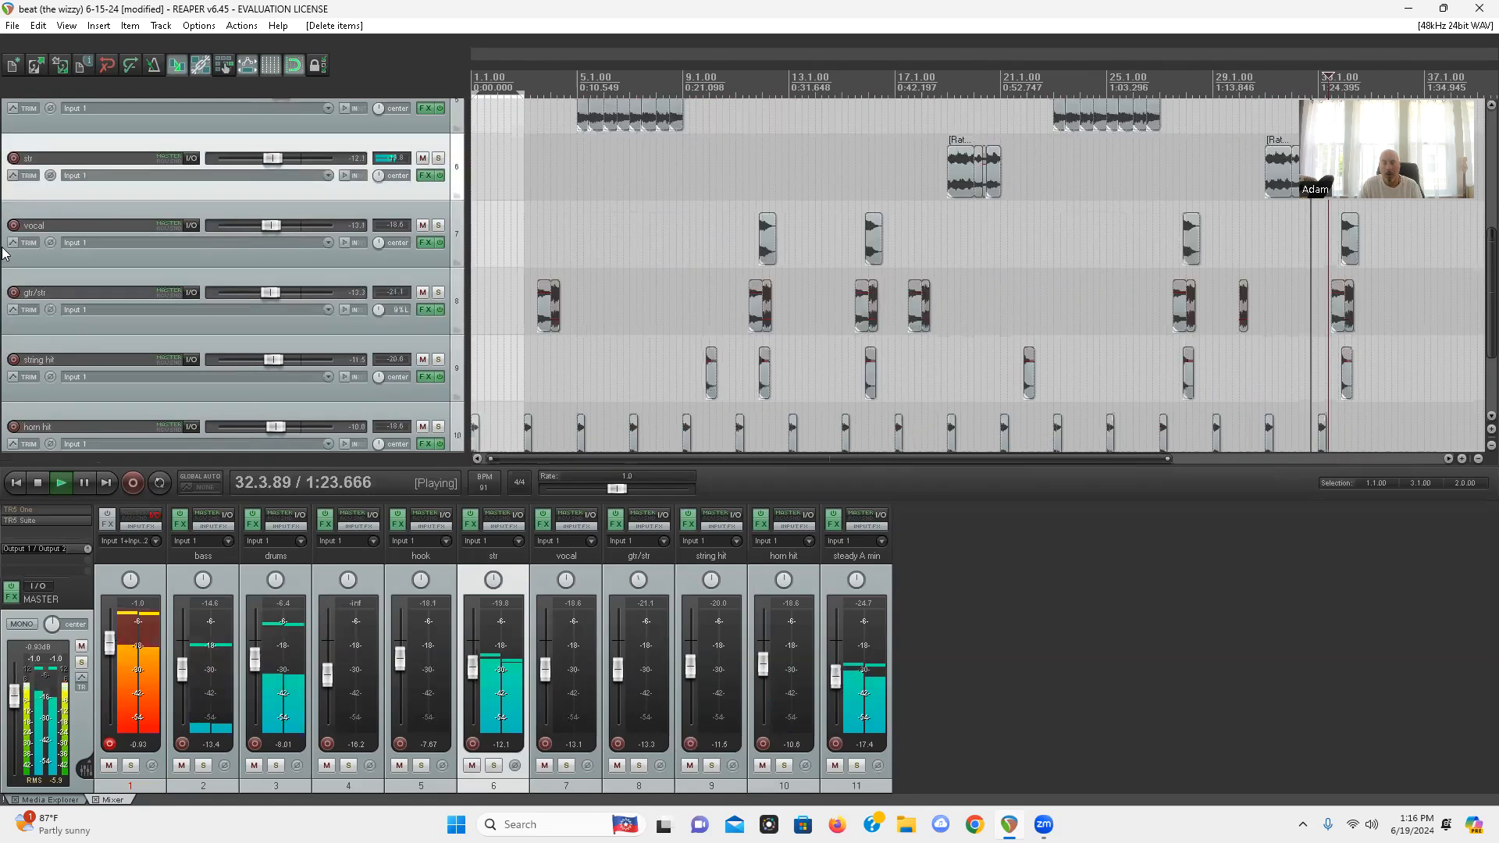
pyautogui.scroll(-2, 1023, 282)
pyautogui.click(1027, 273)
pyautogui.scroll(6, 1039, 235)
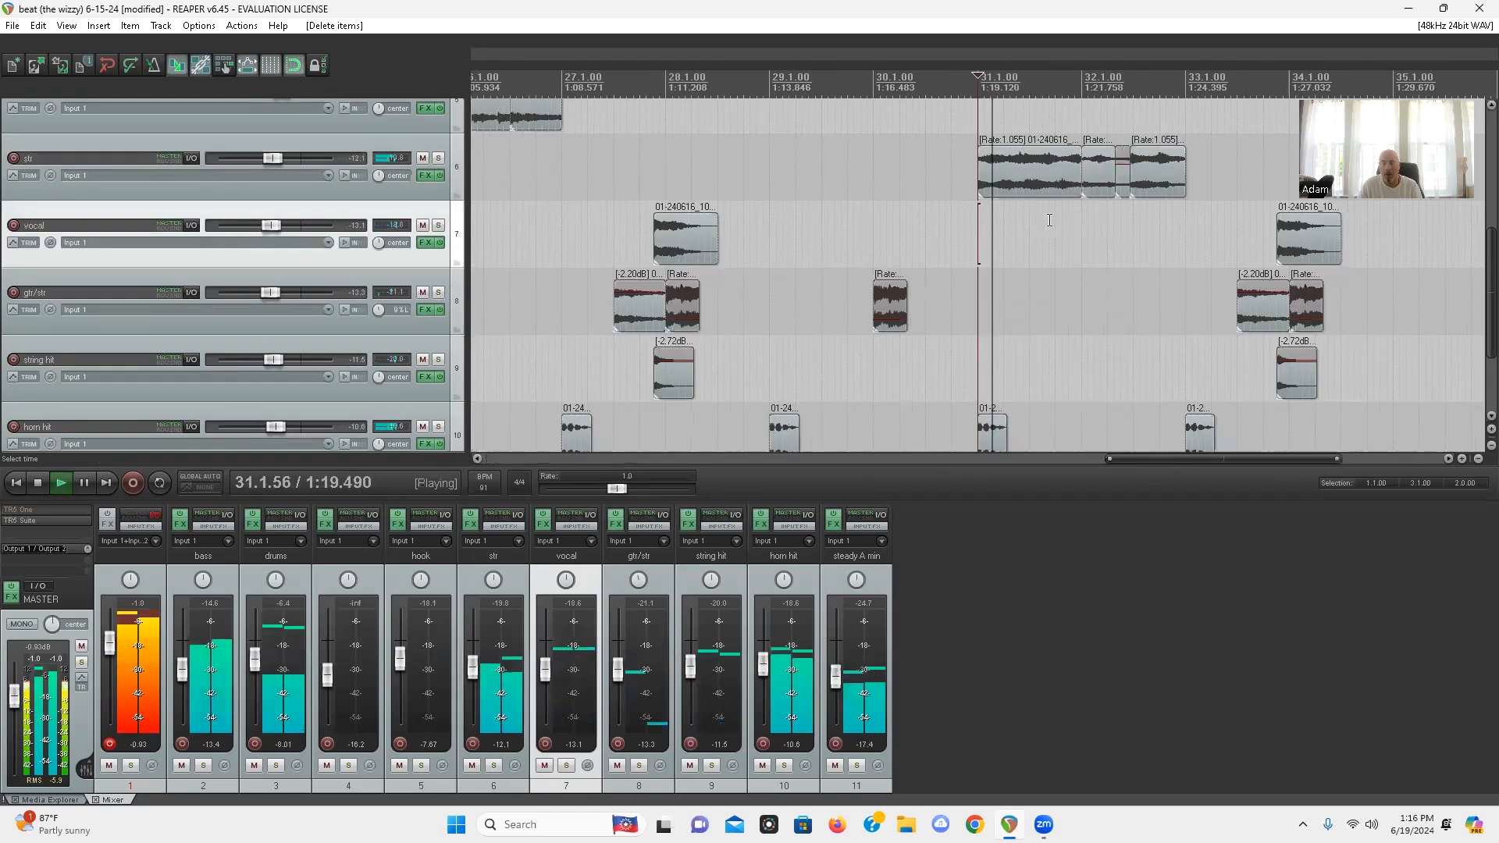
pyautogui.scroll(-2, 1050, 223)
pyautogui.click(1123, 166)
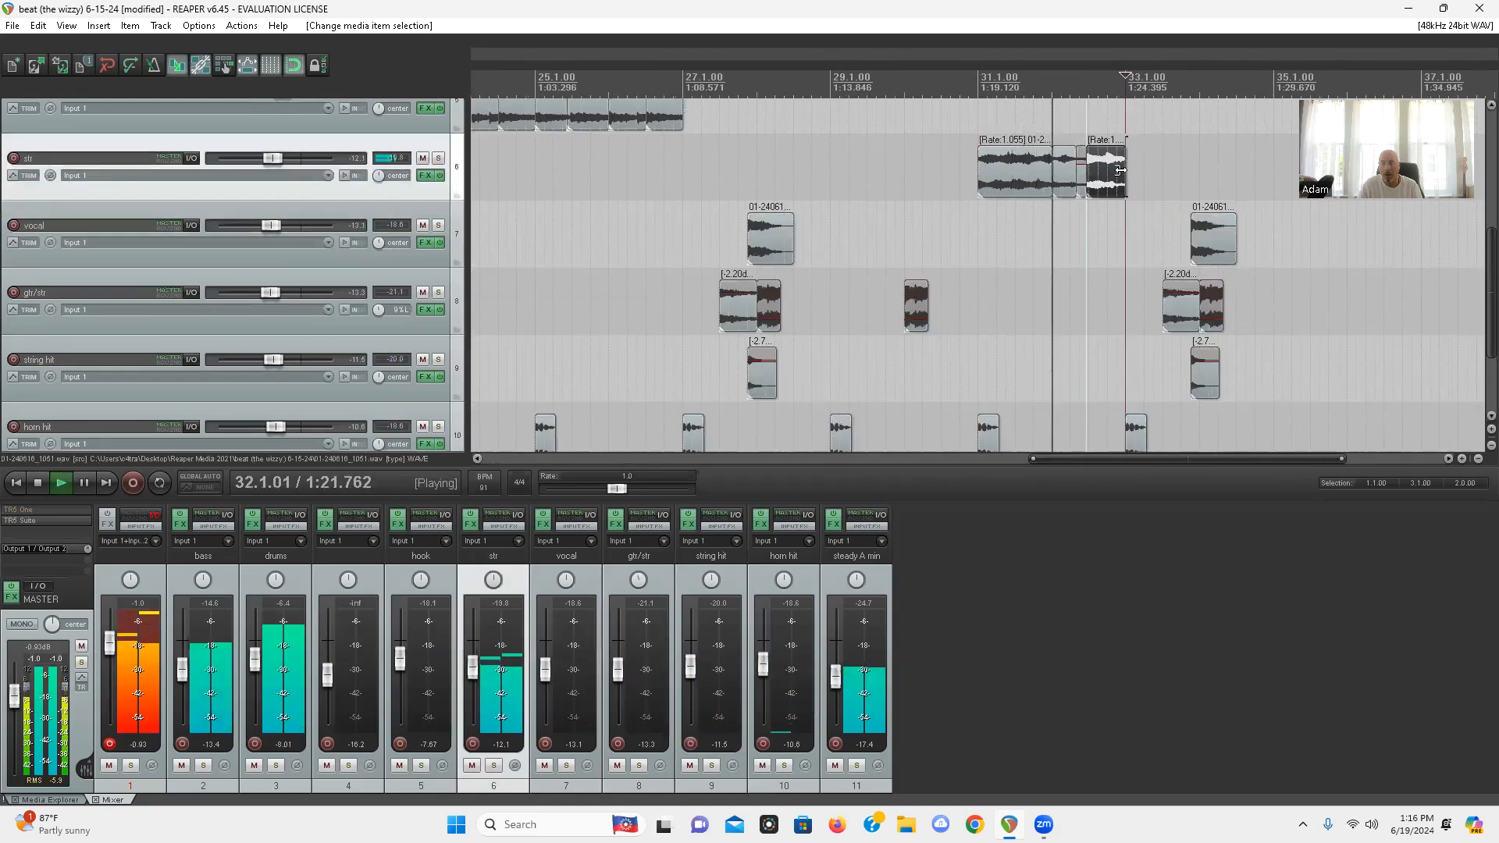
pyautogui.scroll(2, 1121, 223)
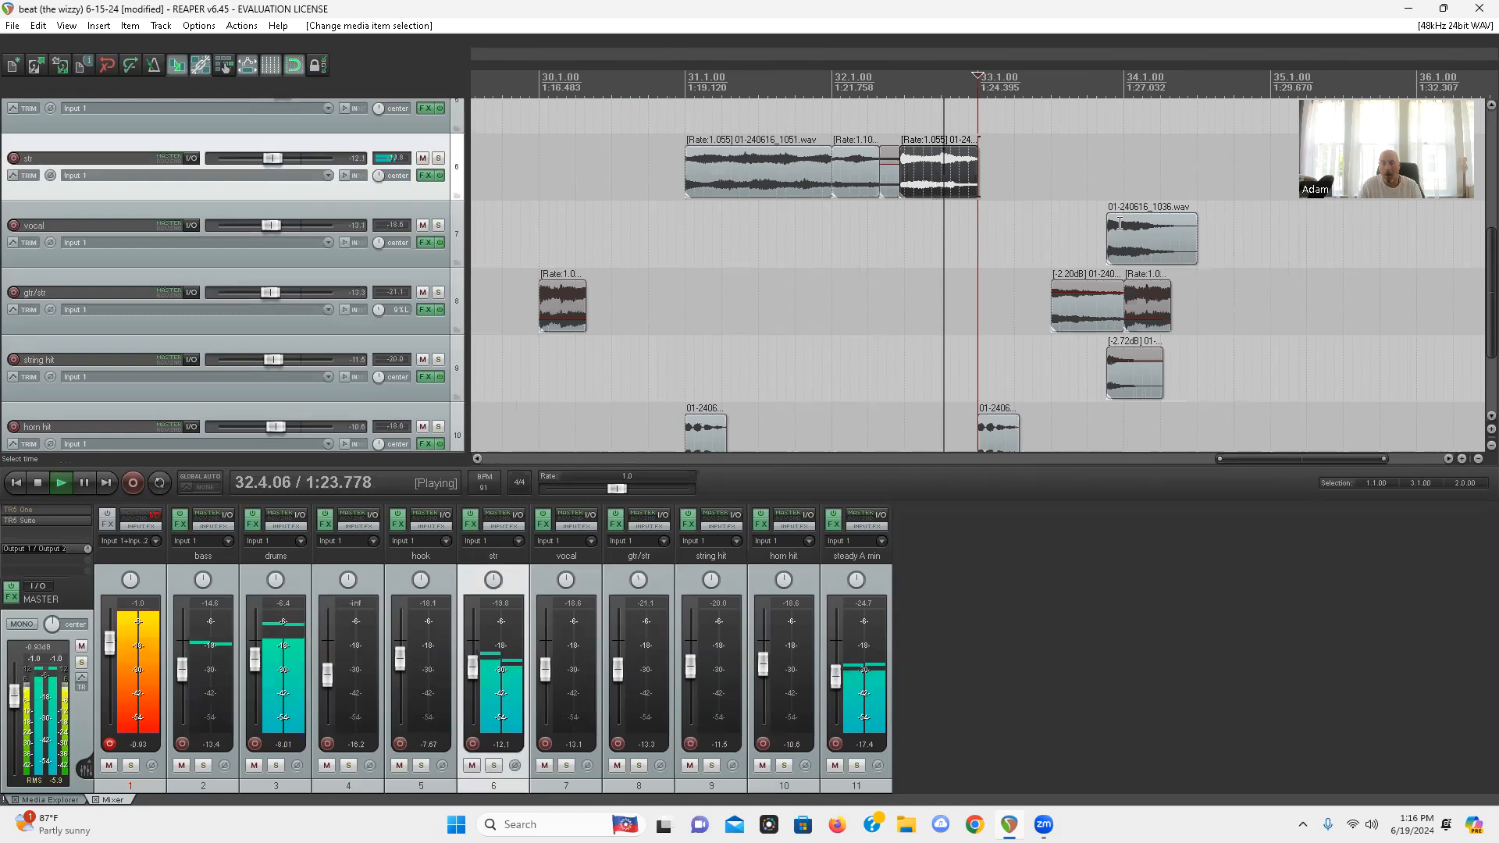
pyautogui.click(735, 178)
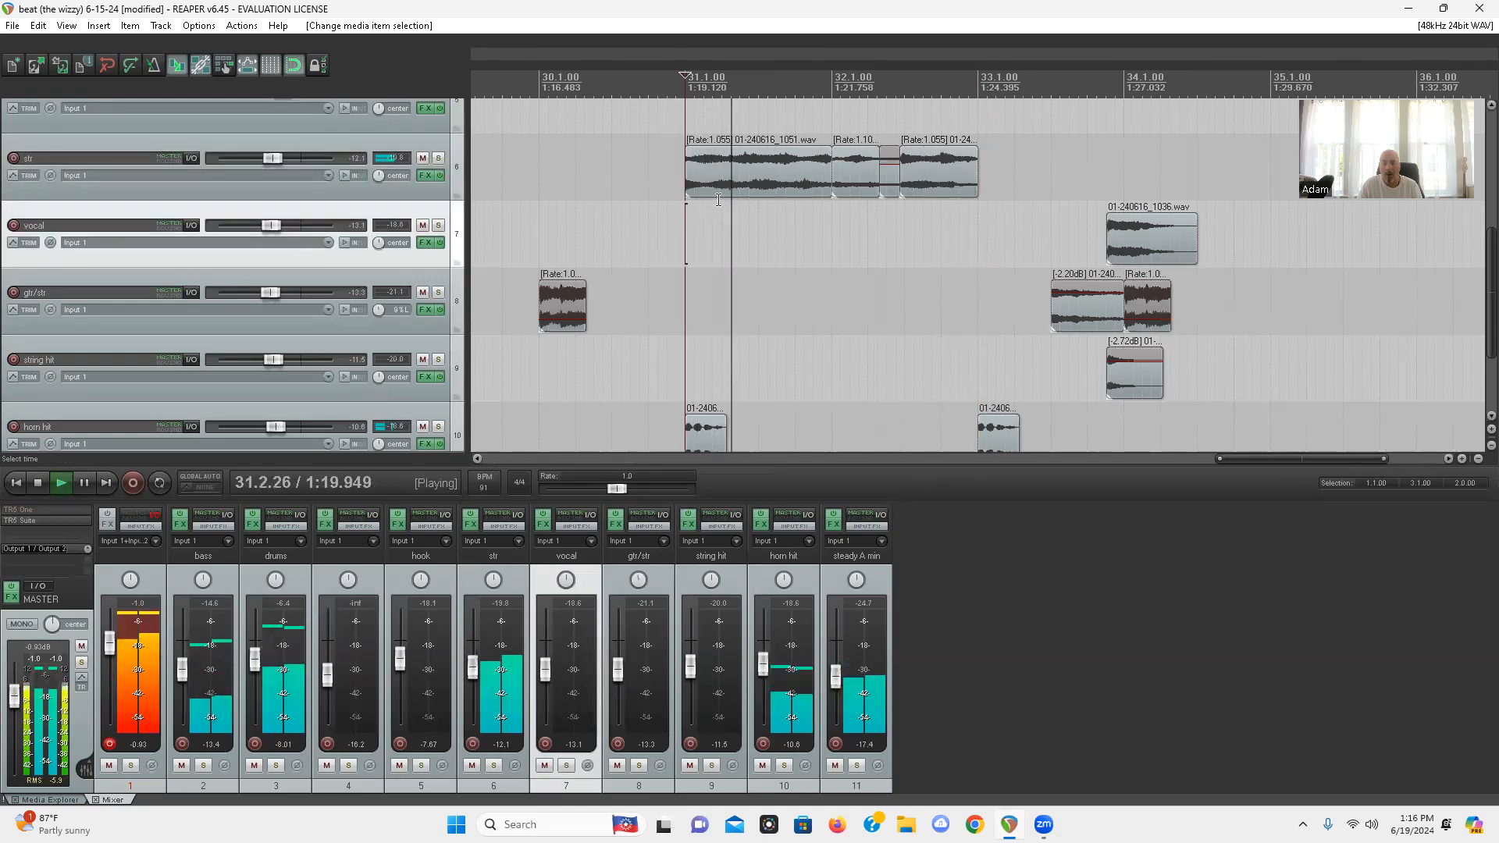
# Set the playback rate of the str clip at 31.1.00 to 1.1 and compare it with the clip at 32.1.00
pyautogui.doubleClick(735, 178)
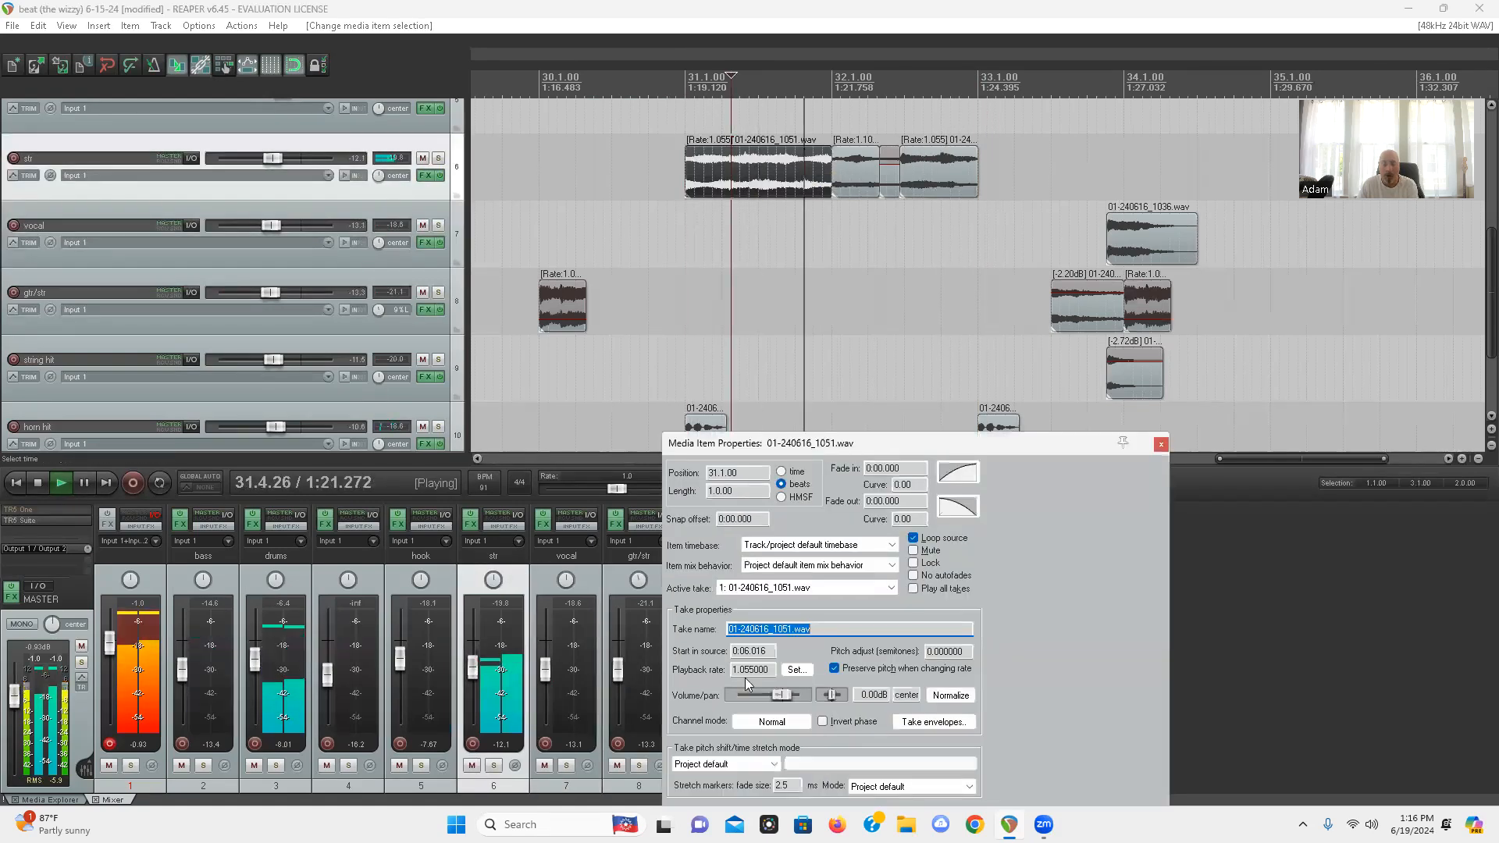
pyautogui.click(676, 234)
pyautogui.click(720, 180)
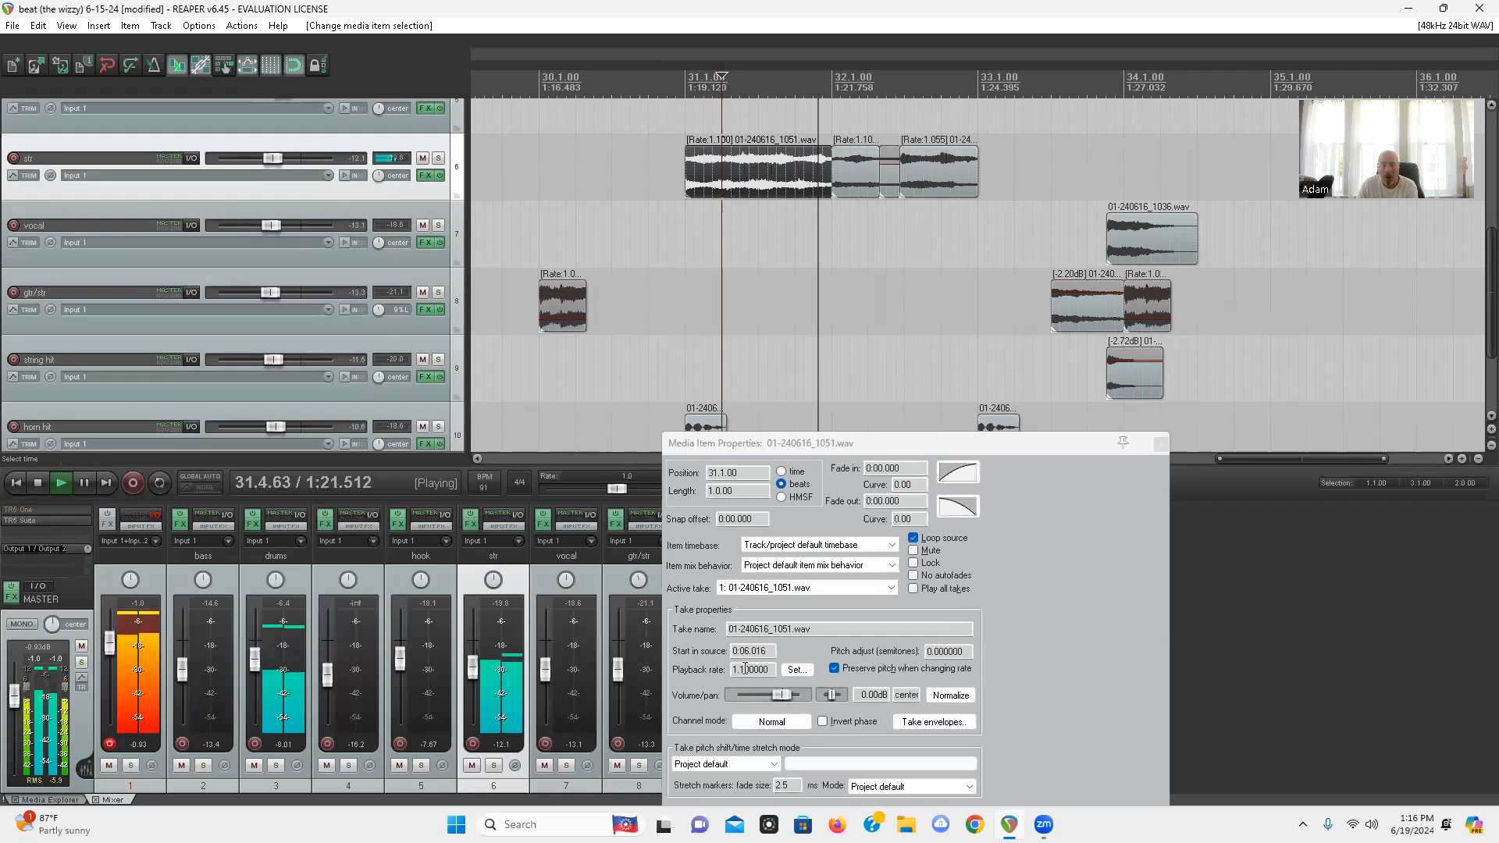
pyautogui.click(859, 172)
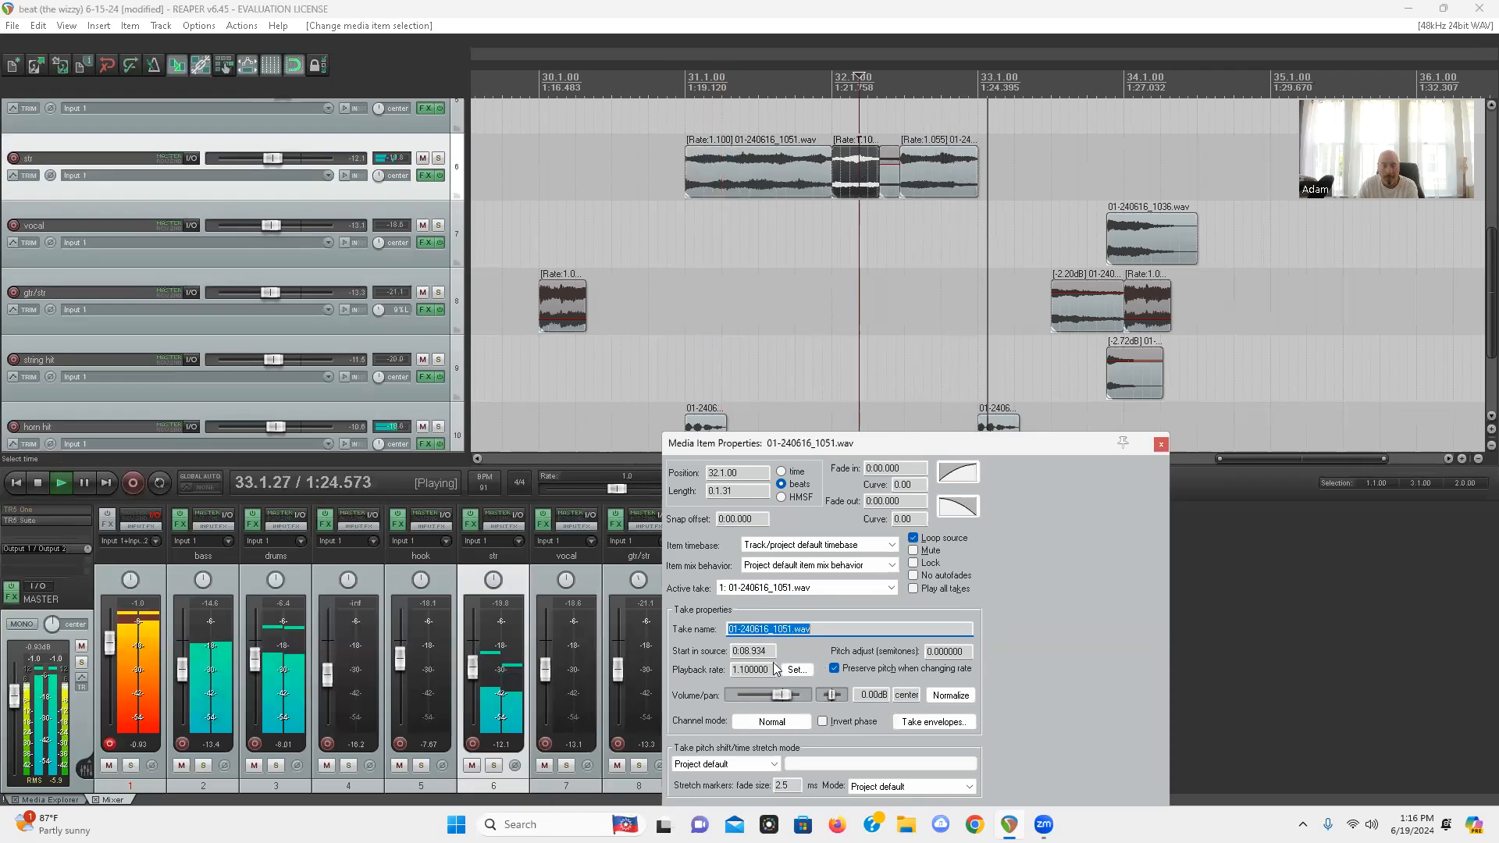
pyautogui.click(778, 173)
pyautogui.press('space')
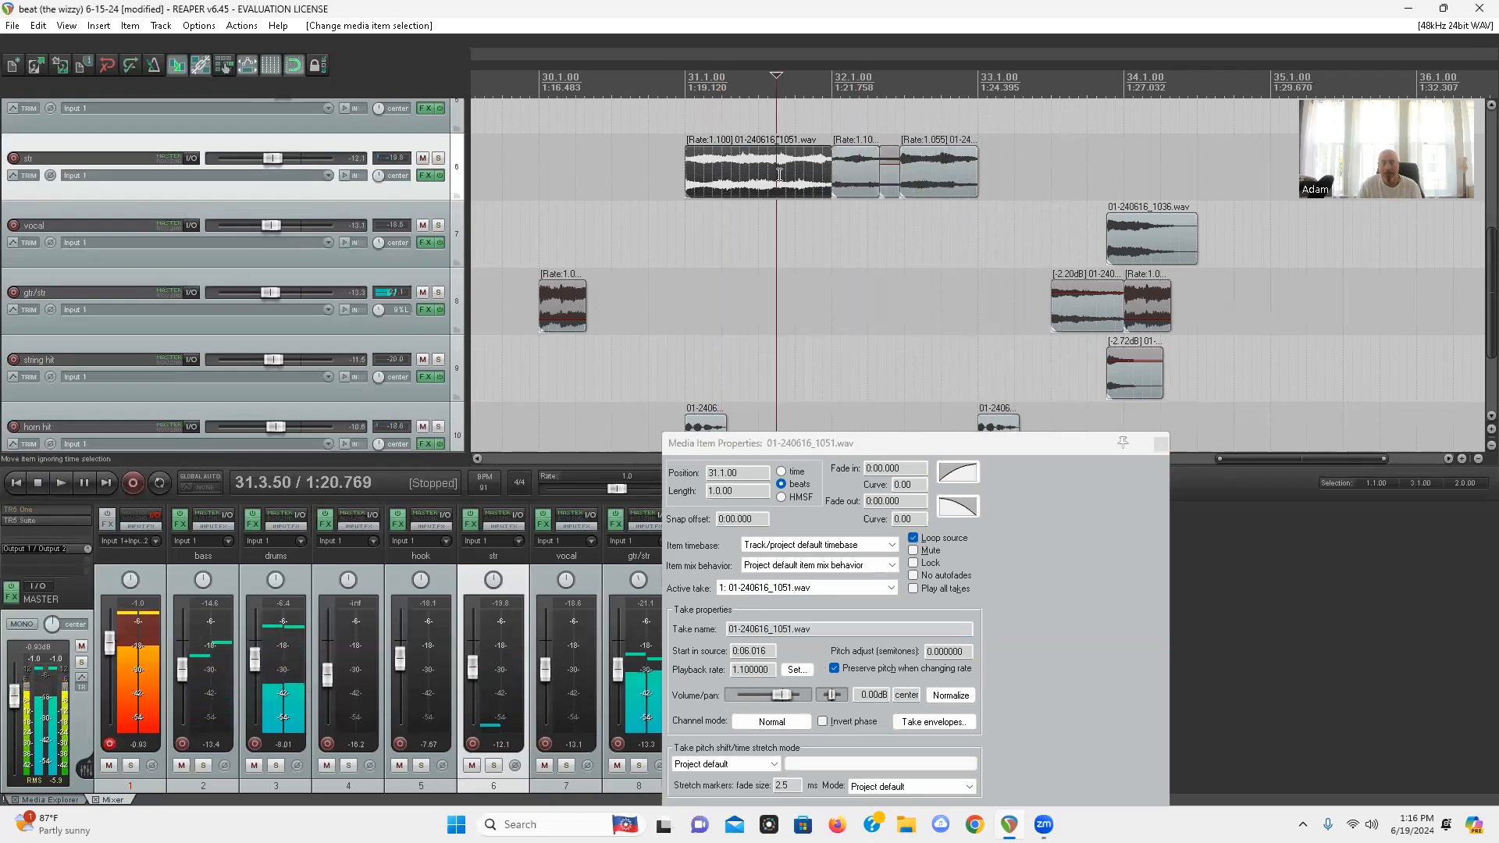
# Set the playback rate of the earlier str clip at 19.1.00 to 1.1
pyautogui.scroll(-5, 840, 205)
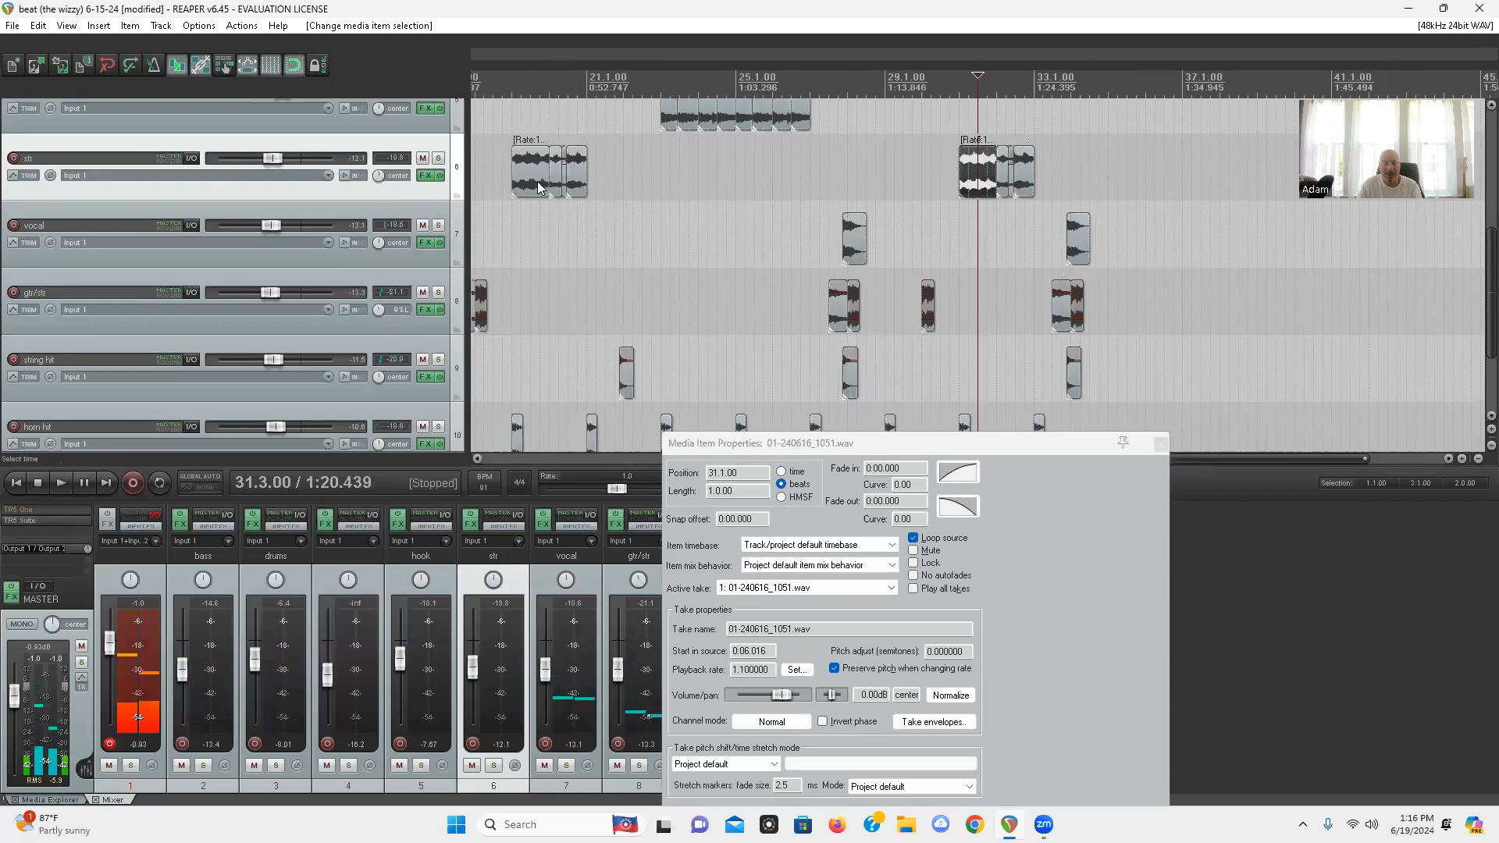
pyautogui.click(531, 178)
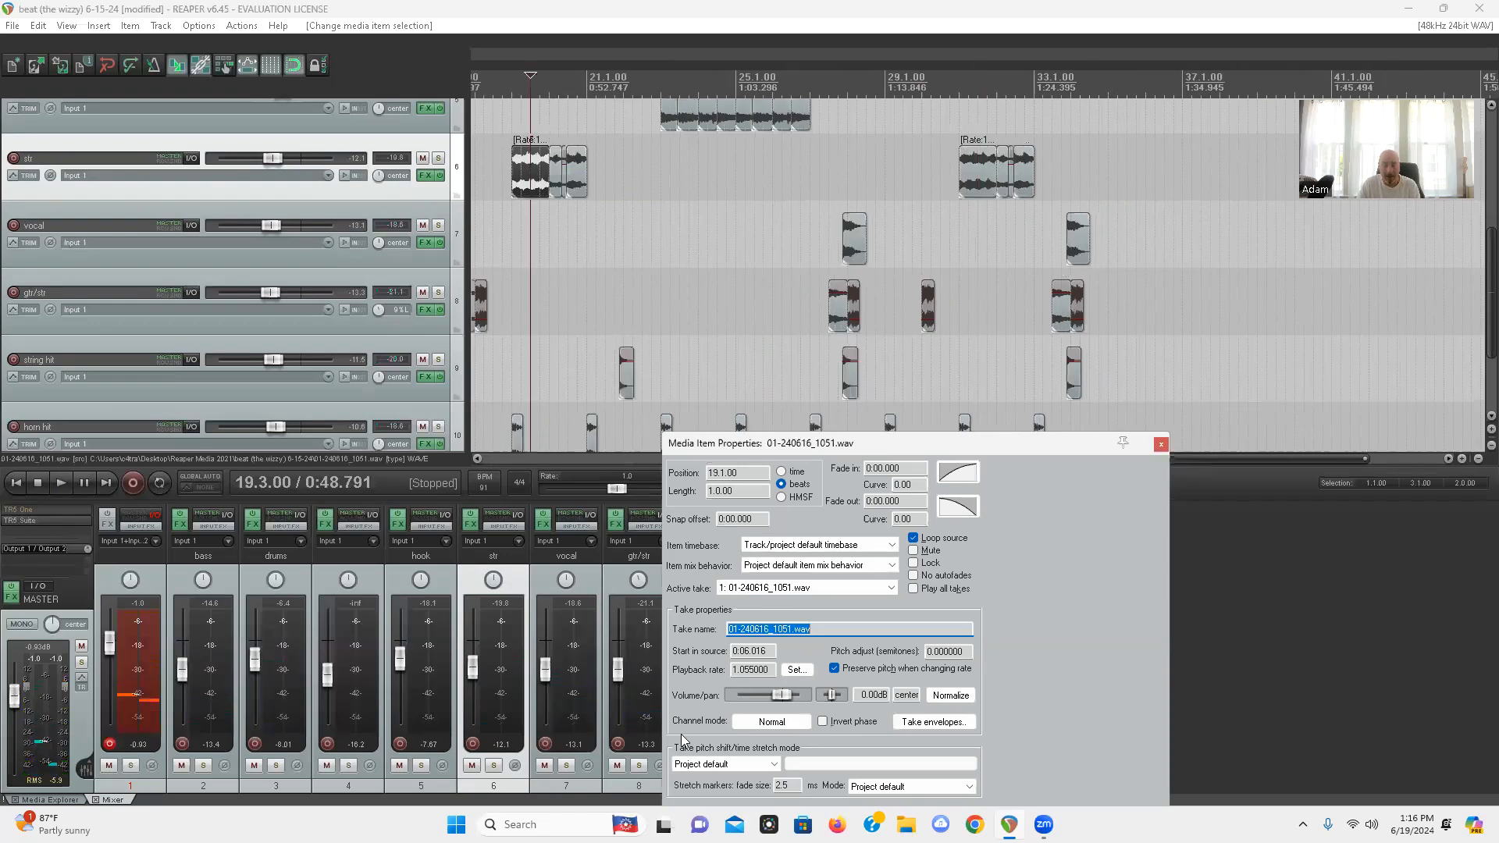
pyautogui.doubleClick(761, 668)
pyautogui.write('1.1')
pyautogui.press('Return')
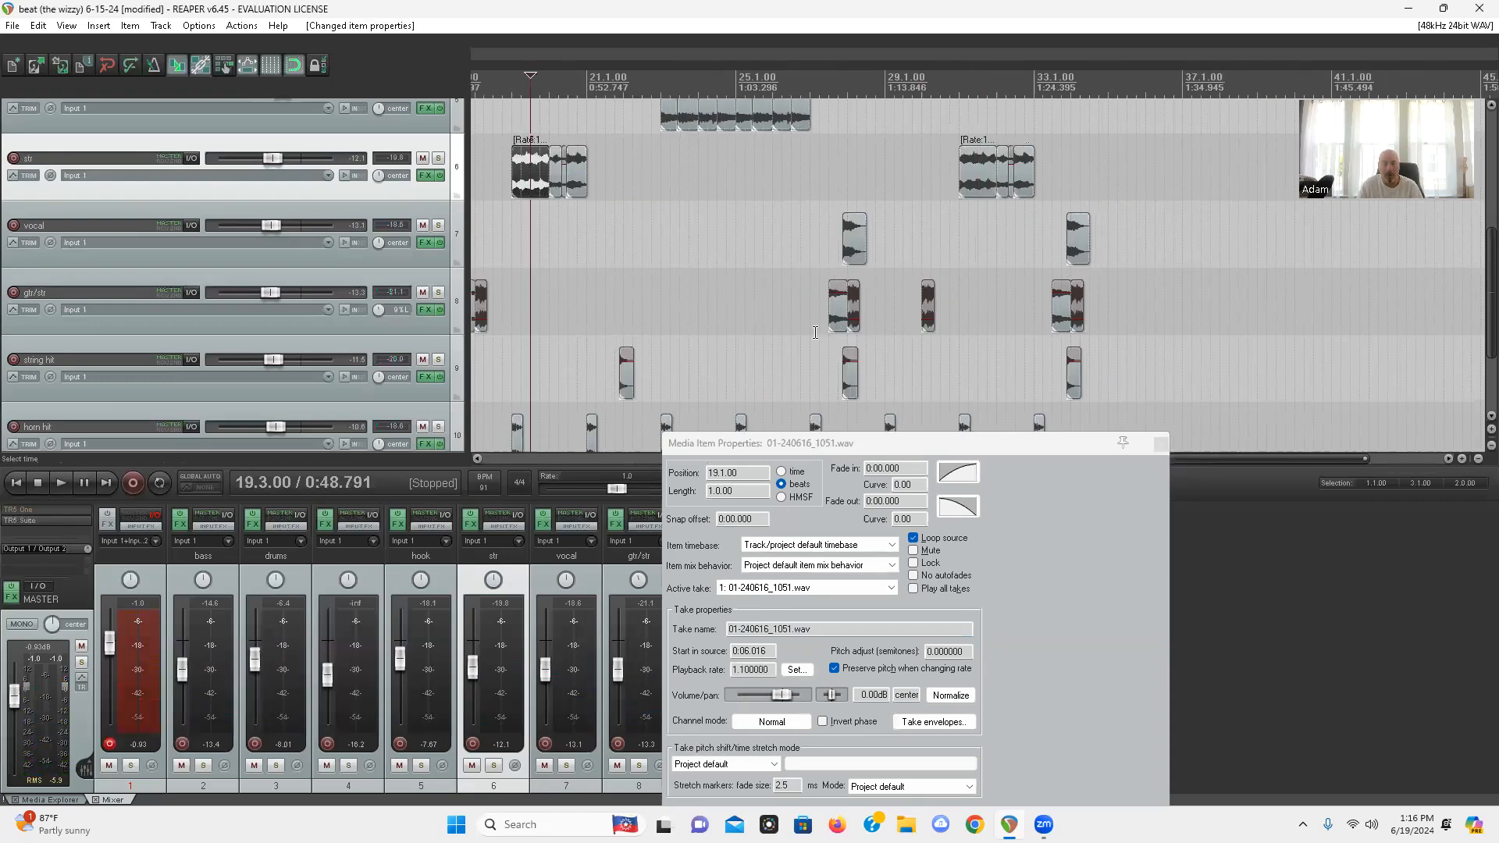
# Play the str section from 19.1.00 to check its timing and close the item properties
pyautogui.click(511, 217)
pyautogui.press('space')
pyautogui.scroll(5, 750, 294)
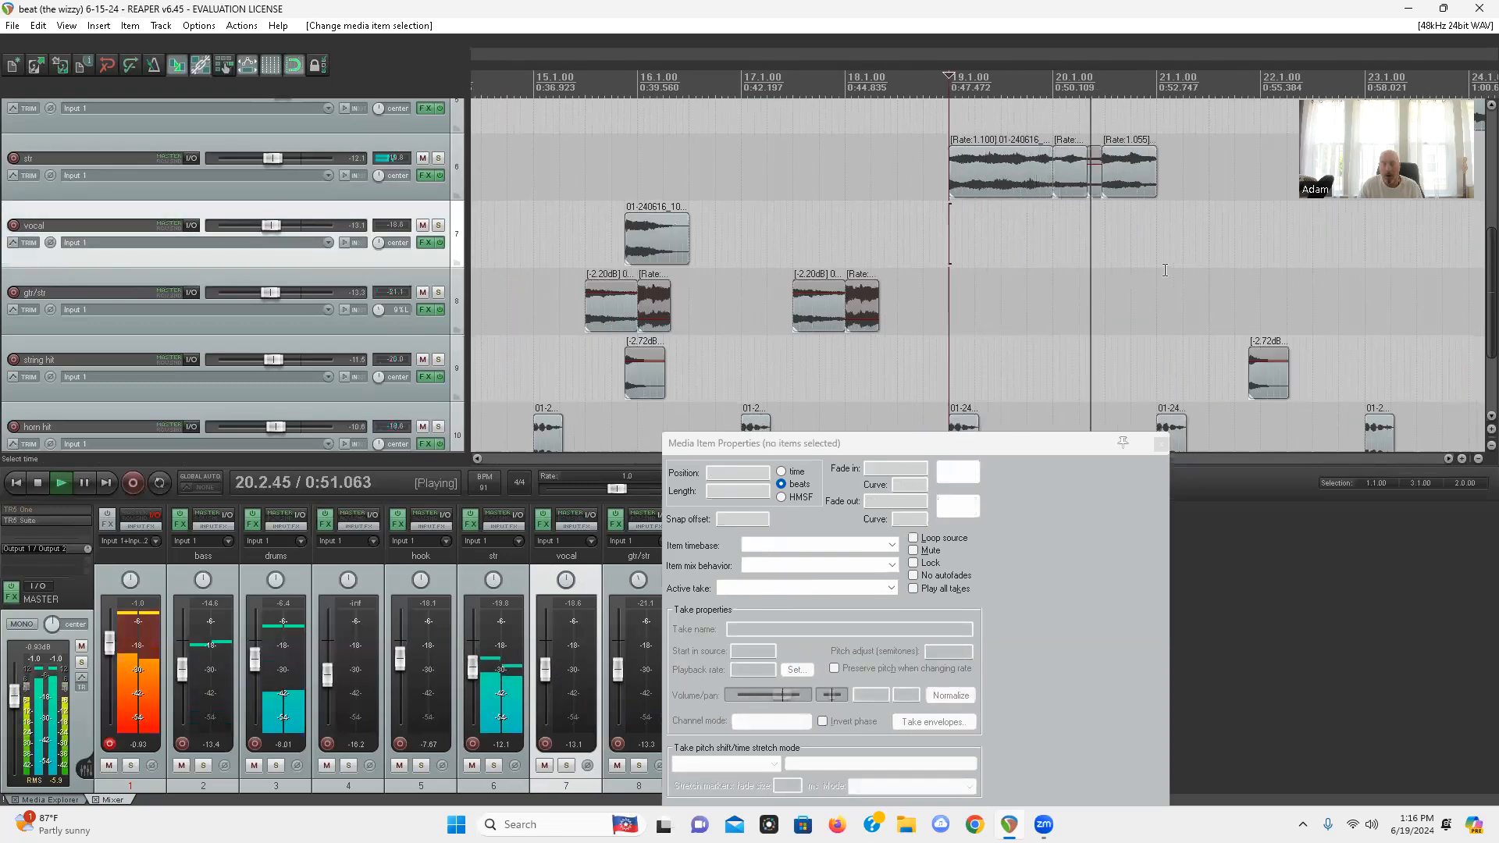
pyautogui.scroll(-8, 1165, 270)
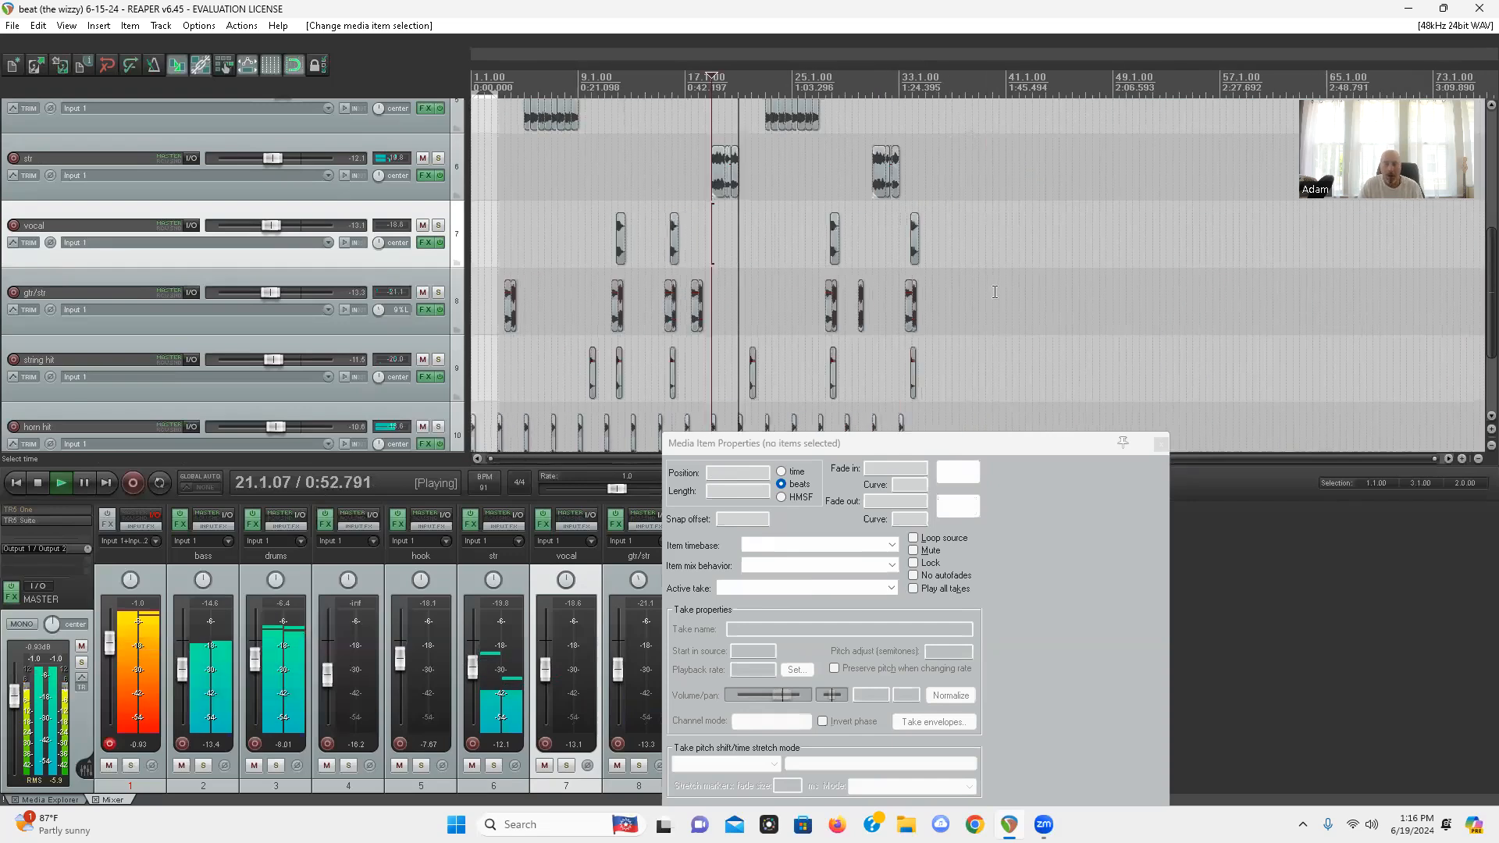
pyautogui.click(1160, 444)
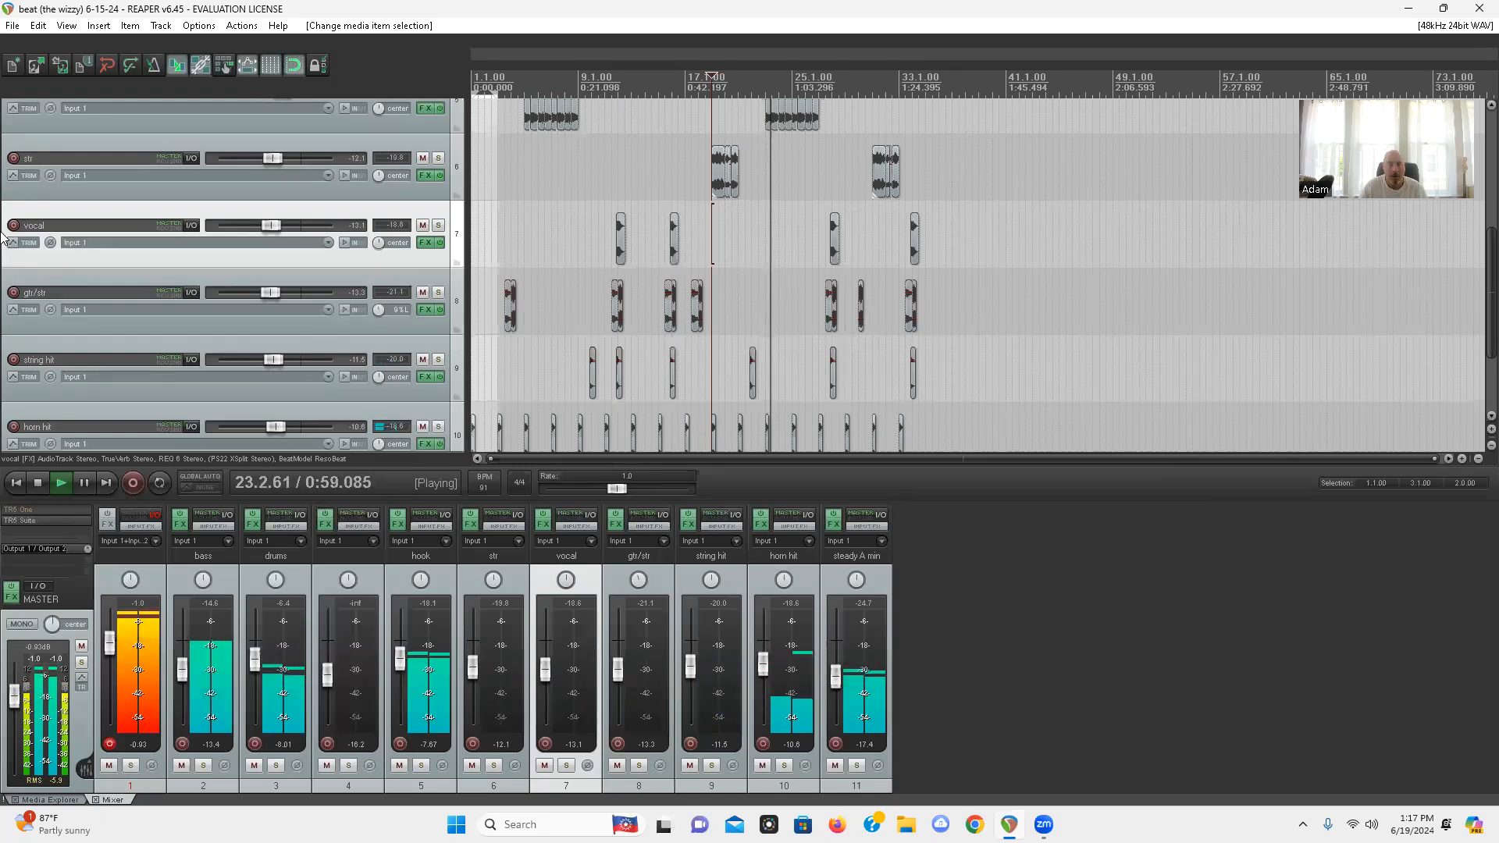
# Listen through the second hook section and the bars after it, checking each track's clips
pyautogui.scroll(3, 3, 242)
pyautogui.scroll(-4, 2, 238)
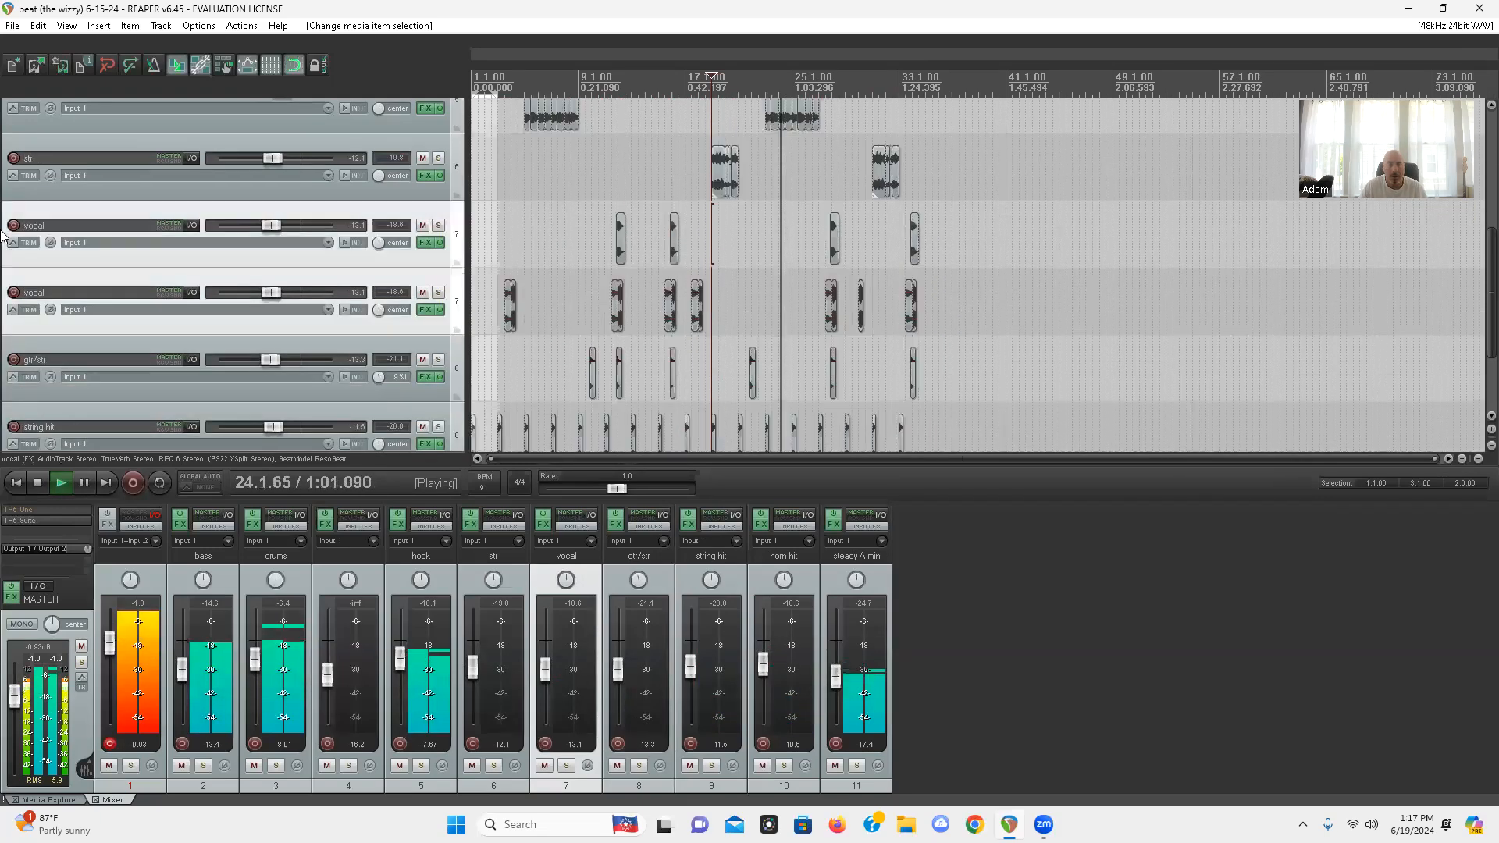
pyautogui.scroll(3, 3, 239)
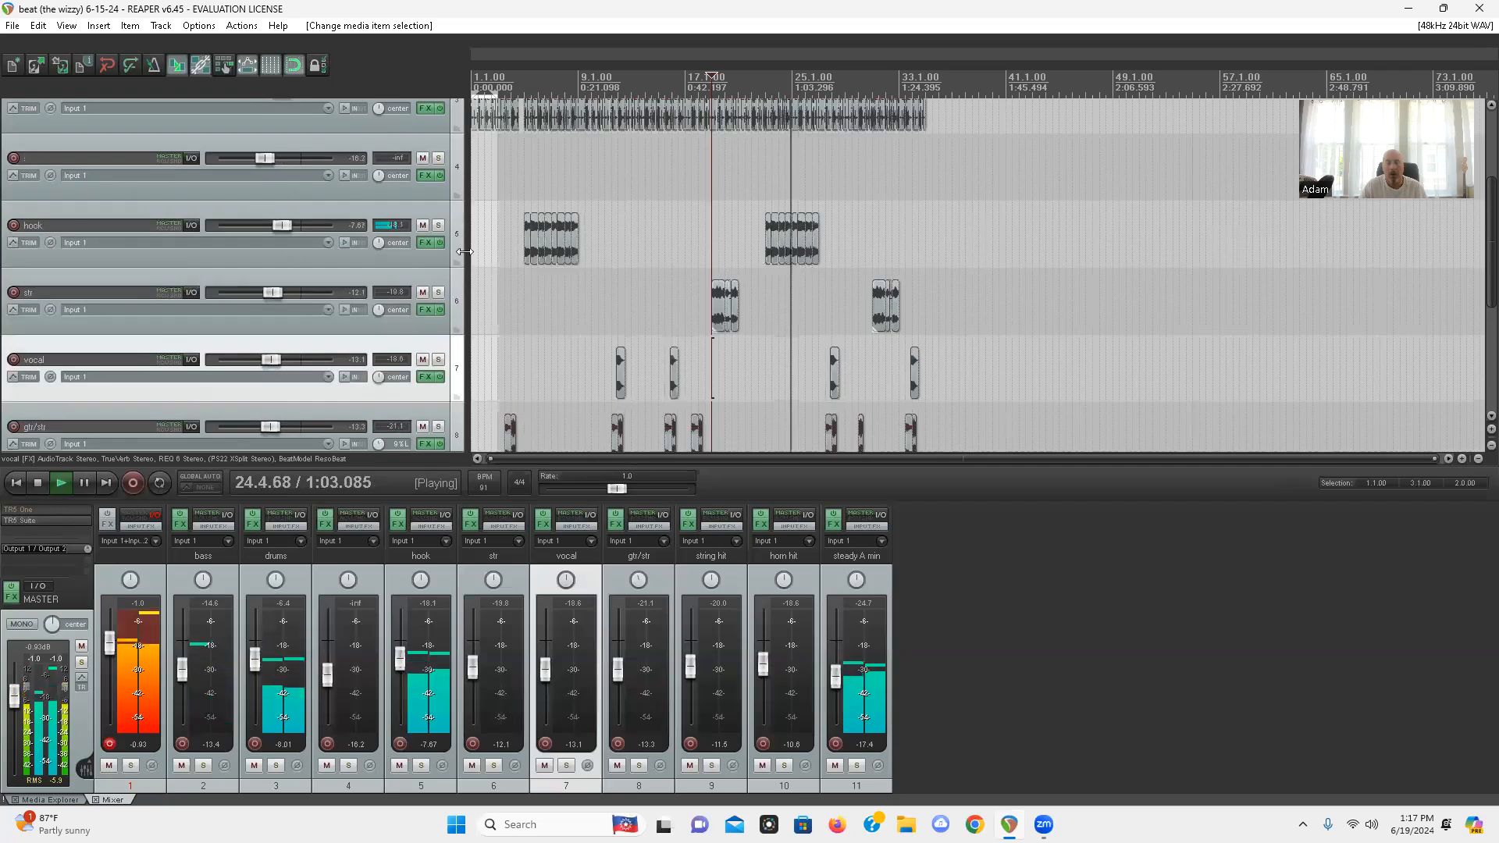
pyautogui.click(812, 238)
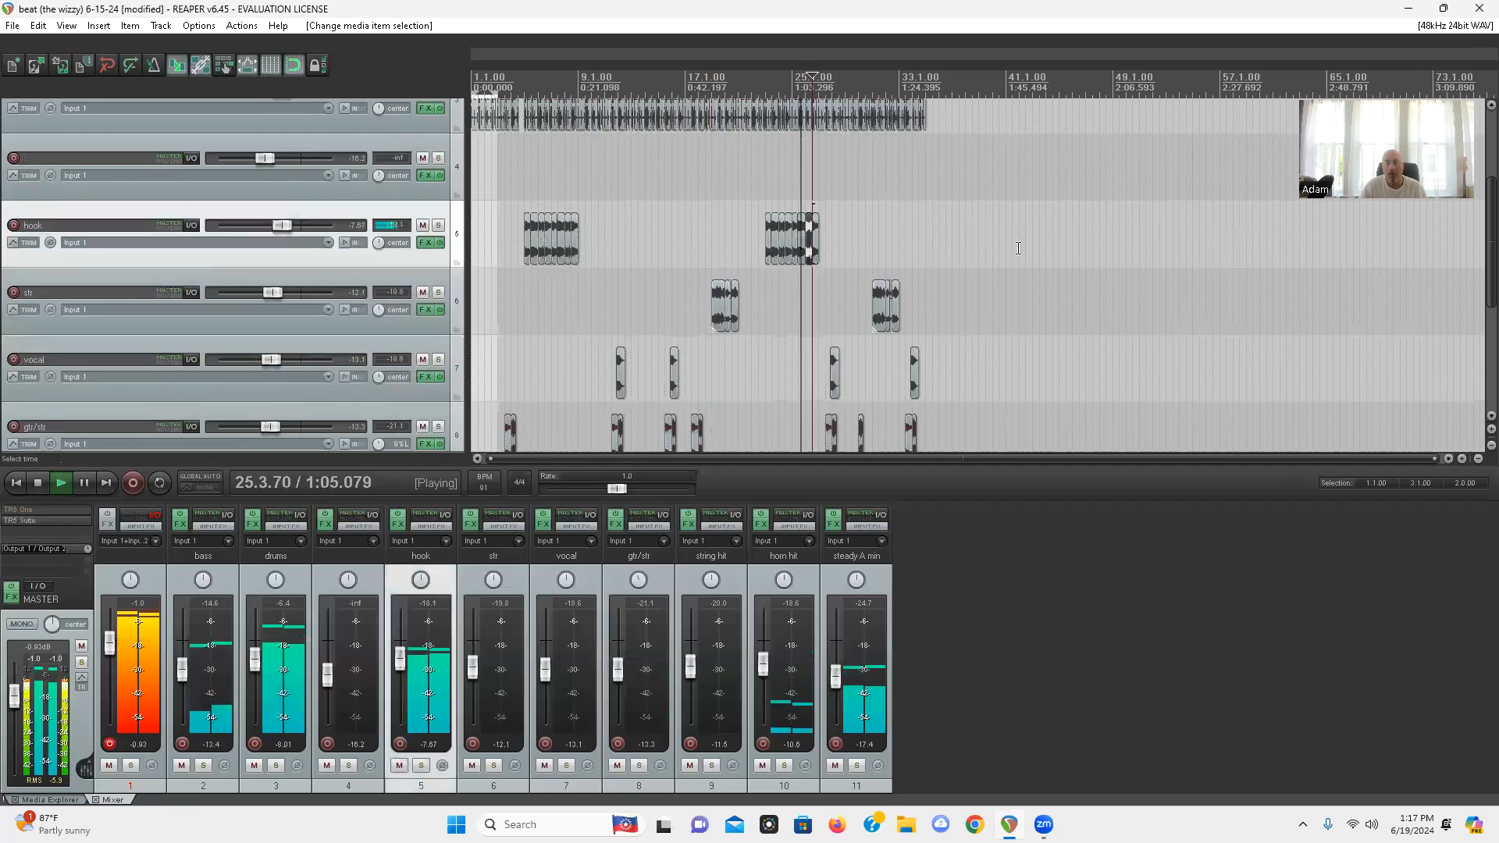
pyautogui.scroll(4, 1018, 250)
pyautogui.scroll(3, 927, 320)
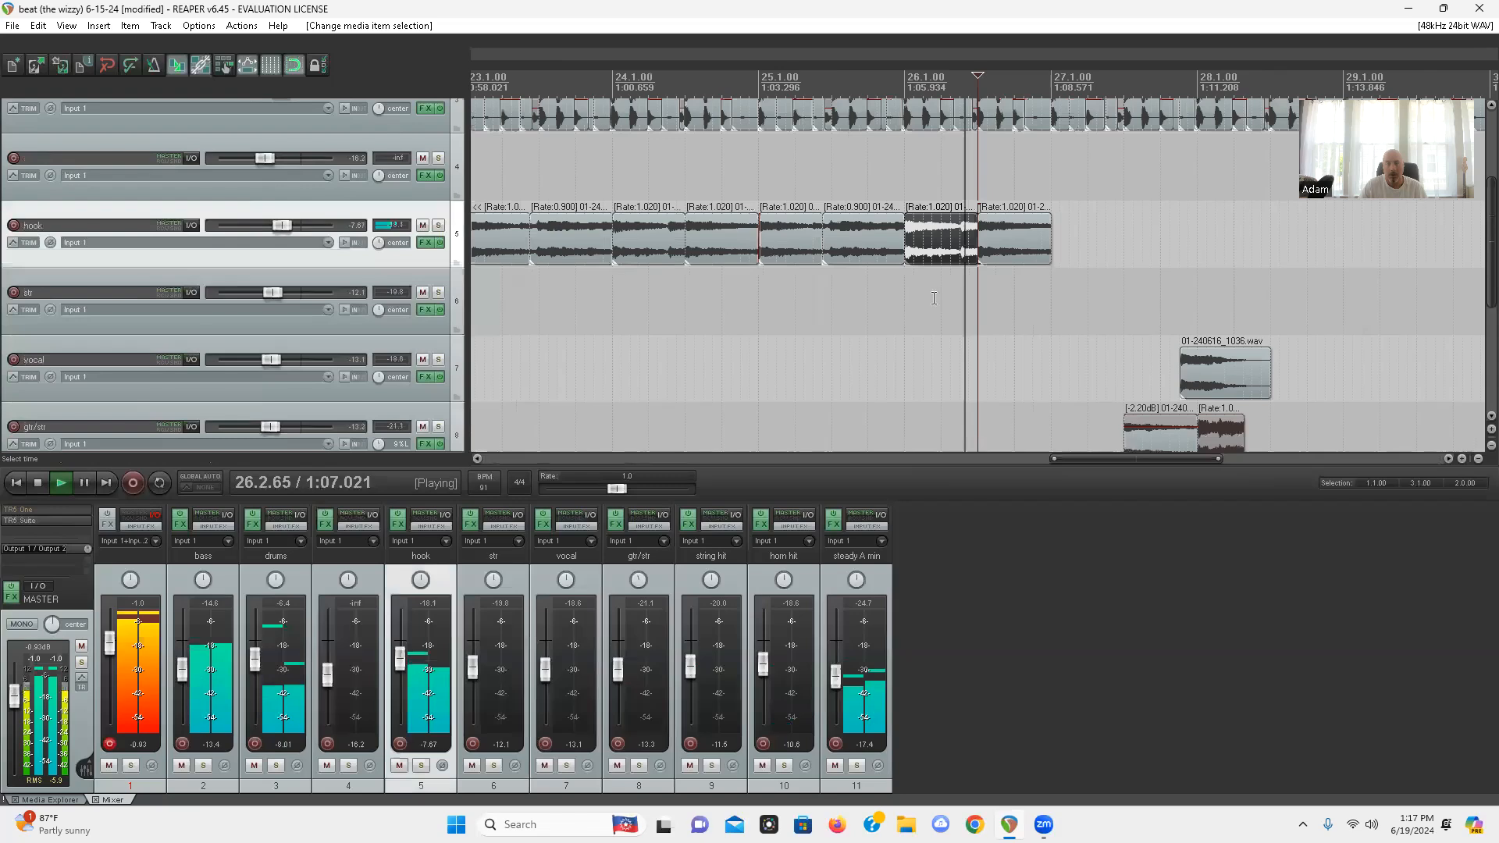
pyautogui.scroll(-4, 882, 279)
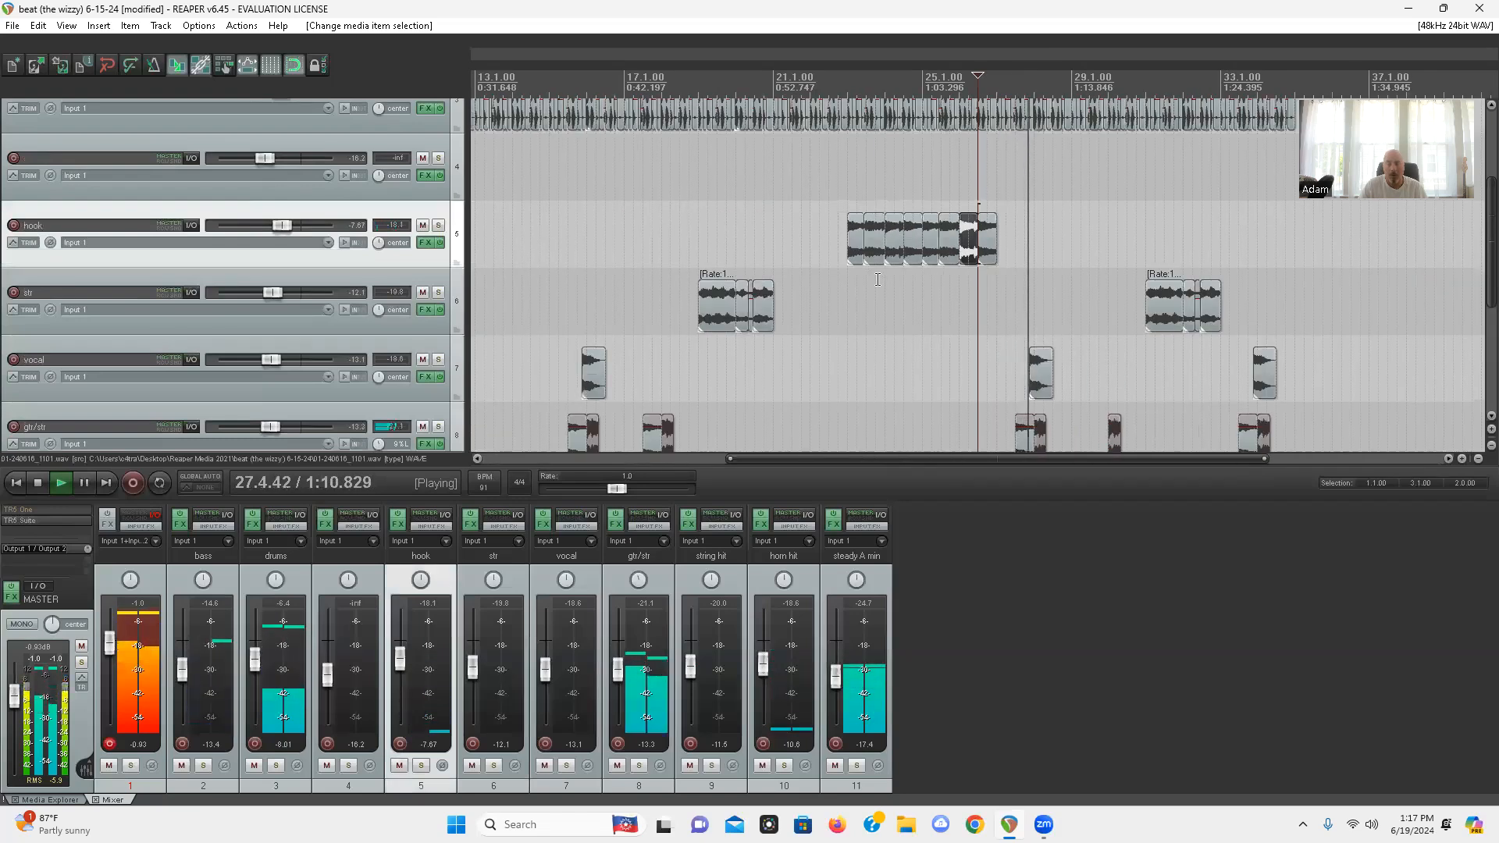
pyautogui.scroll(-3, 3, 244)
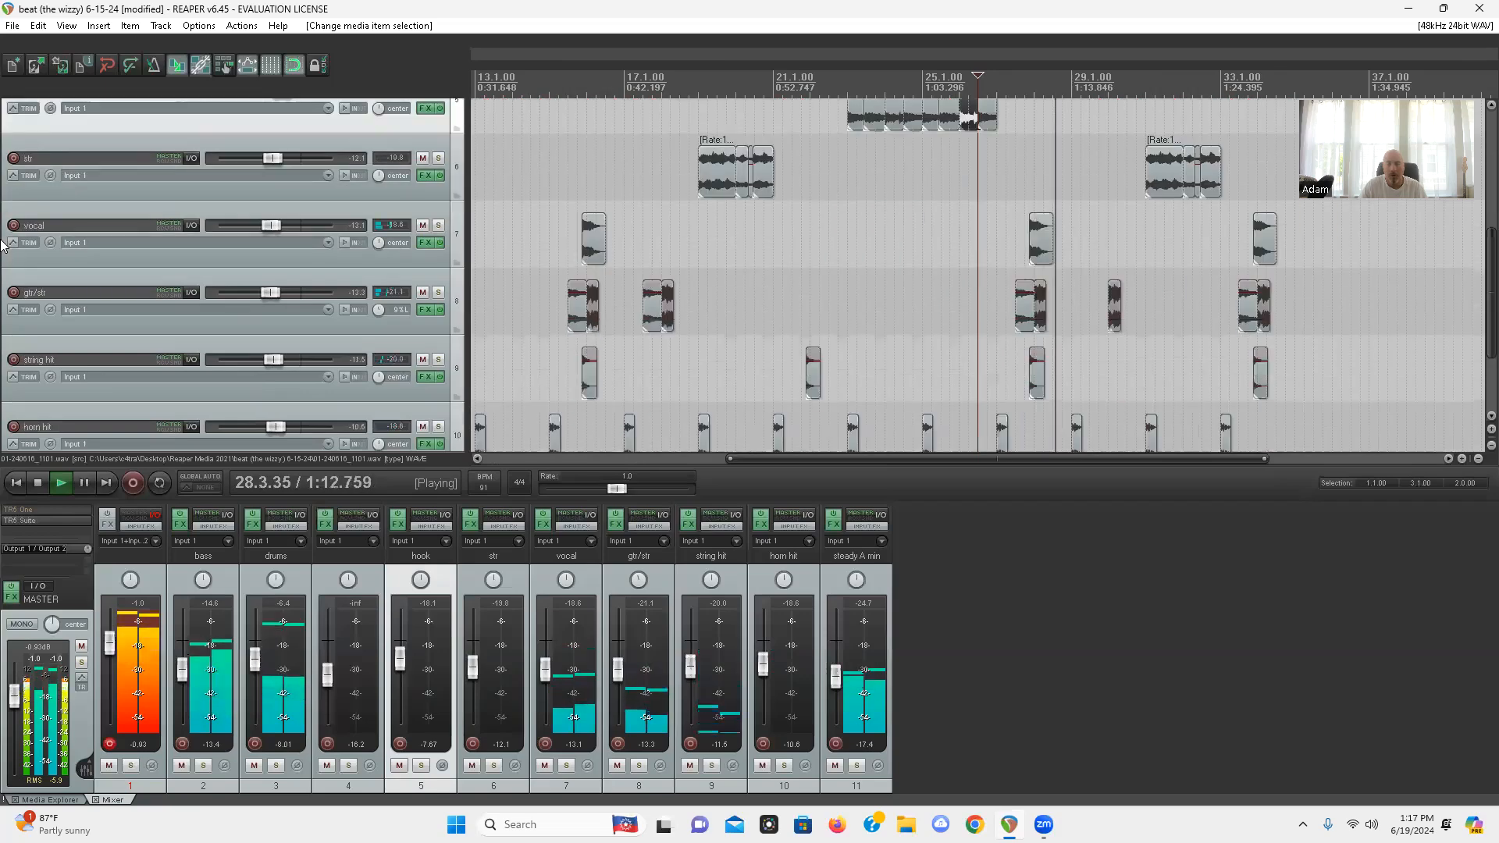
pyautogui.scroll(-3, 970, 242)
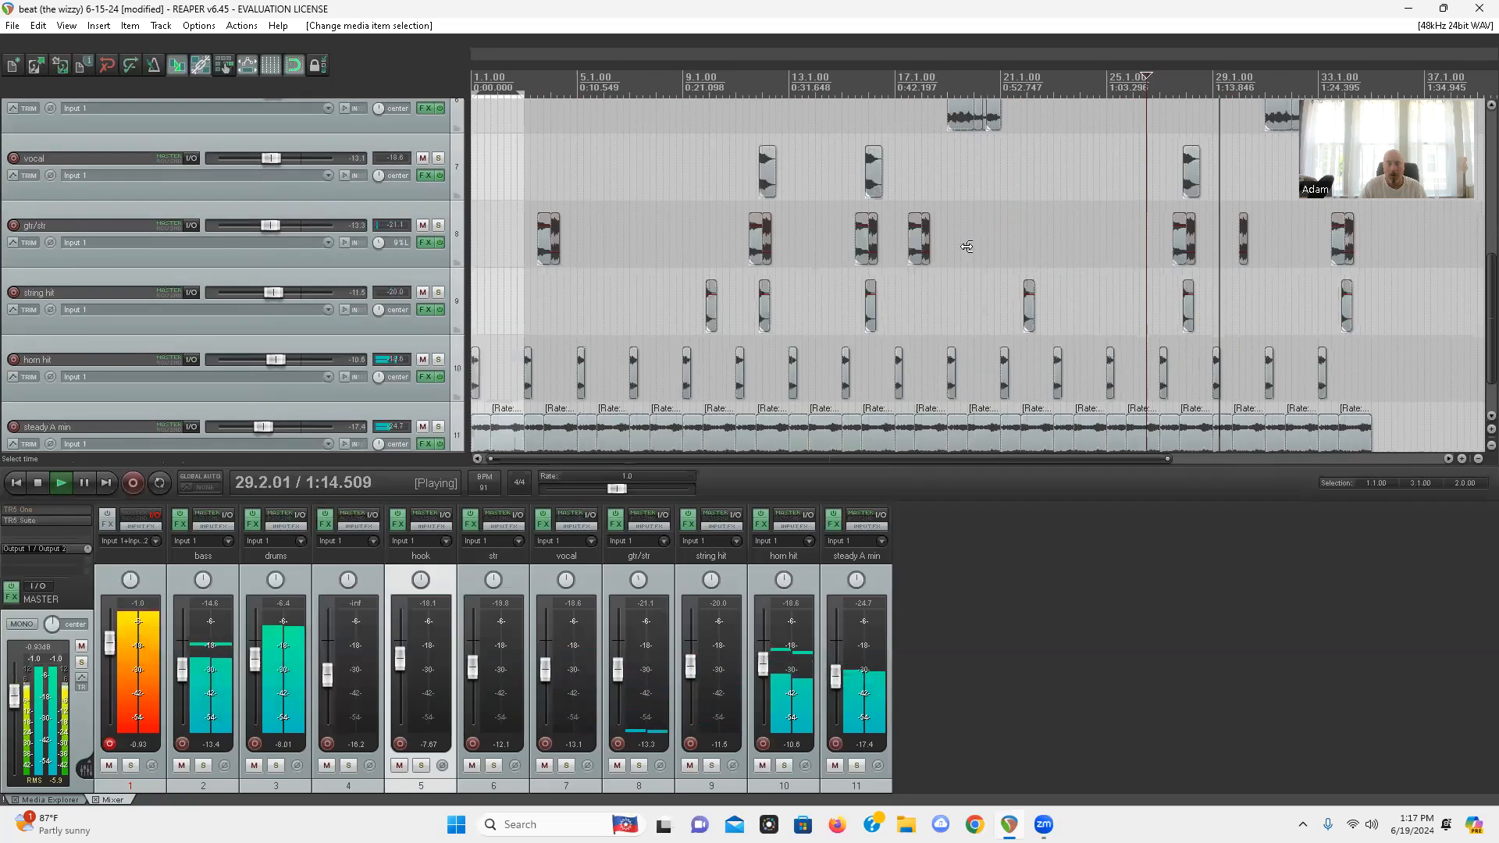
pyautogui.scroll(3, 3, 257)
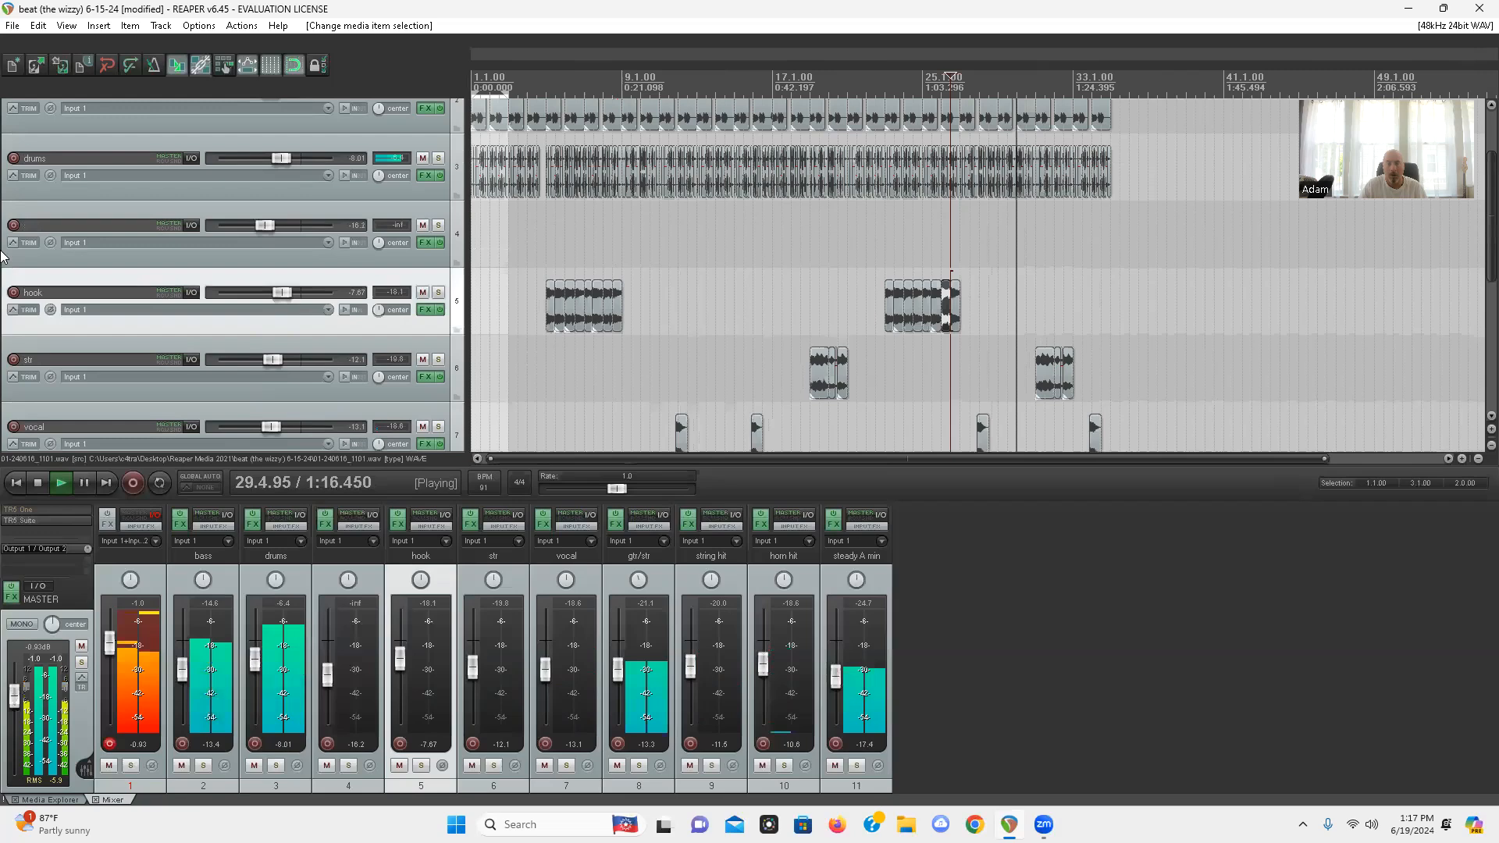
pyautogui.scroll(-2, 3, 256)
pyautogui.press('space')
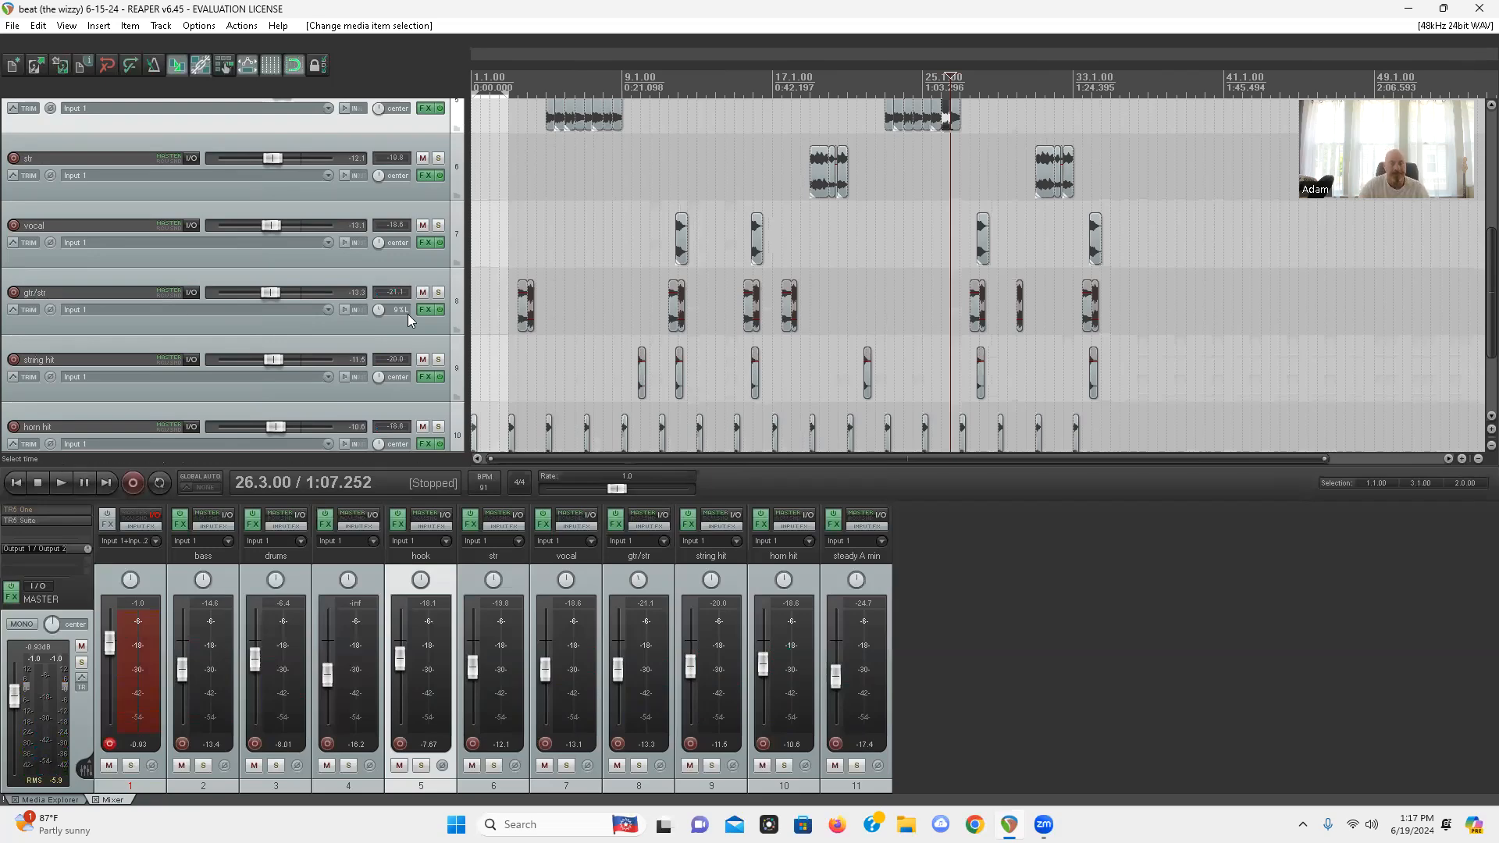
# Look over all tracks, then play the arrangement from the beginning to review it
pyautogui.scroll(5, 4, 298)
pyautogui.scroll(-5, 6, 300)
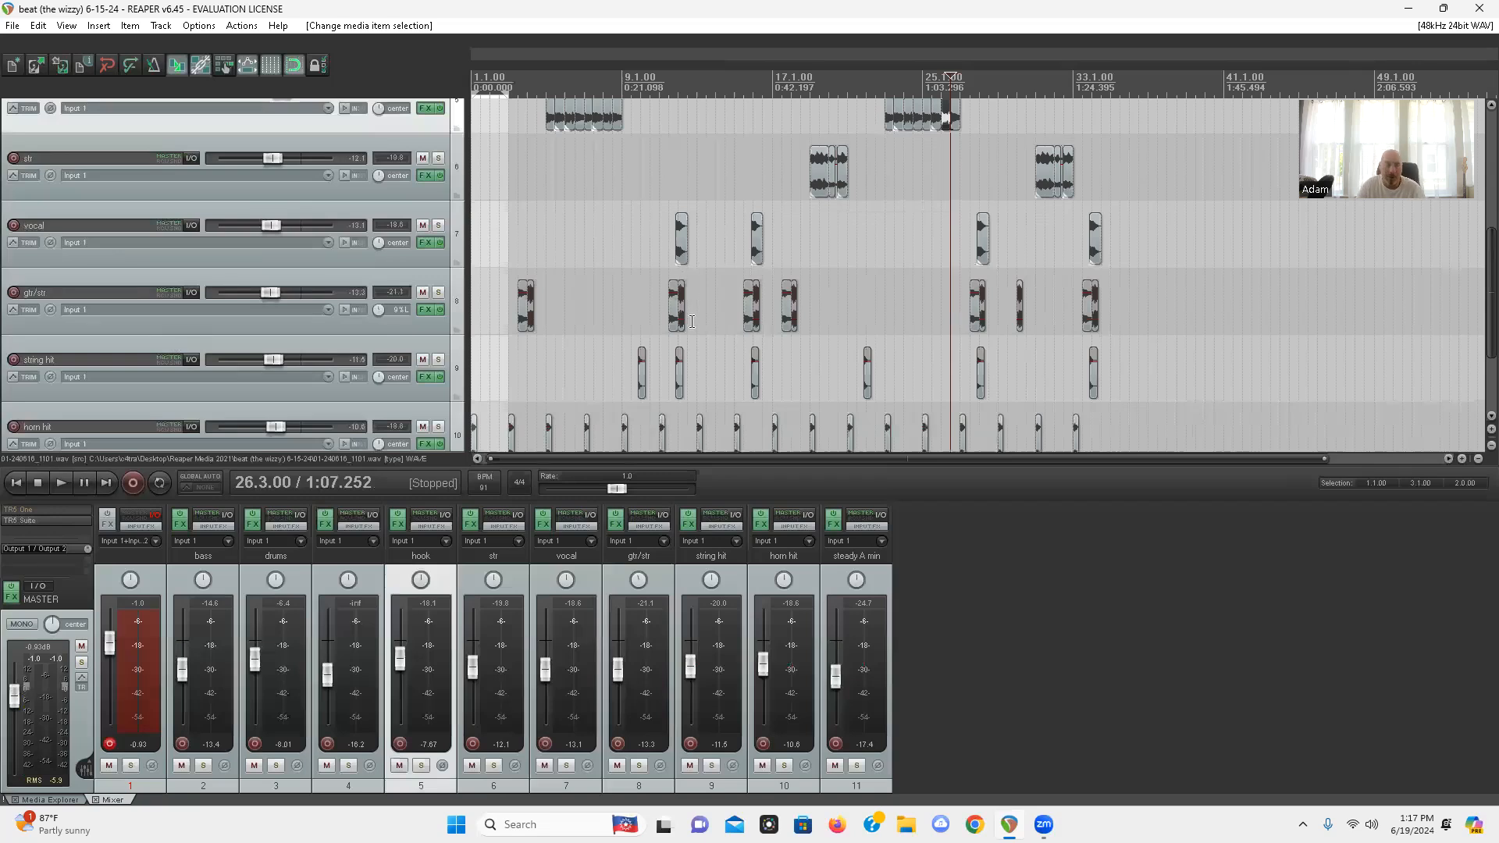
pyautogui.scroll(3, 3, 308)
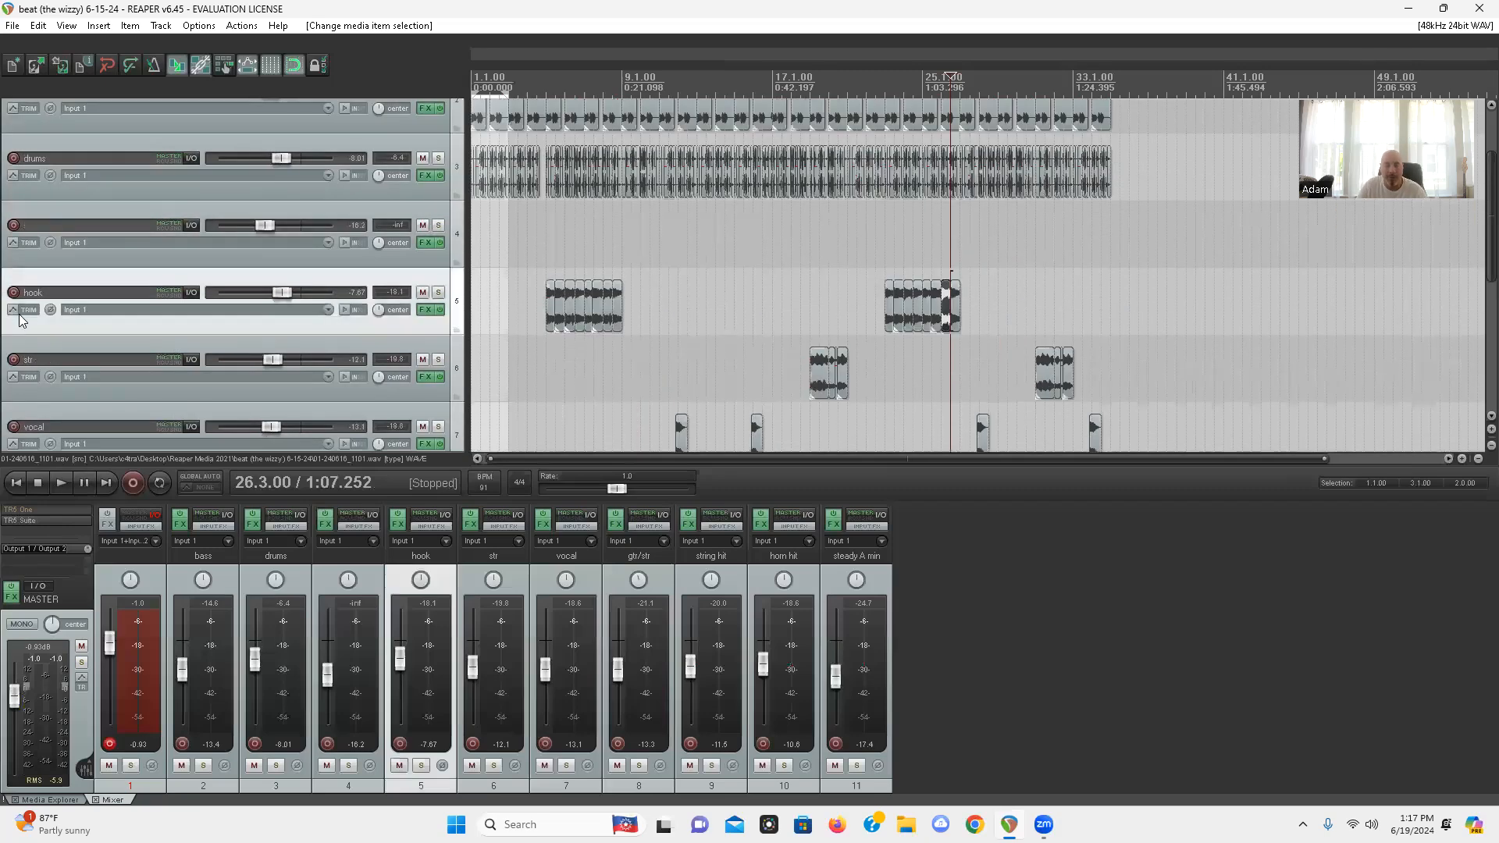
pyautogui.scroll(-4, 100, 313)
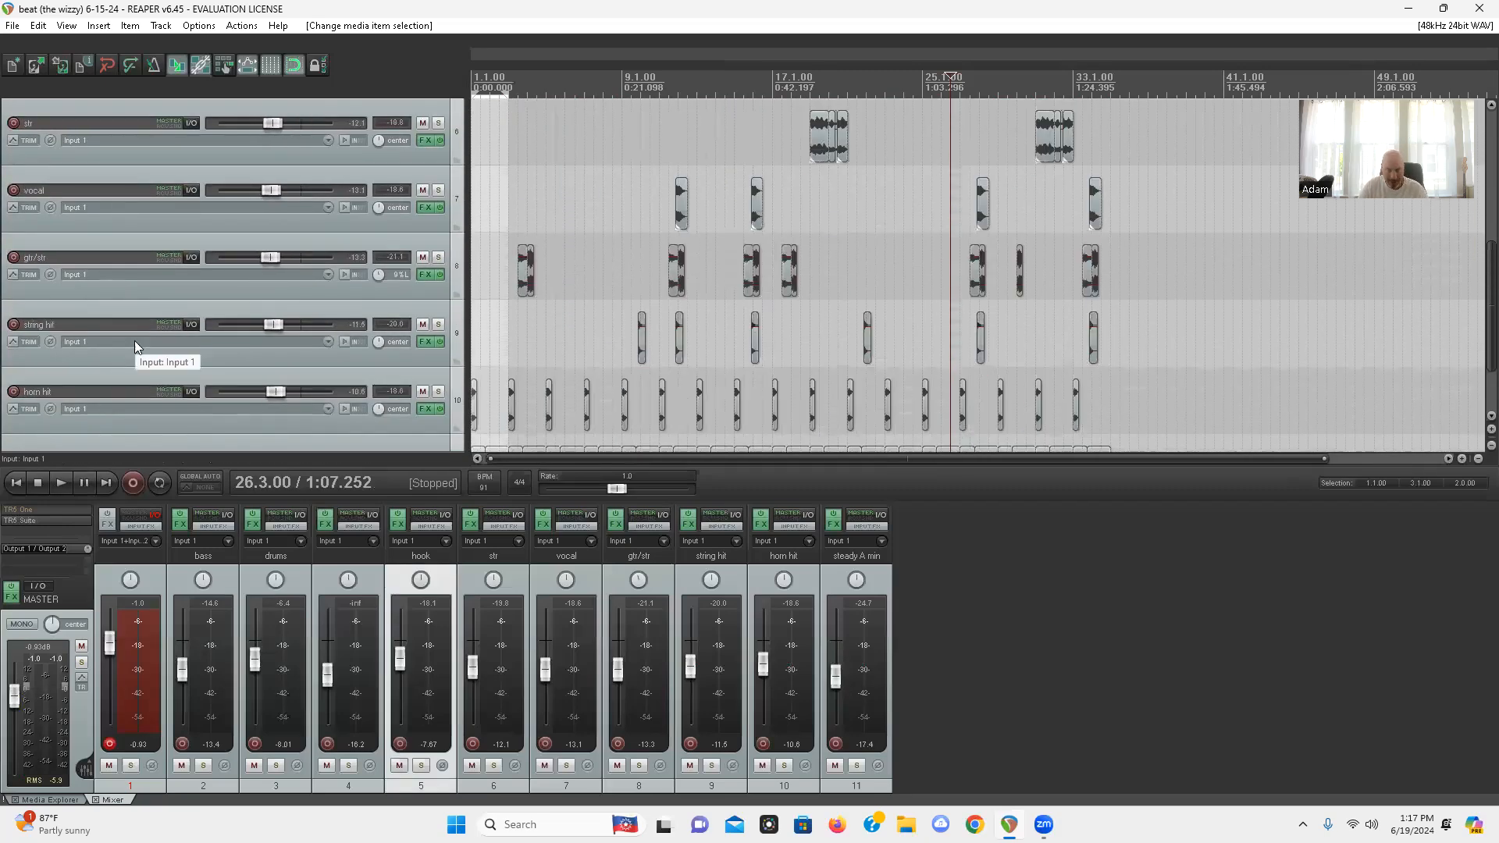
pyautogui.press('Home')
pyautogui.press('space')
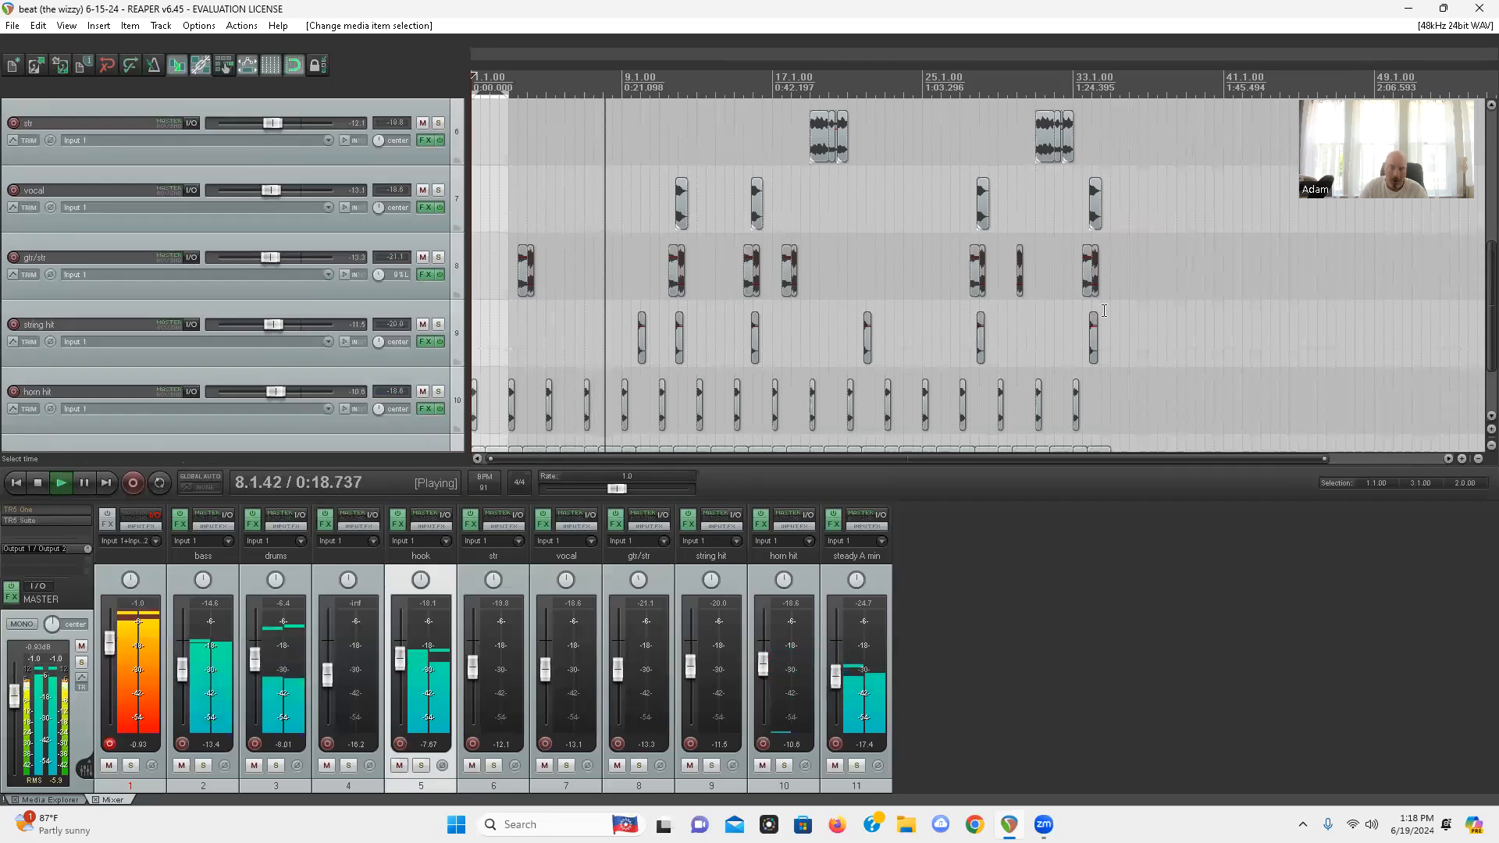
pyautogui.scroll(-2, 1105, 311)
pyautogui.scroll(2, 5, 365)
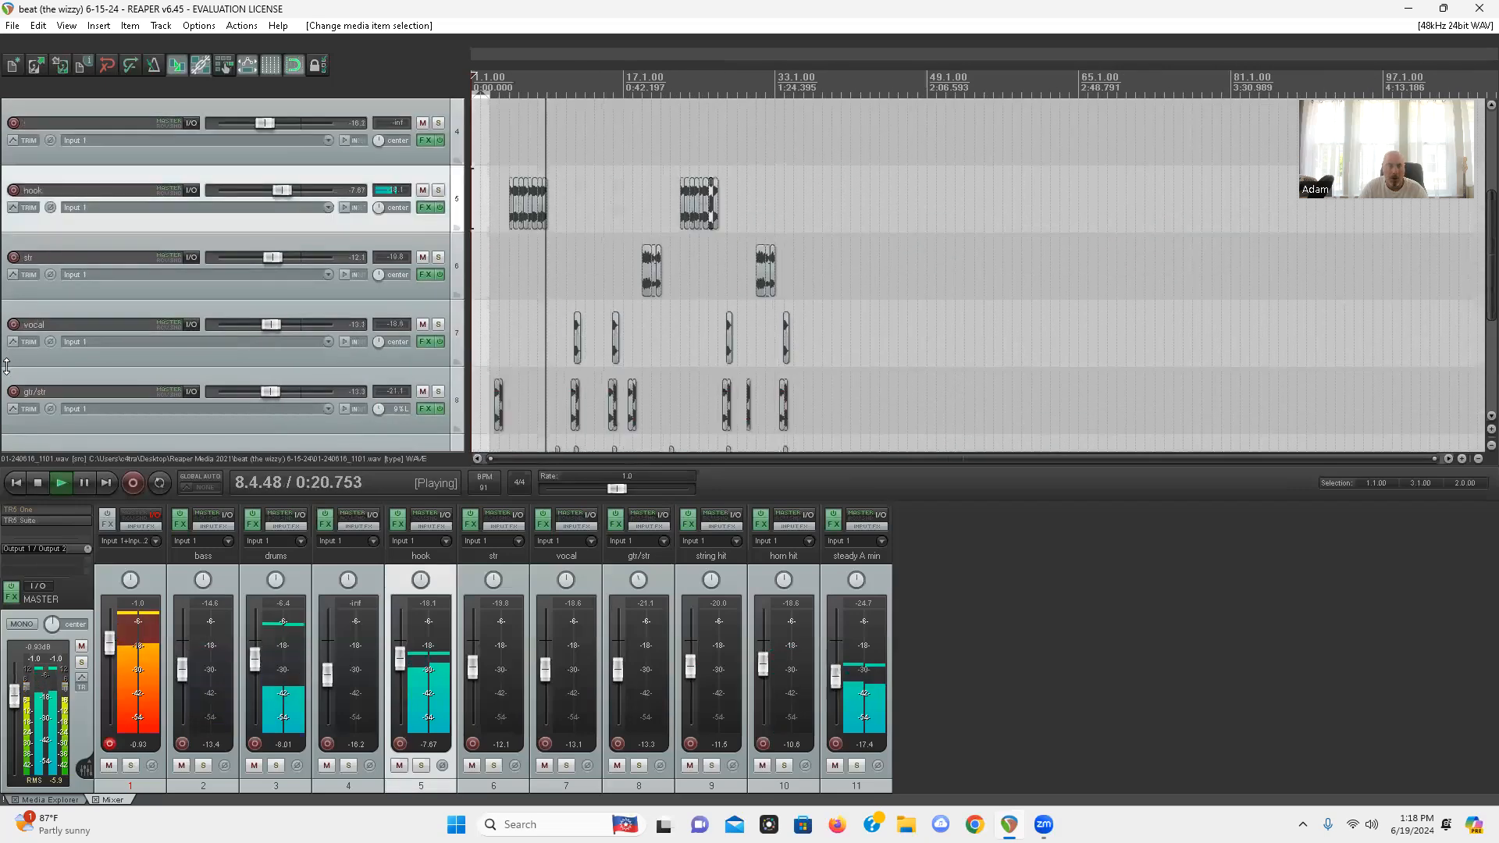
pyautogui.scroll(6, 910, 354)
pyautogui.scroll(-2, 1254, 331)
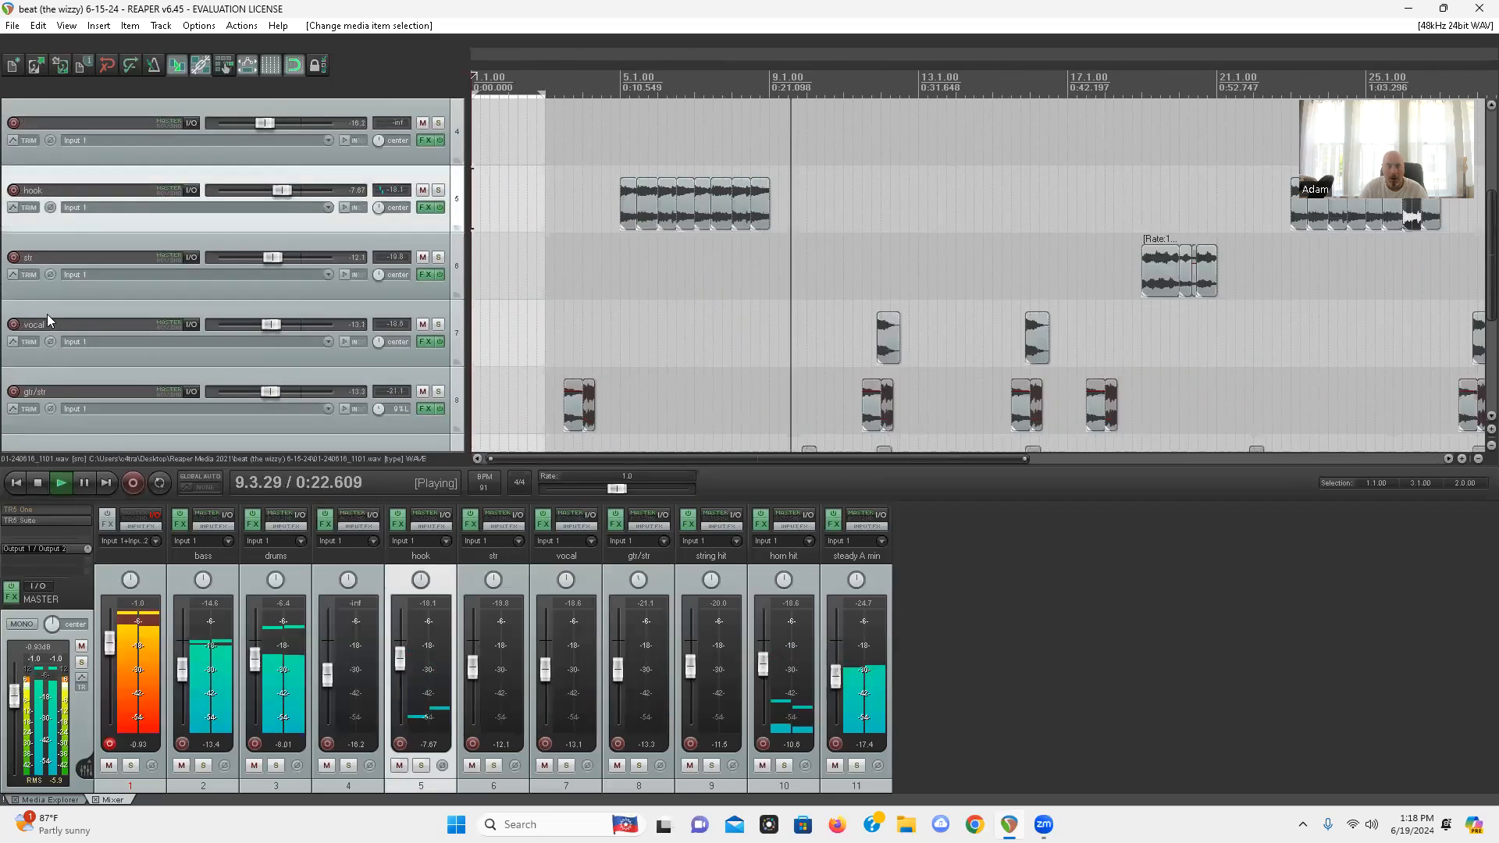
pyautogui.scroll(-3, 50, 318)
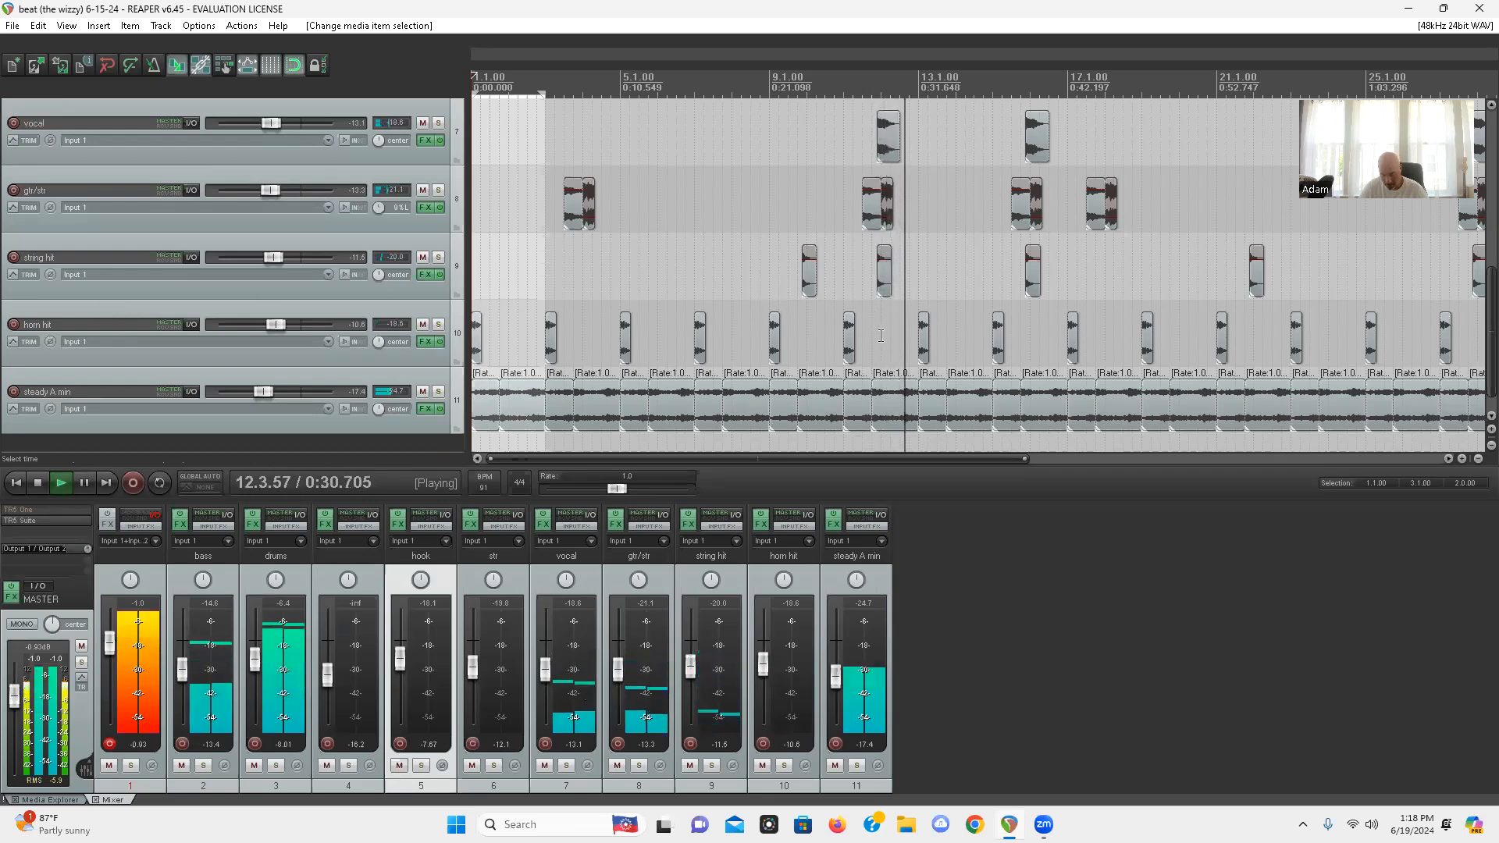
pyautogui.press('space')
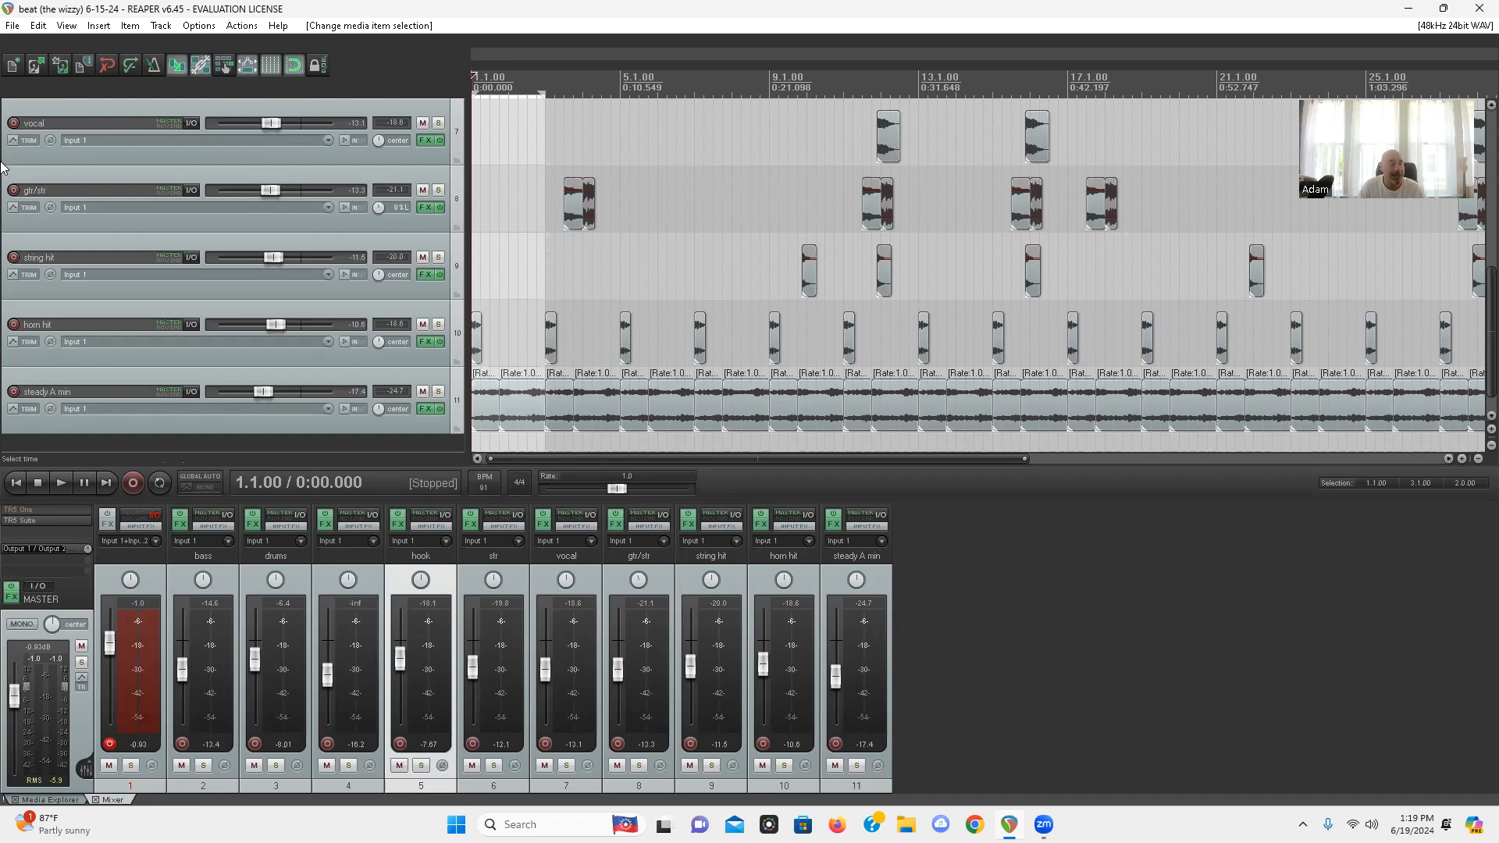
# Save the project
pyautogui.click(8, 28)
pyautogui.click(19, 97)
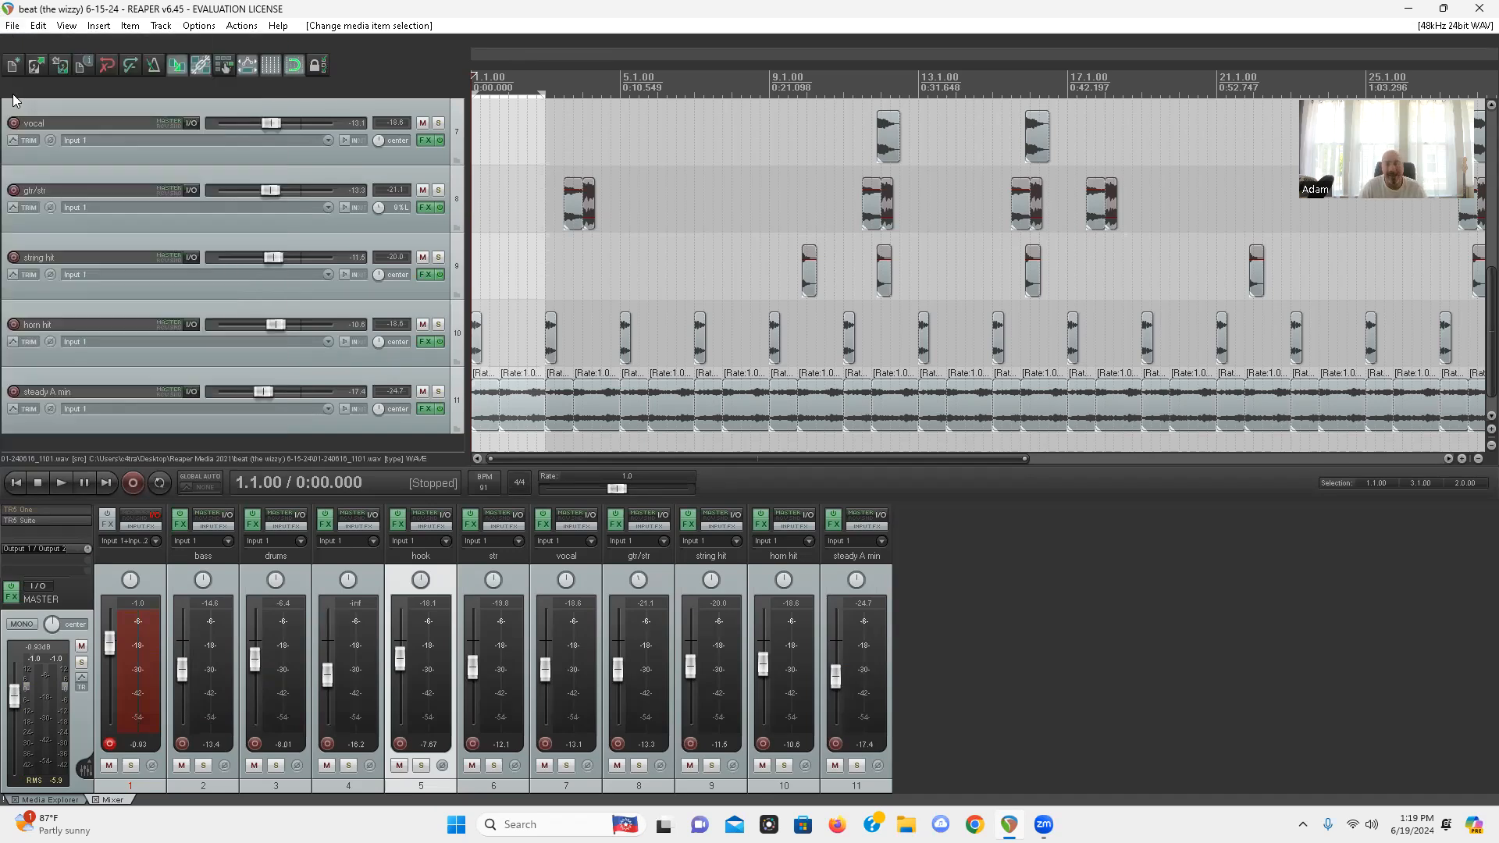